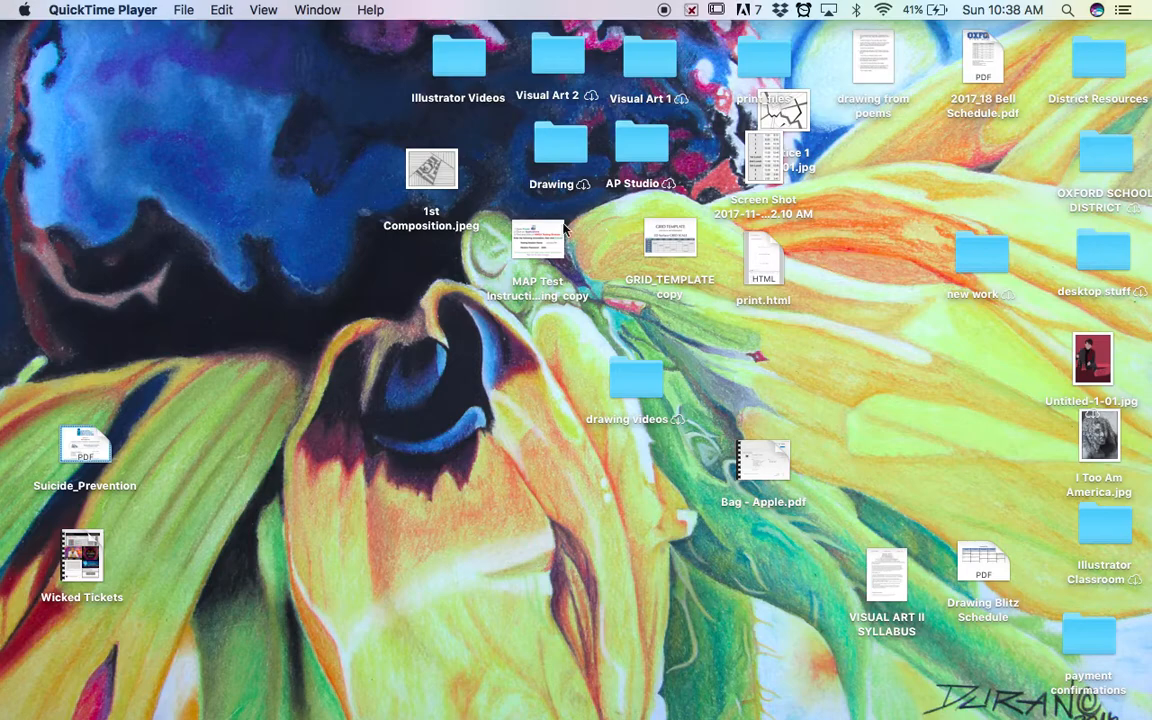
Open Firefox and log in to the Oxford School District Schoology site with the saved credentials.
mouse_move(466, 714)
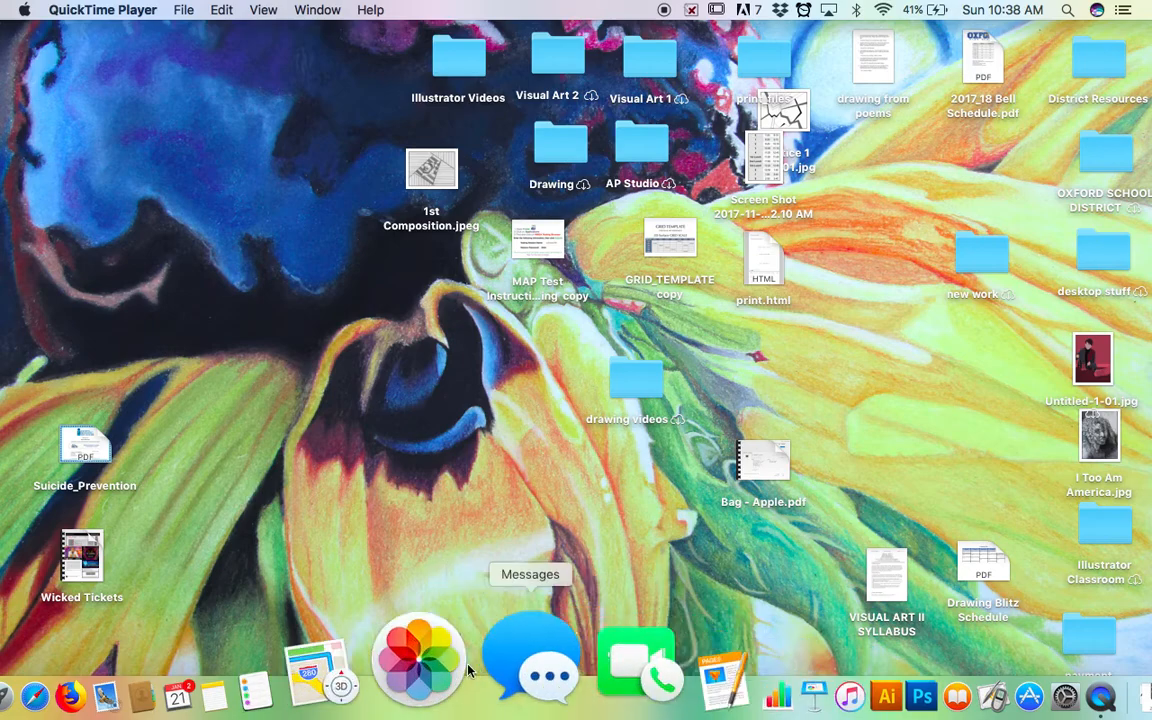
left_click(228, 664)
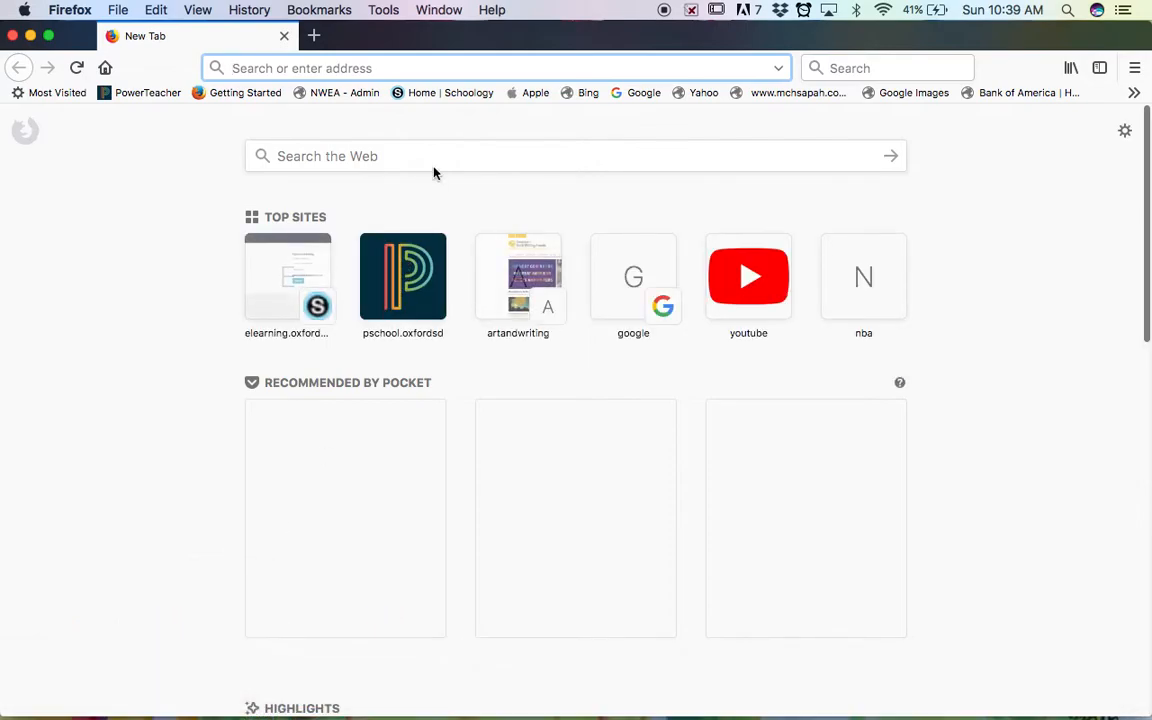
left_click(437, 95)
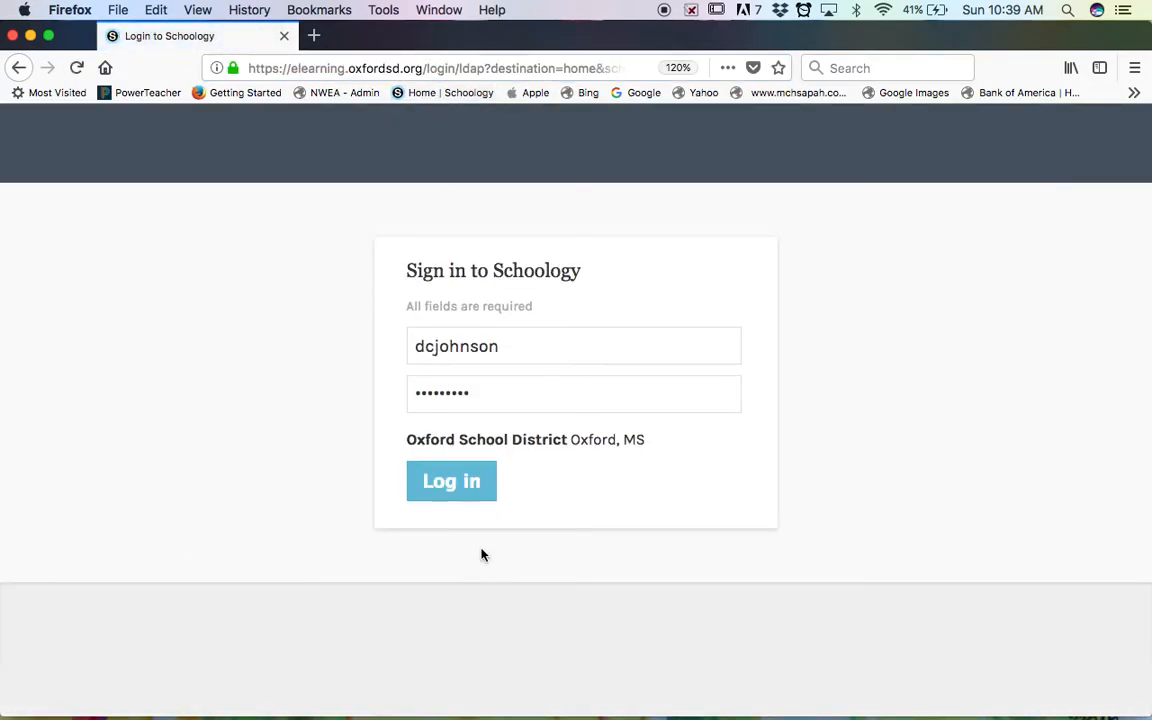
left_click(457, 491)
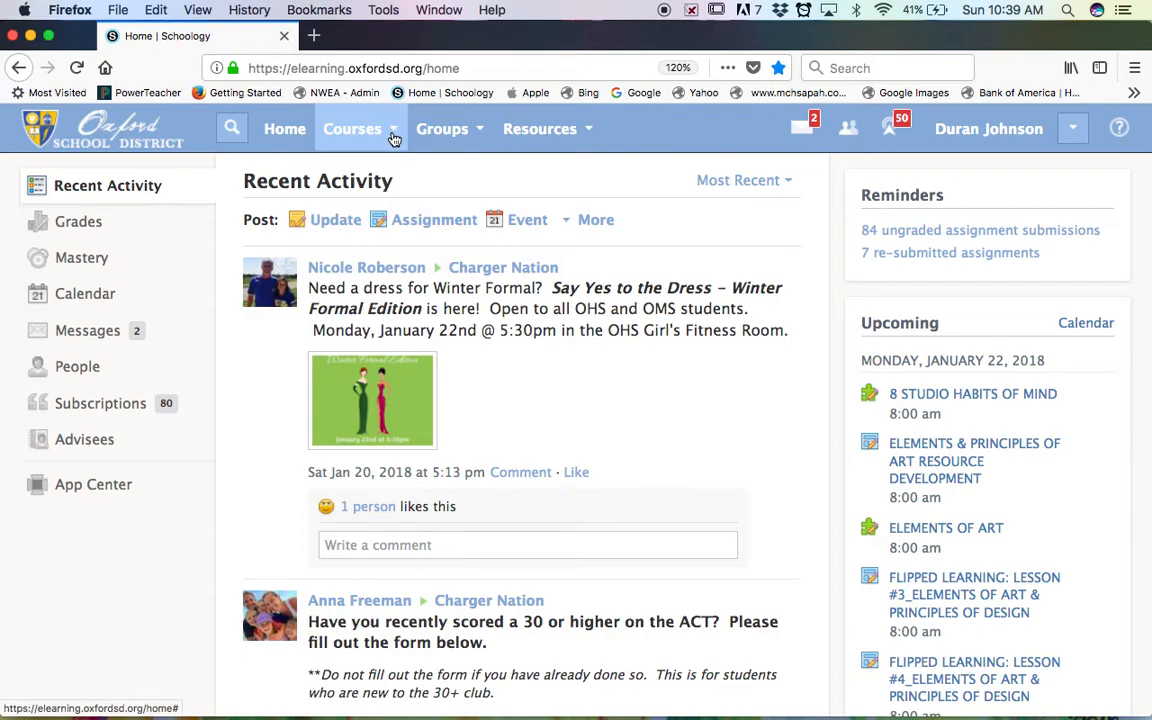
Open the Simple Object Images folder under Digital Art, Week 3-5: Creating an Object, in the Visual Arts II Sem: Section 2 course.
left_click(392, 137)
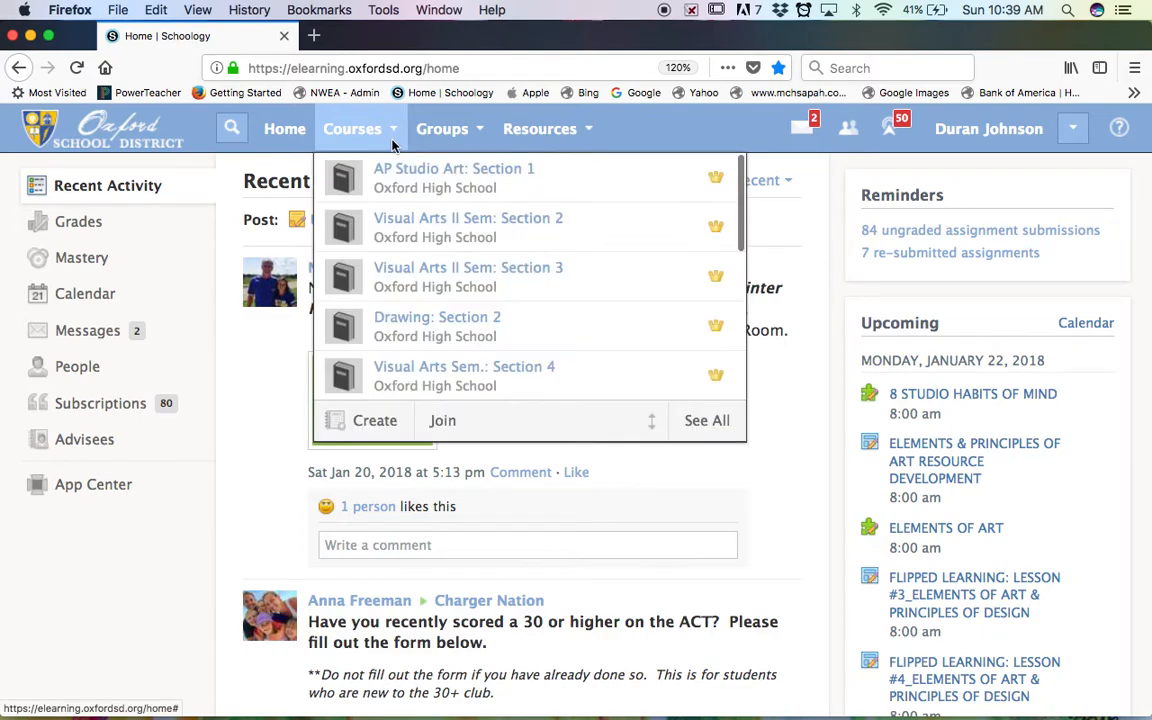
left_click(400, 228)
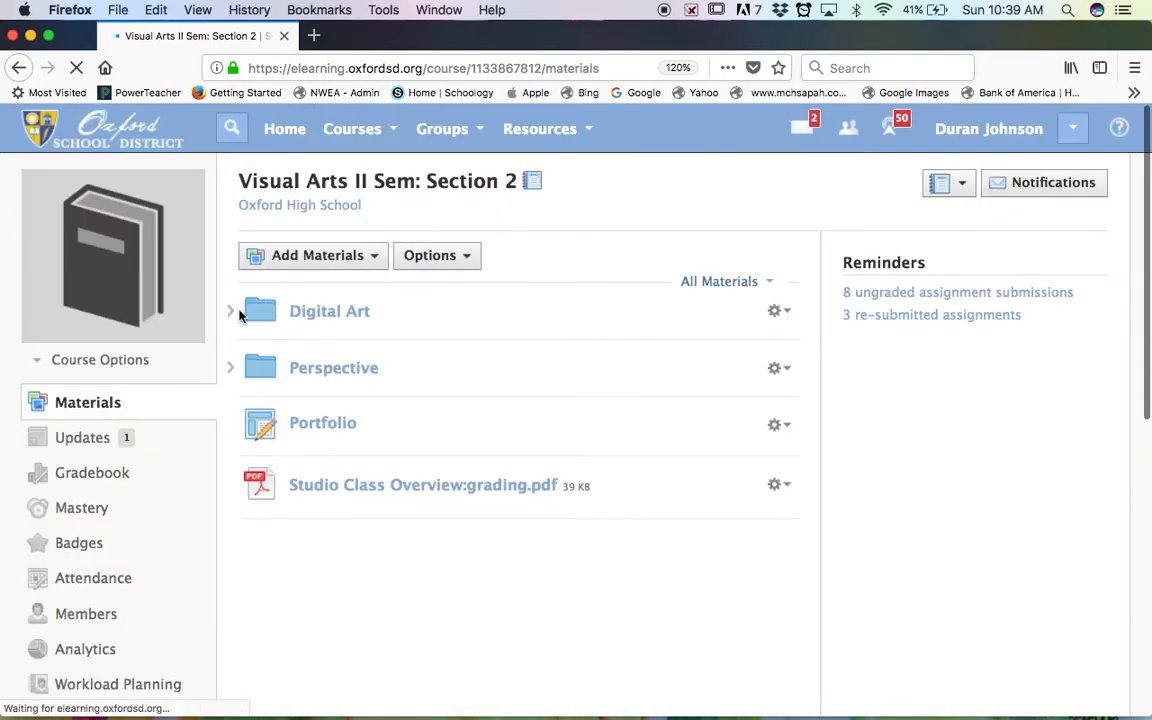
left_click(231, 313)
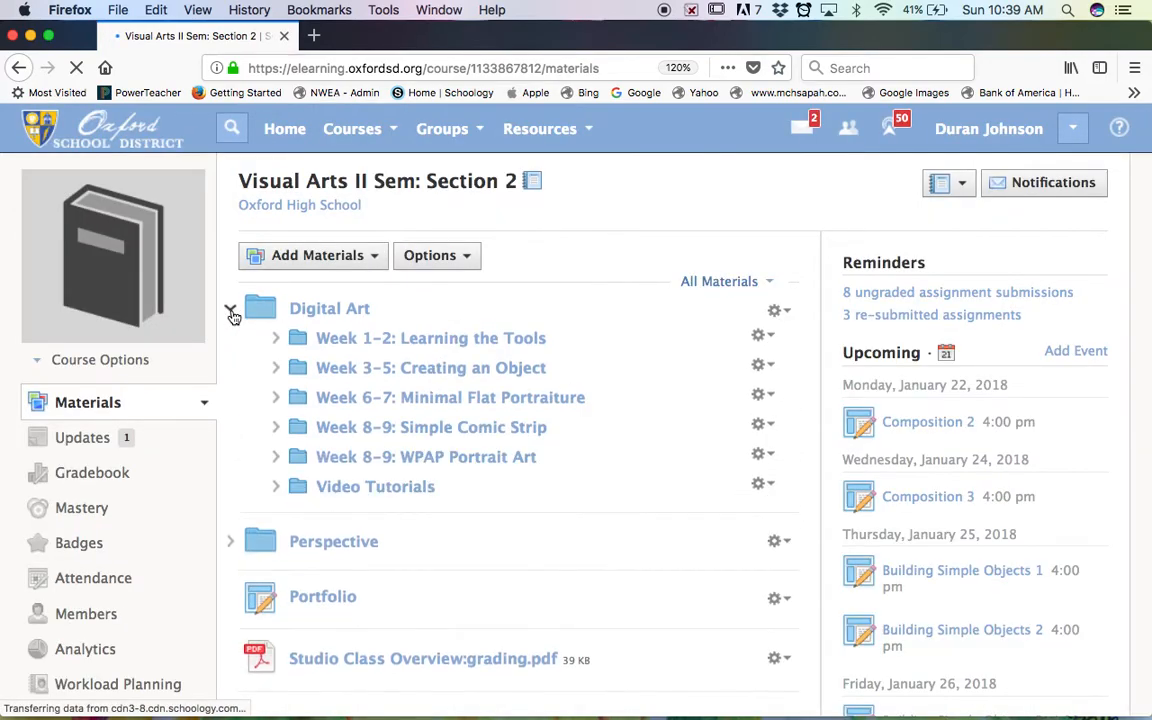
left_click(418, 372)
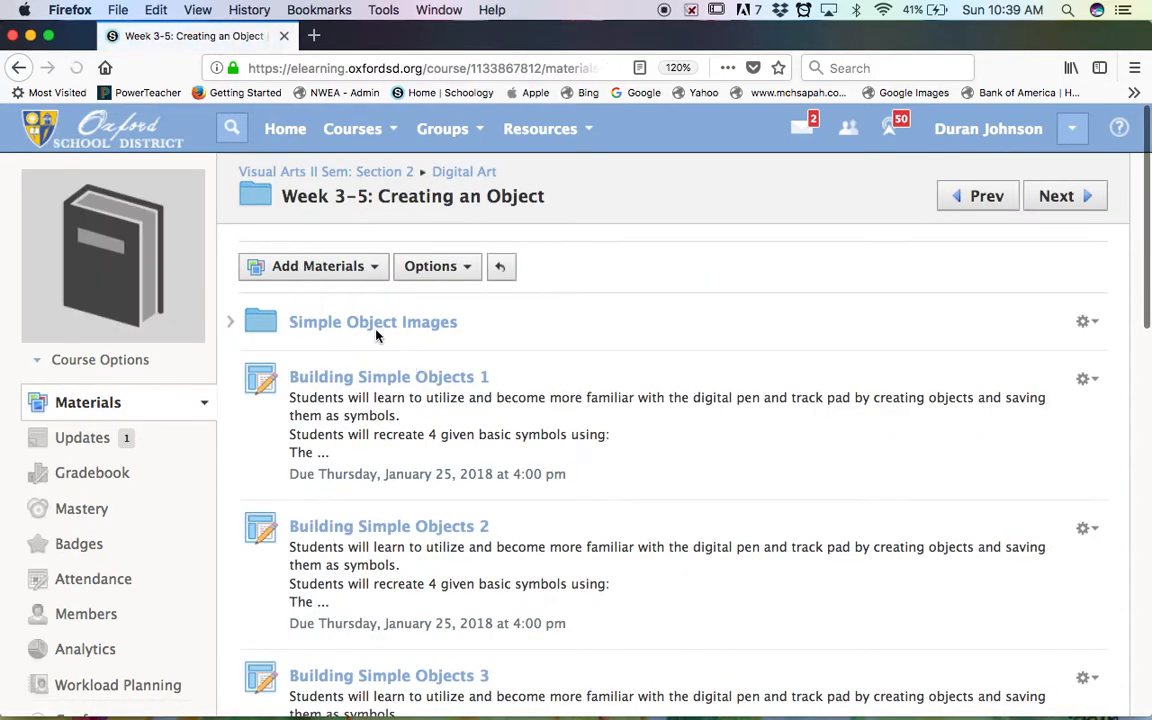
left_click(382, 323)
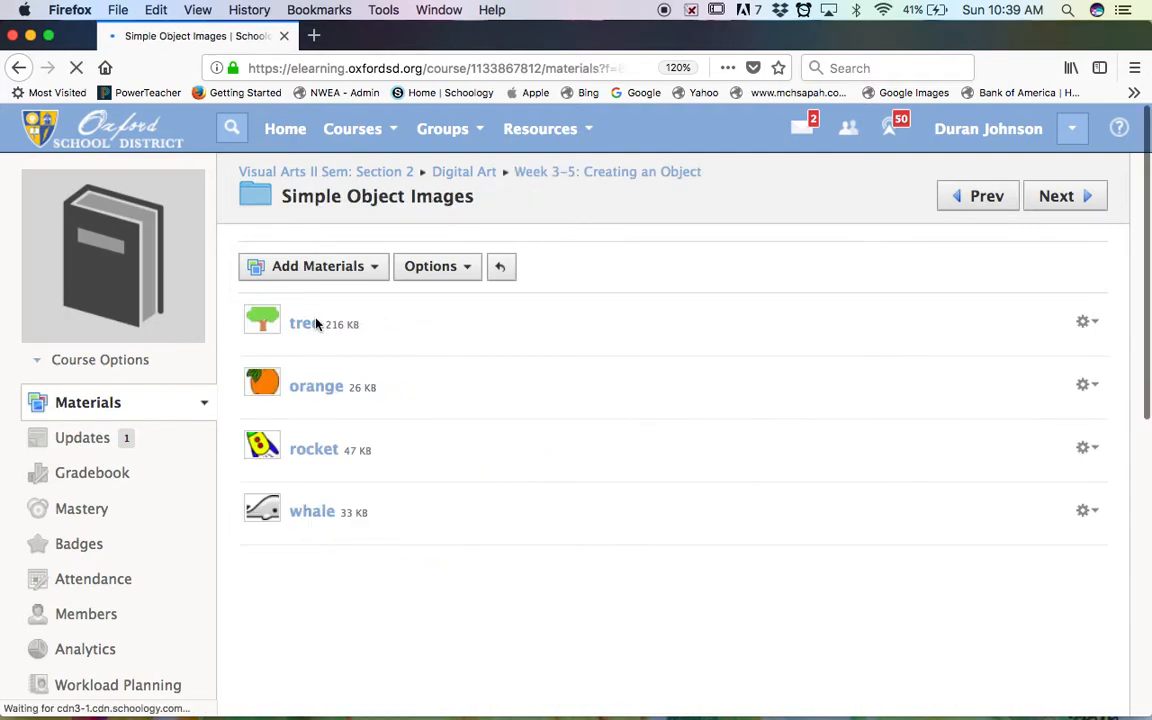
Save the tree image to the Desktop as tree-clip-art-yjixan7cE in PNG format and minimise the browser window.
left_click(303, 326)
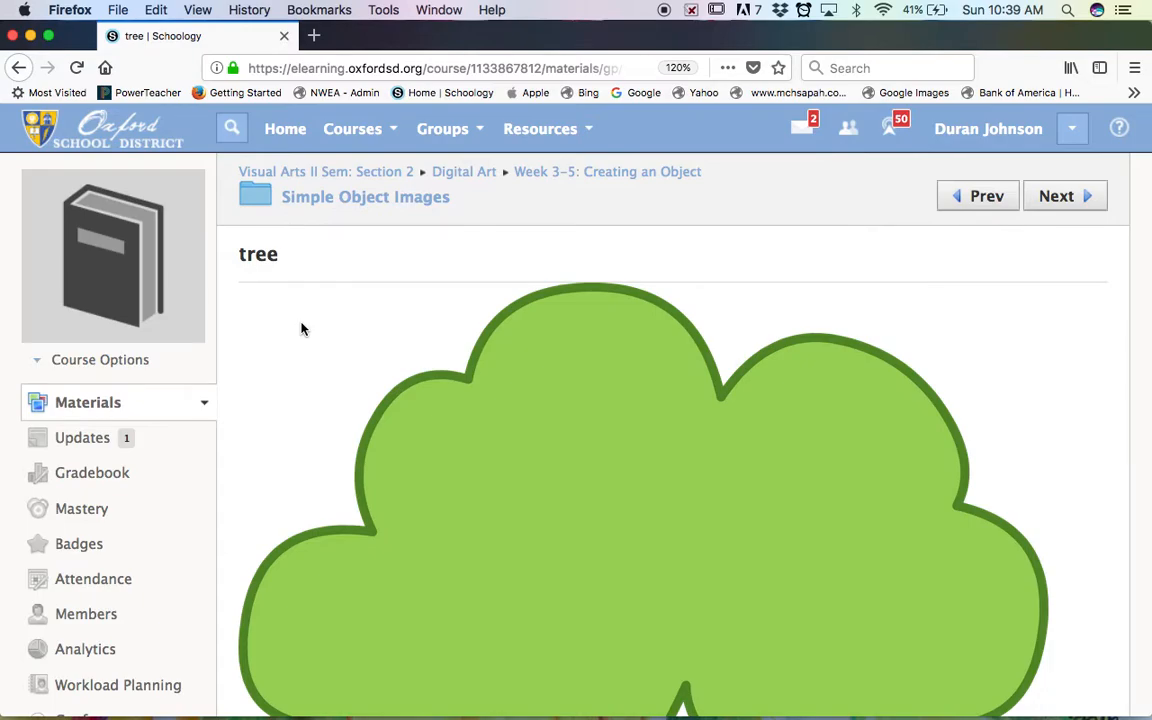
right_click(637, 481)
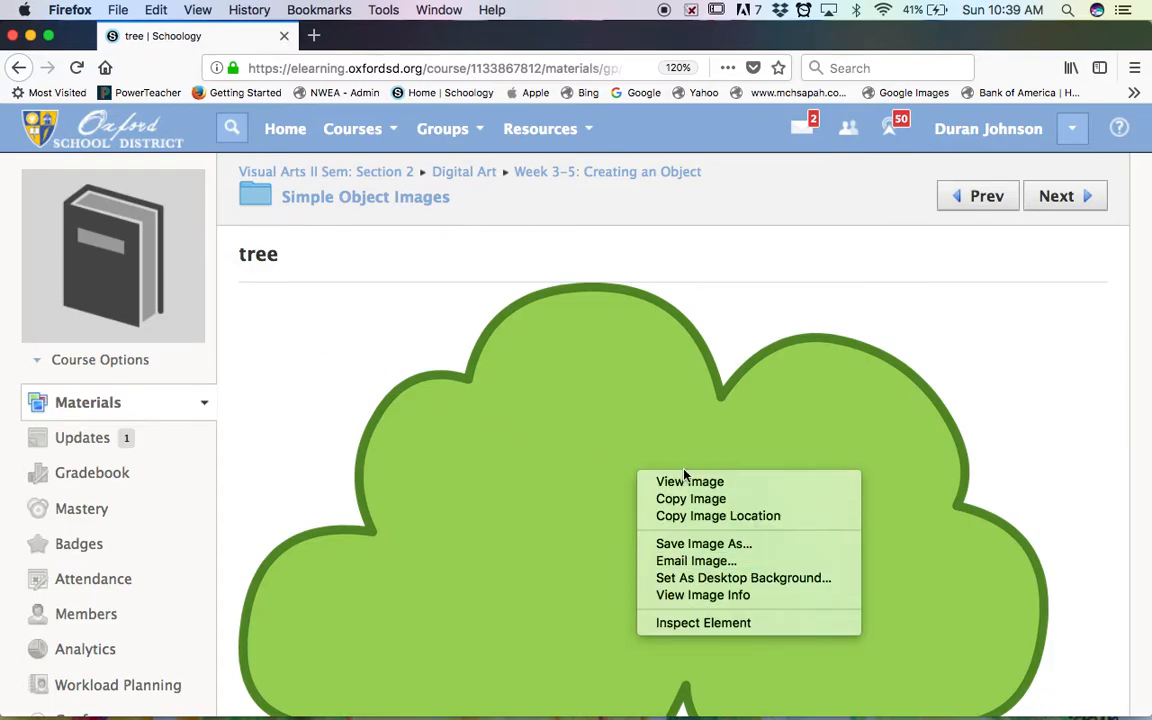
left_click(688, 543)
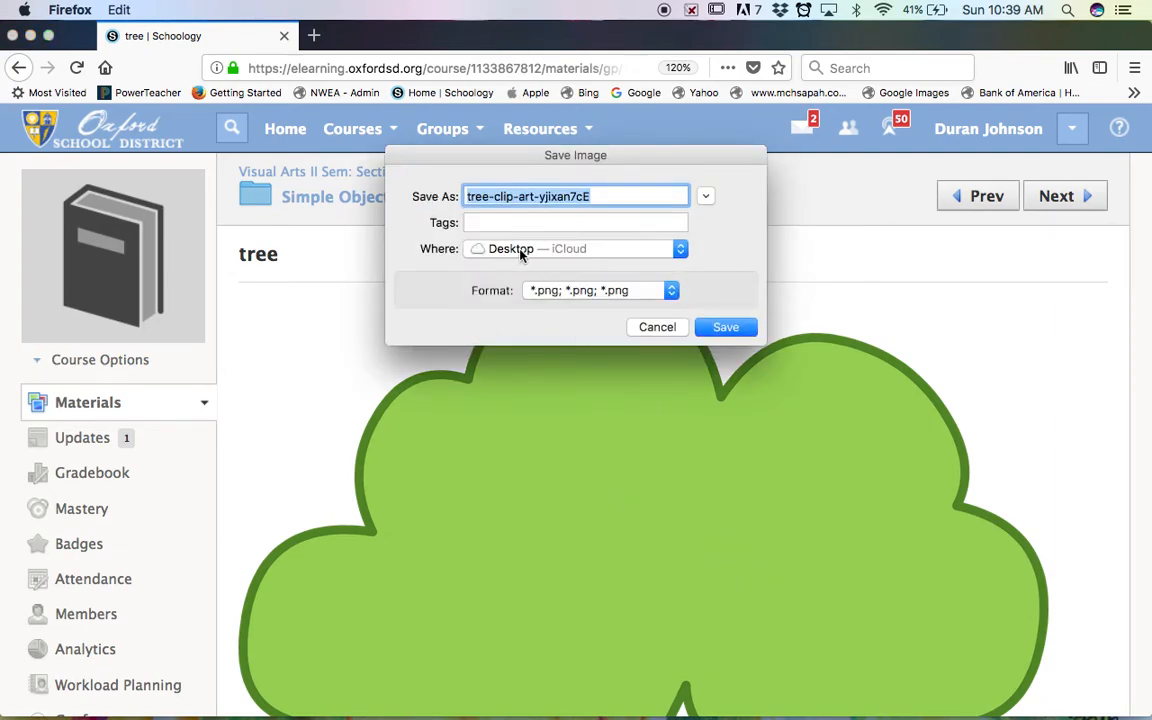
left_click(726, 328)
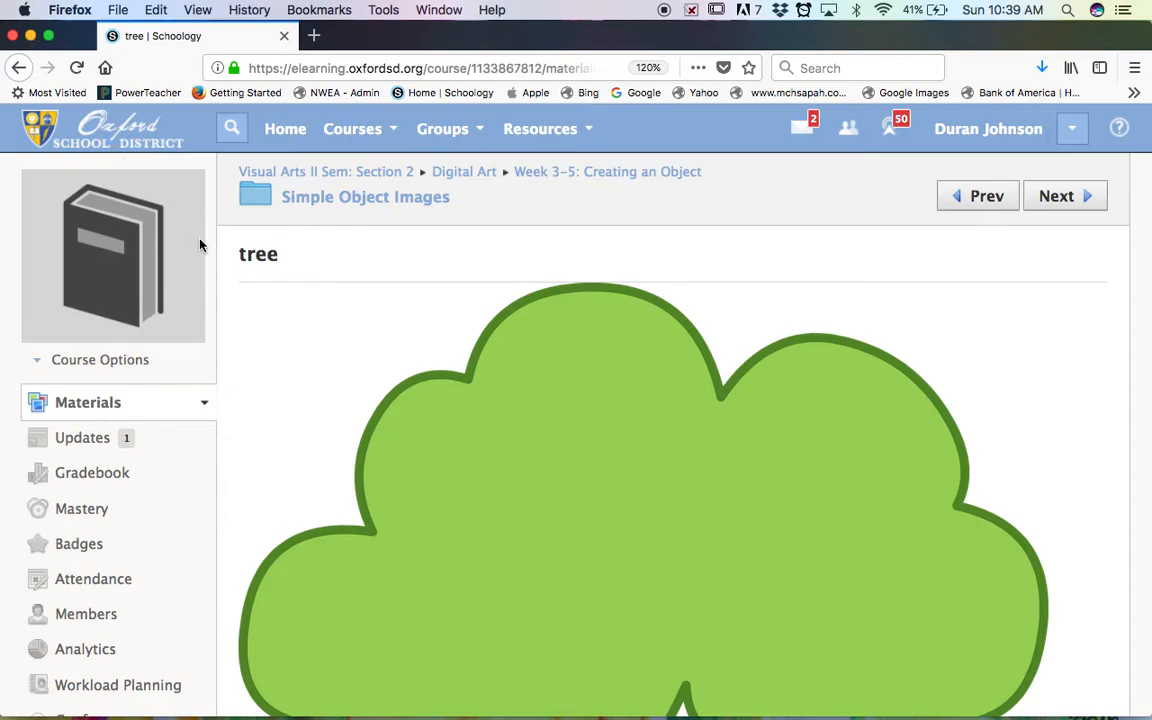
left_click(30, 36)
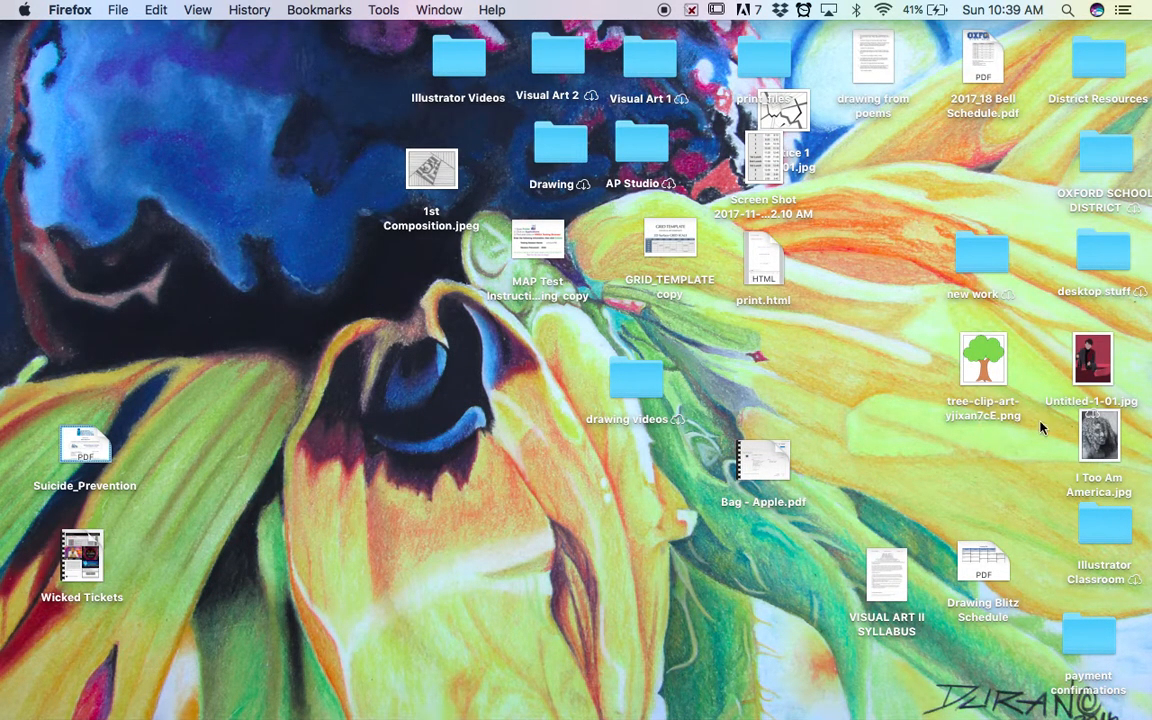
Switch to Adobe Illustrator CS5 and create a new Letter-size RGB document named tree.
mouse_move(712, 684)
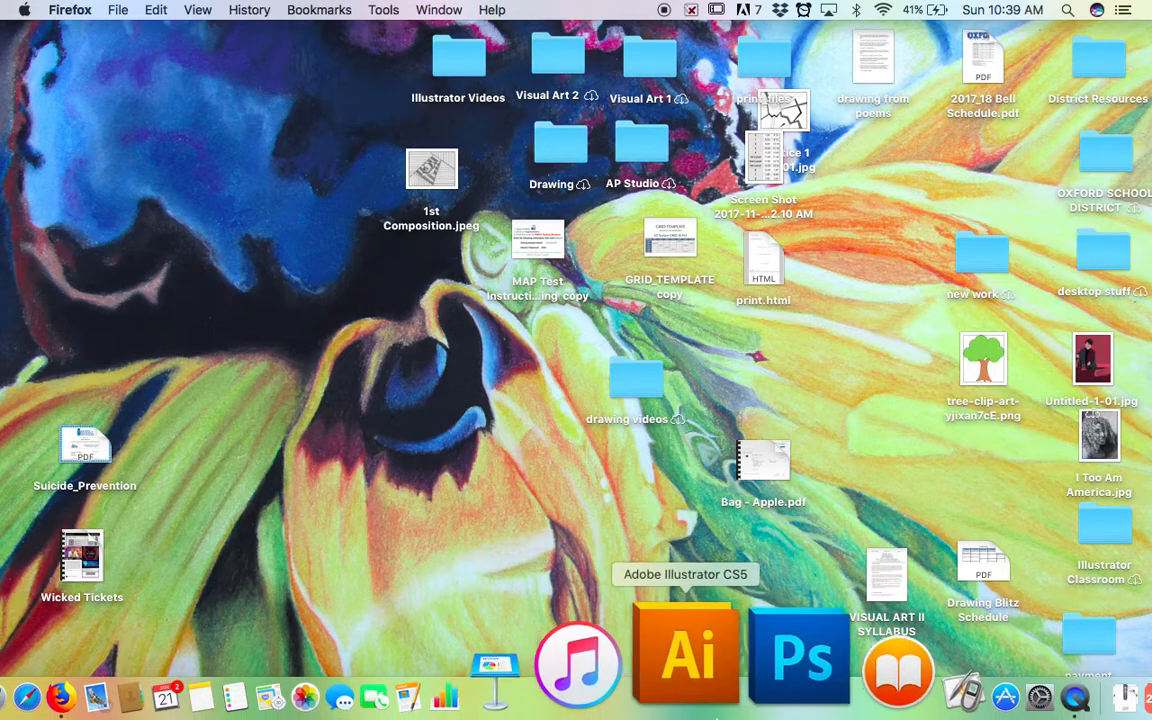
left_click(712, 684)
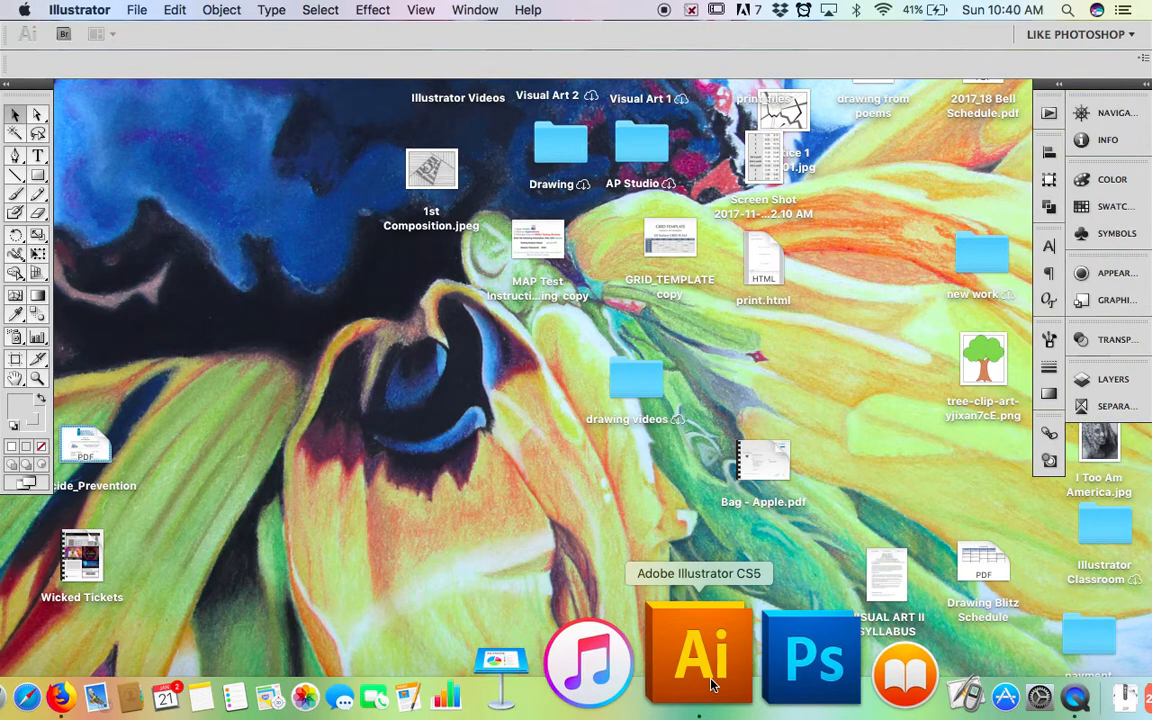
left_click(136, 10)
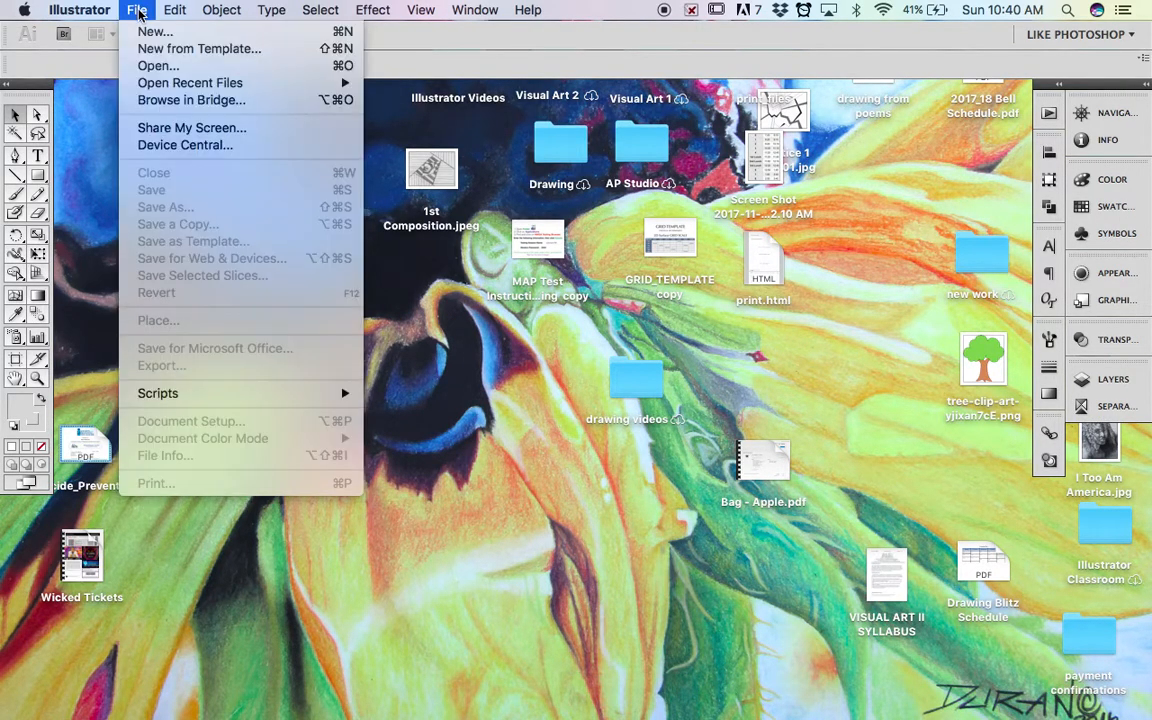
left_click(155, 33)
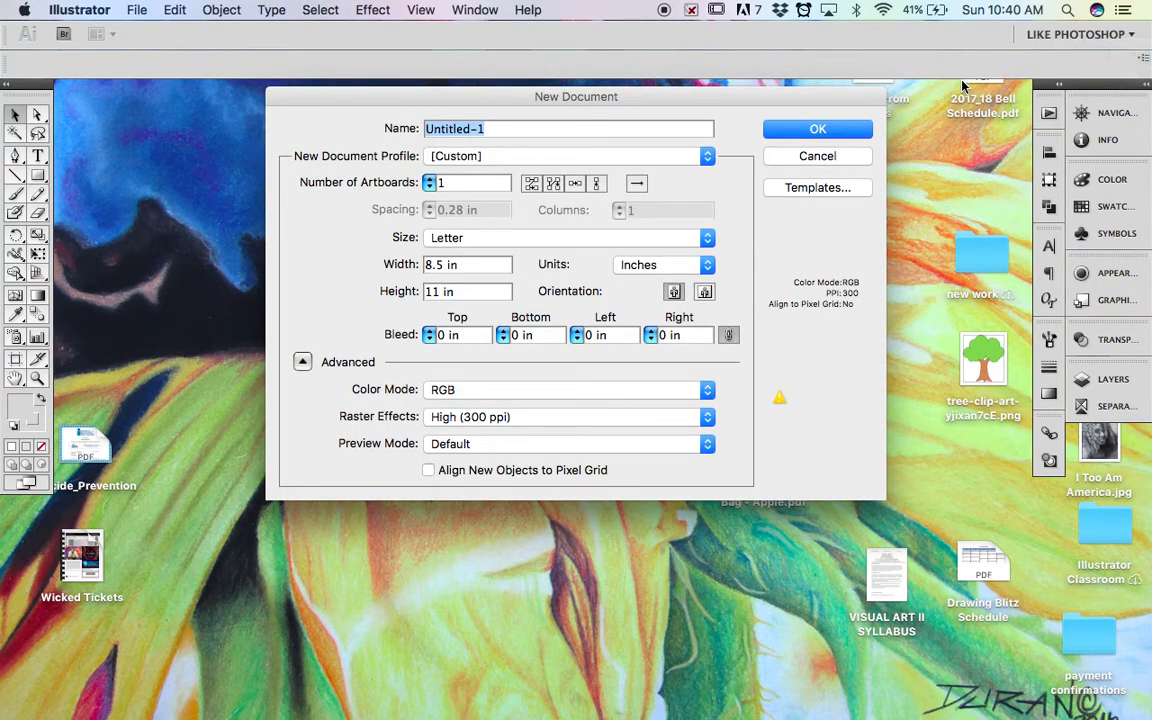
type("tree")
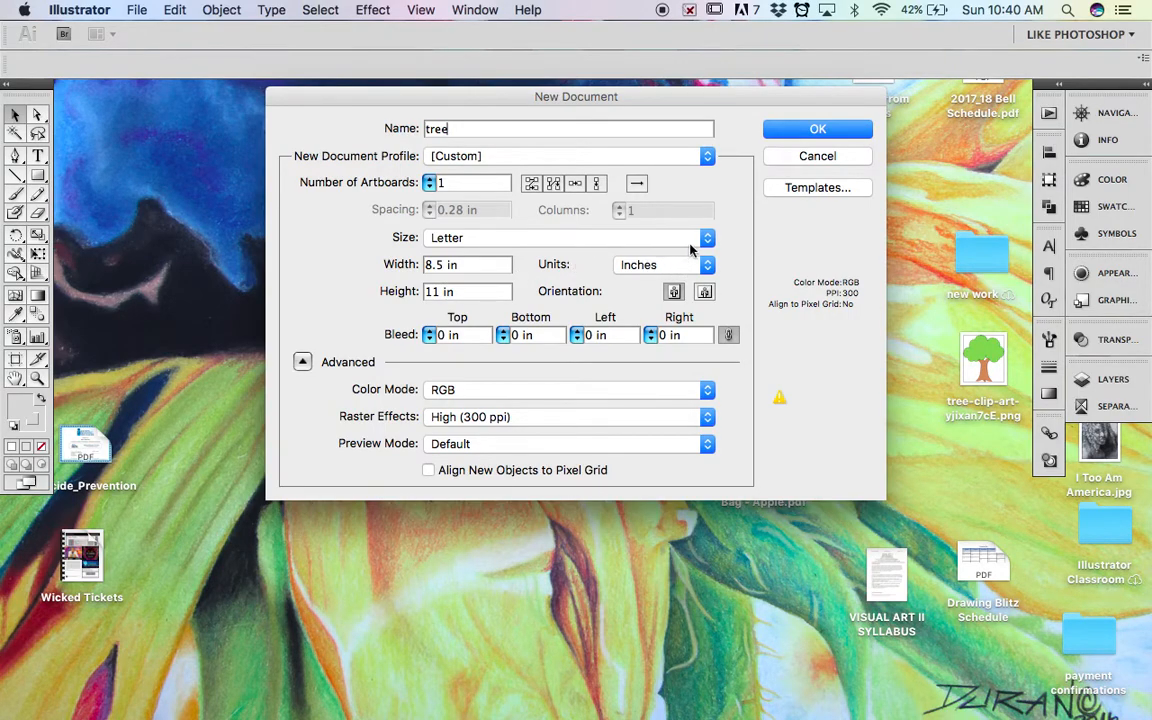
left_click(836, 128)
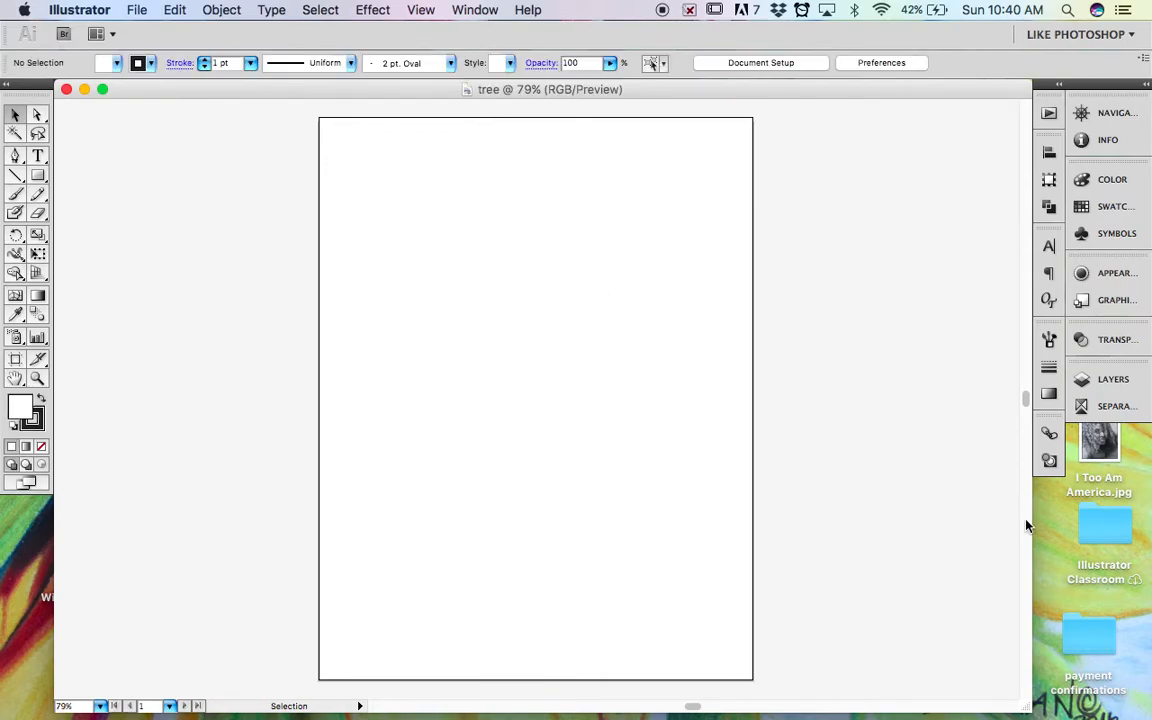
Narrow the document window, place tree-clip-art-yjixan7cE.png from the desktop, and align the image's upper-left corner with the artboard's.
left_click_drag(1033, 526, 910, 522)
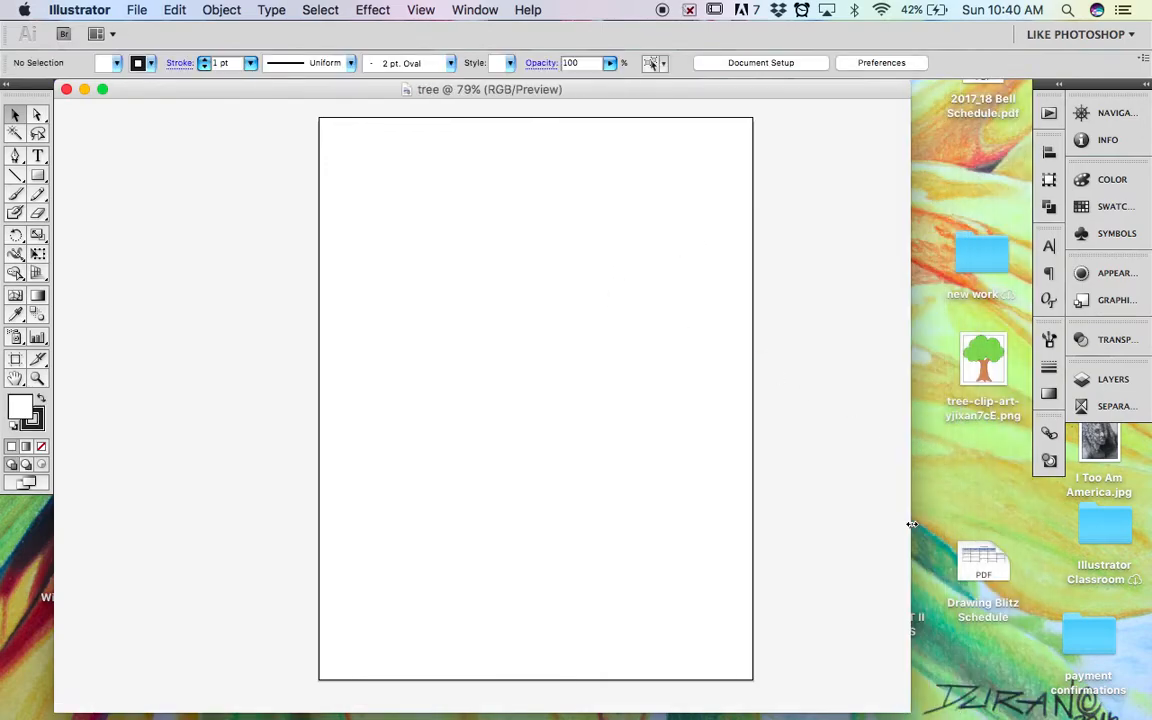
left_click_drag(993, 355, 532, 357)
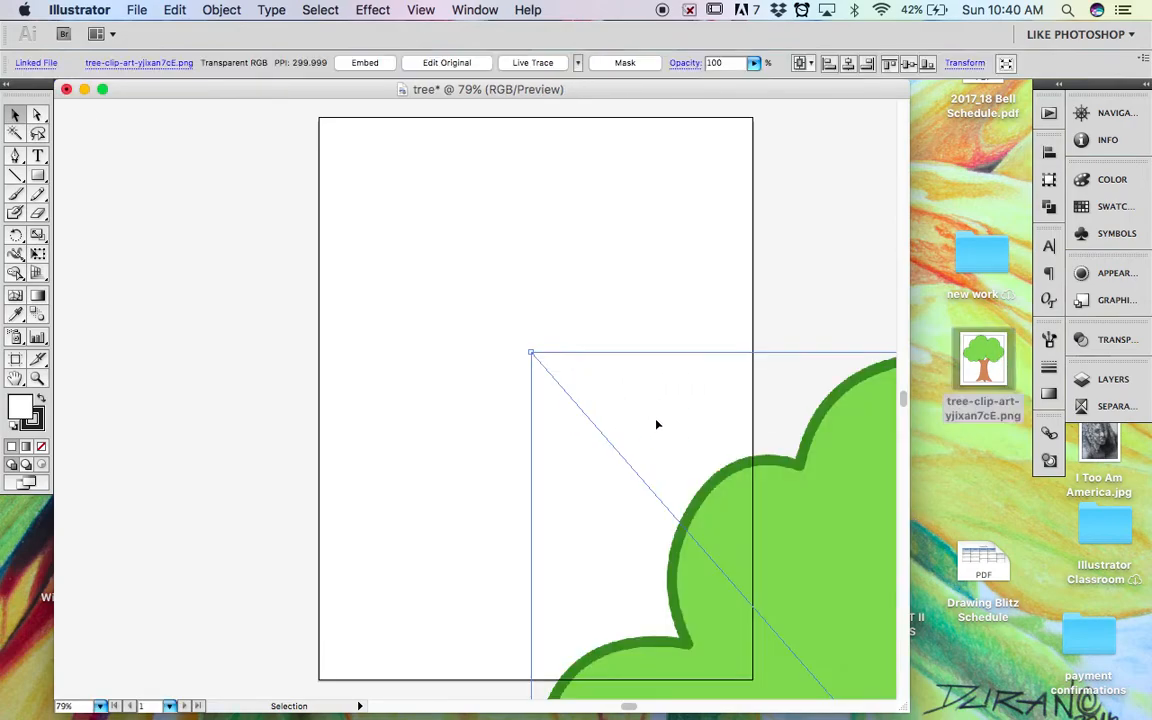
key("super+minus")
key("super+minus")
key("super+minus")
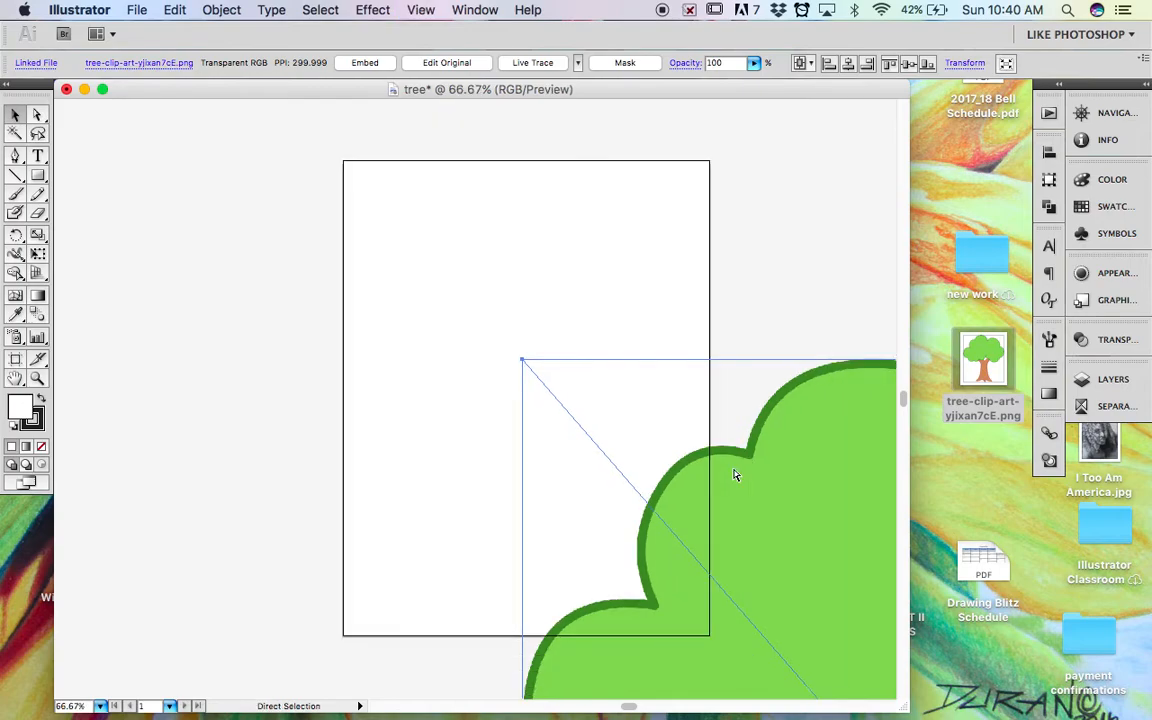
left_click_drag(735, 476, 643, 381)
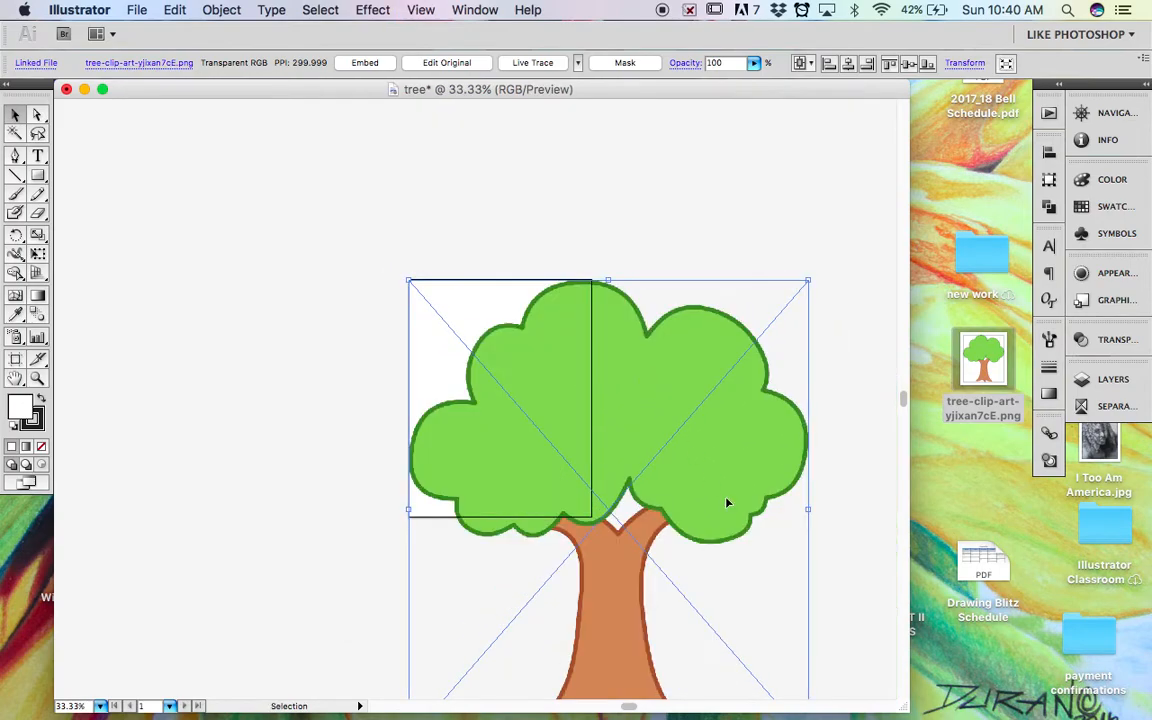
Scale the tree image down proportionally to fit inside the artboard and move it near the artboard's centre.
scroll(733, 533, "down", 5)
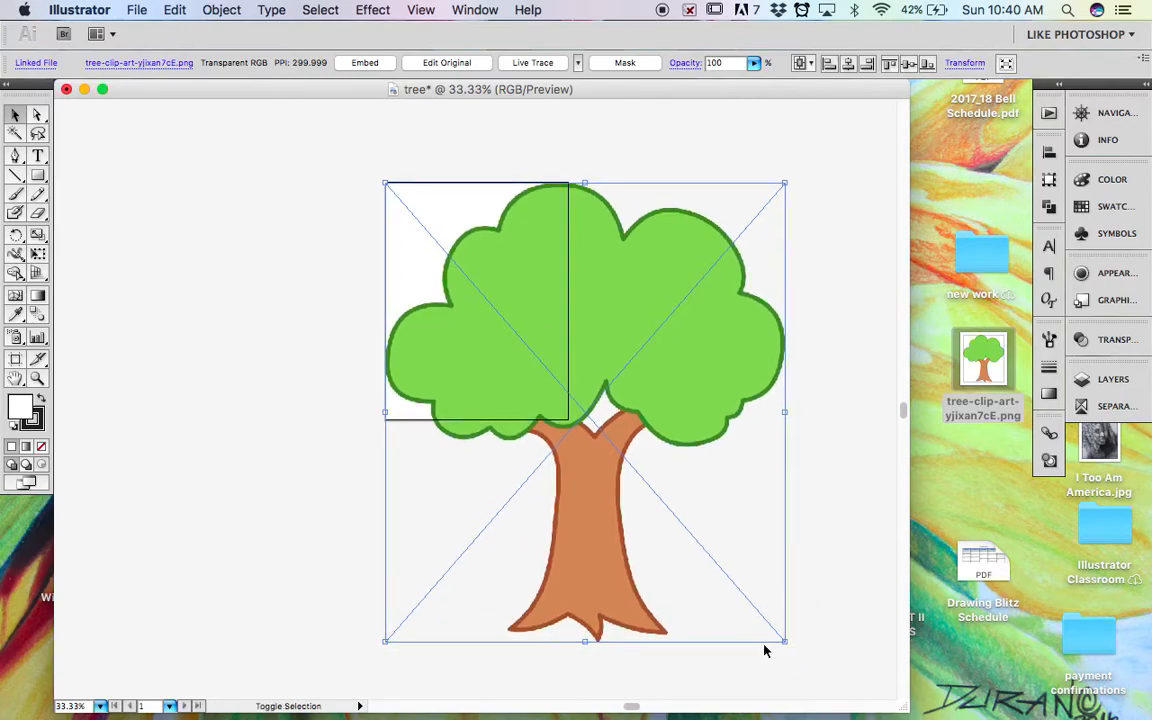
left_click_drag(785, 643, 532, 404)
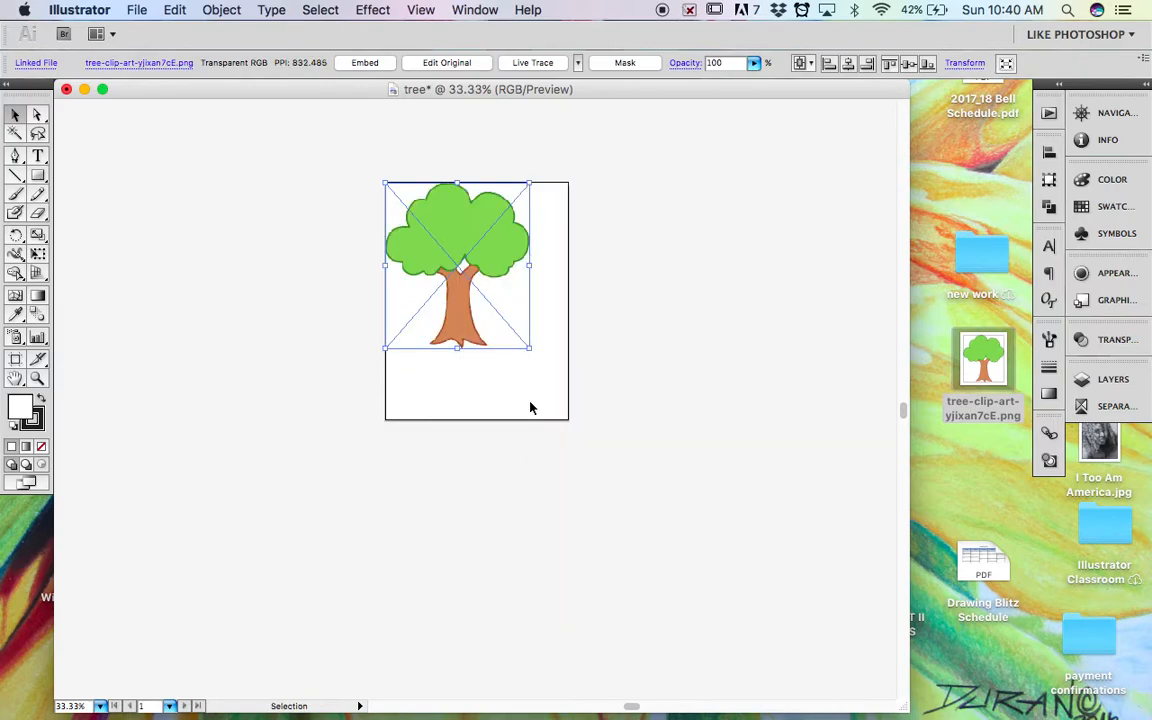
left_click_drag(459, 281, 478, 305)
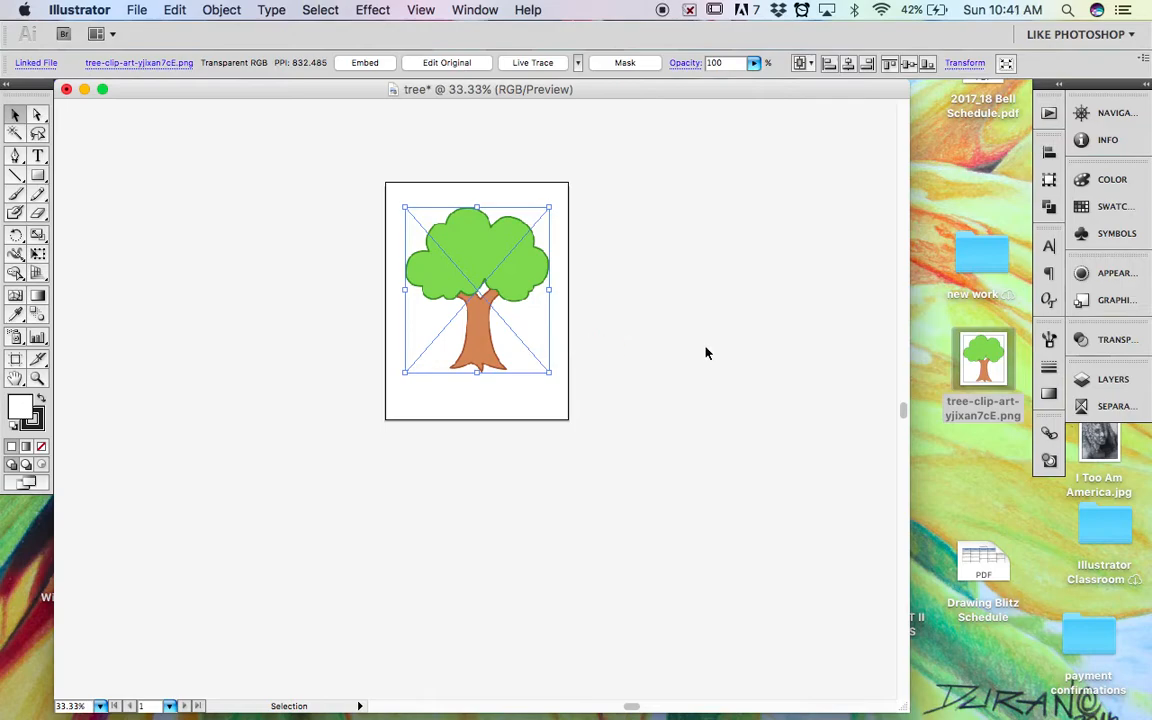
Reduce the placed tree image's opacity to 54% and deselect it.
left_click(616, 352)
left_click(514, 275)
left_click(752, 64)
left_click_drag(753, 76, 709, 82)
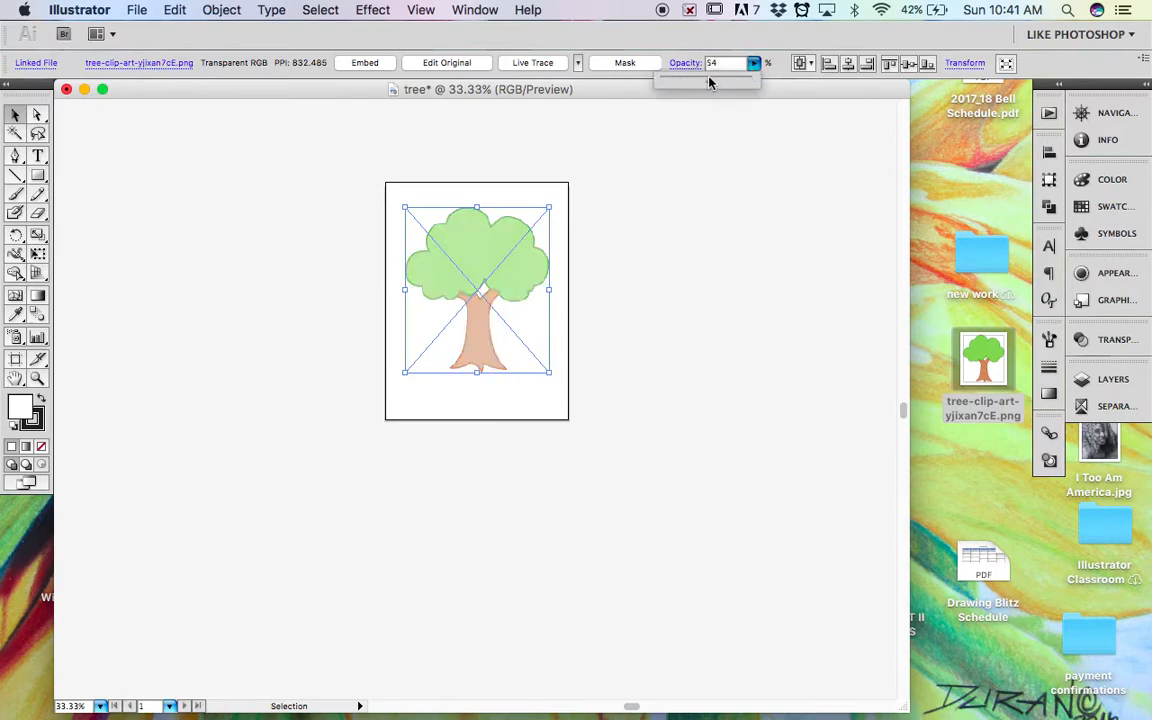
left_click(650, 334)
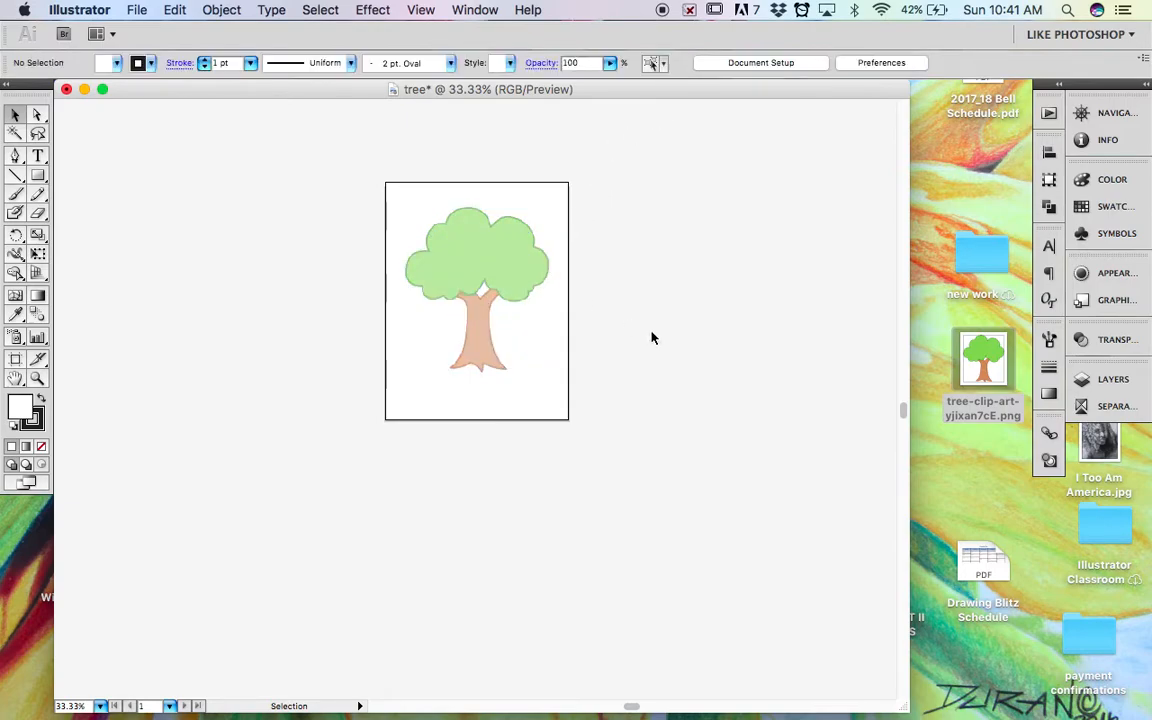
Lock Layer 1 with the tree image and add a new layer above it.
left_click(1108, 379)
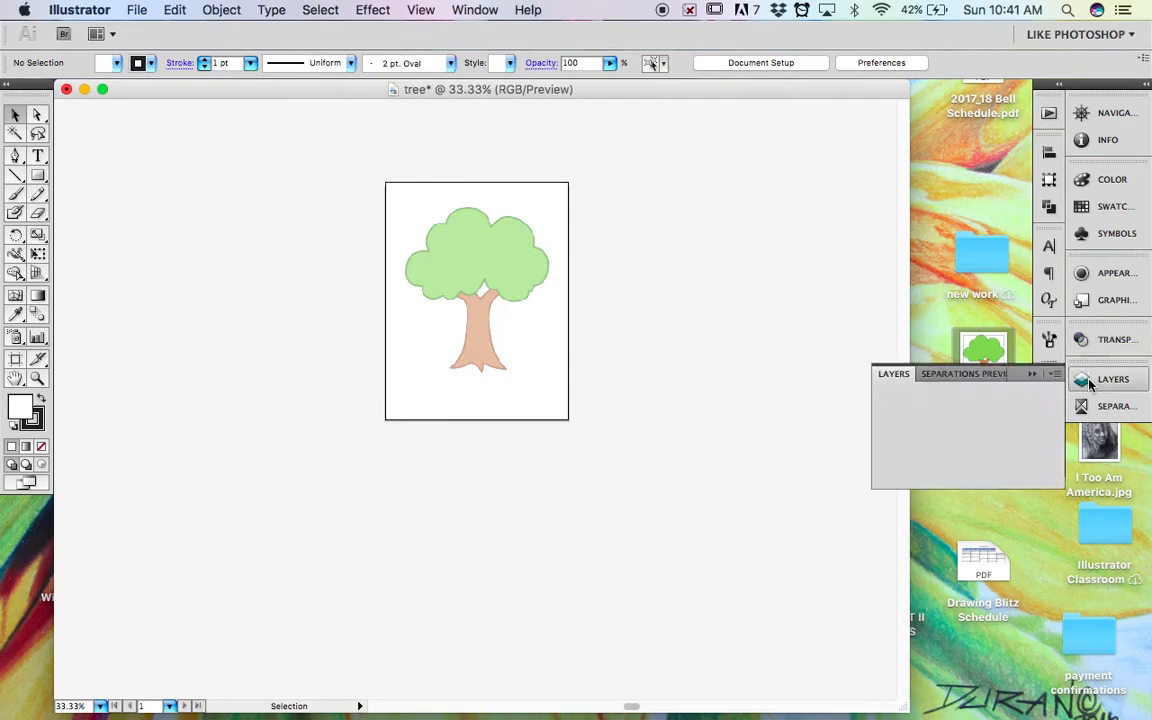
left_click(899, 393)
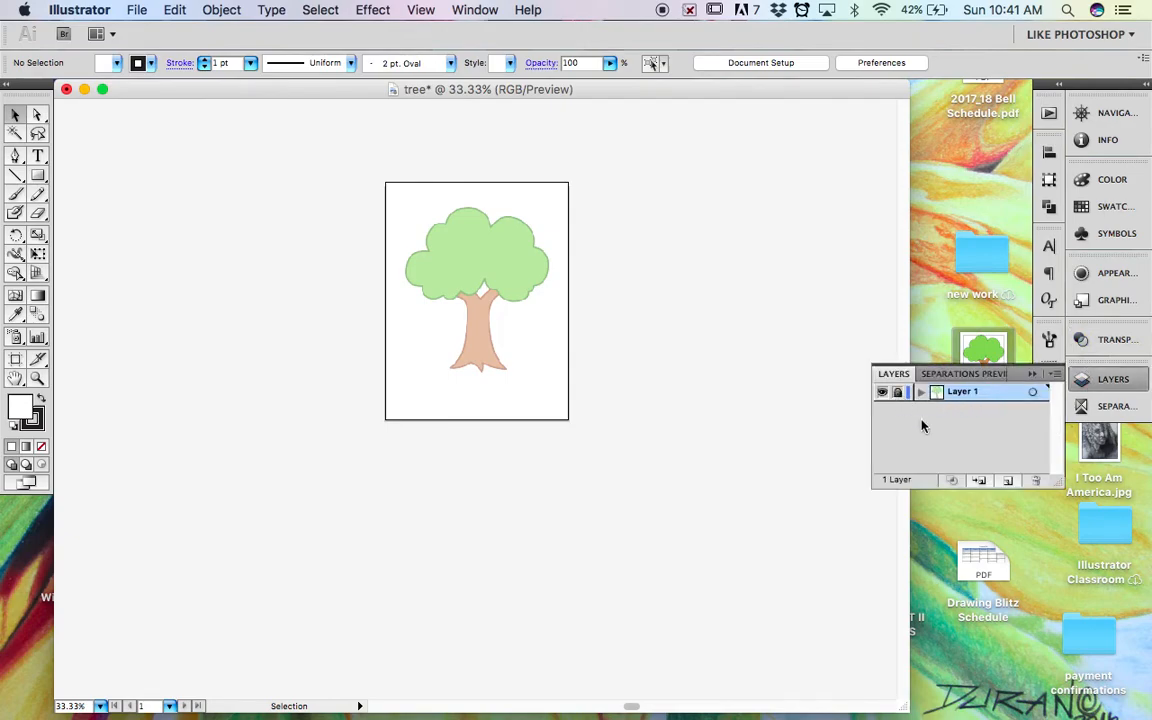
left_click(1007, 482)
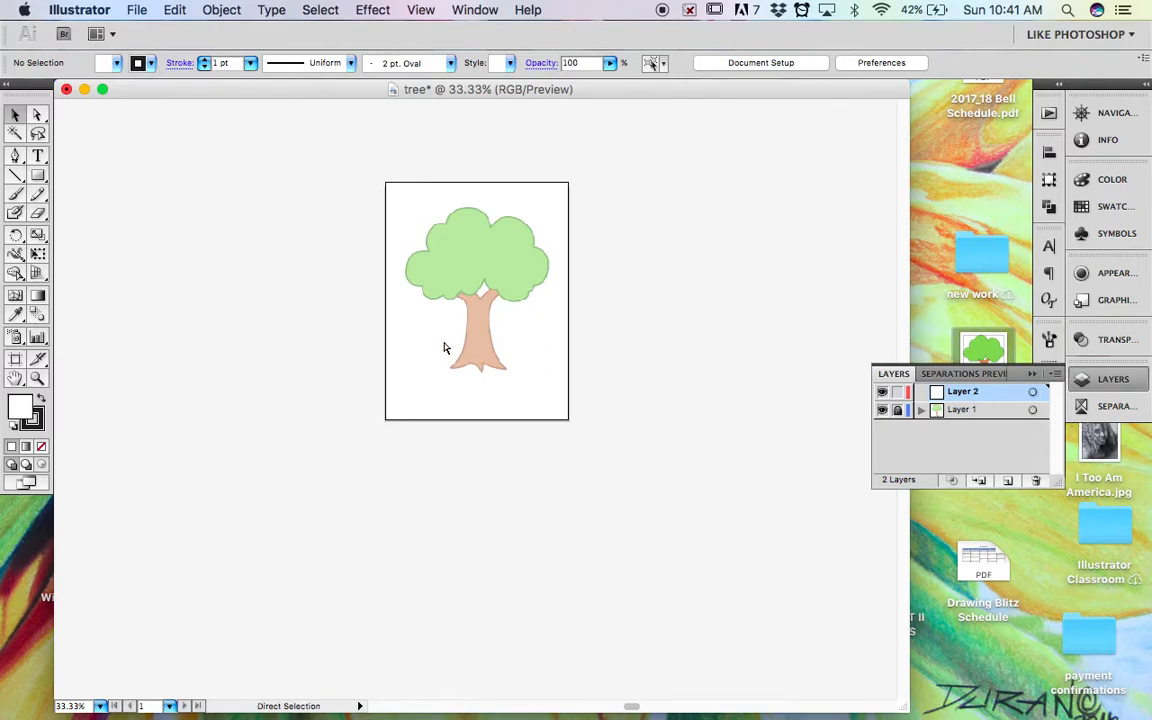
Select the Pen tool and set the fill to None.
key("super+equal")
scroll(444, 347, "down", 2)
scroll(444, 347, "left", 1)
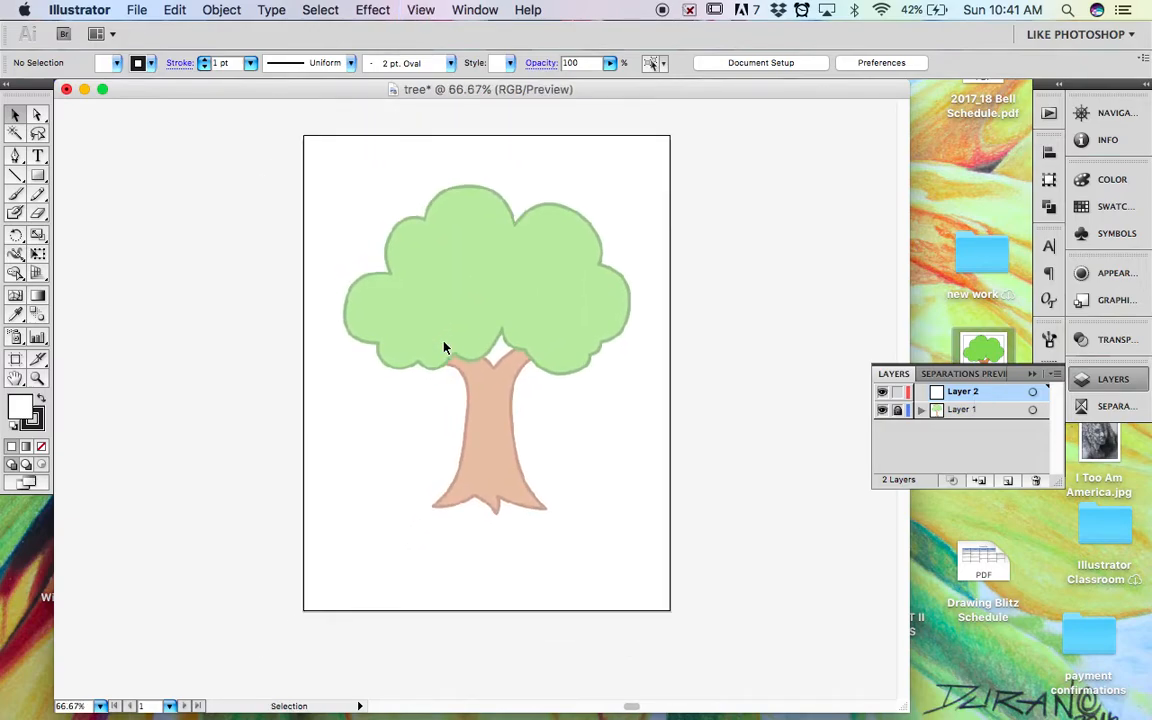
key("super+0")
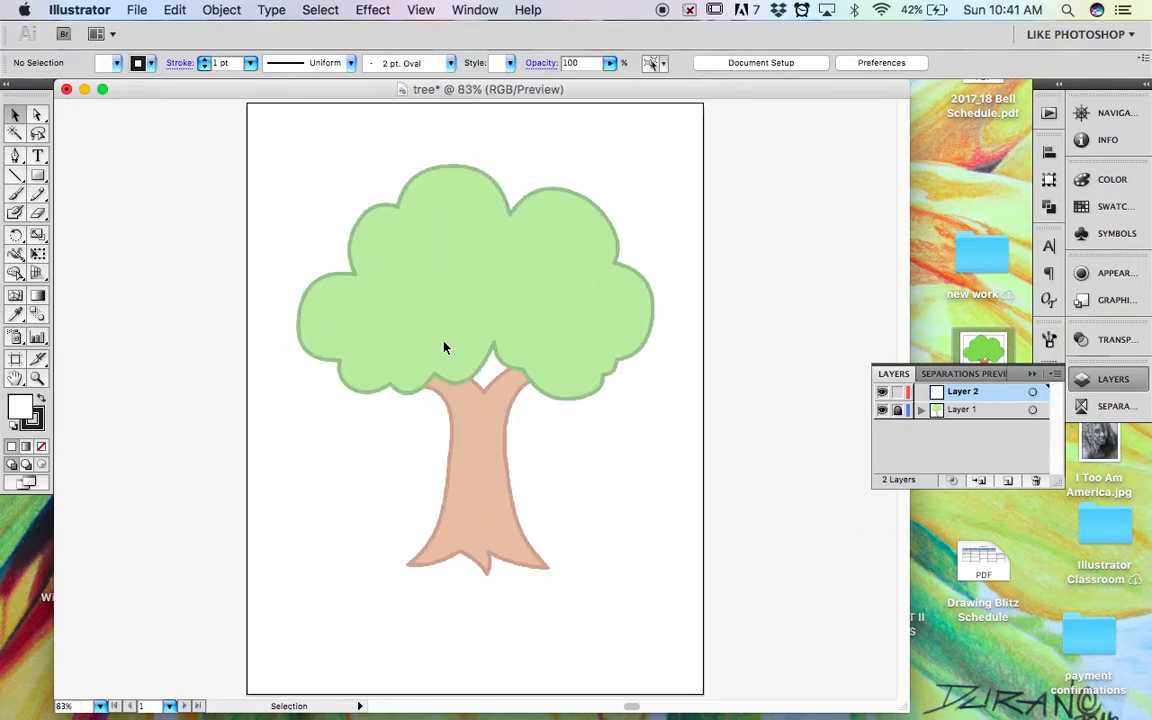
left_click(15, 155)
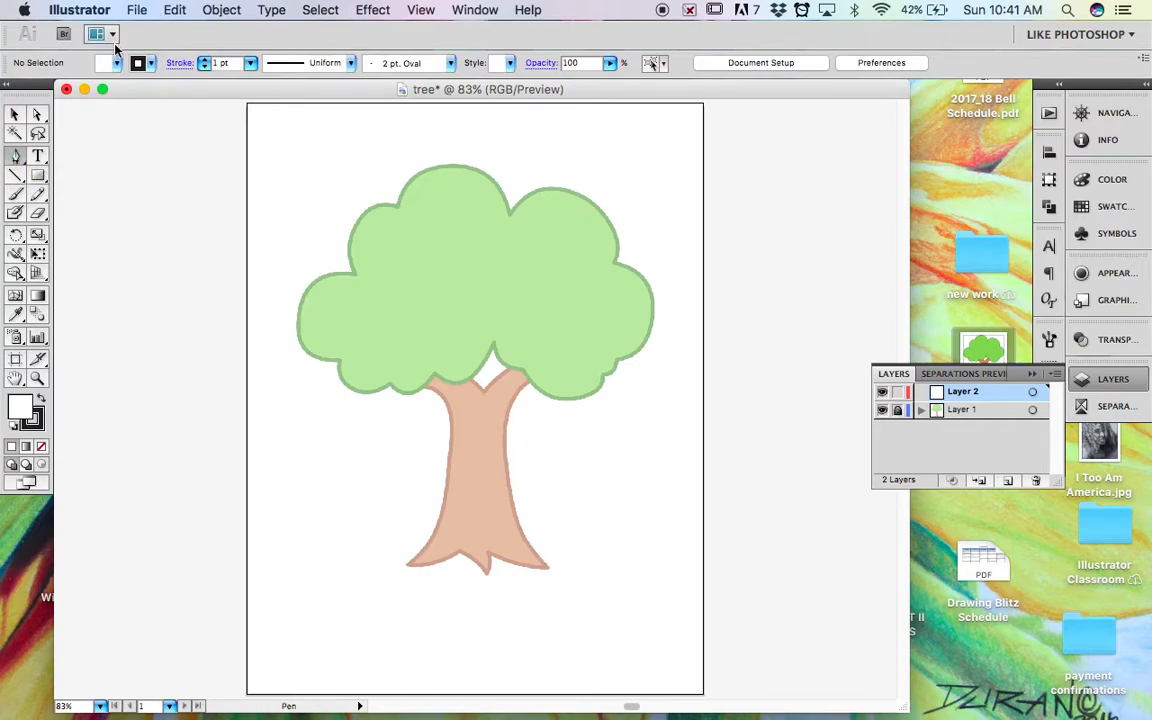
left_click(114, 62)
left_click(6, 82)
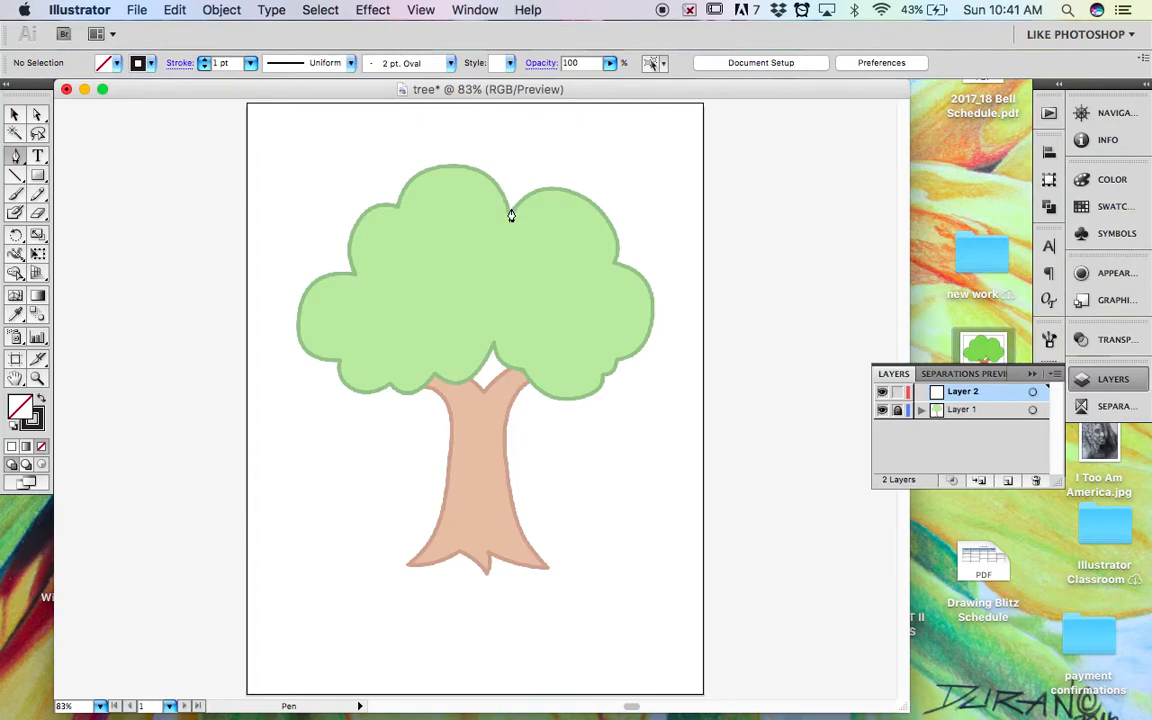
Start a Pen path at the notch between the two top lobes and trace the top-left lobe to the next notch, making it a corner point.
key("v")
key("p")
left_click(508, 217)
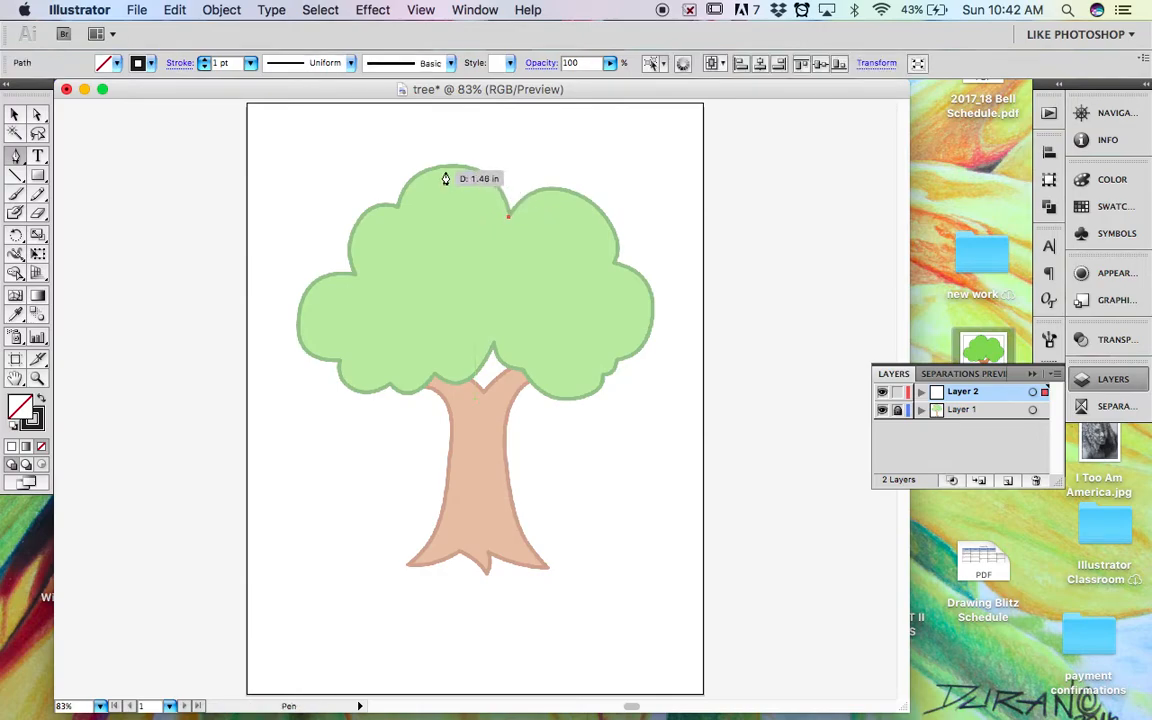
left_click_drag(446, 168, 388, 180)
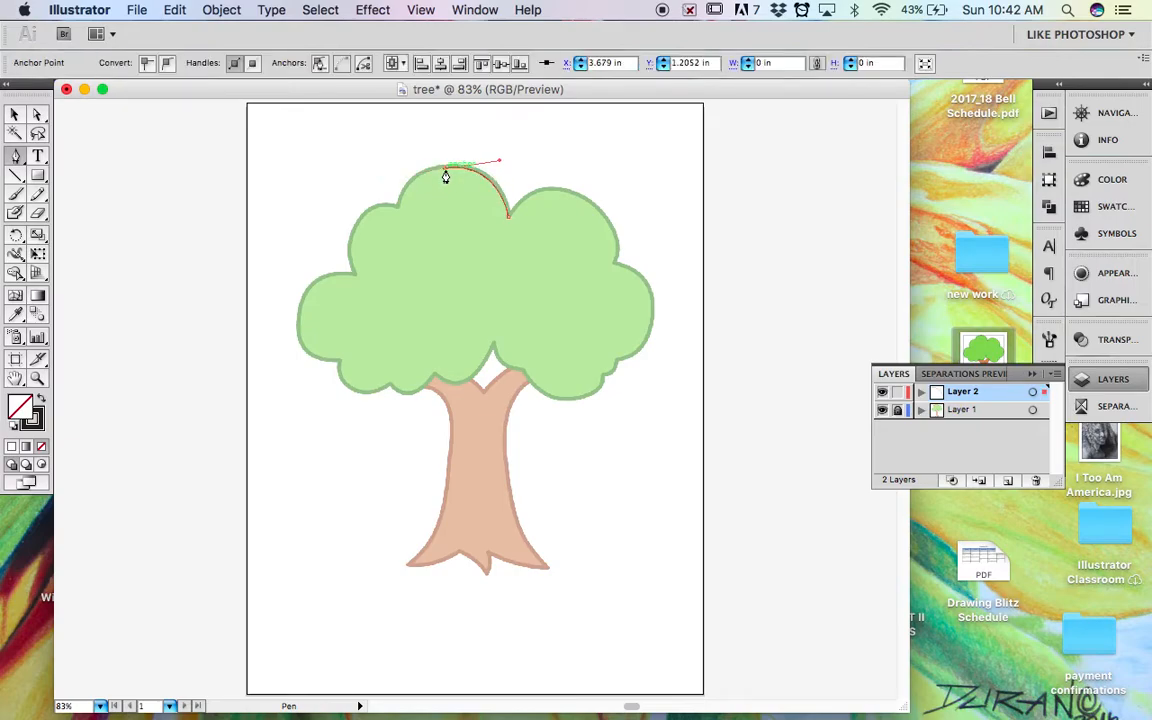
left_click(399, 211)
mouse_move(398, 232)
left_mouse_down()
mouse_move(378, 249)
mouse_move(391, 256)
left_mouse_up()
left_click(401, 211)
Continue the path around the small upper-left lobe down to the notch above the far-left lobe, ending in a corner point.
left_click(350, 246)
left_click_drag(350, 246, 338, 293)
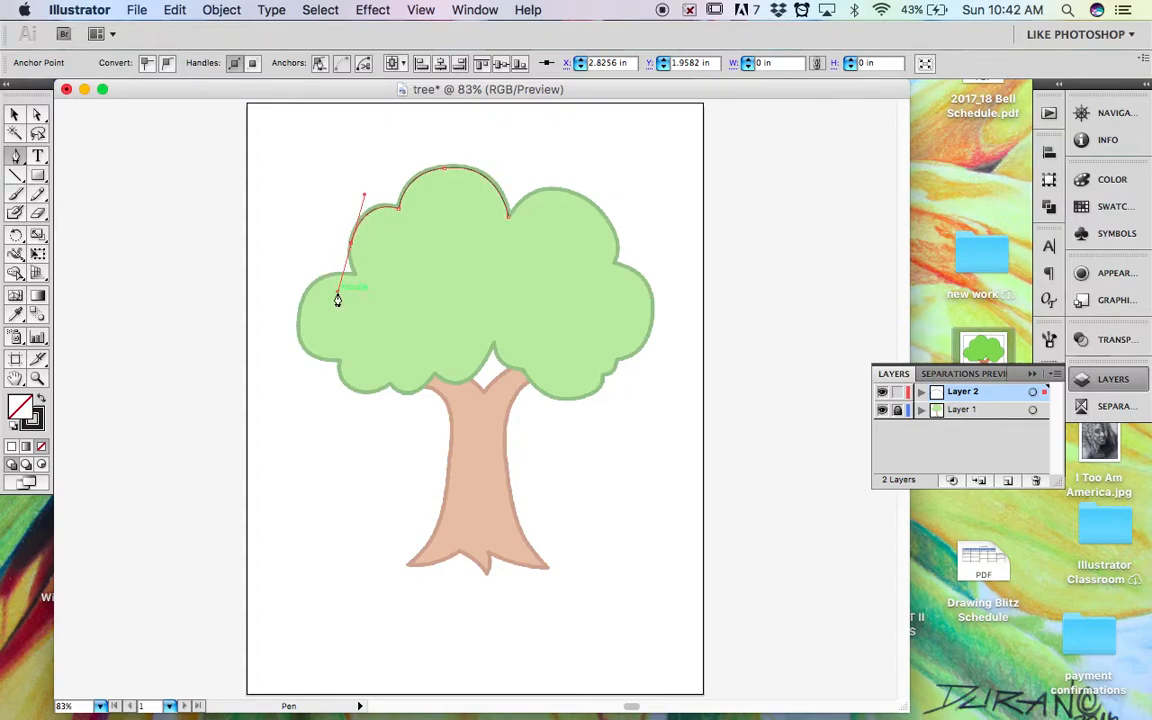
left_click(351, 246)
left_click(357, 275)
left_click_drag(364, 294, 364, 293)
left_click(357, 276)
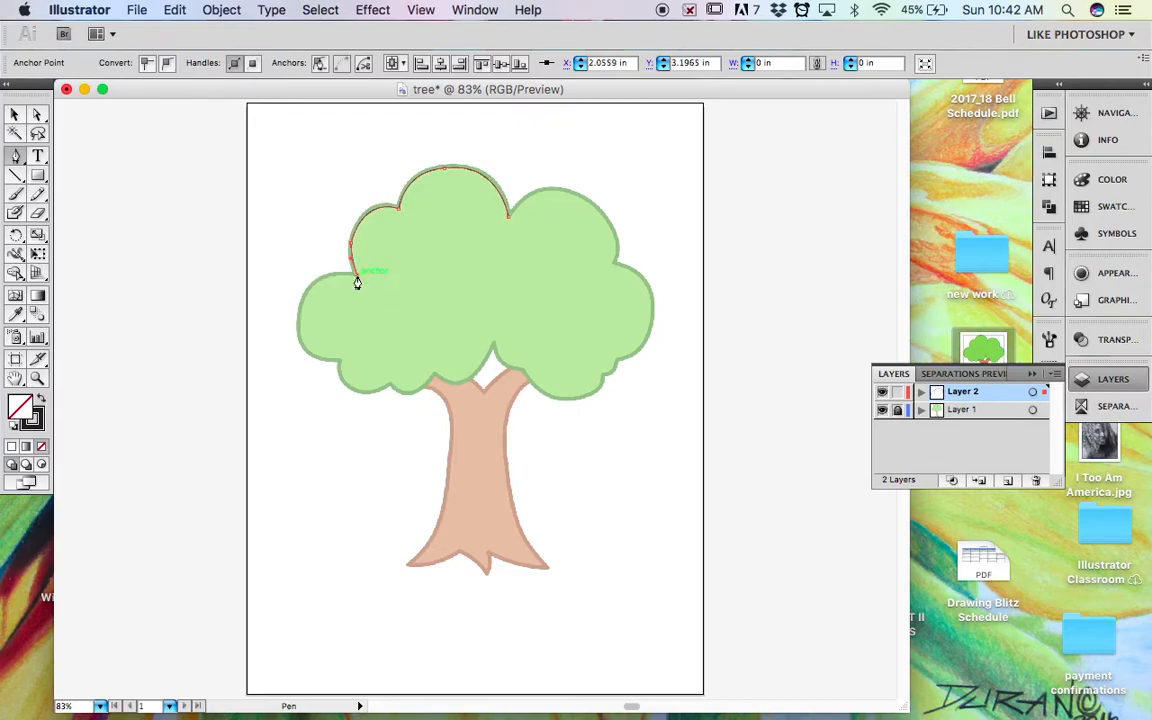
Trace the far-left lobe with a curve down to the notch where the lower-left scallop begins.
left_click_drag(300, 323, 388, 357)
left_click(300, 321)
left_click(342, 357)
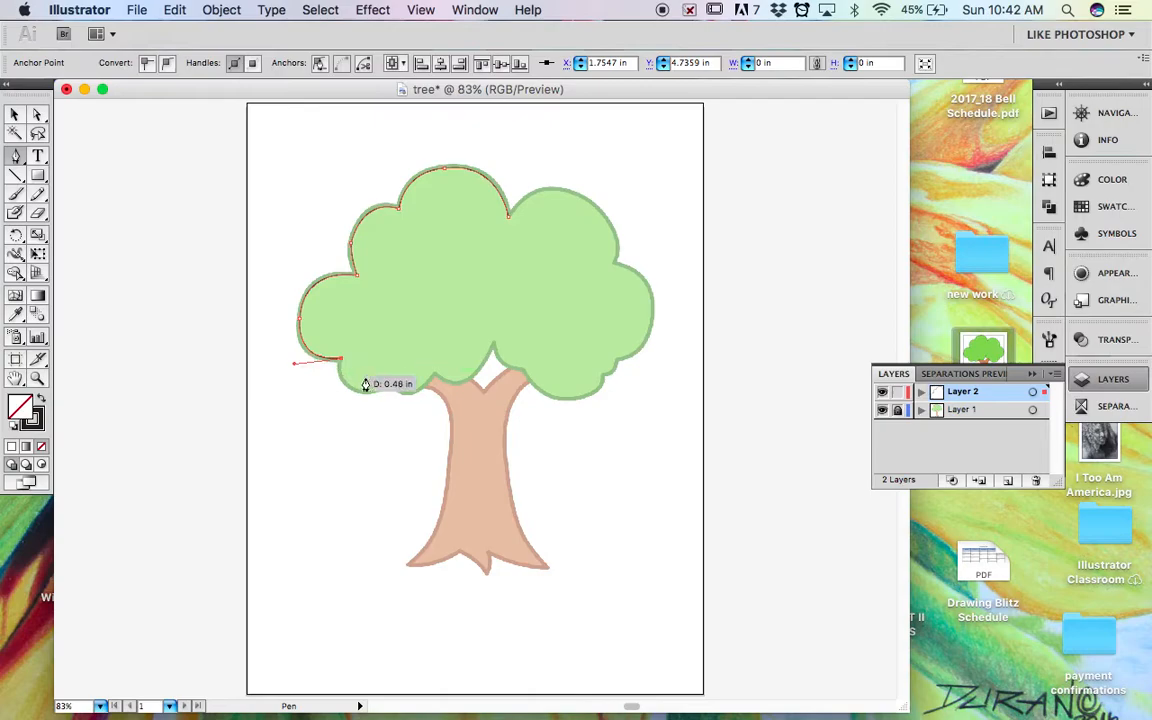
Trace the scallops along the canopy's lower-left edge up to the sharp crevice above the trunk's fork, with corner points at the notches.
left_click_drag(388, 386, 440, 355)
left_click(390, 387)
left_click_drag(433, 371, 520, 268)
left_click(433, 372)
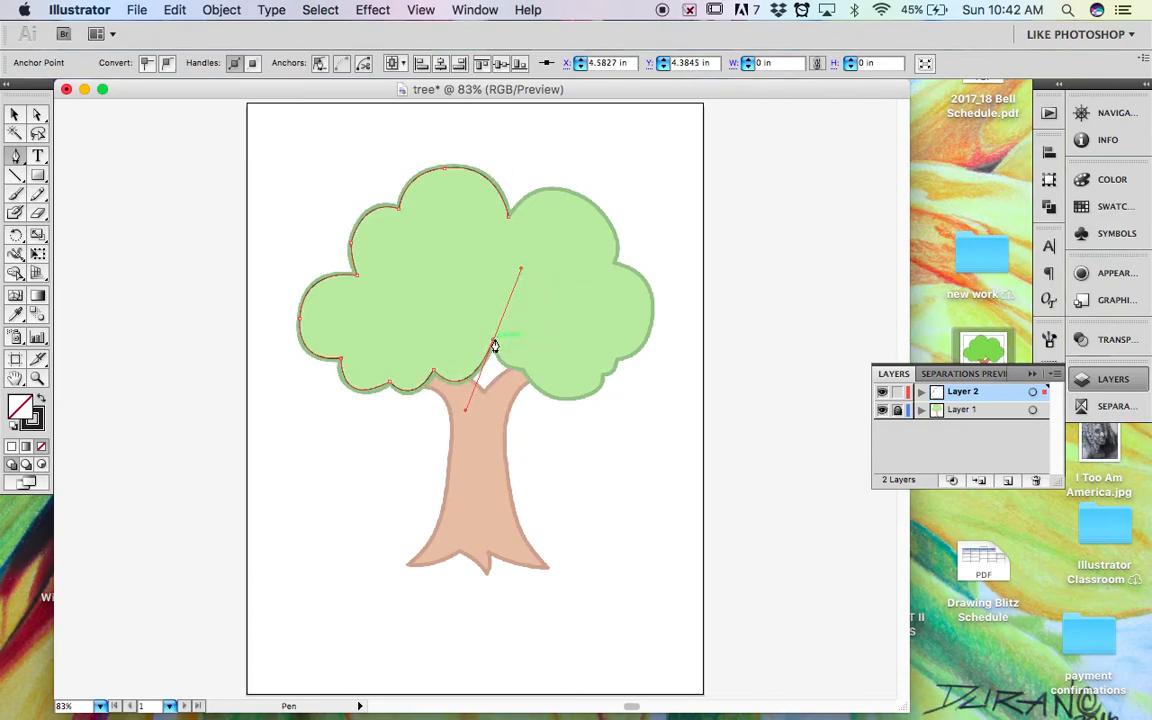
left_click(493, 345)
Trace the canopy's lower-right edge from the crevice past the right branch to the notch below the far-right lobe.
left_click_drag(556, 373, 556, 375)
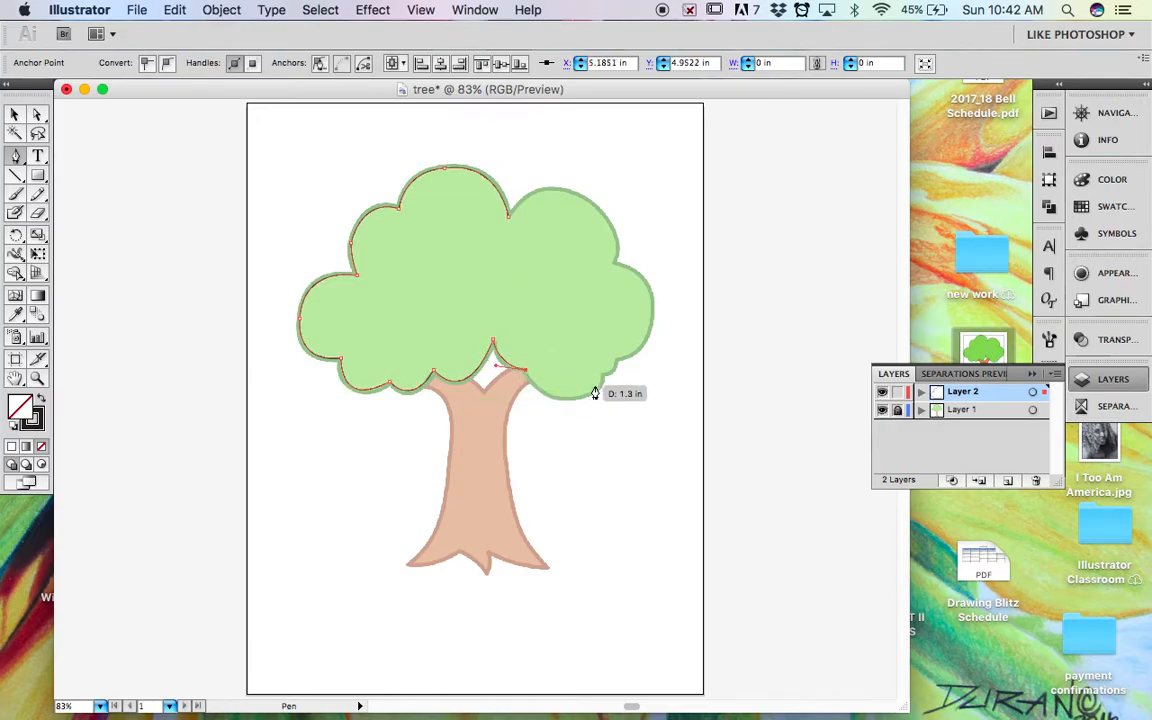
left_click_drag(577, 396, 610, 384)
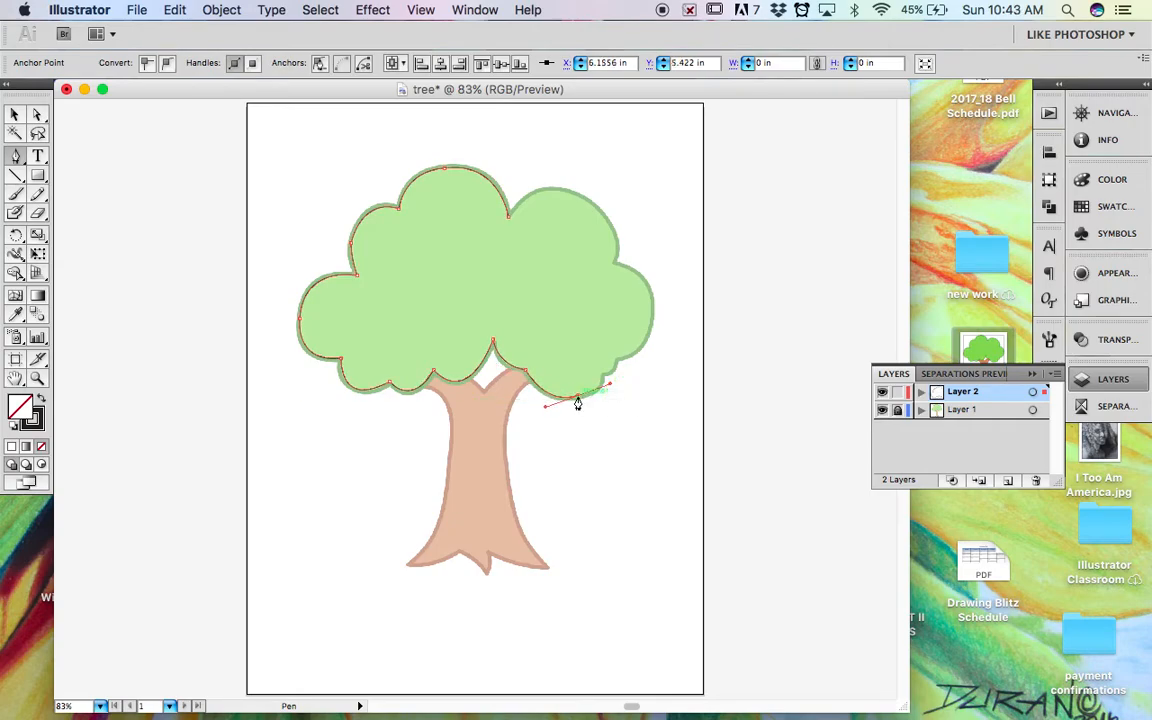
left_click(577, 397)
left_click(604, 351)
left_click_drag(604, 357, 525, 214)
key("super+z")
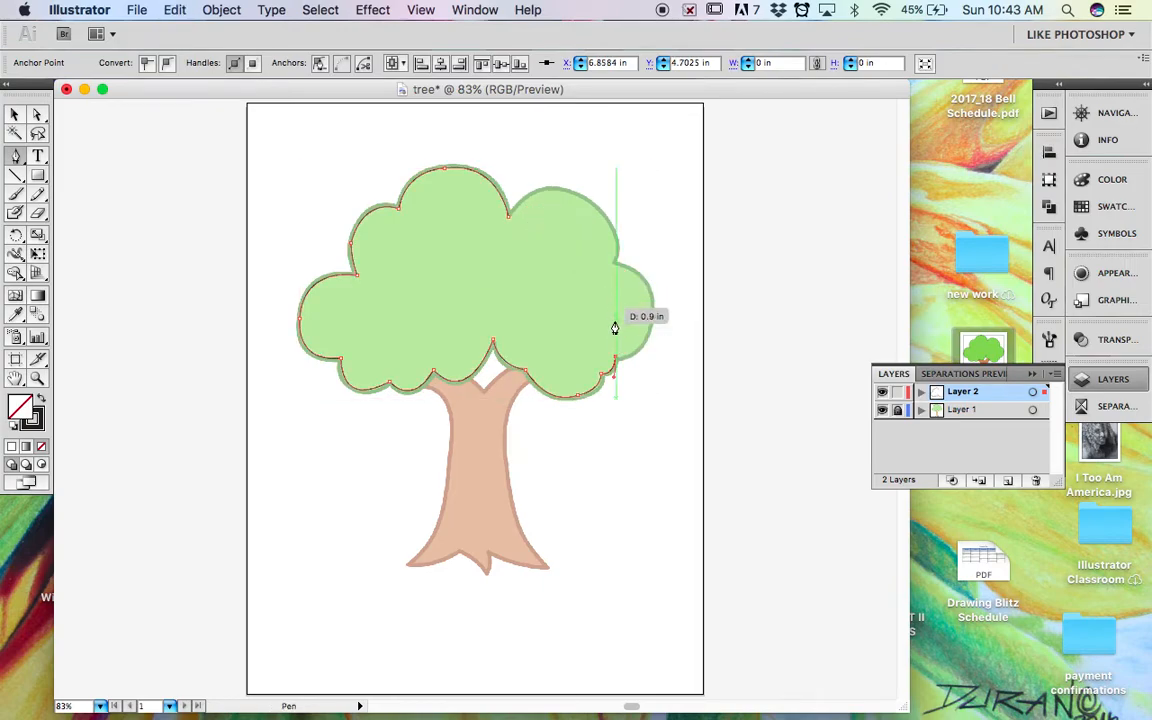
Trace the far-right and upper-right lobes and close the canopy path at its starting anchor between the two top lobes.
left_click_drag(650, 313, 653, 270)
left_click_drag(651, 316, 566, 250)
left_click(611, 263)
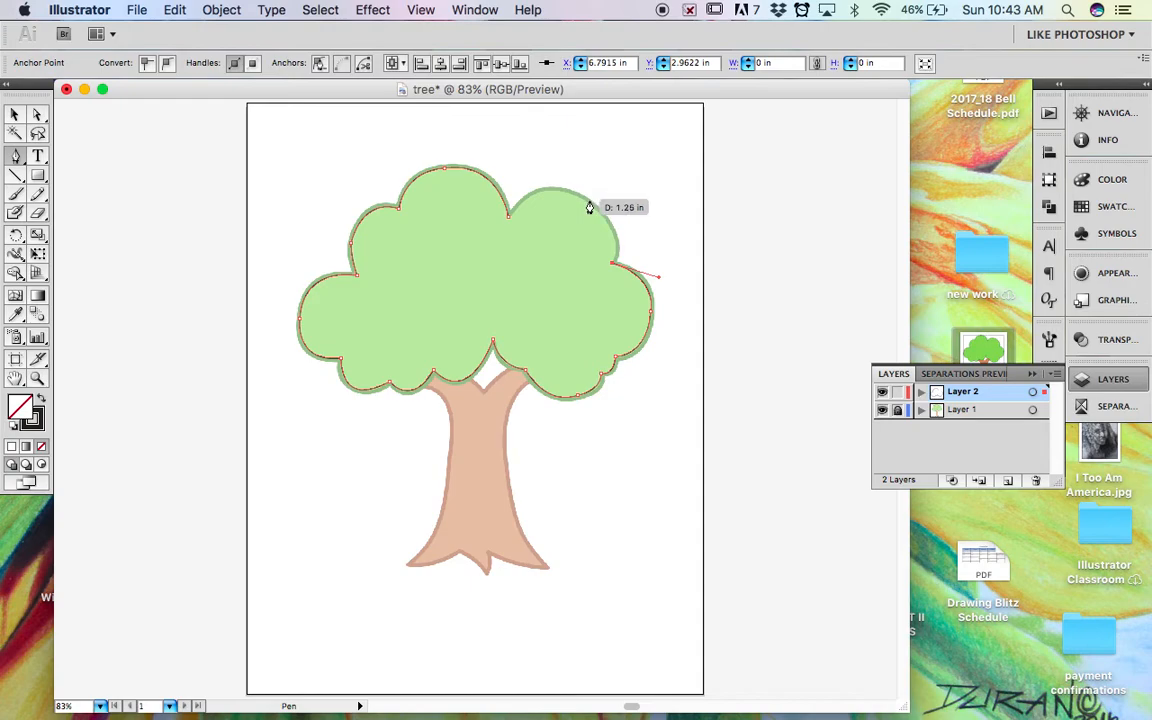
left_click_drag(587, 200, 545, 172)
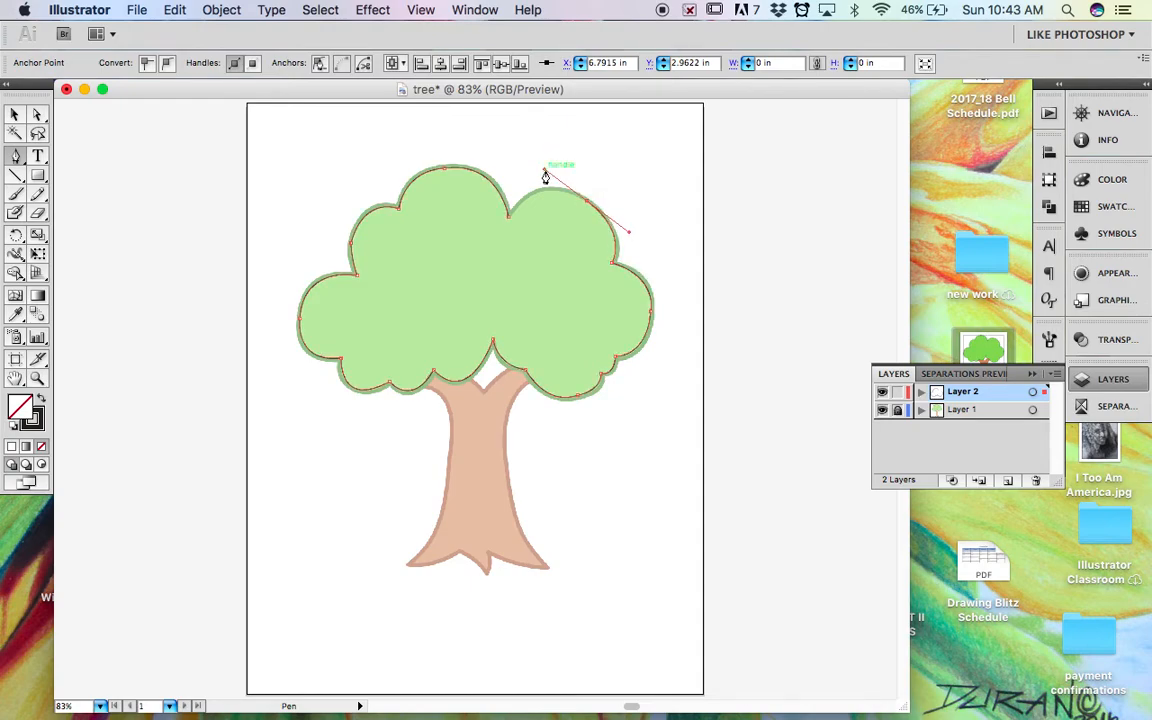
left_click_drag(589, 208, 482, 270)
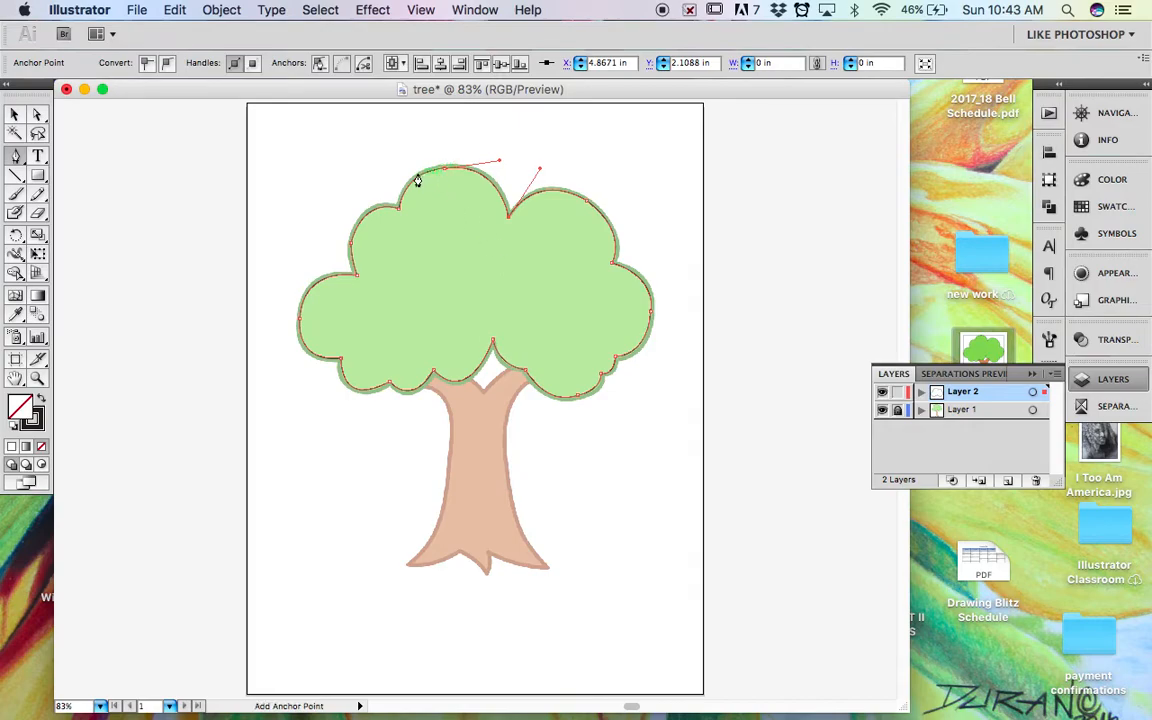
left_click(396, 208)
left_click(421, 177)
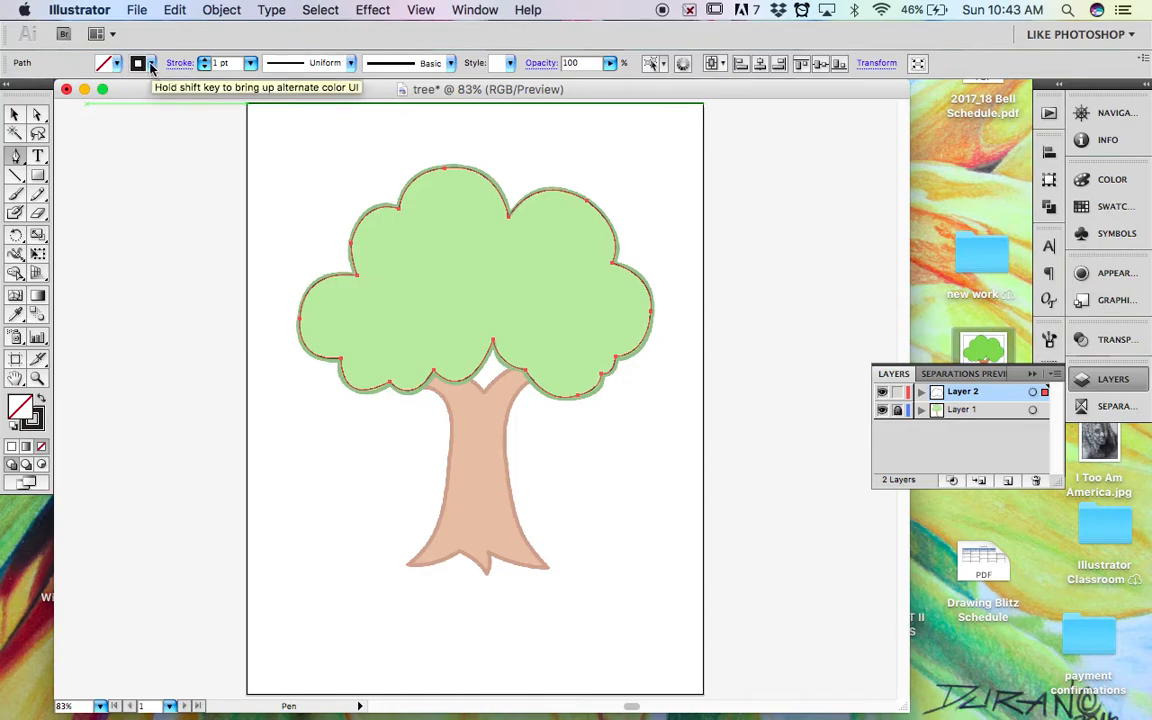
Fill the traced canopy with bright green and set its stroke to None.
left_click(115, 65)
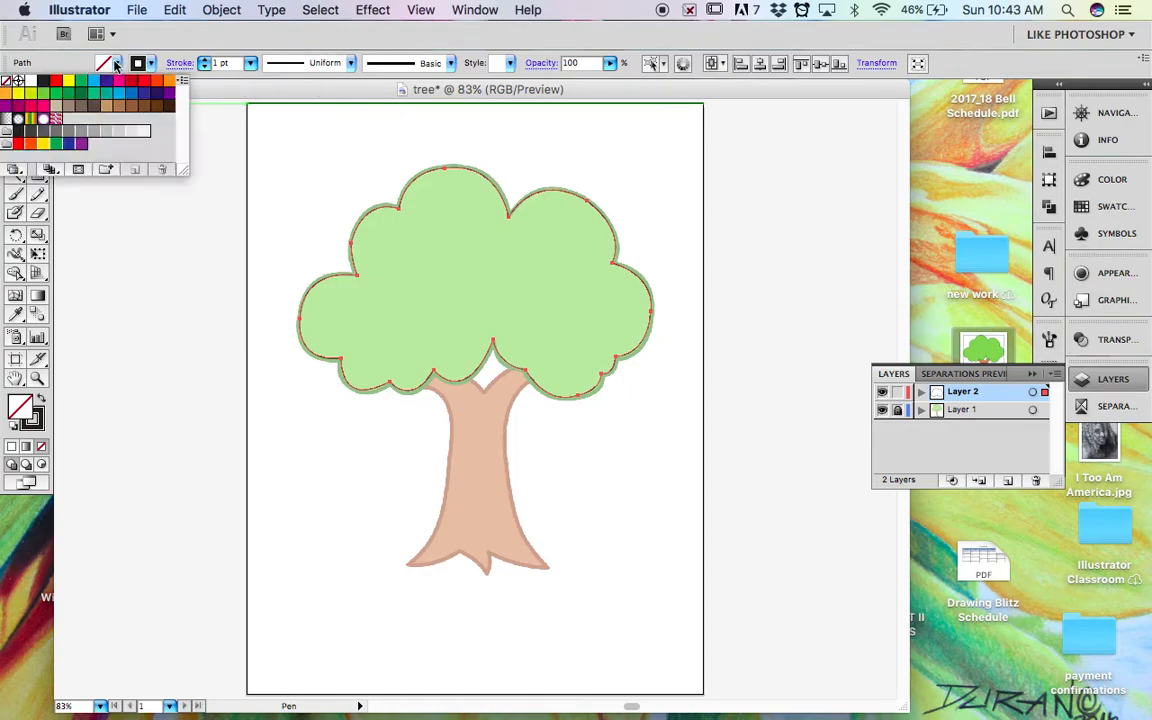
left_click(44, 95)
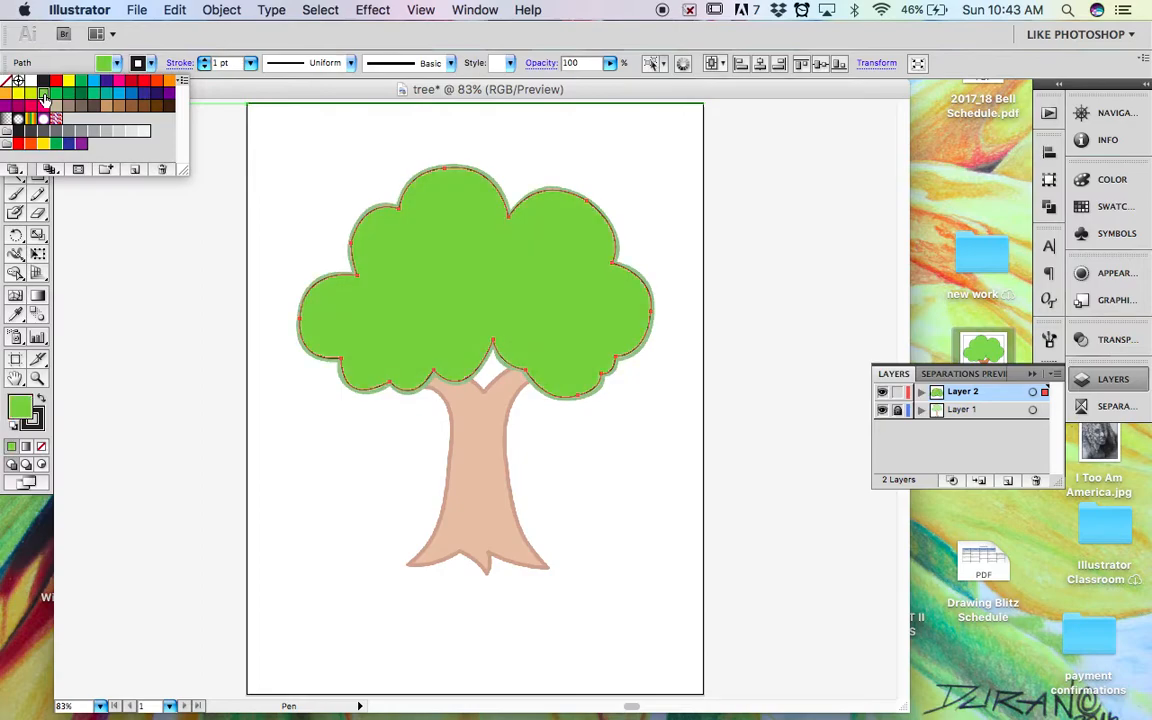
left_click(152, 64)
left_click(152, 64)
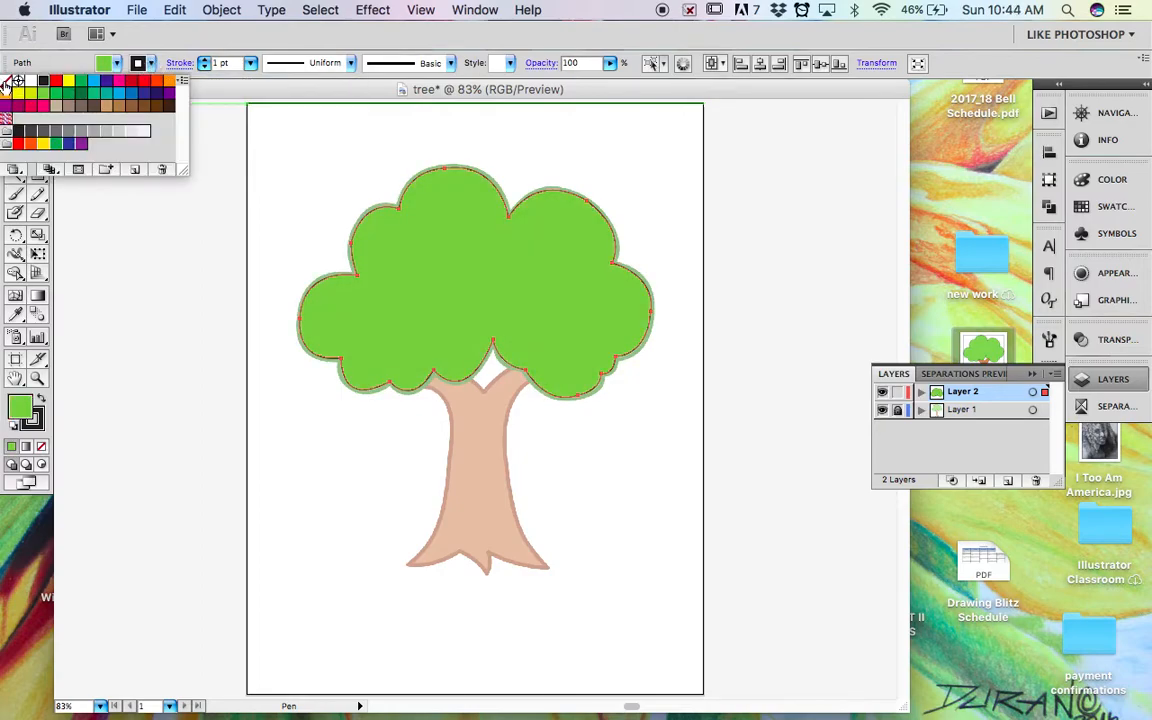
left_click(6, 82)
left_click(152, 64)
left_click(190, 148)
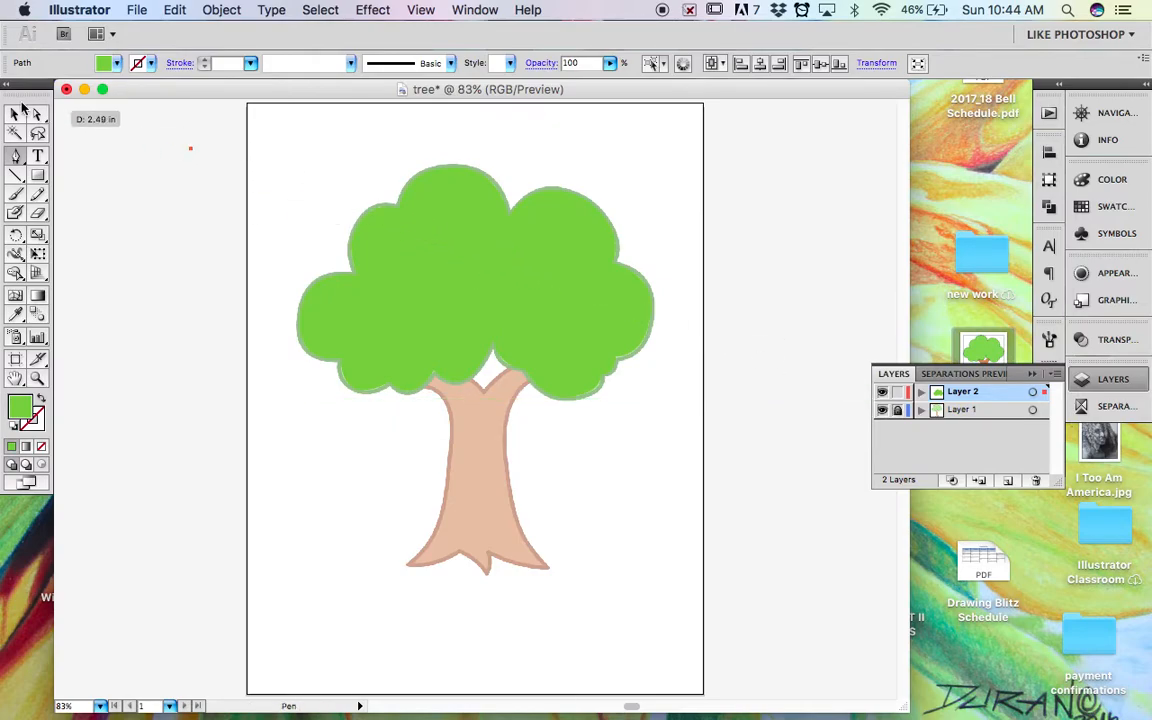
left_click(16, 116)
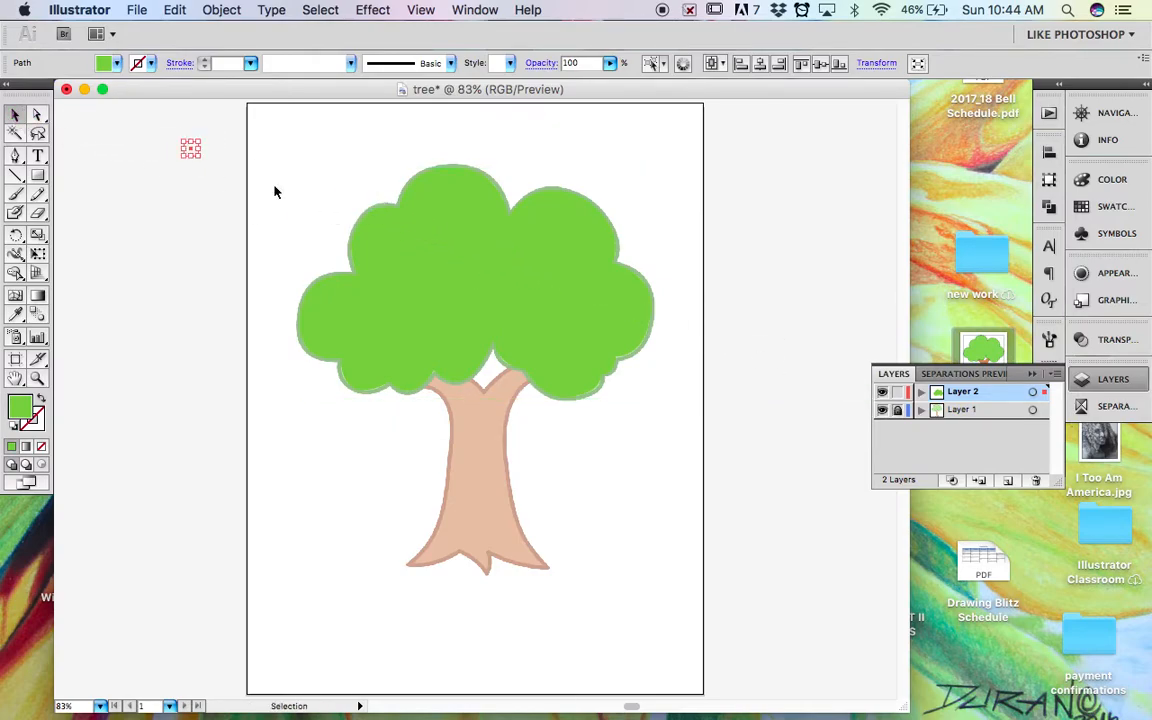
key("Delete")
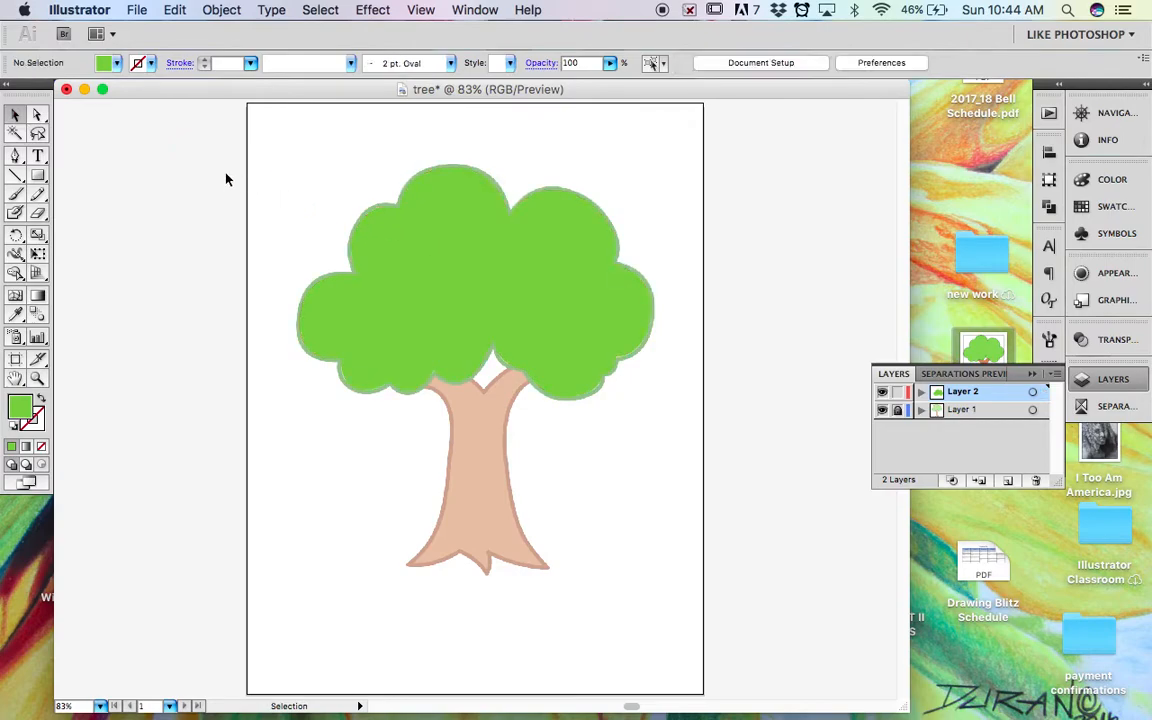
Select the canopy shape, swap its fill and stroke, and deselect it.
left_click(422, 244)
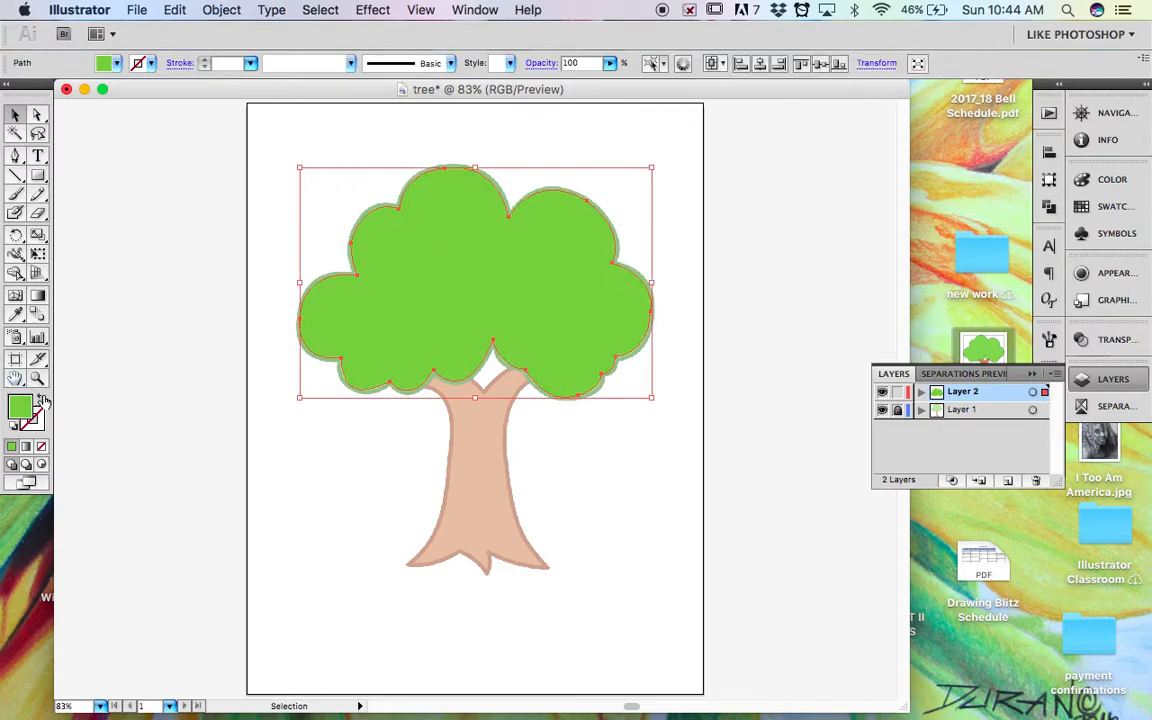
left_click(40, 399)
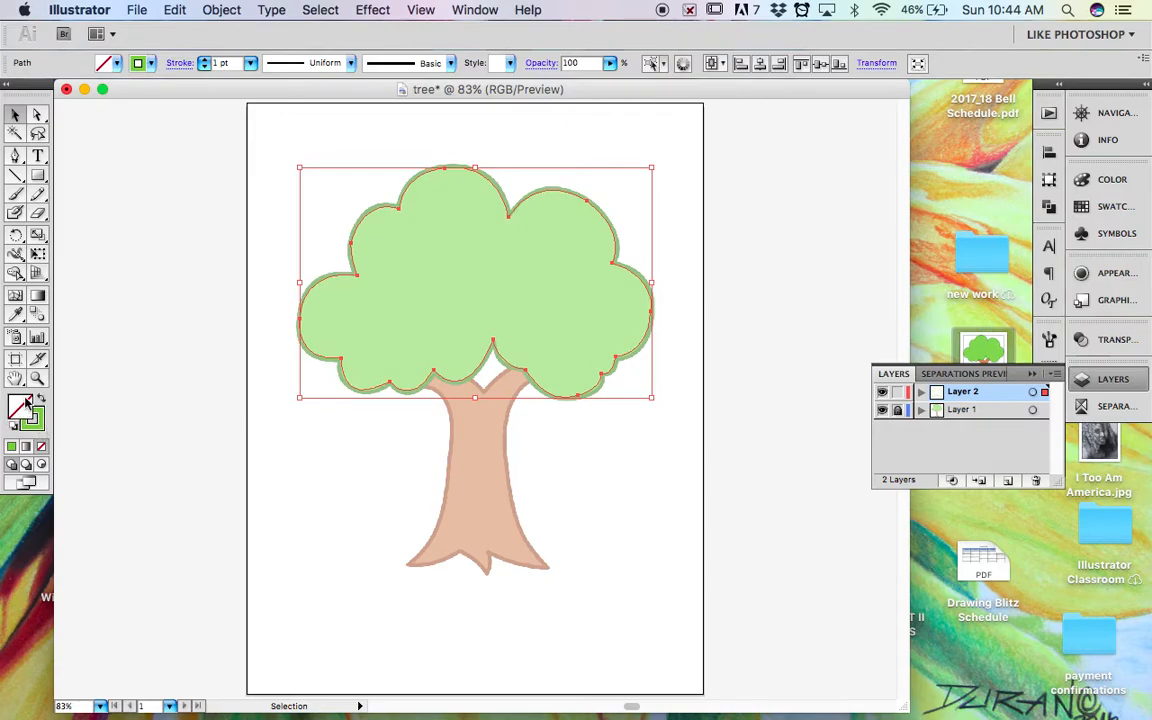
left_click(199, 317)
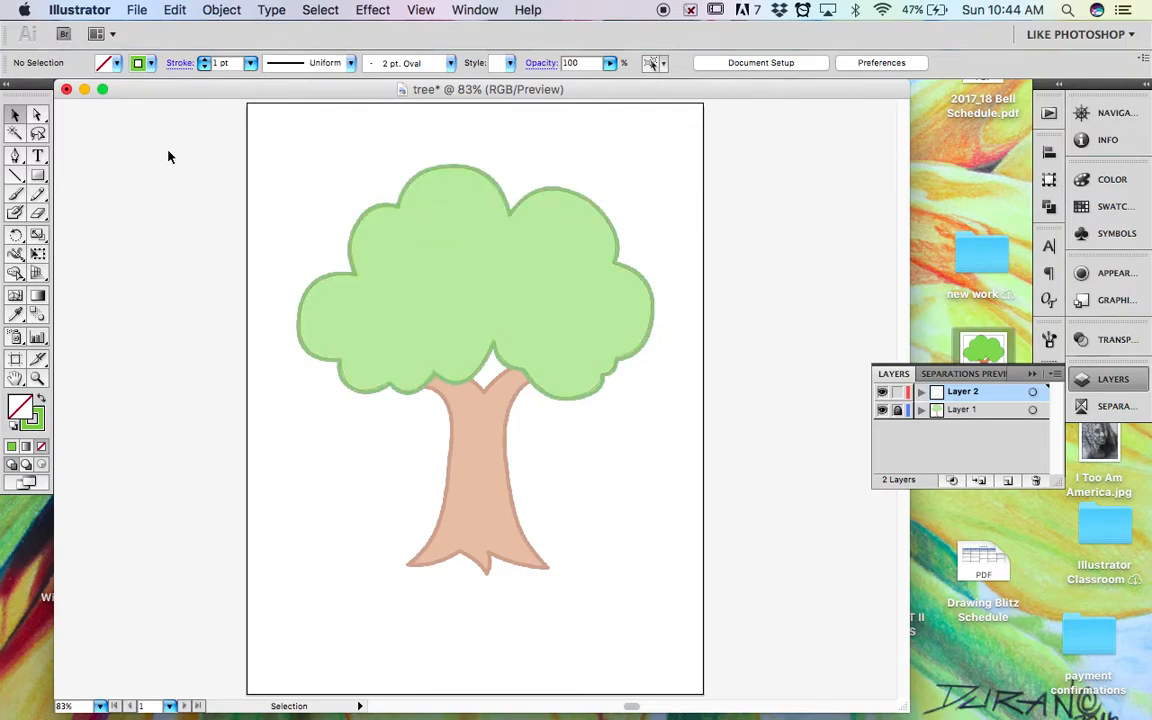
Choose the Pen tool and set a black stroke with no fill for new paths.
left_click(15, 158)
left_click(104, 64)
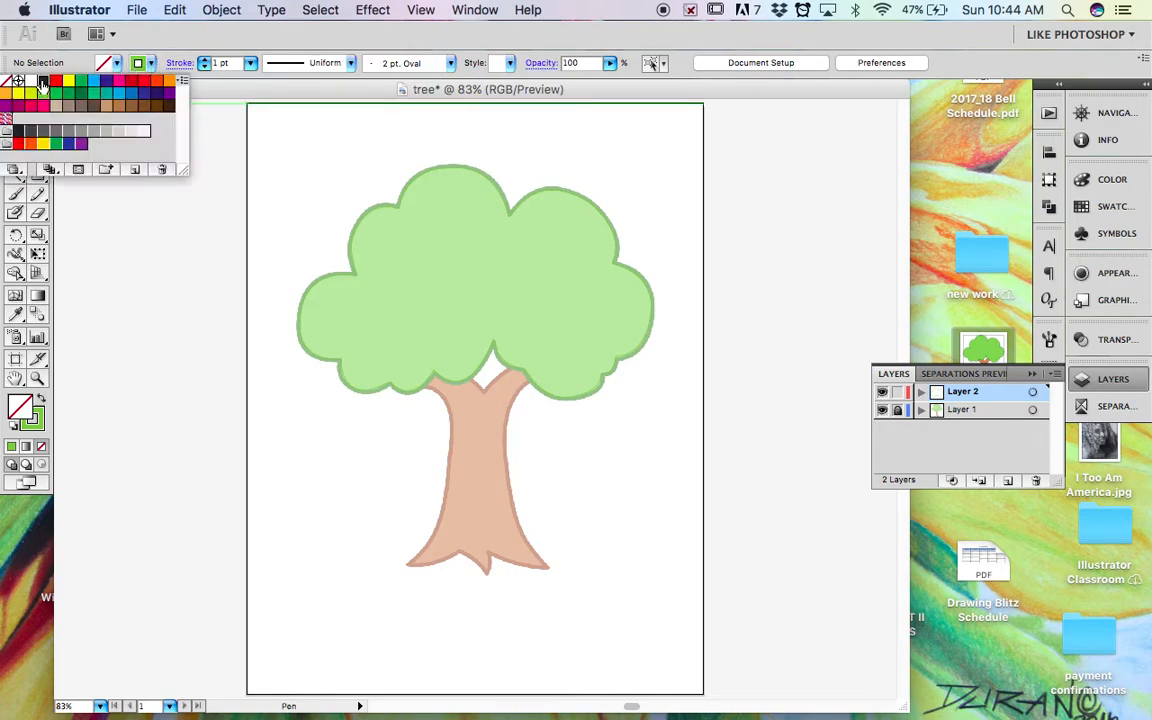
left_click(42, 80)
left_click(164, 38)
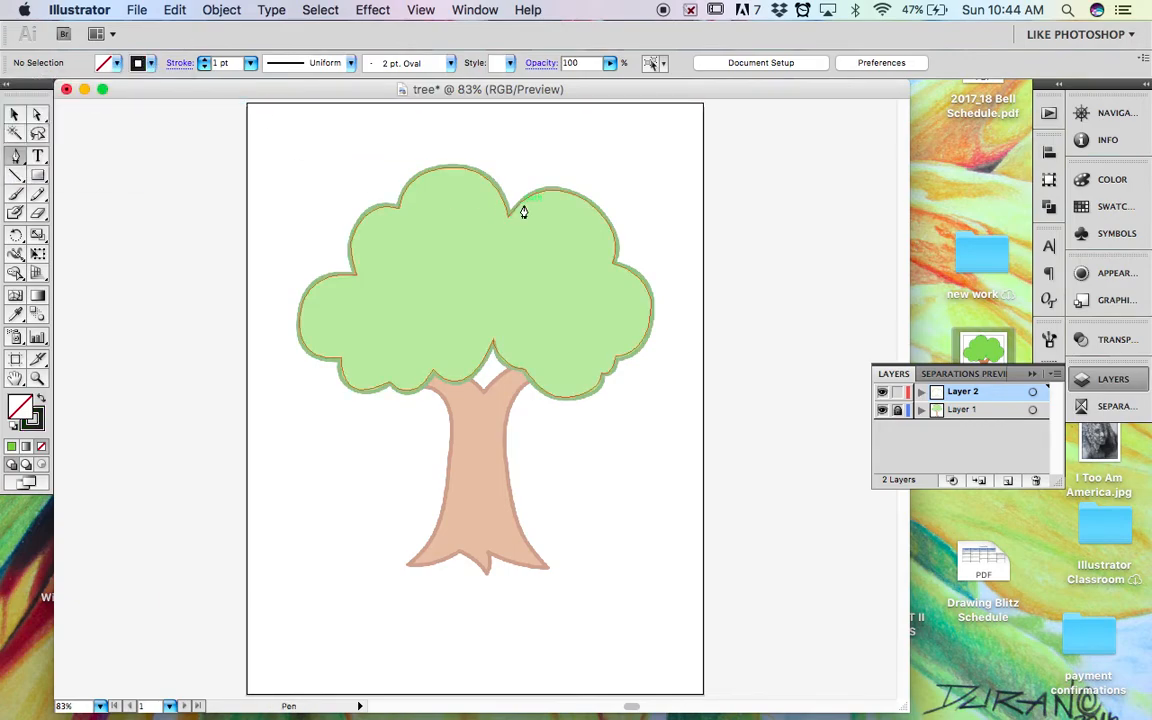
Undo the stray anchor point above the trunk's fork, then lock Layer 2 and add a new layer above it.
left_click(494, 354)
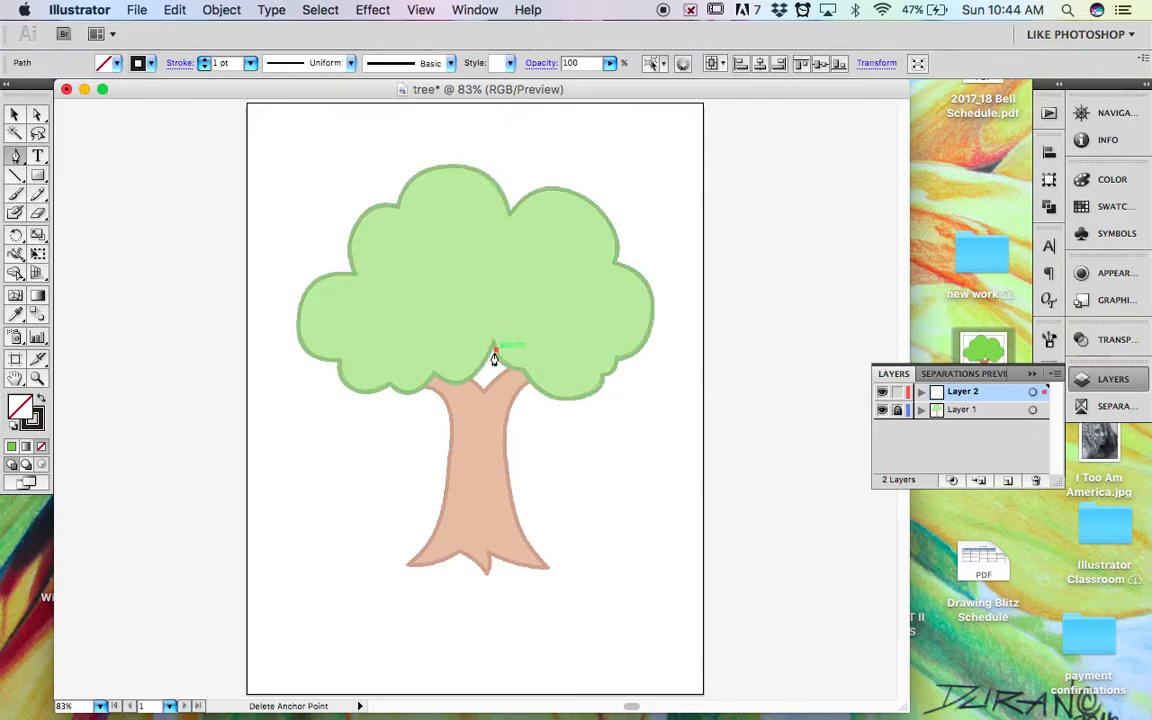
key("super+z")
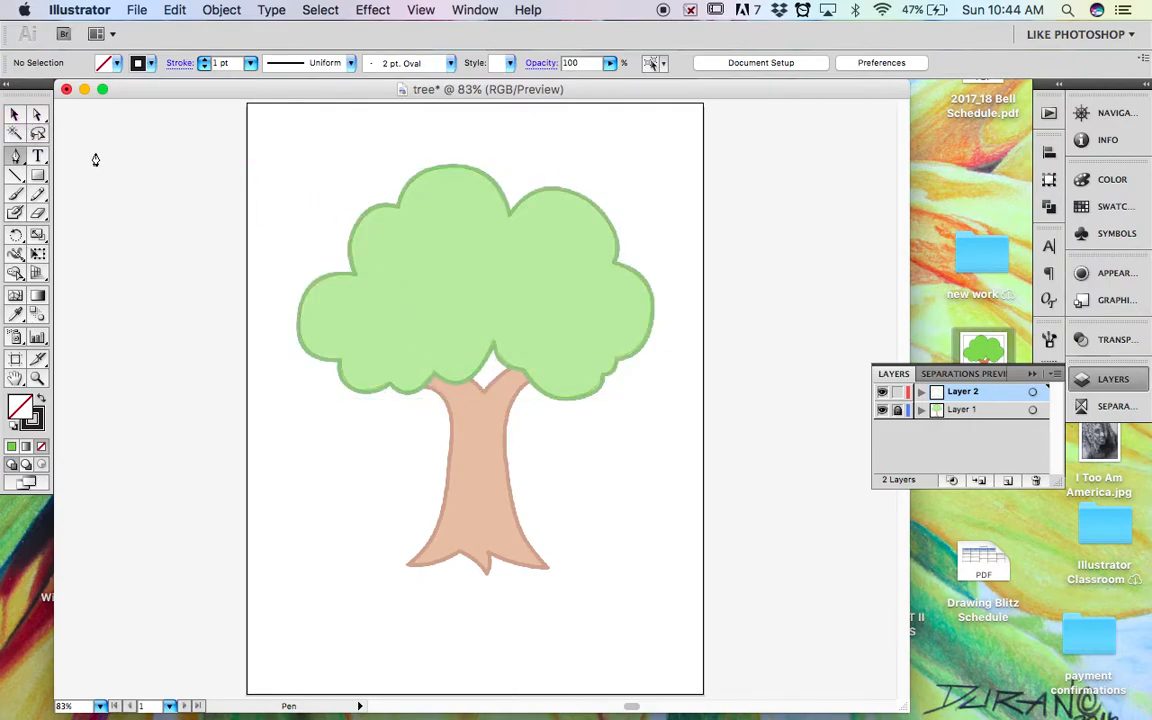
left_click(16, 115)
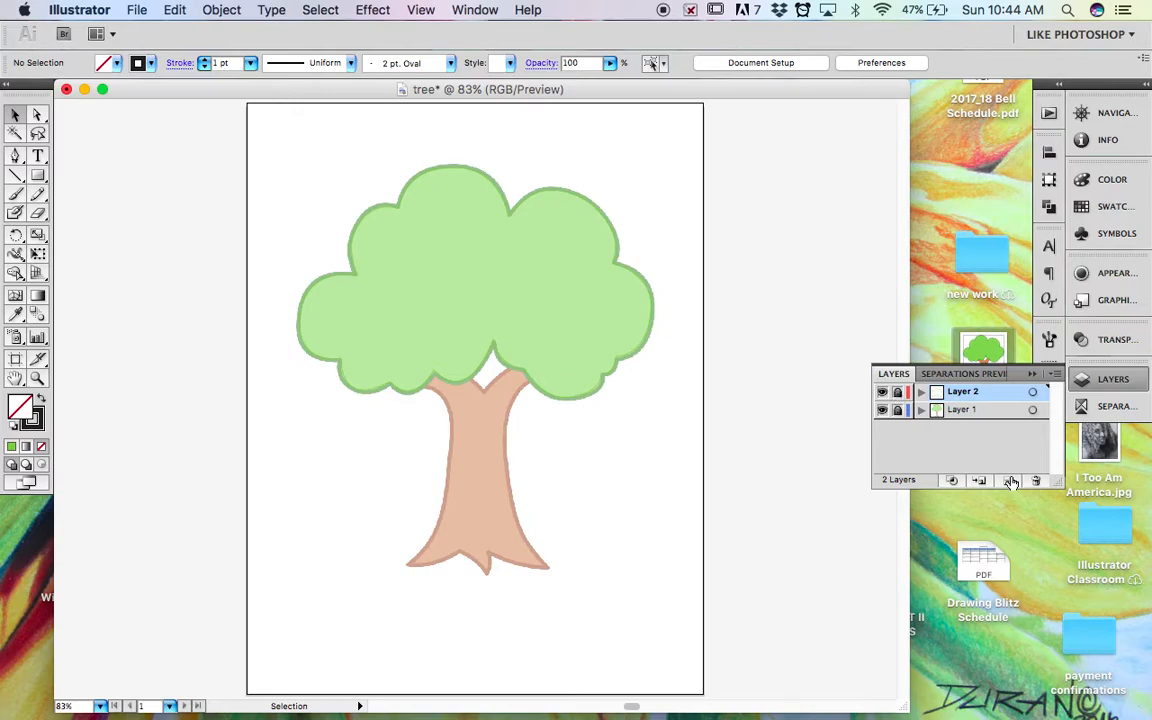
key("super+l")
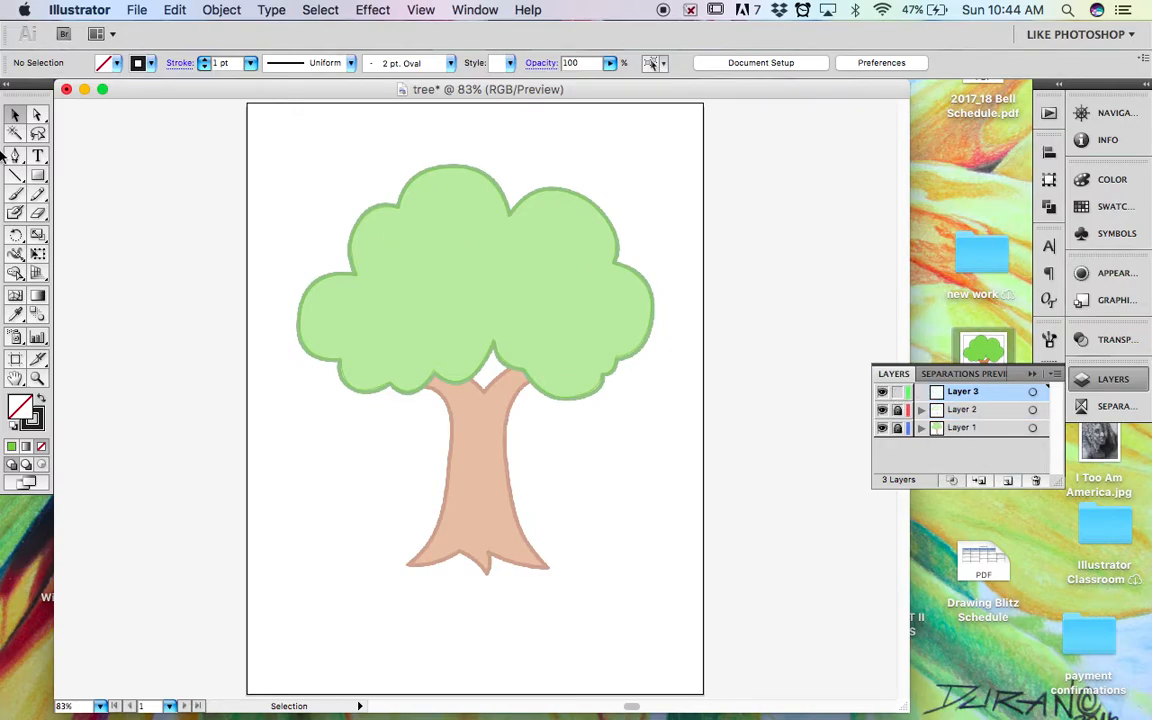
Start a canopy outline with the Pen tool at the notch between the two upper lobes, tracing the top lobe to its left notch.
left_click(15, 157)
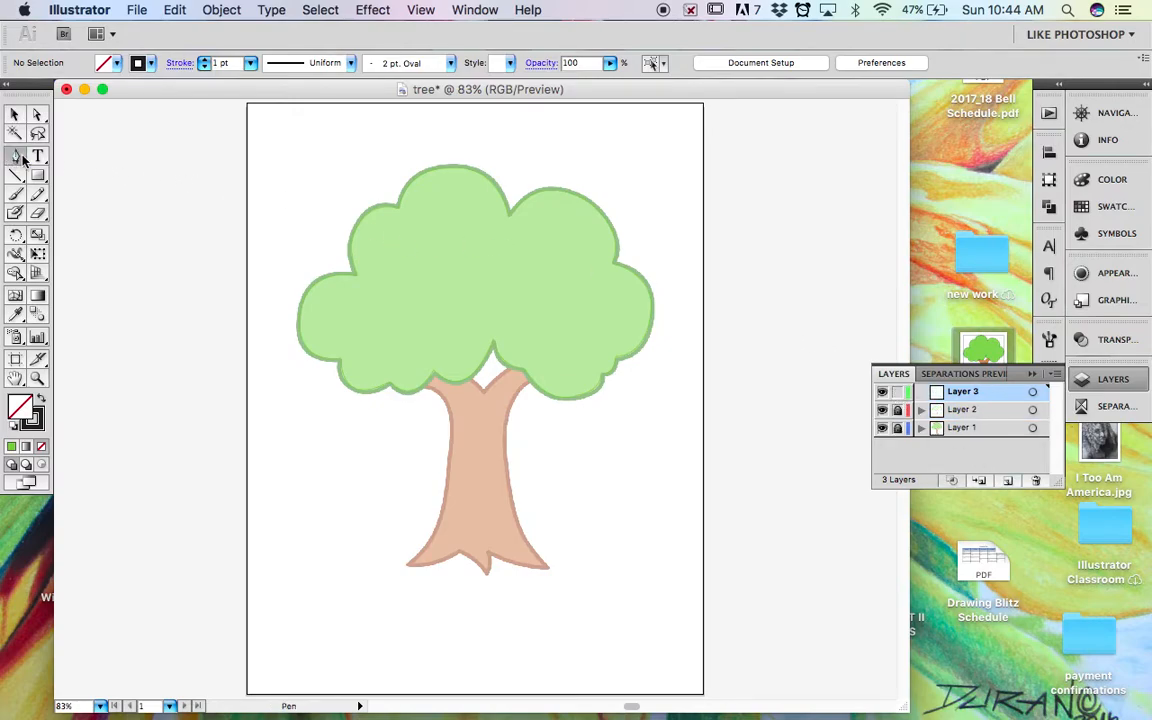
left_click(511, 218)
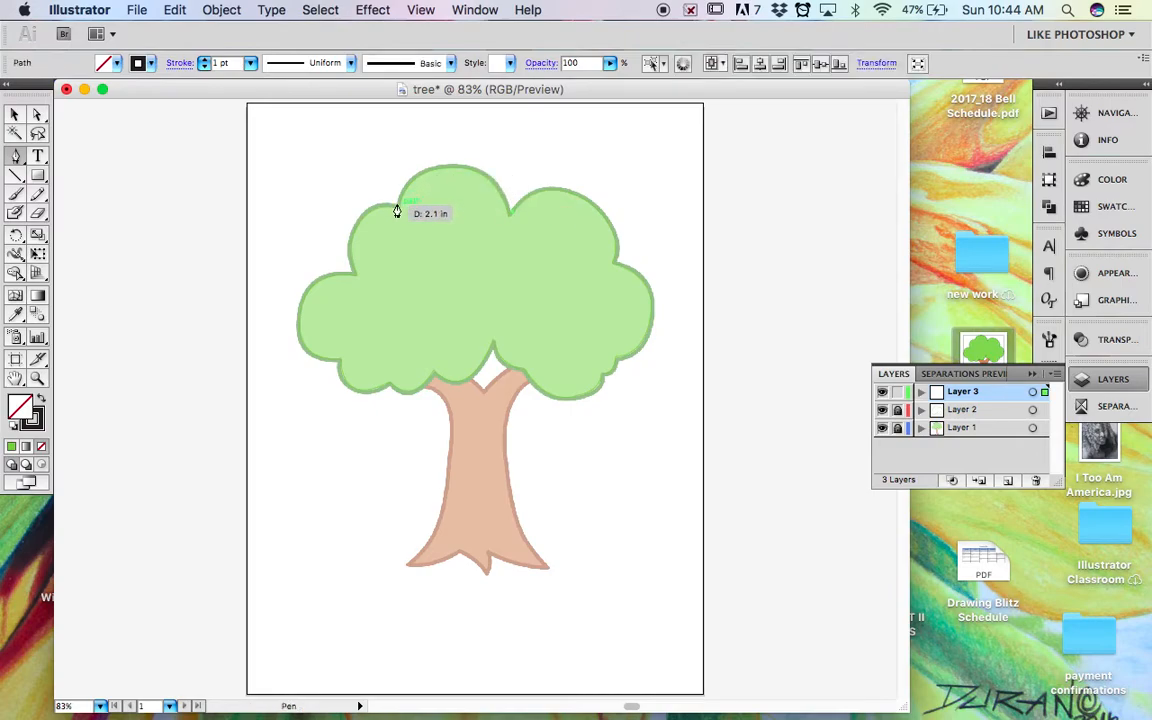
left_click_drag(451, 167, 396, 252)
left_click(451, 168)
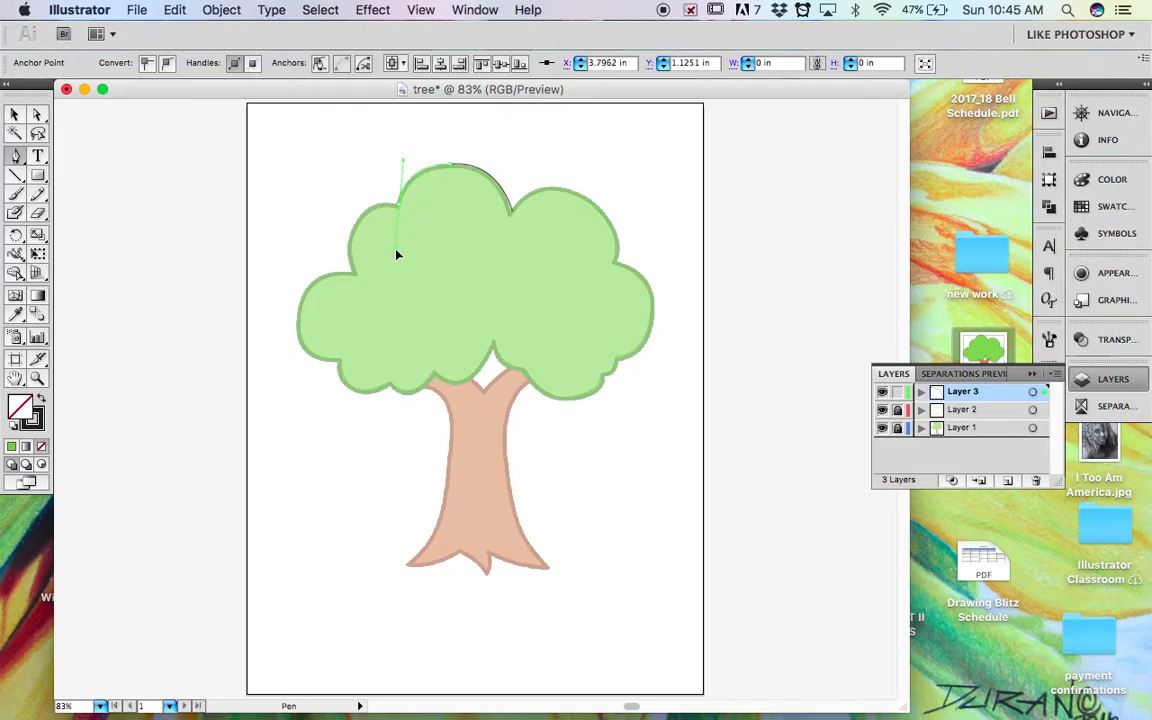
left_click(397, 211)
left_click_drag(350, 259, 347, 249)
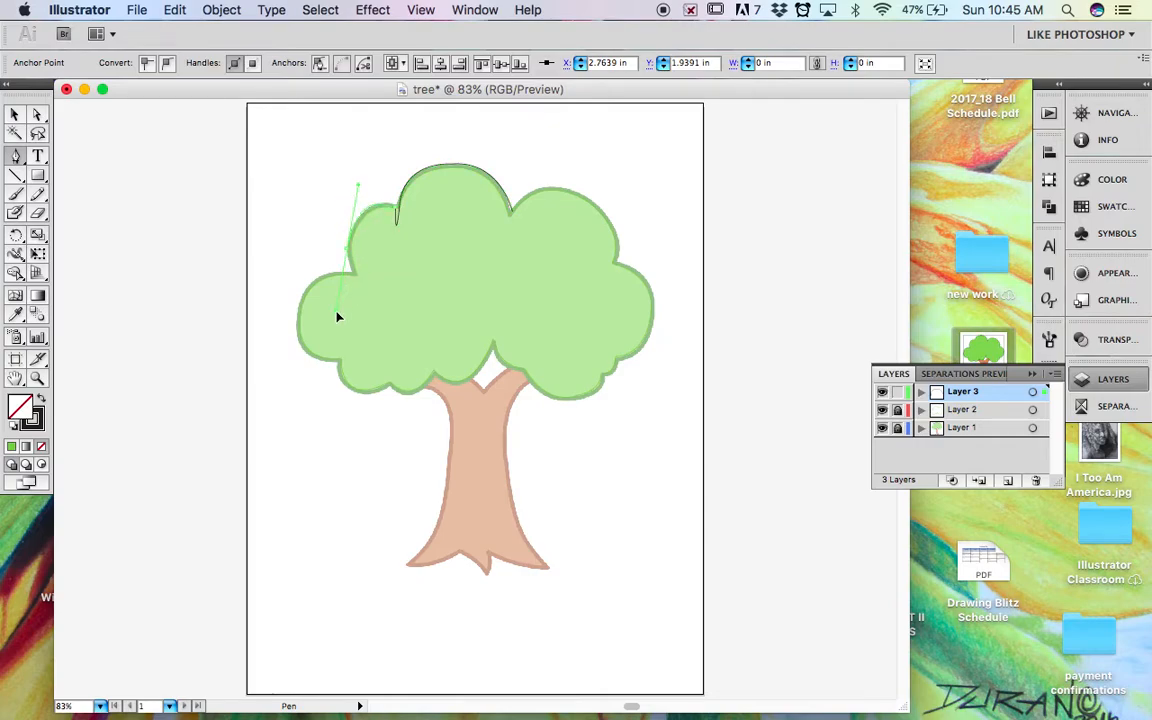
left_click_drag(331, 314, 331, 315)
key("super+z")
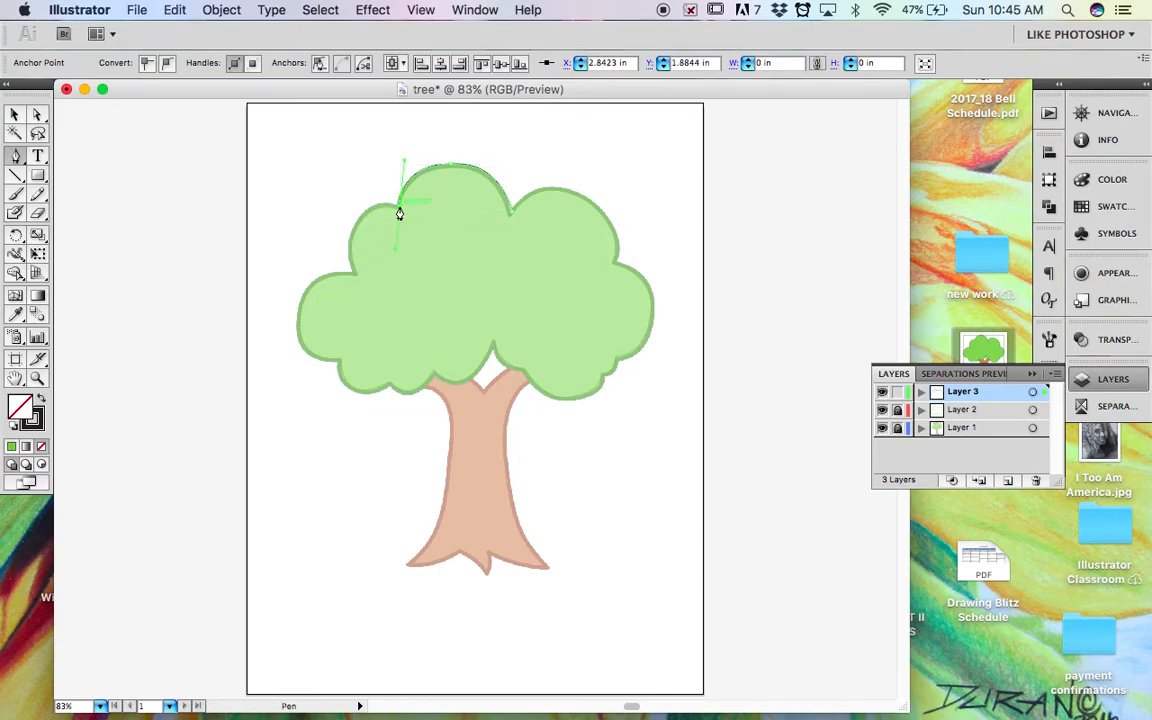
Trace the canopy's upper-left lobe down to its lower notch and continue along the upper edge of the far-left lobe.
left_click(394, 213)
key("super+z")
mouse_move(351, 262)
left_mouse_down()
mouse_move(349, 235)
mouse_move(335, 272)
left_mouse_up()
key("super+z")
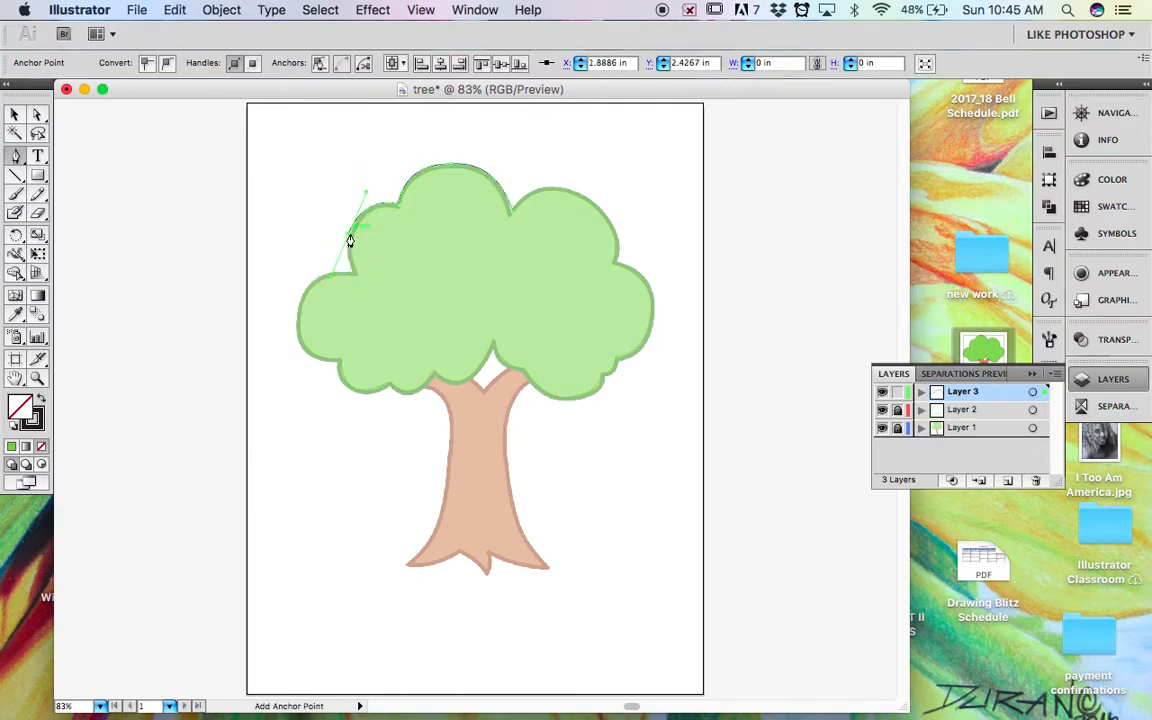
left_click_drag(355, 272, 300, 303)
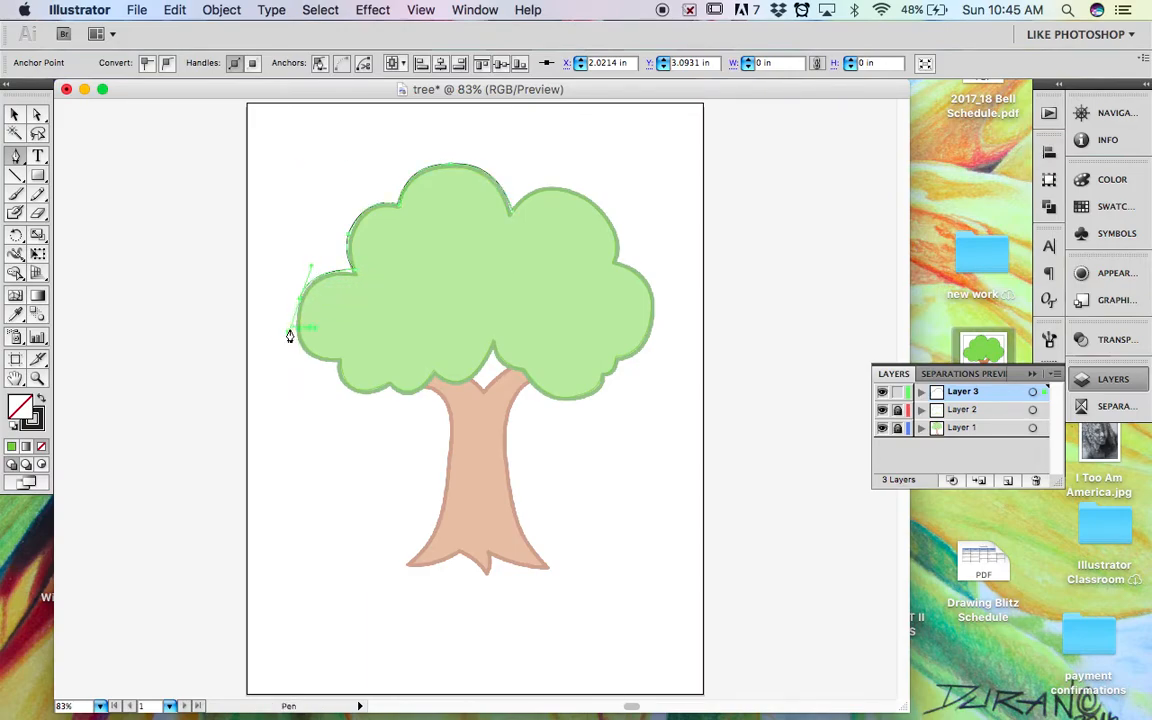
left_click_drag(301, 303, 340, 364)
left_click_drag(391, 352, 388, 412)
key("super+z")
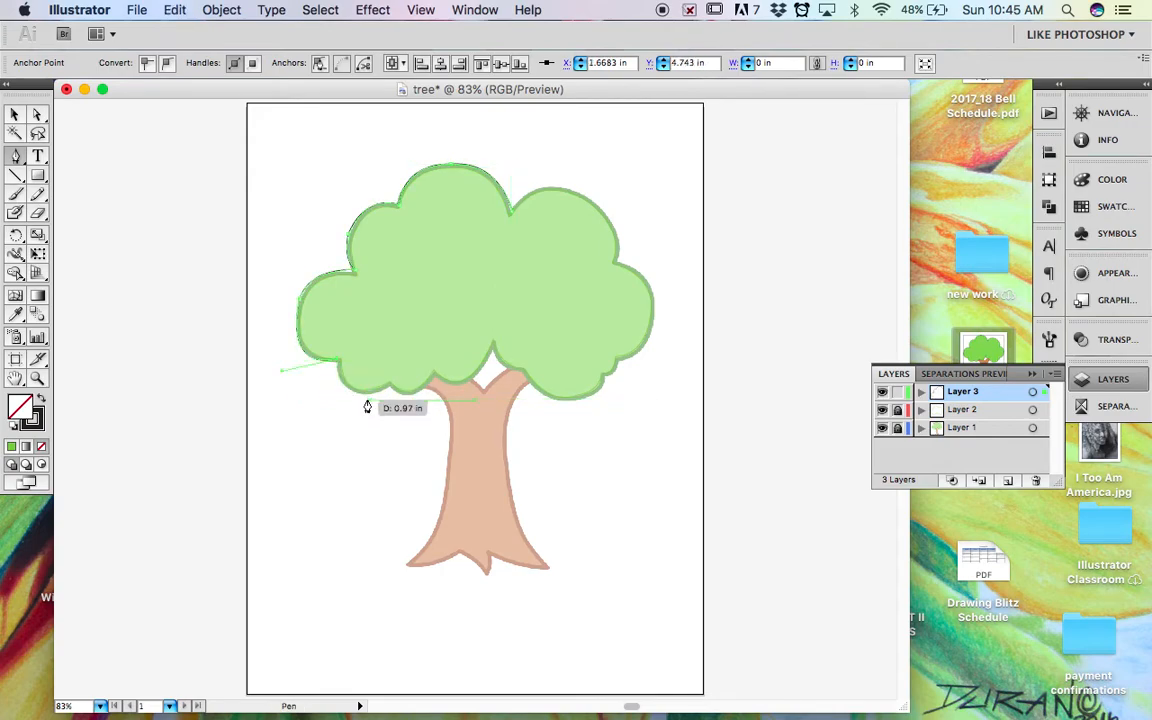
key("super+z")
key("super+equal")
key("super+equal")
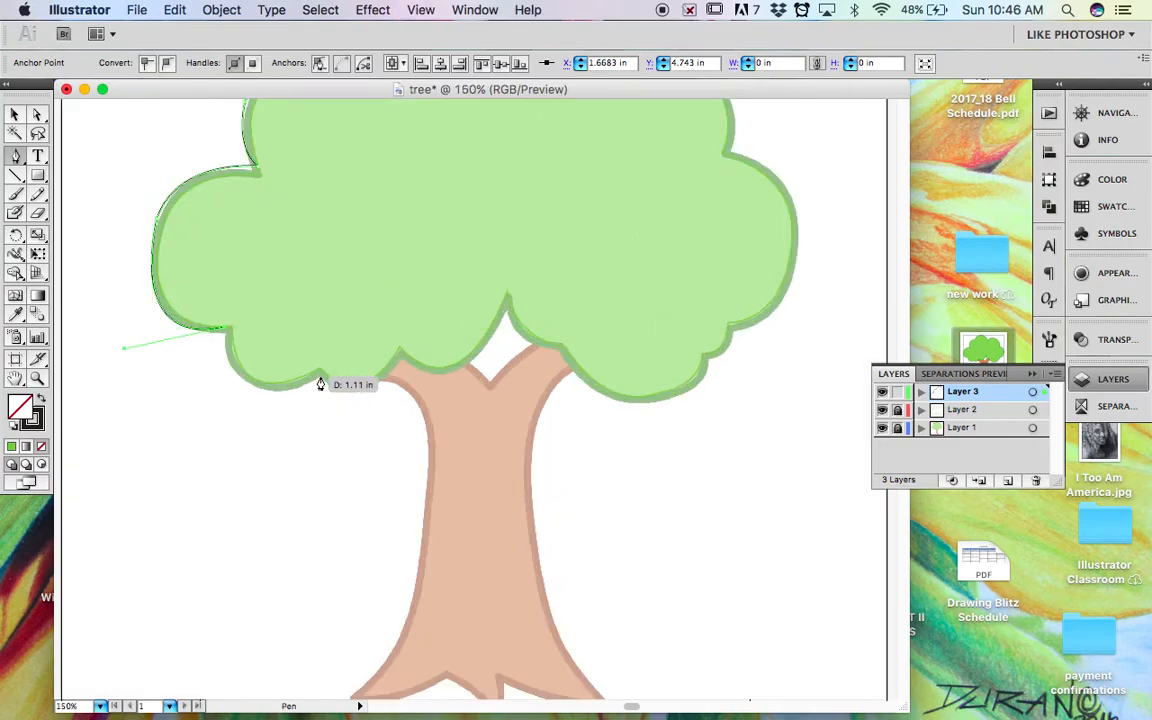
key("super+z")
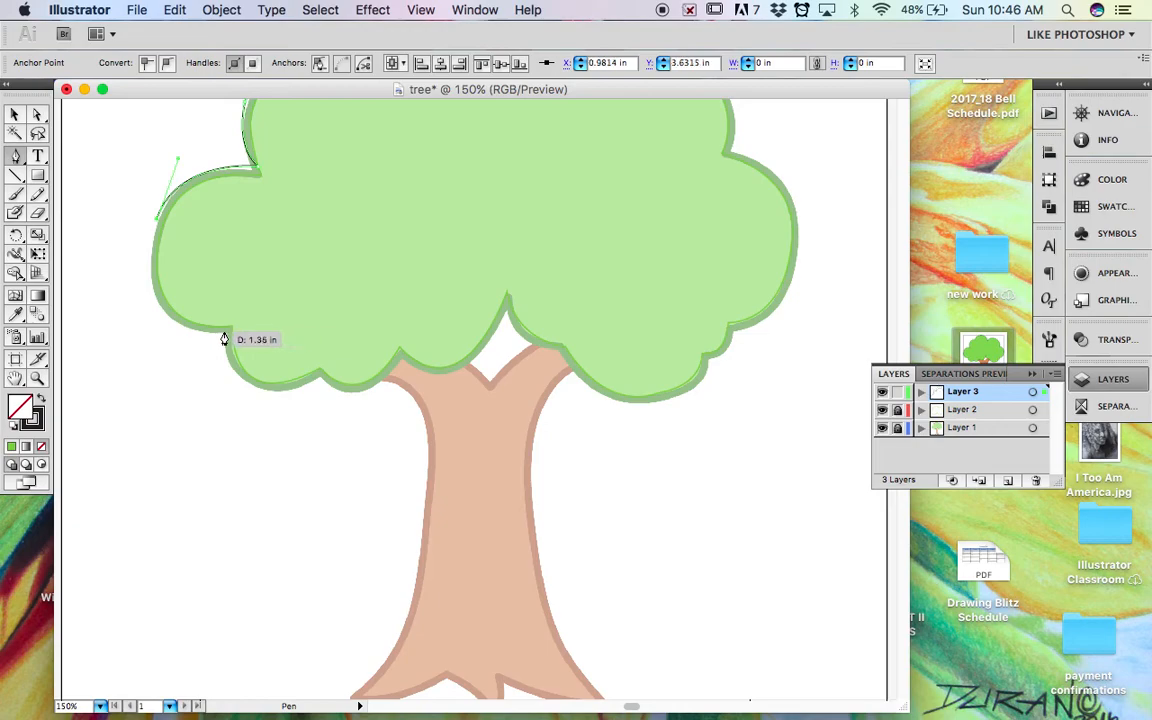
Trace the lower edge of the far-left lobe and the two small lobes below it, up to the trunk's left branch.
left_click(226, 339, "super")
left_click_drag(285, 326, 334, 334)
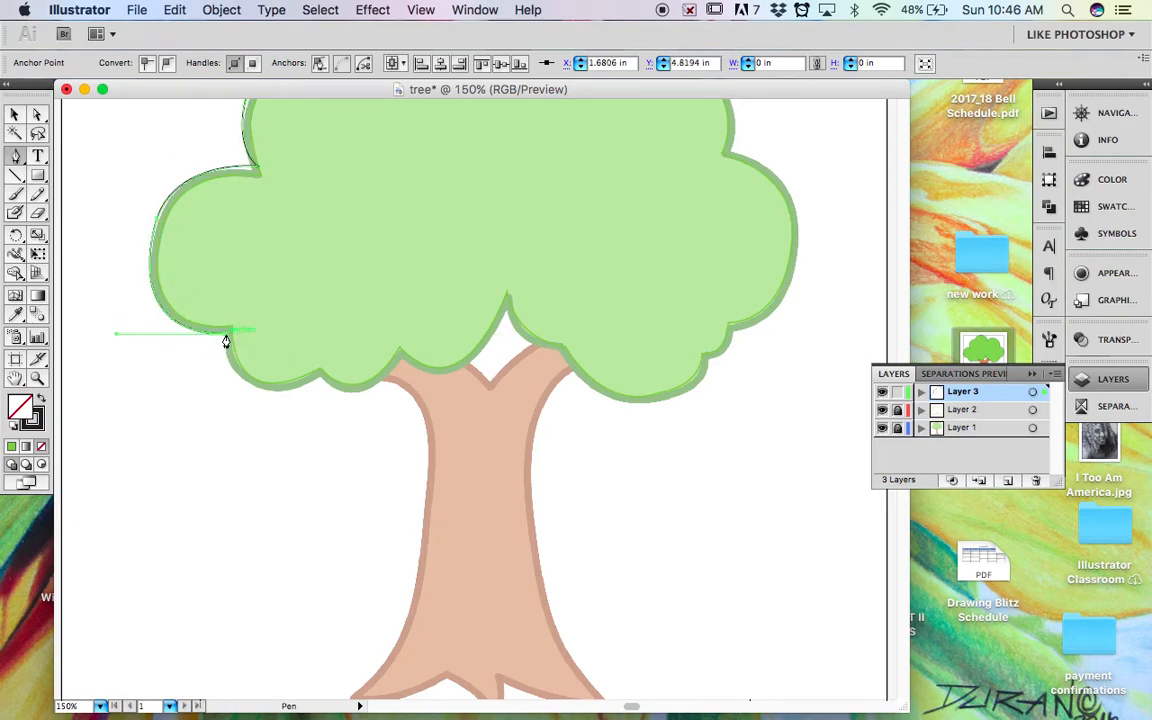
left_click_drag(320, 374, 414, 330)
left_click(320, 383)
left_click_drag(380, 386, 420, 349)
left_click(380, 382)
left_click(400, 361)
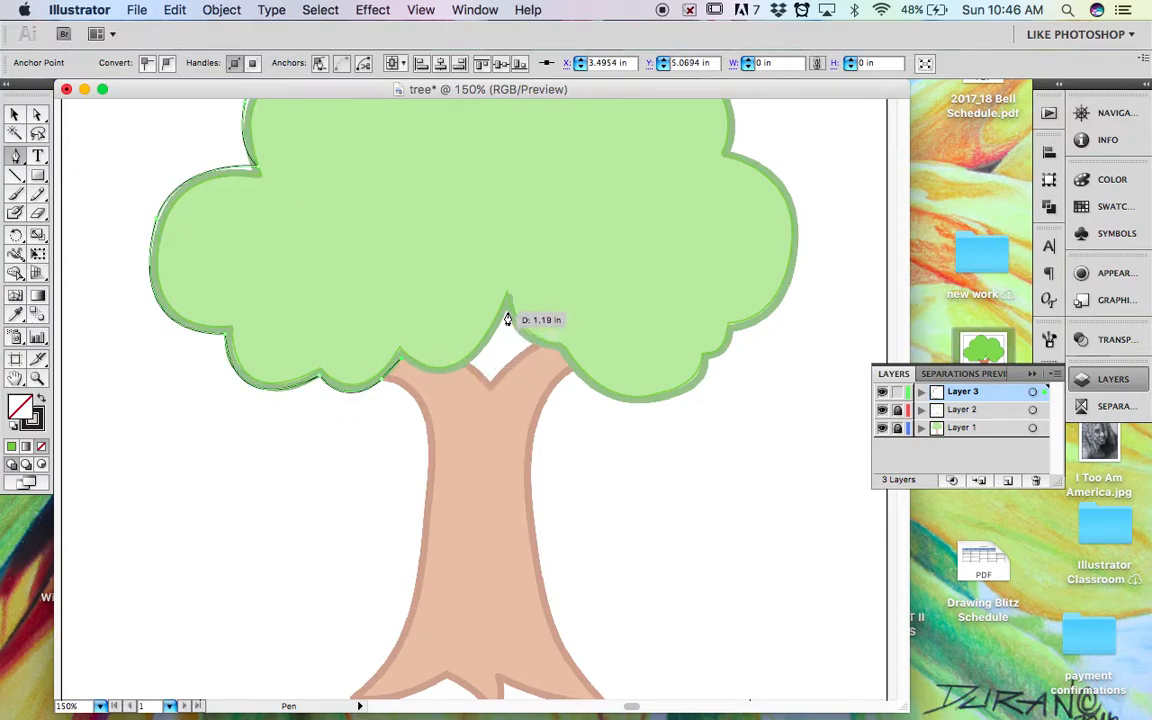
Trace the bottom-center lobe up to the peak above the trunk's fork, then down to the trunk's right branch.
left_click_drag(507, 310, 533, 256)
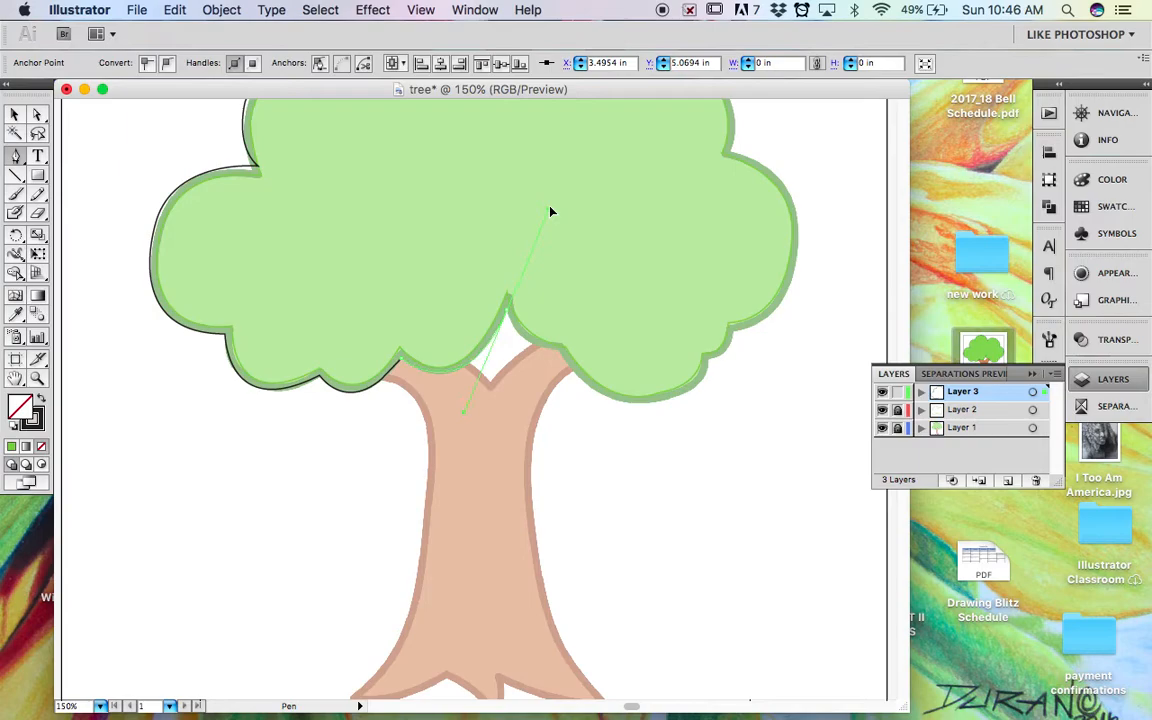
left_click_drag(550, 206, 550, 204)
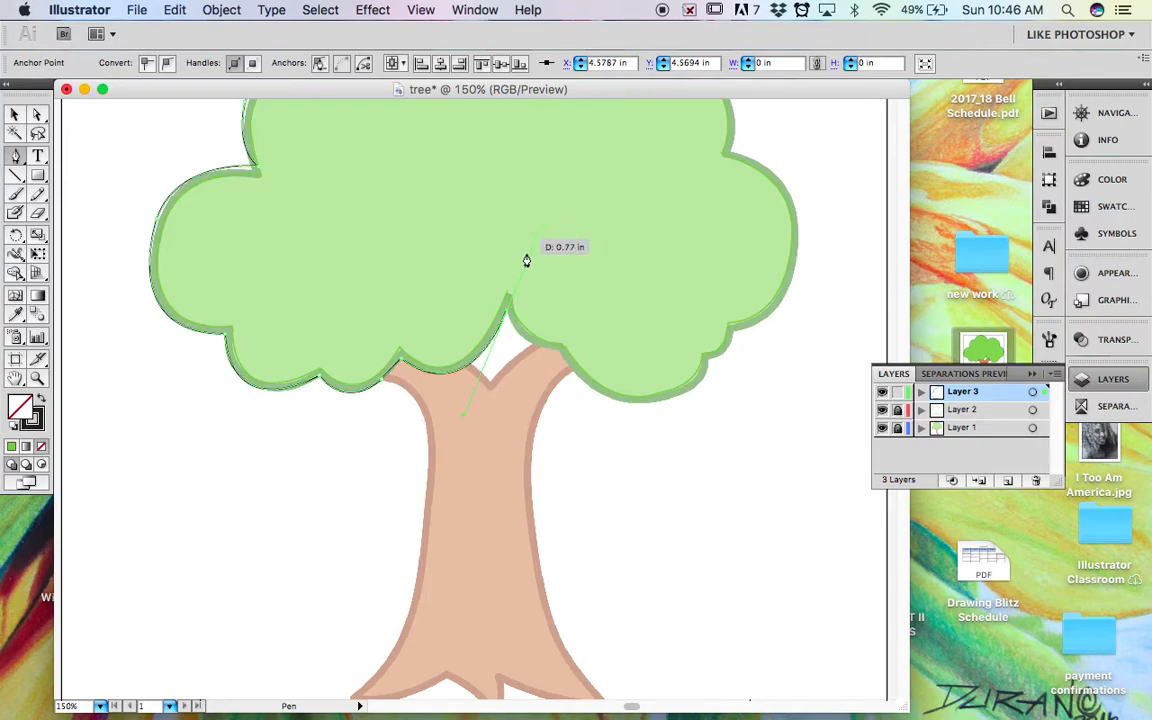
left_click(507, 313)
left_click_drag(605, 343, 603, 342)
left_click(560, 358)
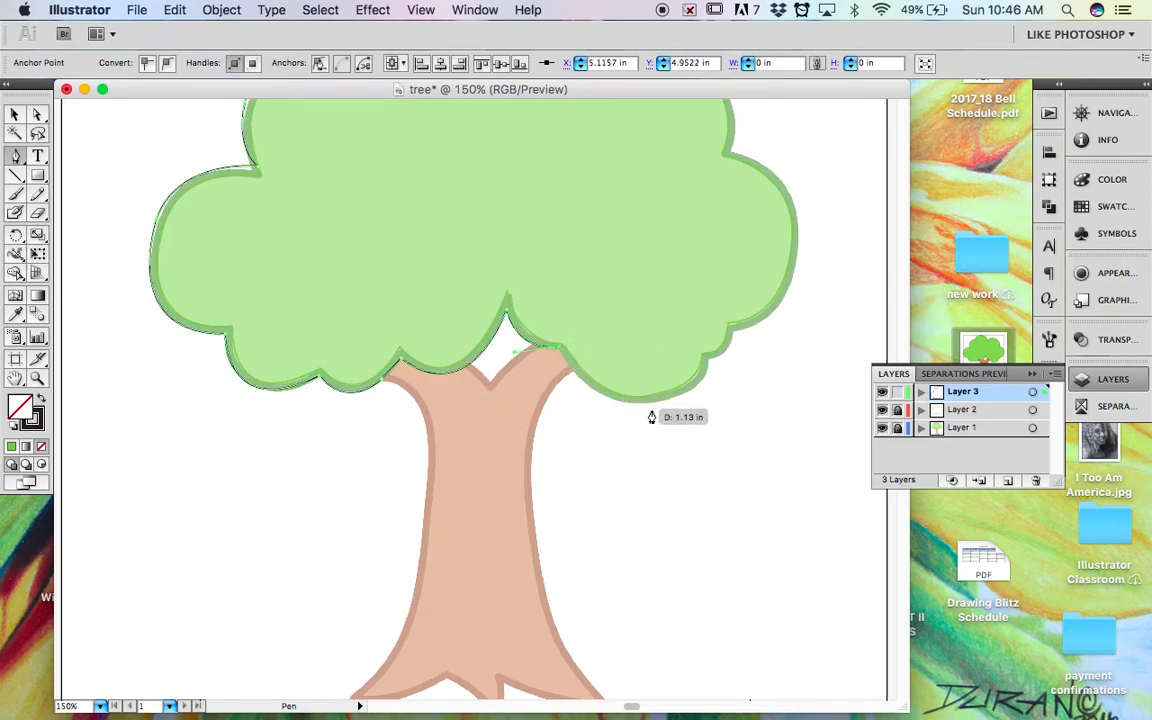
Continue the outline around the lower-right lobe and over the small bump beside it.
left_click_drag(662, 404, 707, 322)
left_click(658, 402)
mouse_move(714, 366)
left_mouse_down()
mouse_move(707, 360)
mouse_move(735, 352)
mouse_move(740, 300)
left_mouse_up()
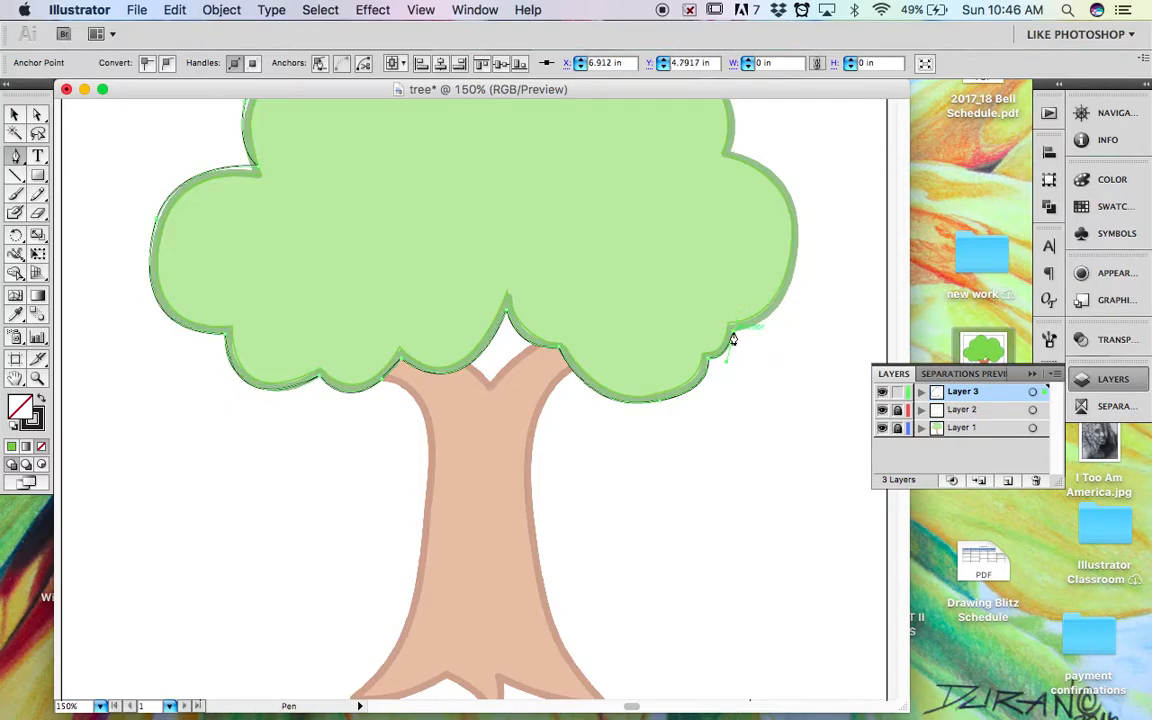
Trace the far-right lobe up to the notch below the upper-right lobe.
left_click_drag(798, 245, 802, 167)
left_click(798, 246)
scroll(743, 235, "up", 3)
scroll(743, 237, "up", 3)
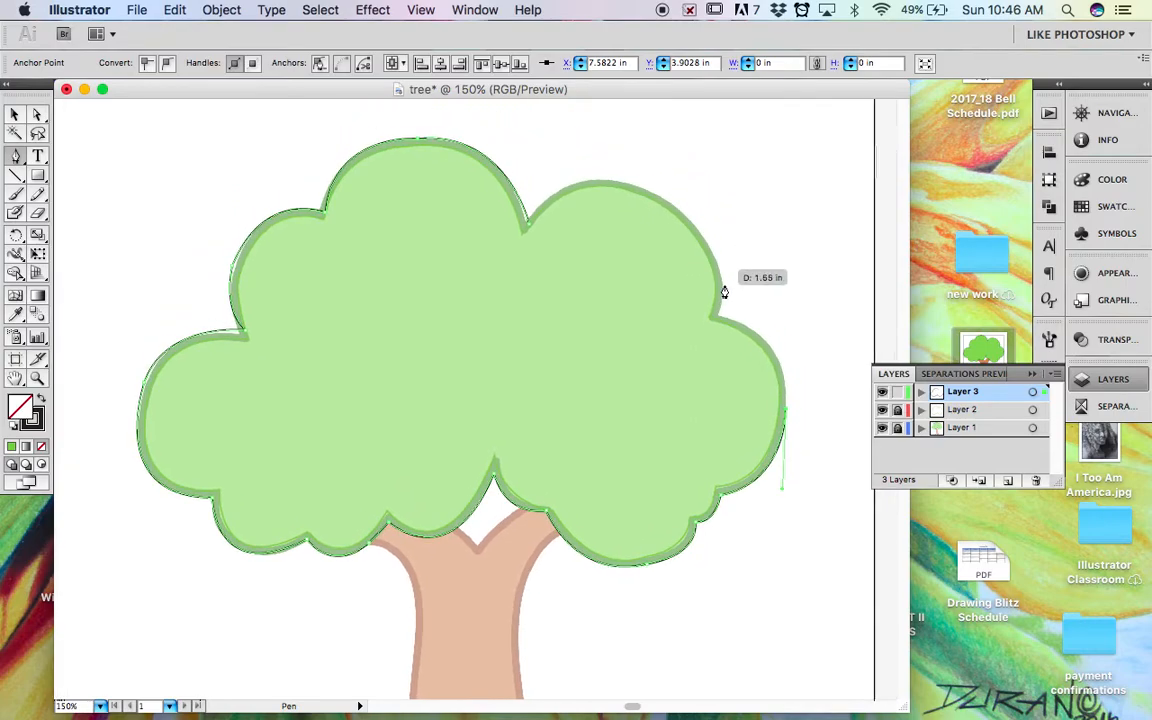
left_click(718, 323)
left_click_drag(651, 305, 640, 298)
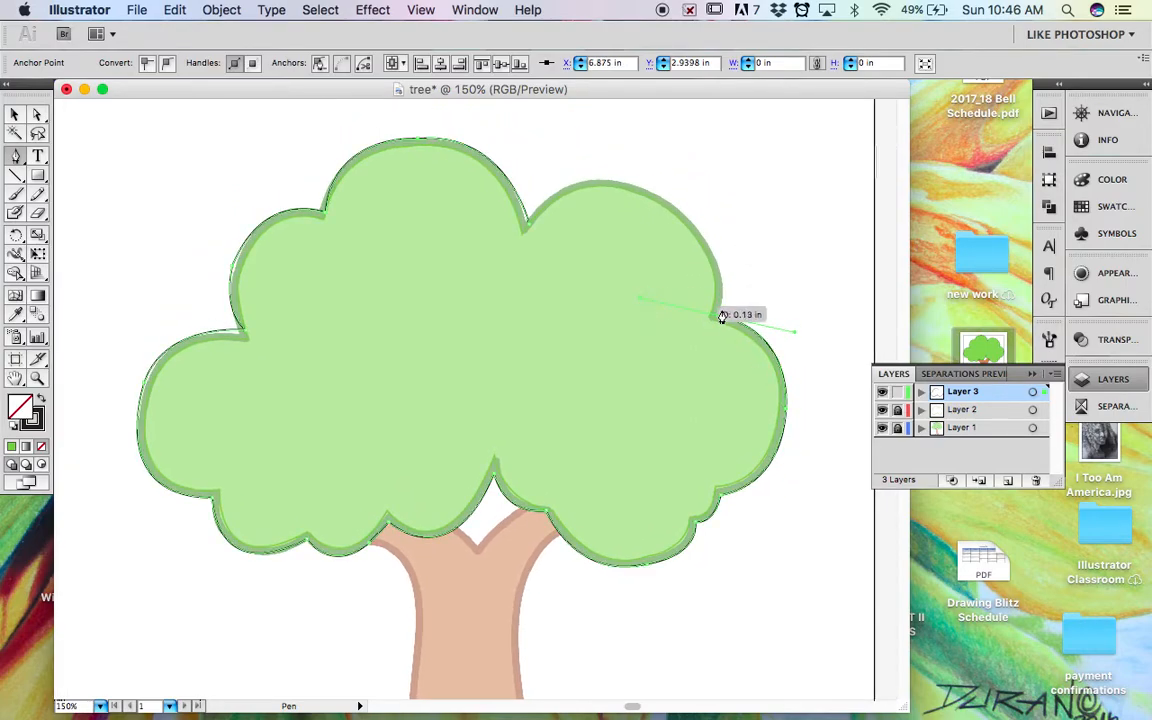
Trace the upper-right lobe and close the outline at its starting anchor between the two upper lobes.
left_click_drag(717, 323, 596, 142)
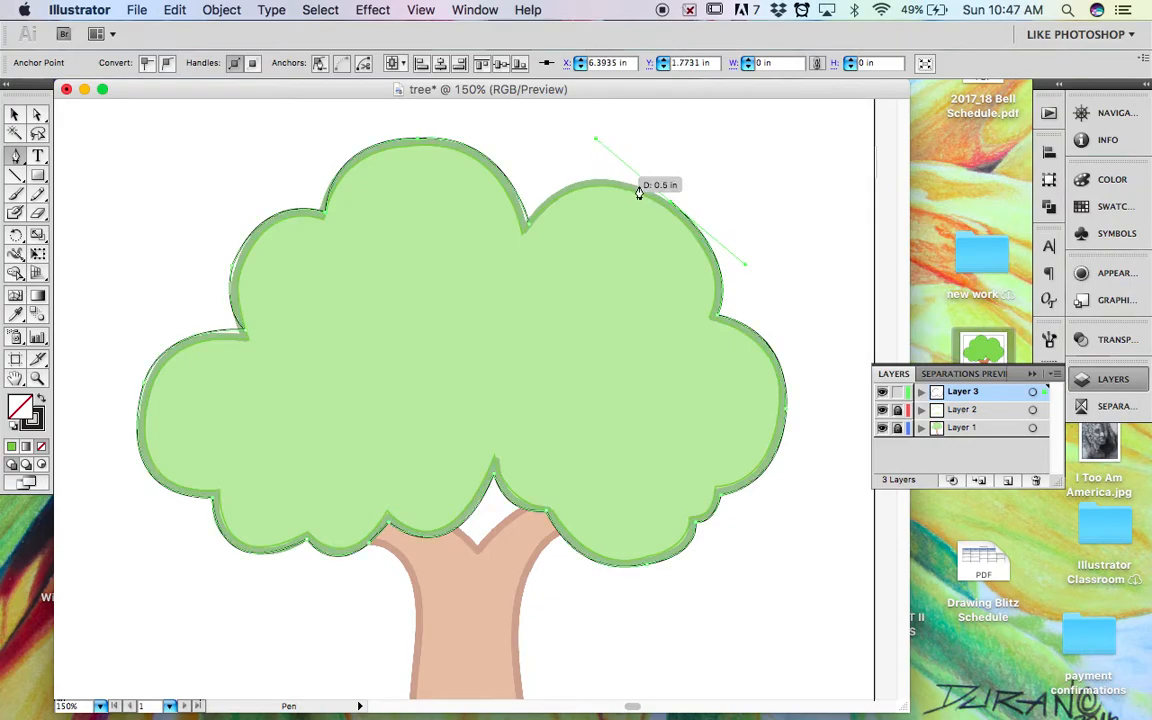
left_click(672, 208)
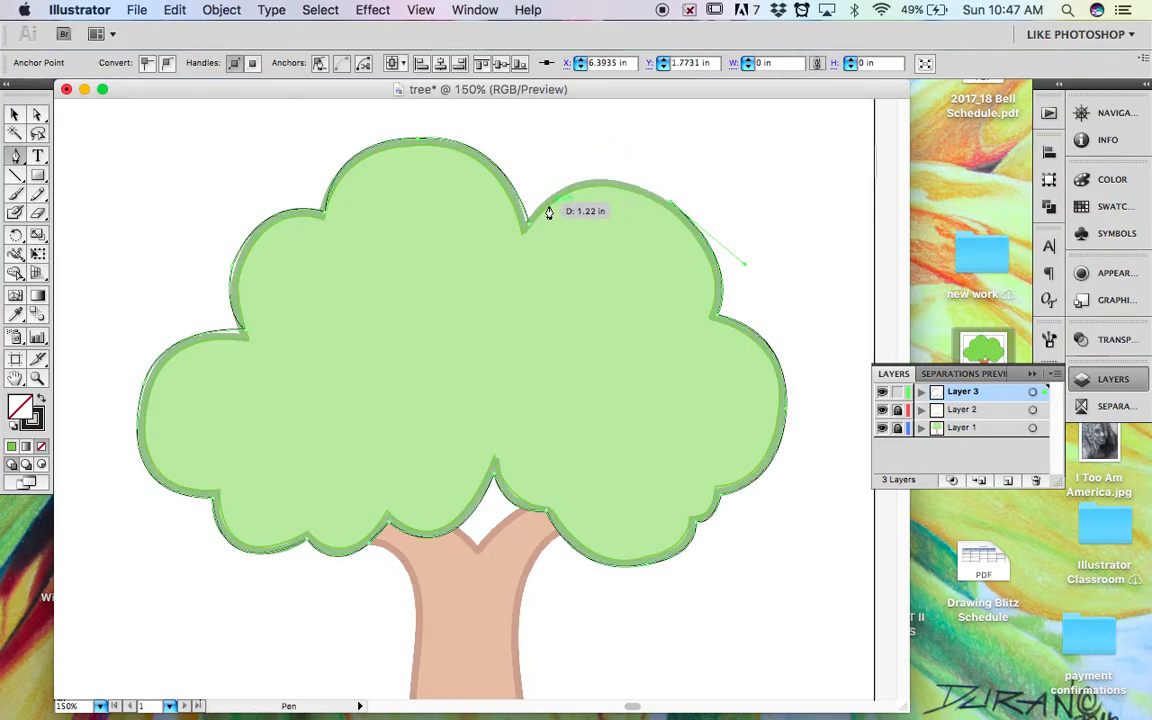
left_click_drag(529, 232, 483, 321)
Adjust the notch anchors on both sides of the top lobe and their curve handles with Direct Selection to match the template.
left_click(37, 115)
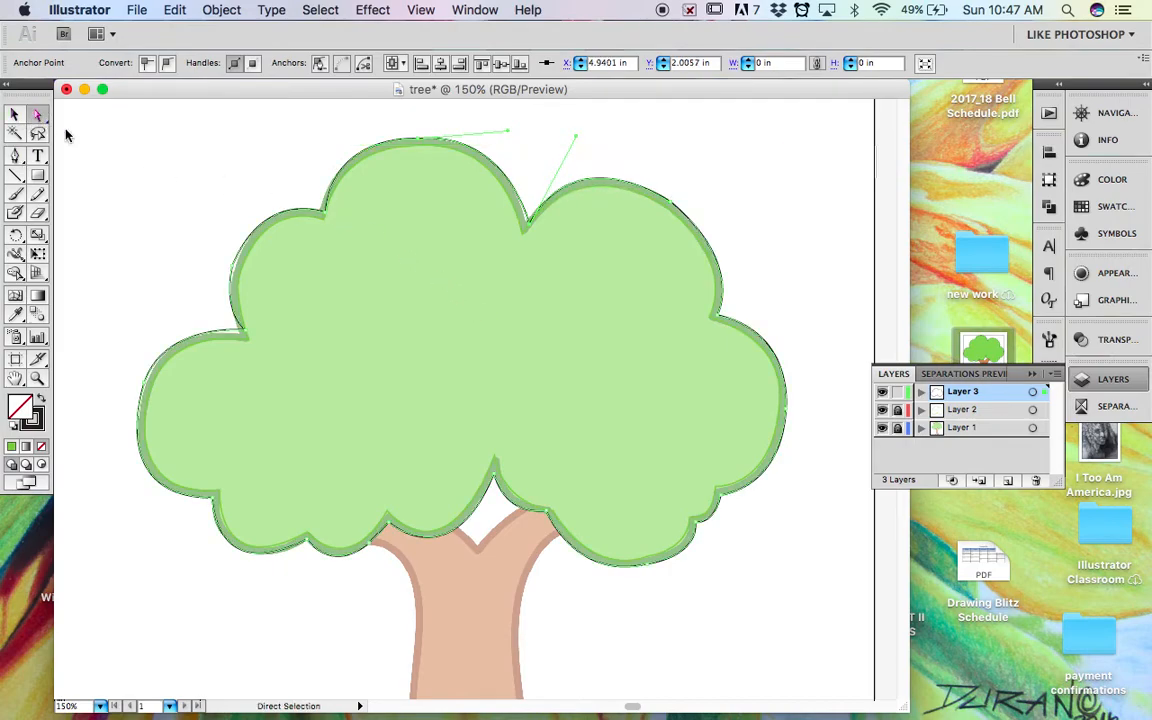
left_click_drag(529, 225, 523, 229)
left_click_drag(576, 136, 586, 150)
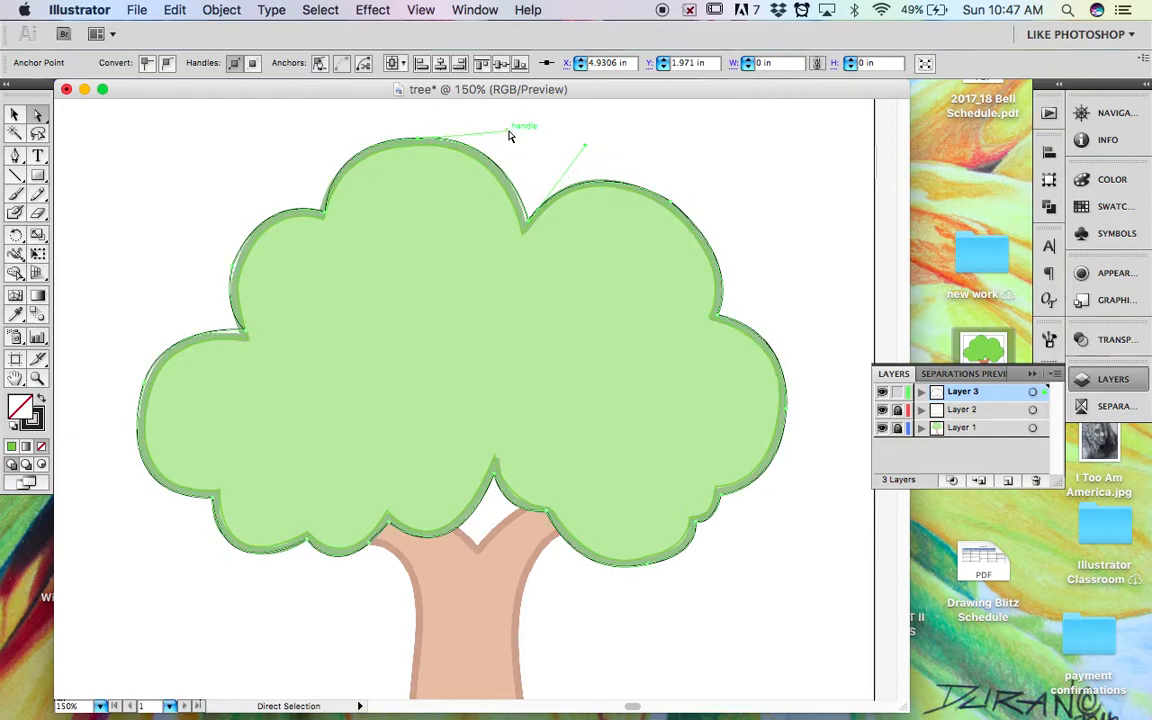
left_click_drag(508, 131, 501, 133)
left_click_drag(327, 218, 321, 216)
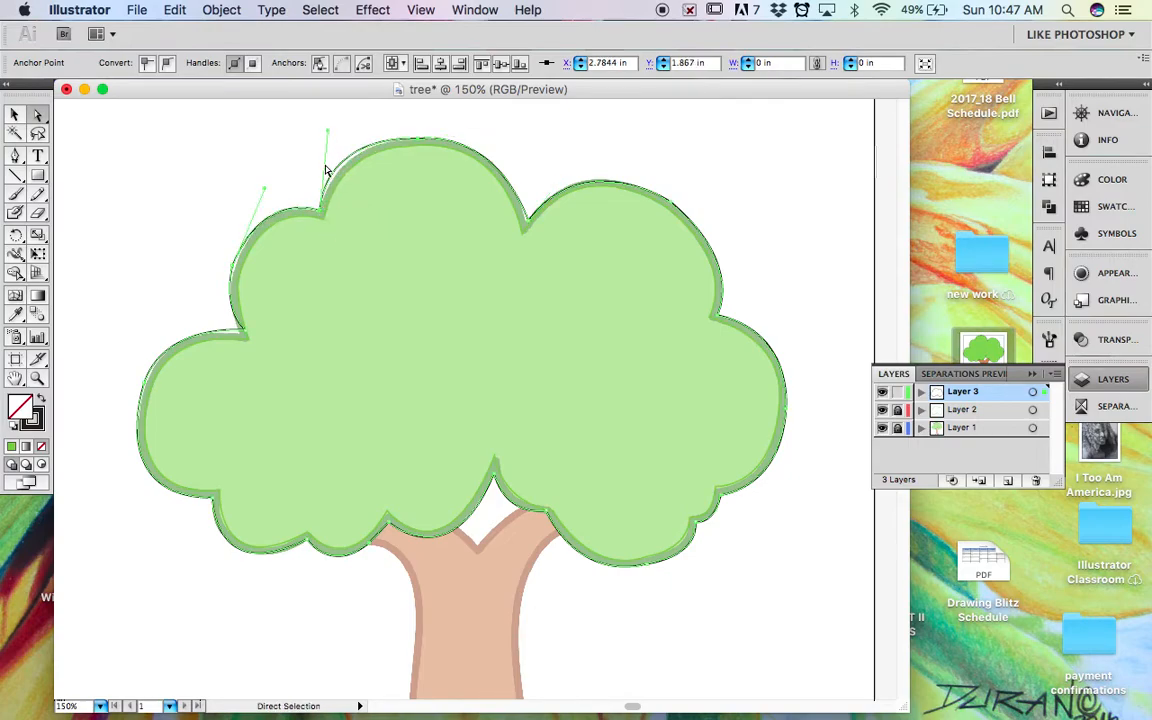
left_click_drag(327, 130, 340, 138)
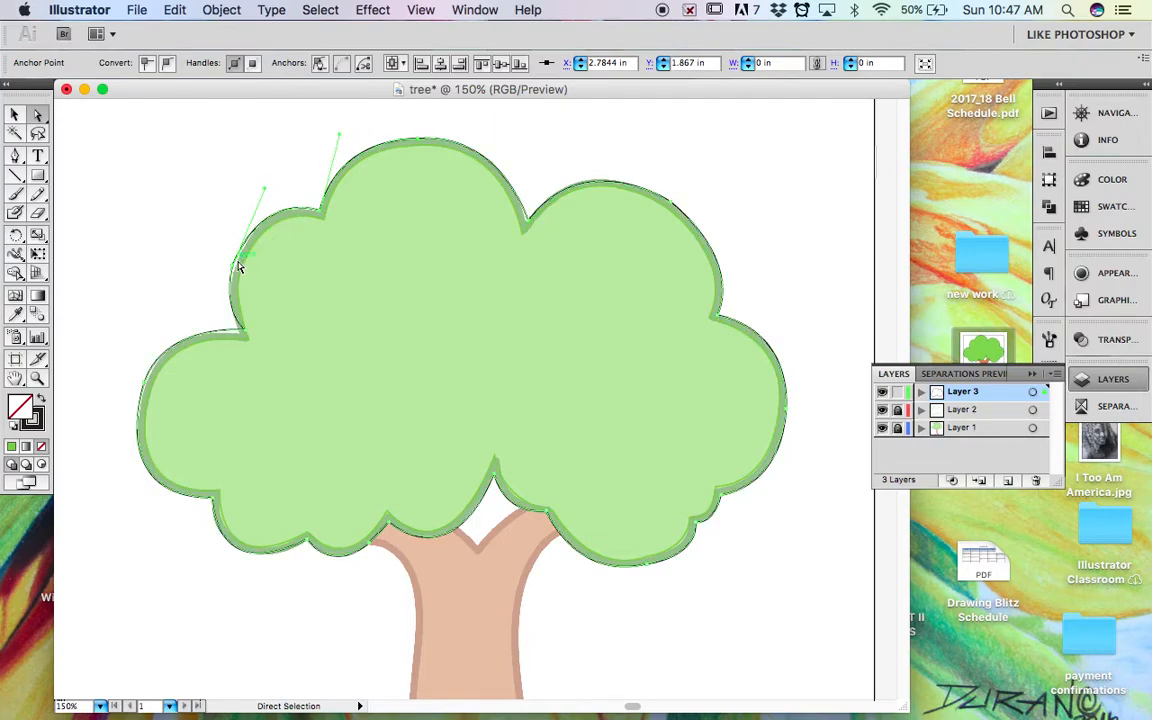
Move the notch anchor below the upper-left lobe and the anchor on that lobe's side onto the template's edge.
left_click(247, 335)
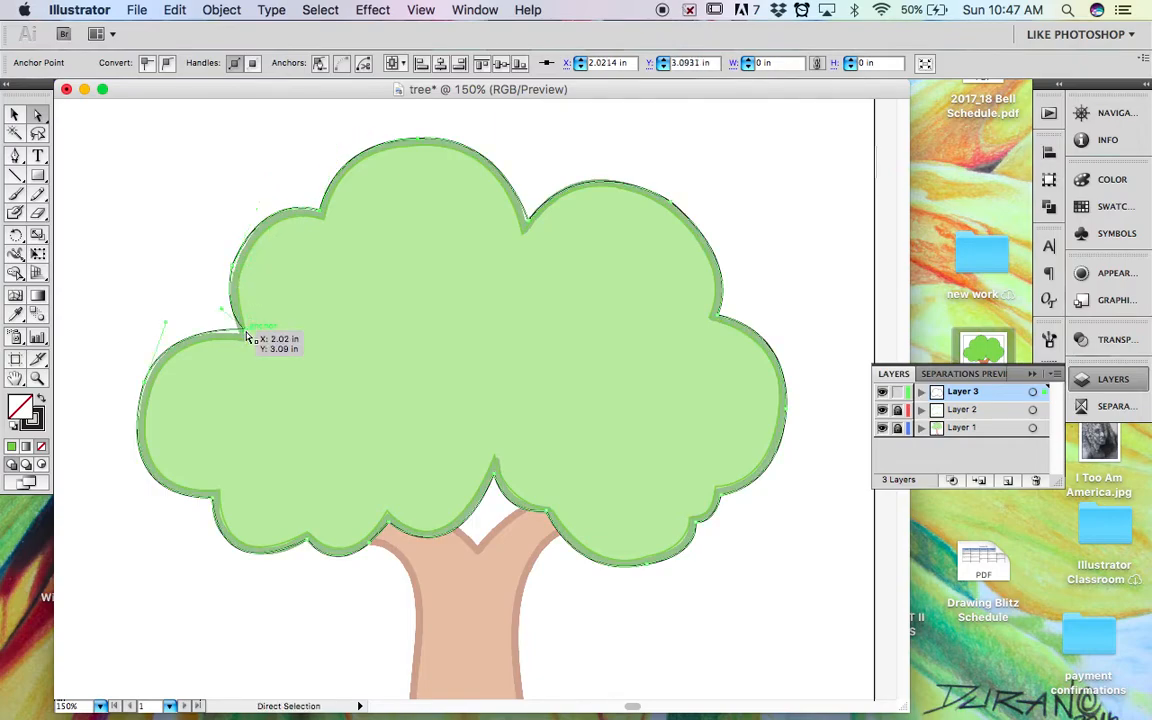
left_click_drag(247, 337, 240, 340)
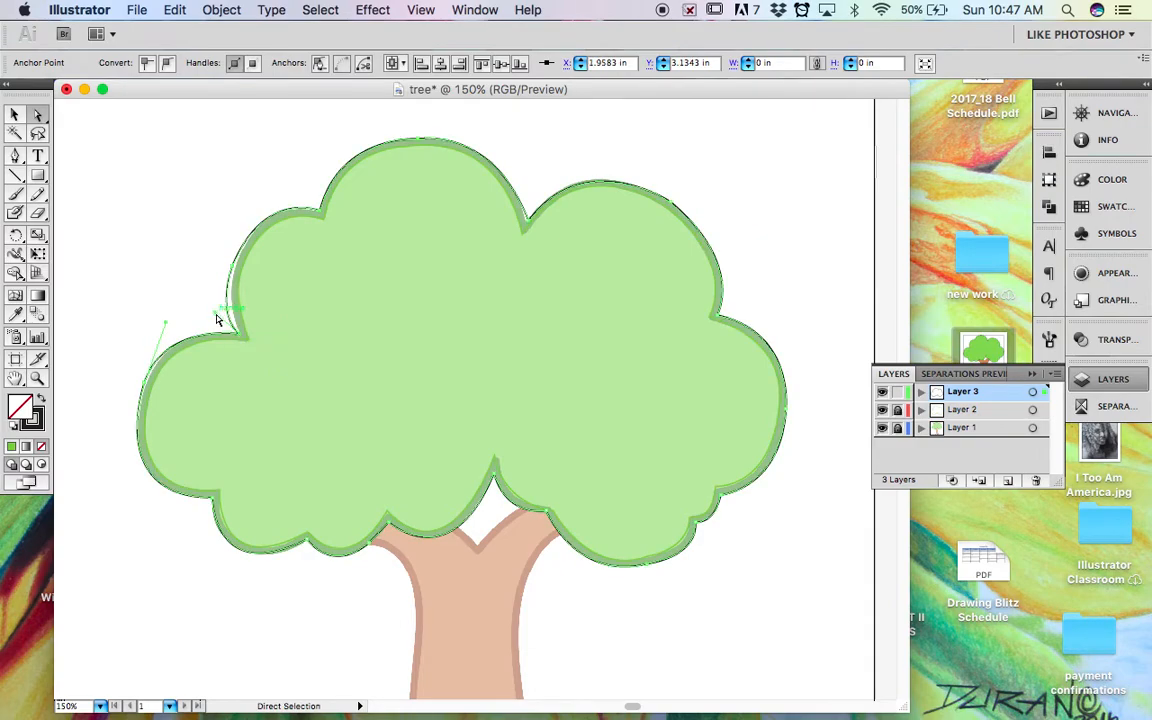
left_click(236, 272)
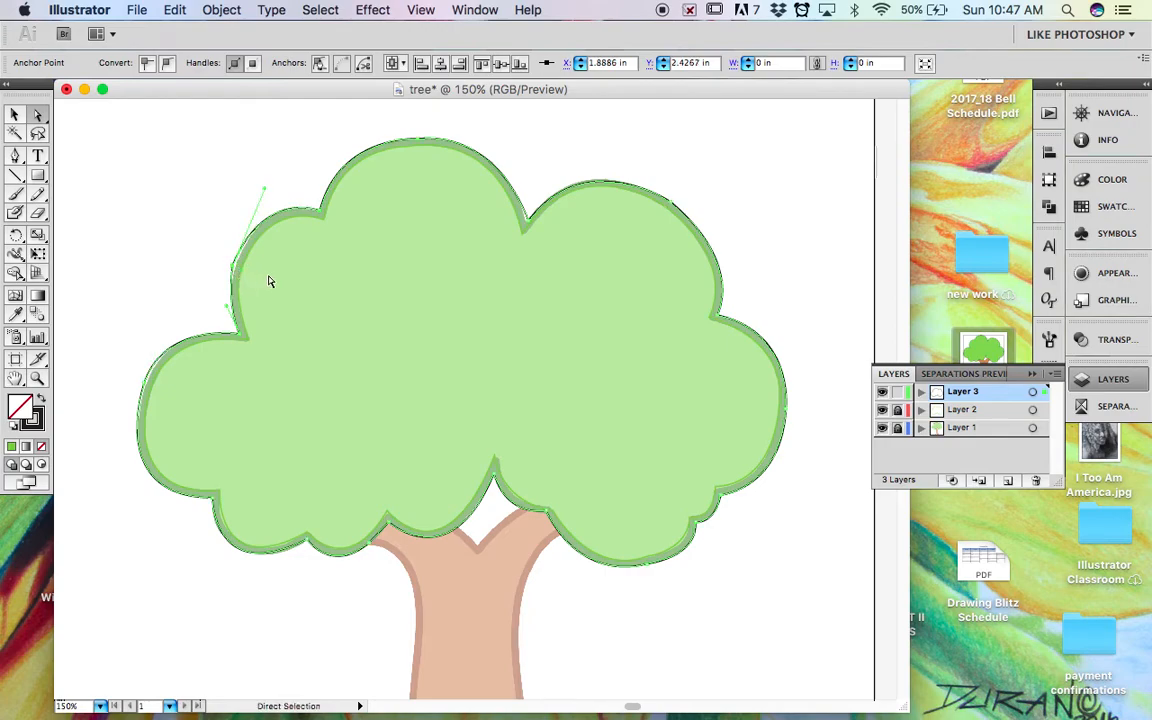
left_click_drag(236, 269, 240, 271)
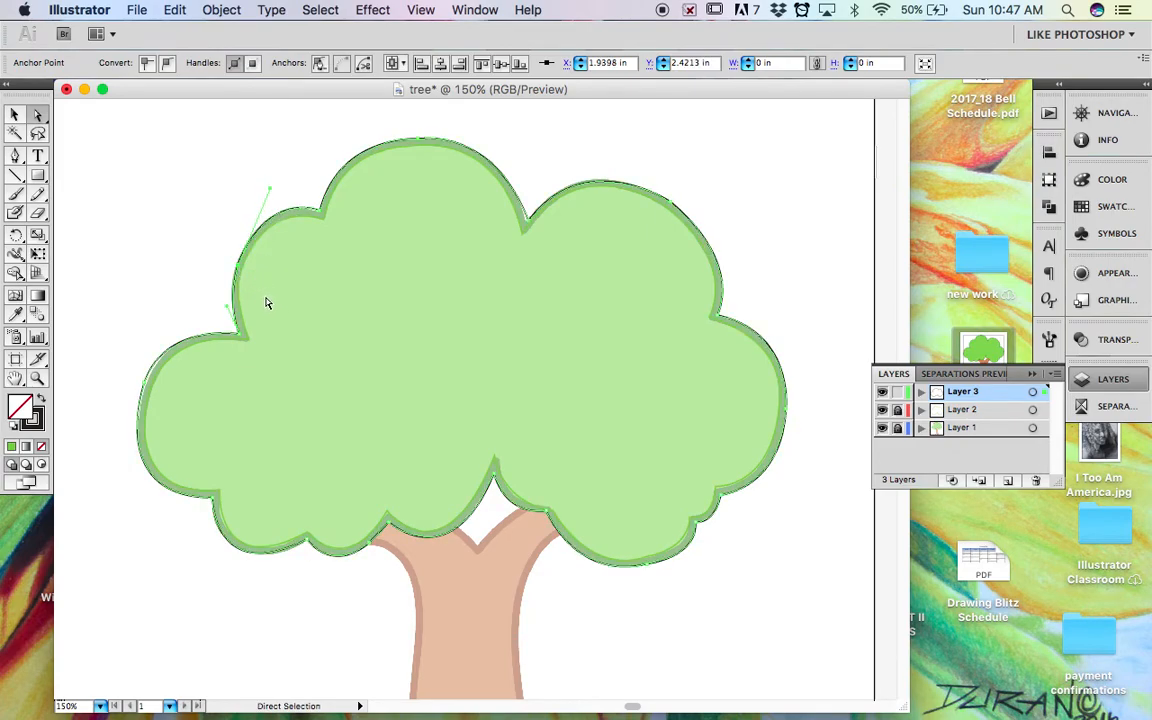
Reposition the far-left lobe's side anchor and adjust its upper handle to fit the template's curve.
left_click(146, 386)
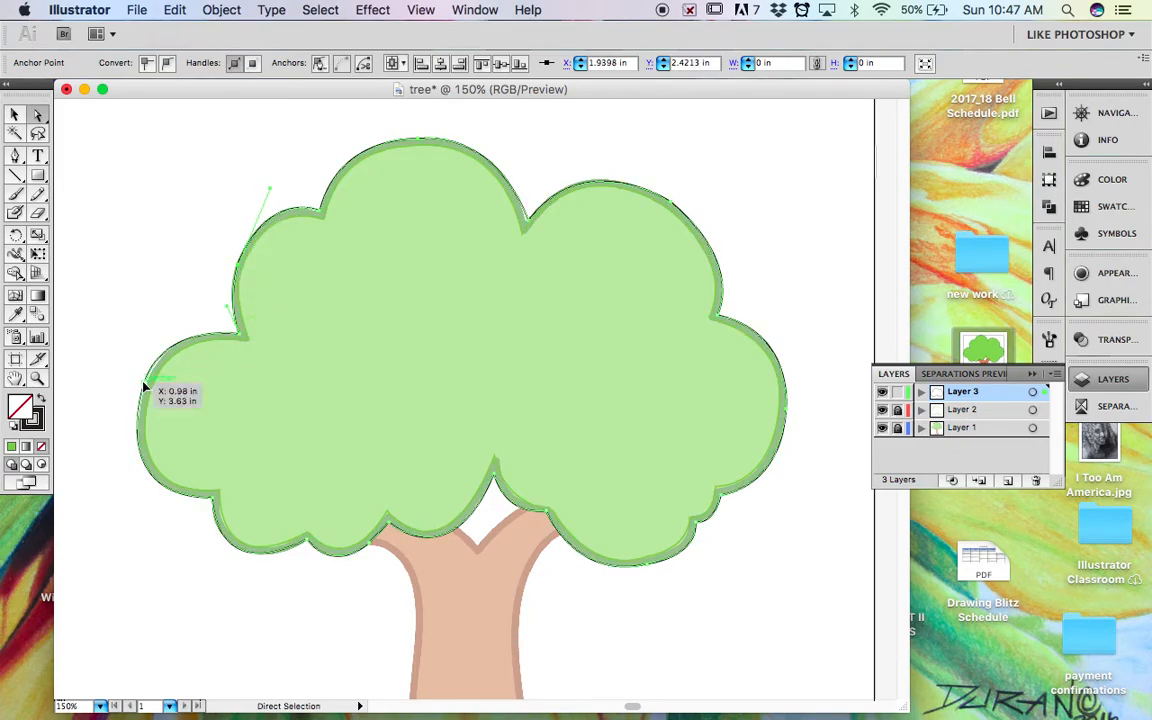
mouse_move(149, 387)
left_mouse_down()
mouse_move(159, 390)
mouse_move(148, 391)
left_mouse_up()
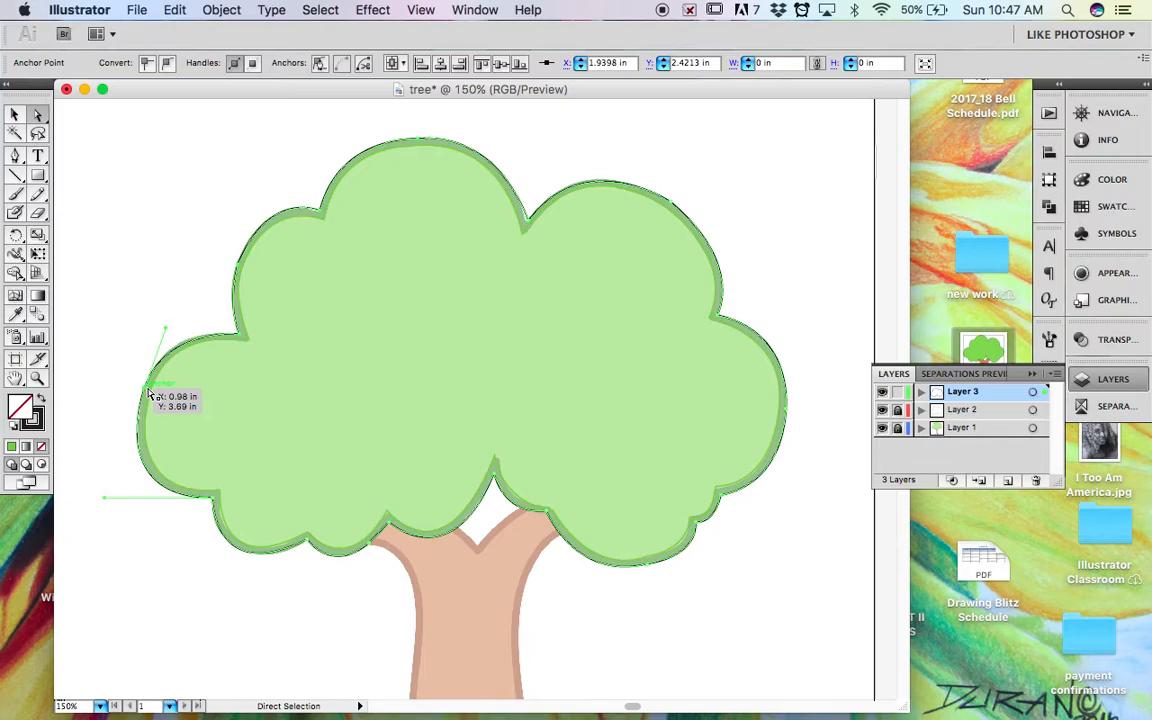
left_click(140, 335)
left_click(178, 352)
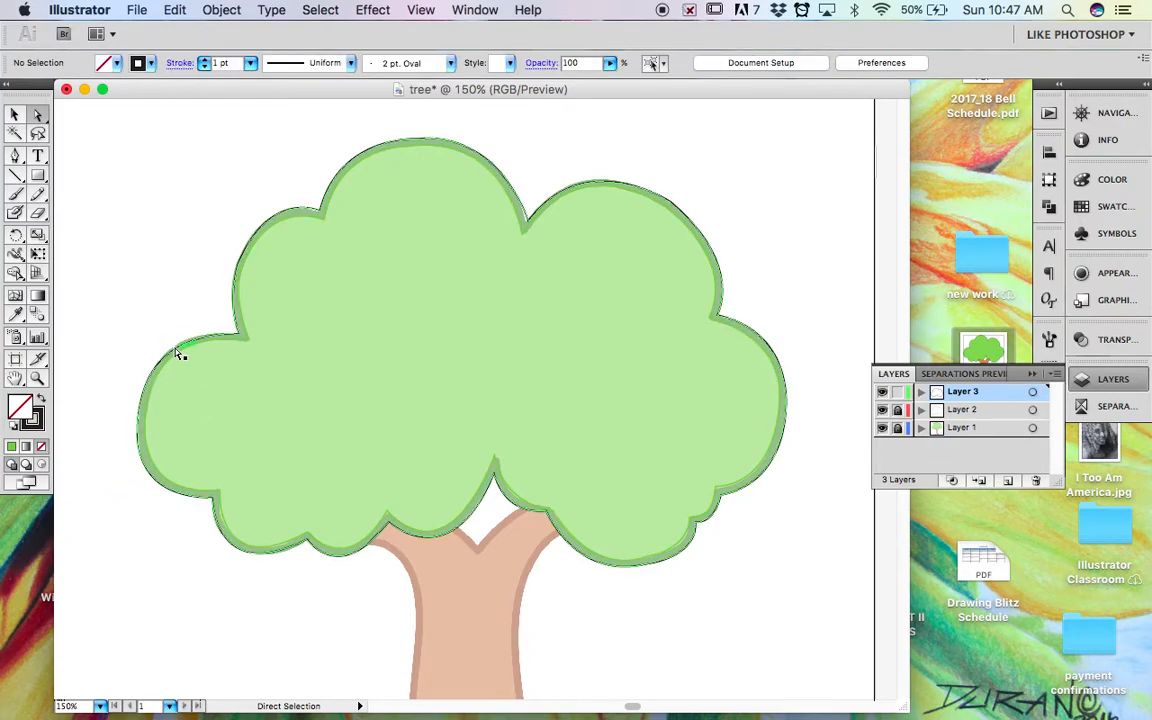
left_click_drag(164, 328, 167, 322)
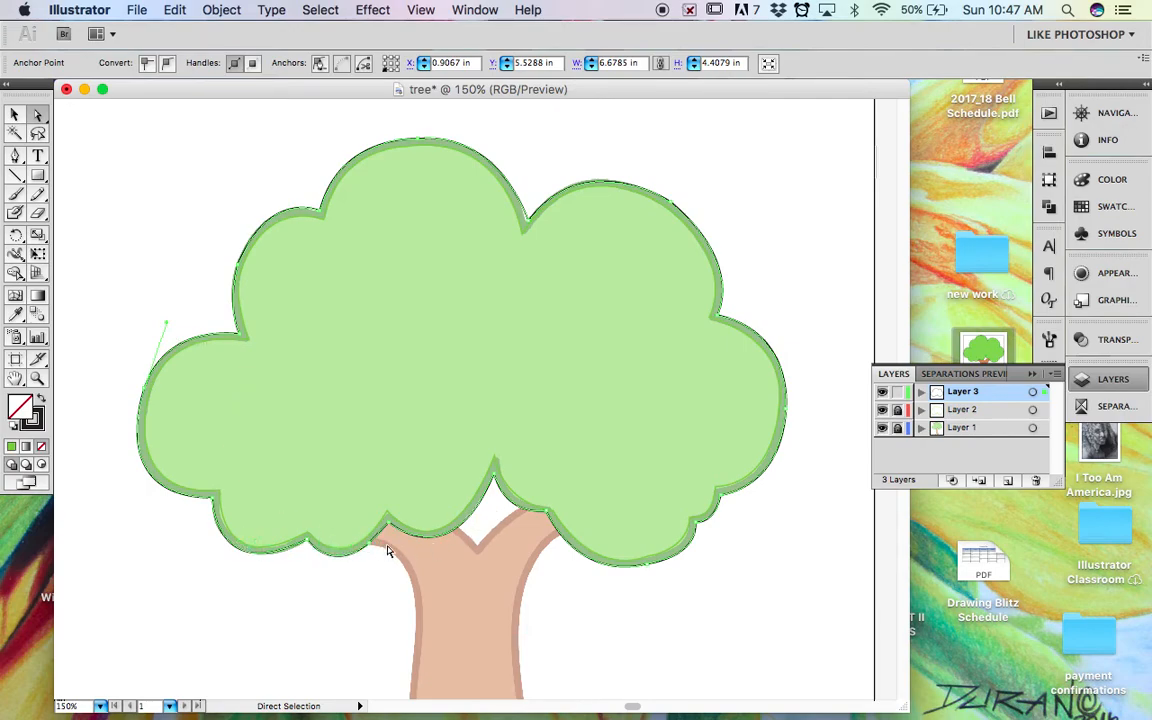
Recolour the traced canopy outline on Layer 3 dark green and swap it to a solid fill with no stroke.
scroll(340, 547, "right", 3)
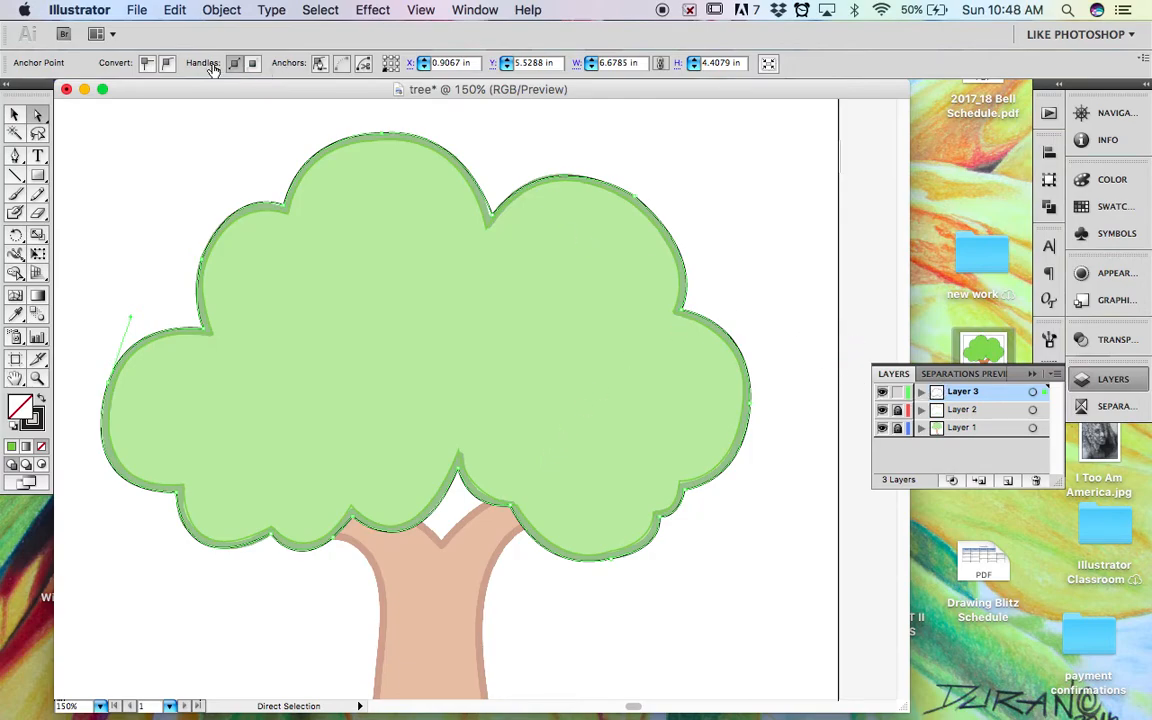
left_click(15, 115)
left_click(222, 178)
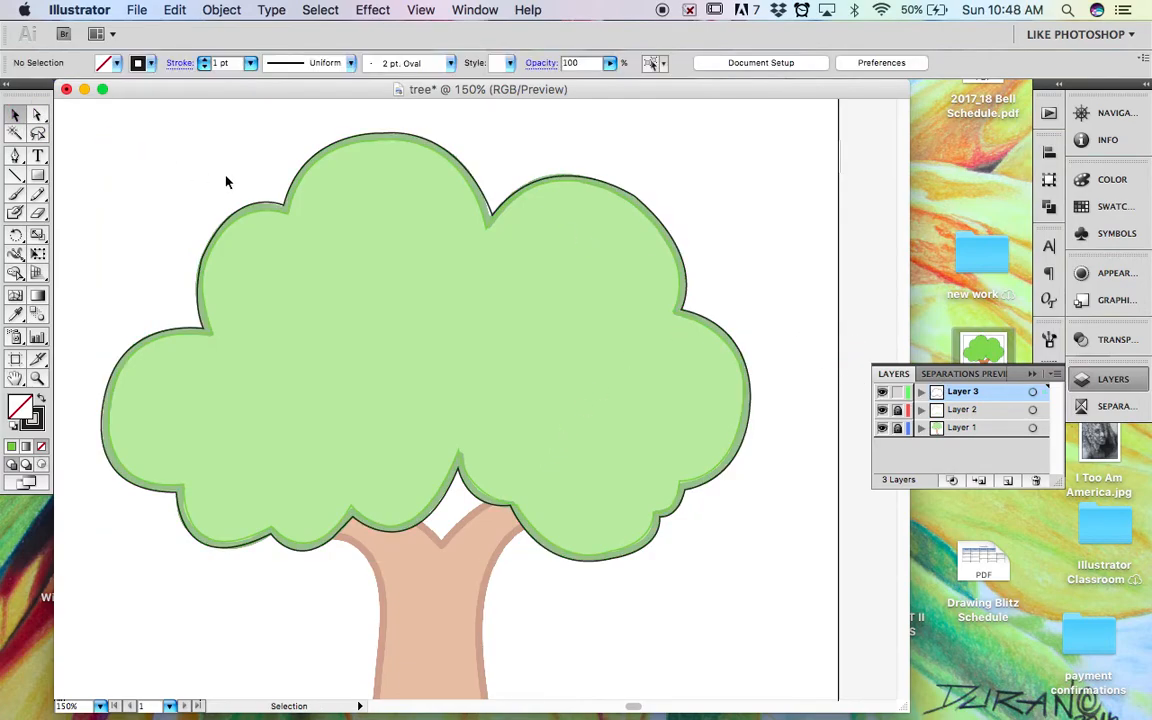
left_click(297, 186)
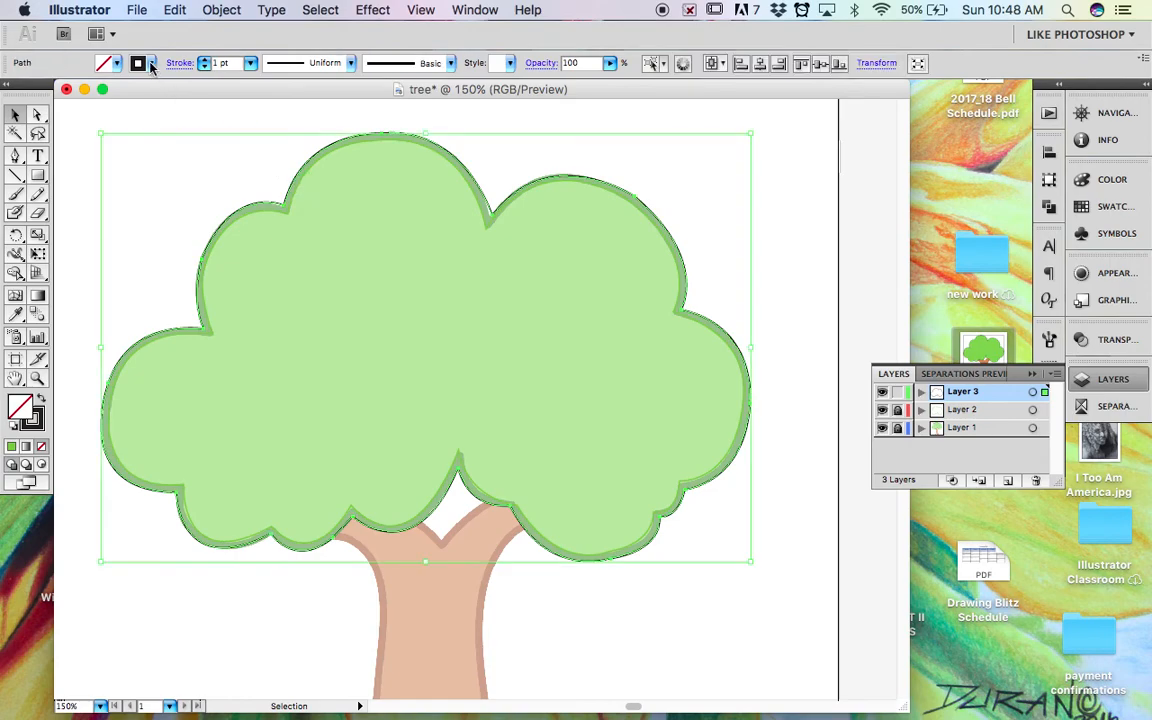
left_click(151, 64)
left_click(68, 94)
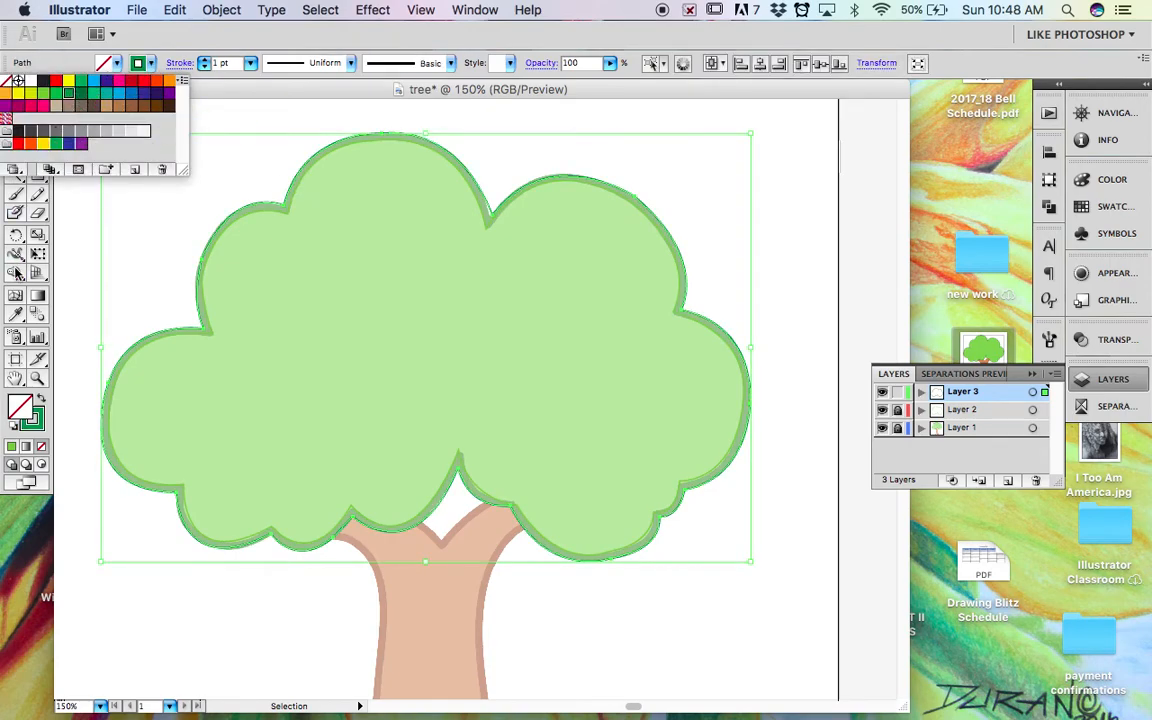
left_click(38, 358)
left_click(40, 399)
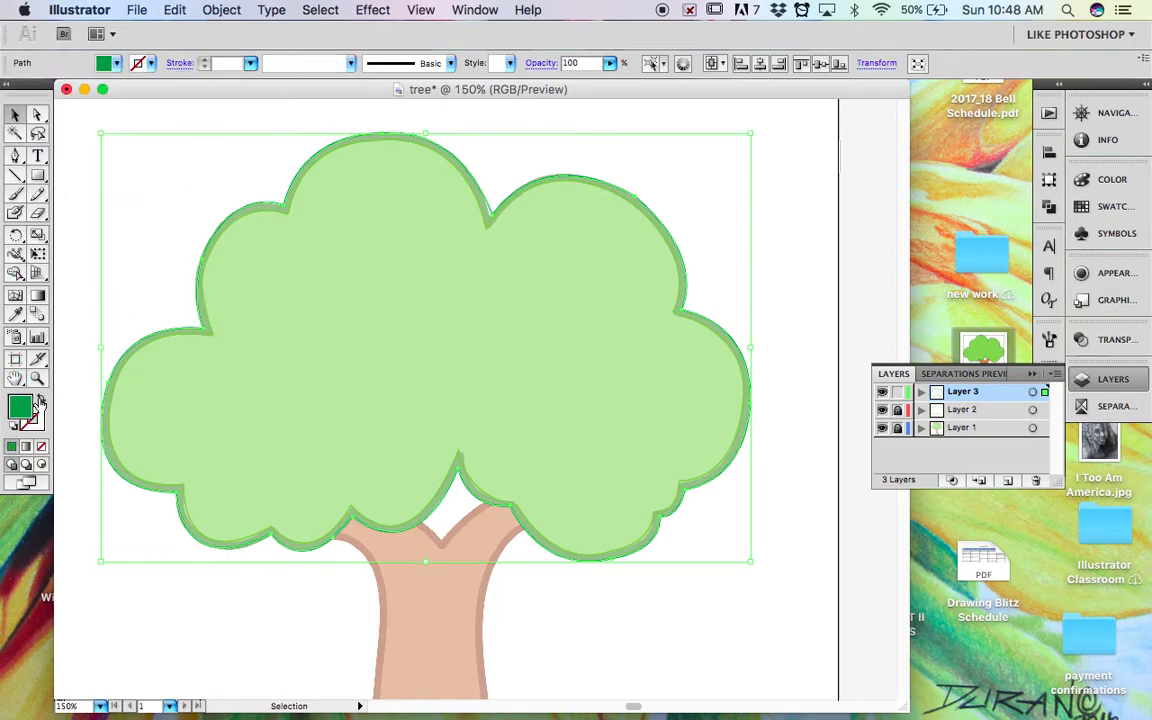
left_click(168, 204)
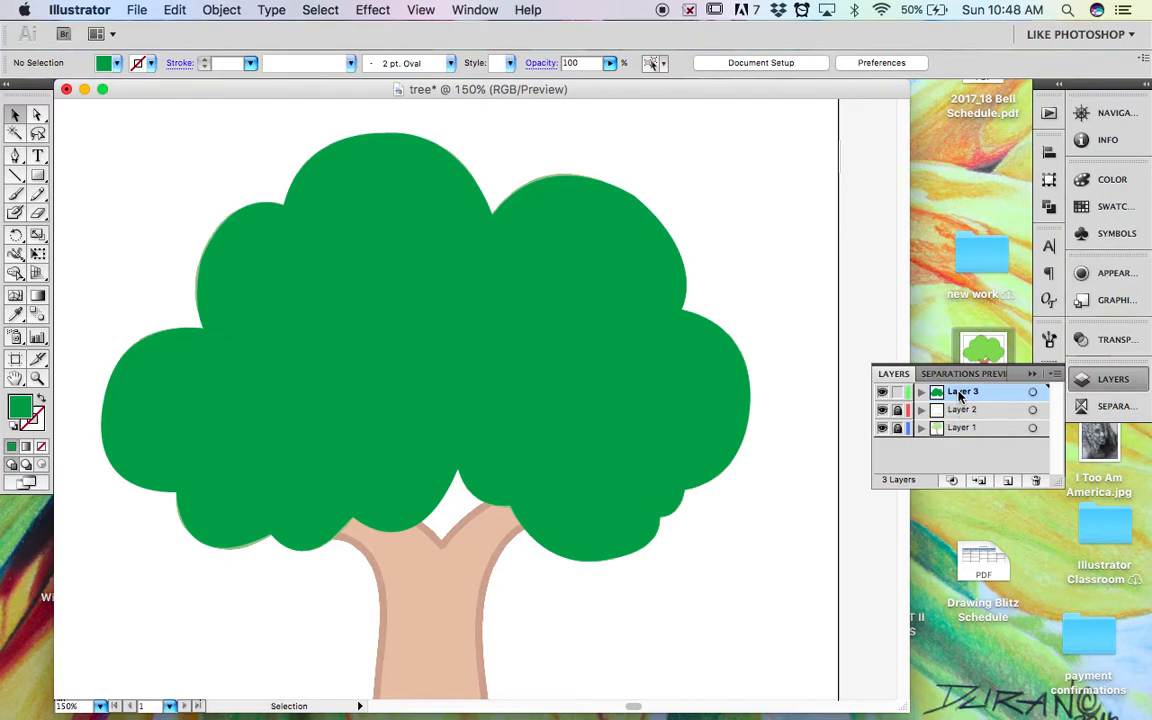
Lock and hide Layer 3, and swap the Layer 2 canopy path's light green stroke to a fill.
left_click(897, 392)
left_click(882, 392)
left_click(953, 411)
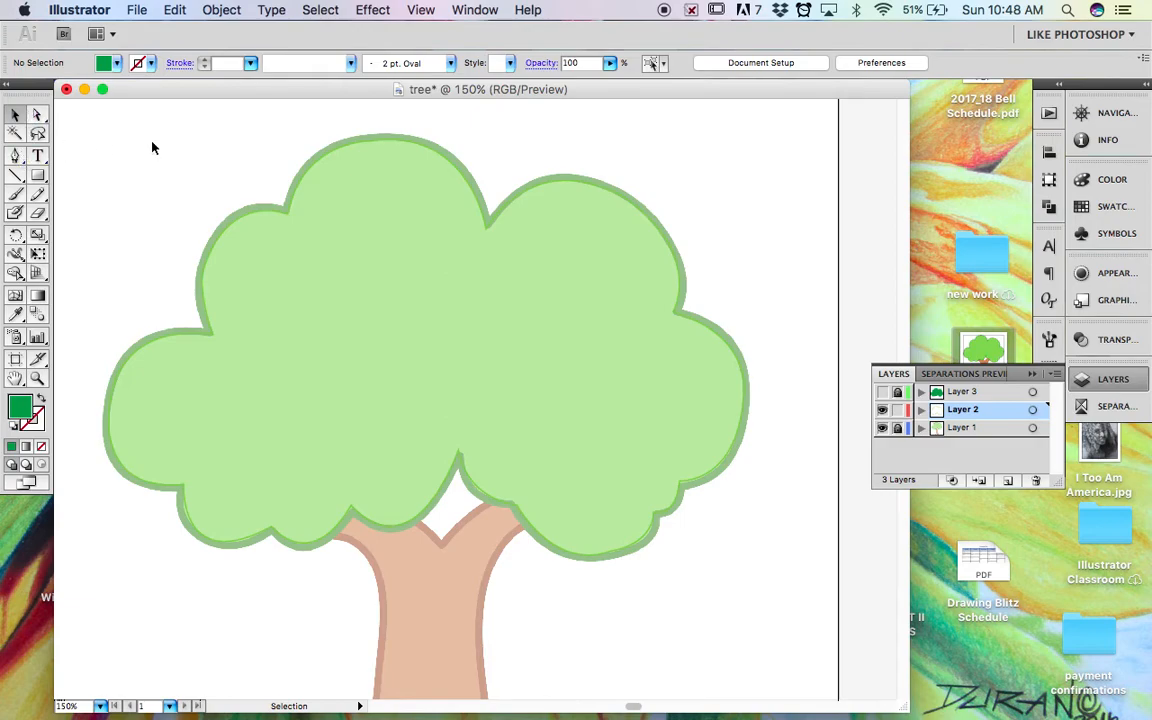
left_click(41, 398)
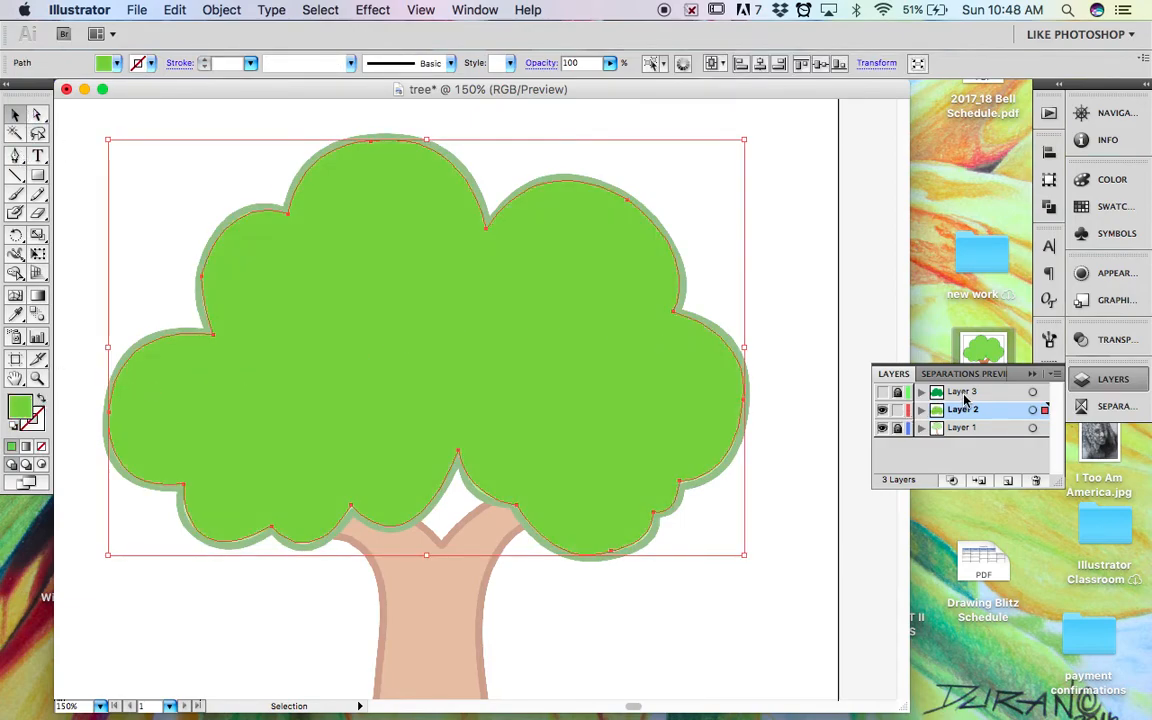
Show and unlock Layer 3, and move Layer 2 above it so the light green shape covers the dark green one.
left_click(882, 391)
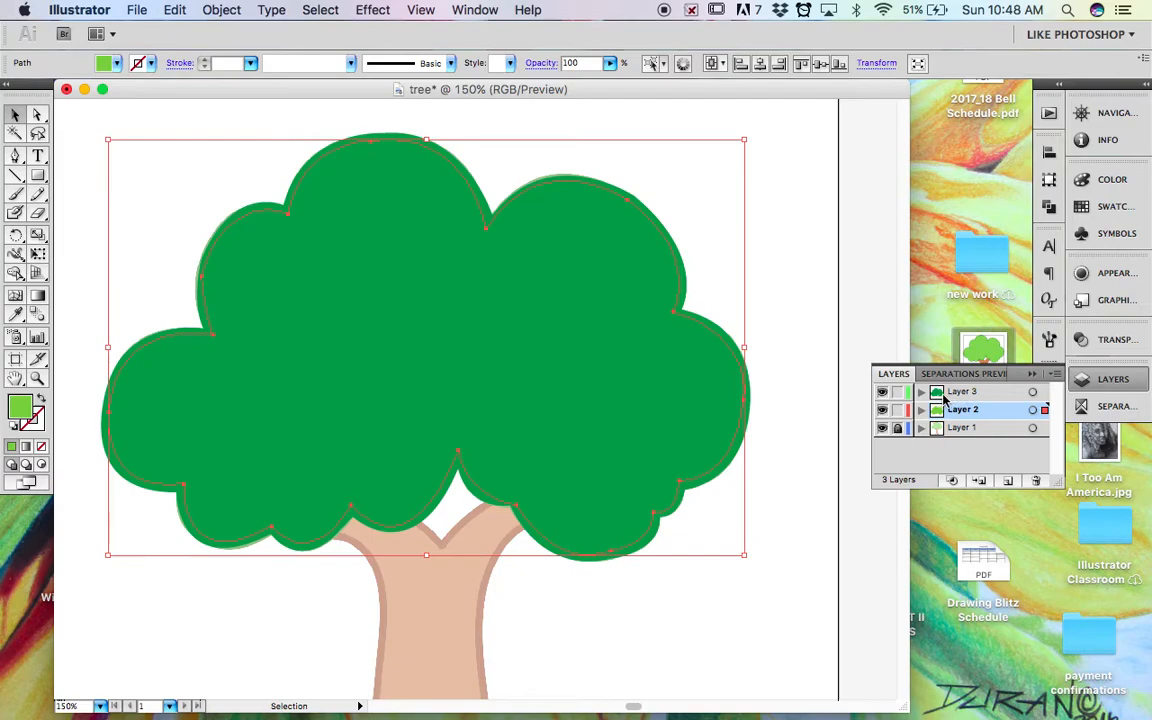
left_click(961, 396)
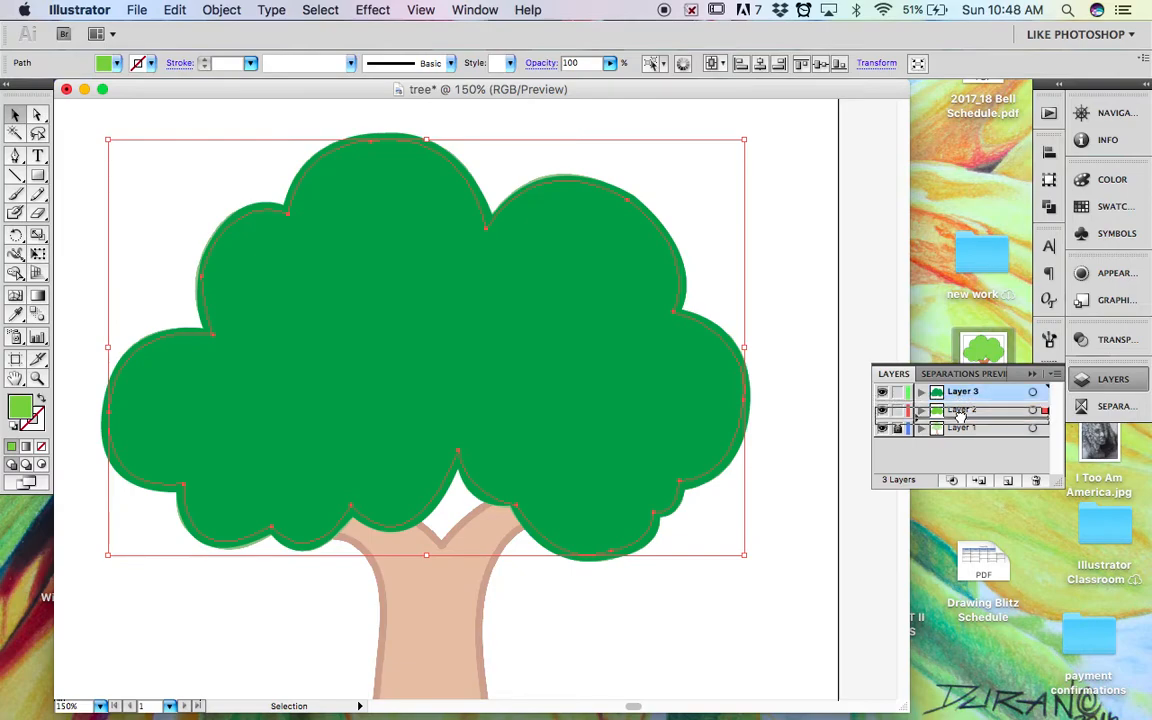
left_click(960, 412)
mouse_move(958, 415)
left_mouse_down()
mouse_move(950, 360)
mouse_move(957, 391)
left_mouse_up()
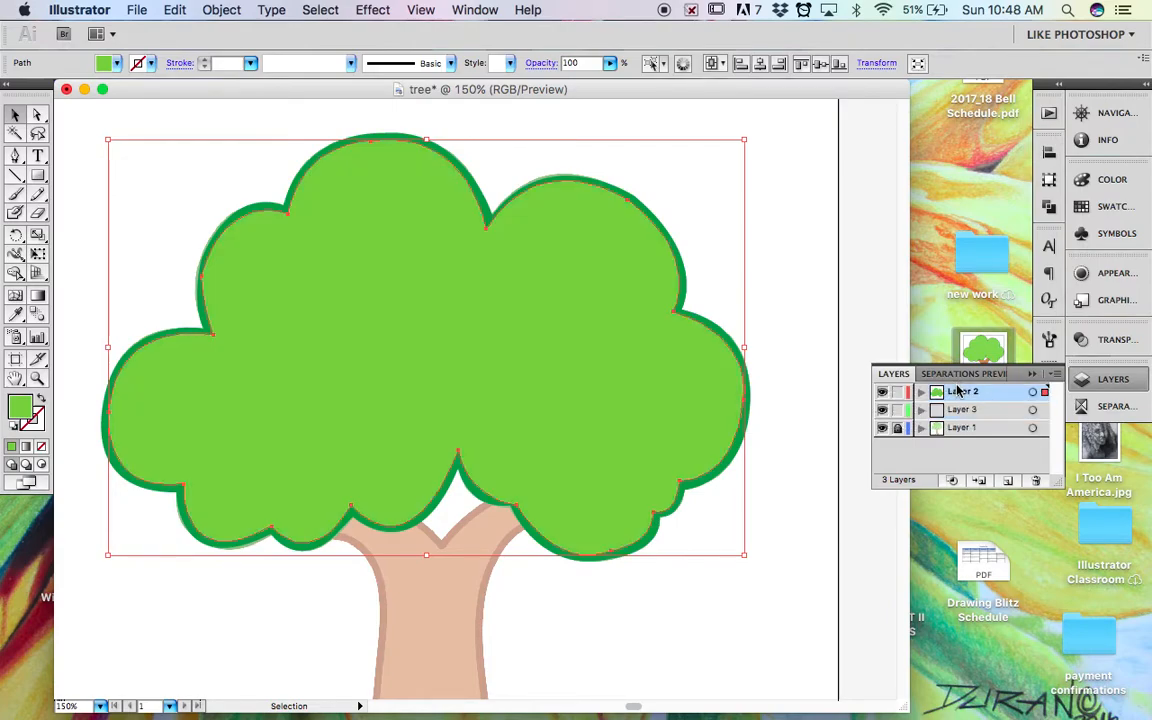
left_click(795, 292)
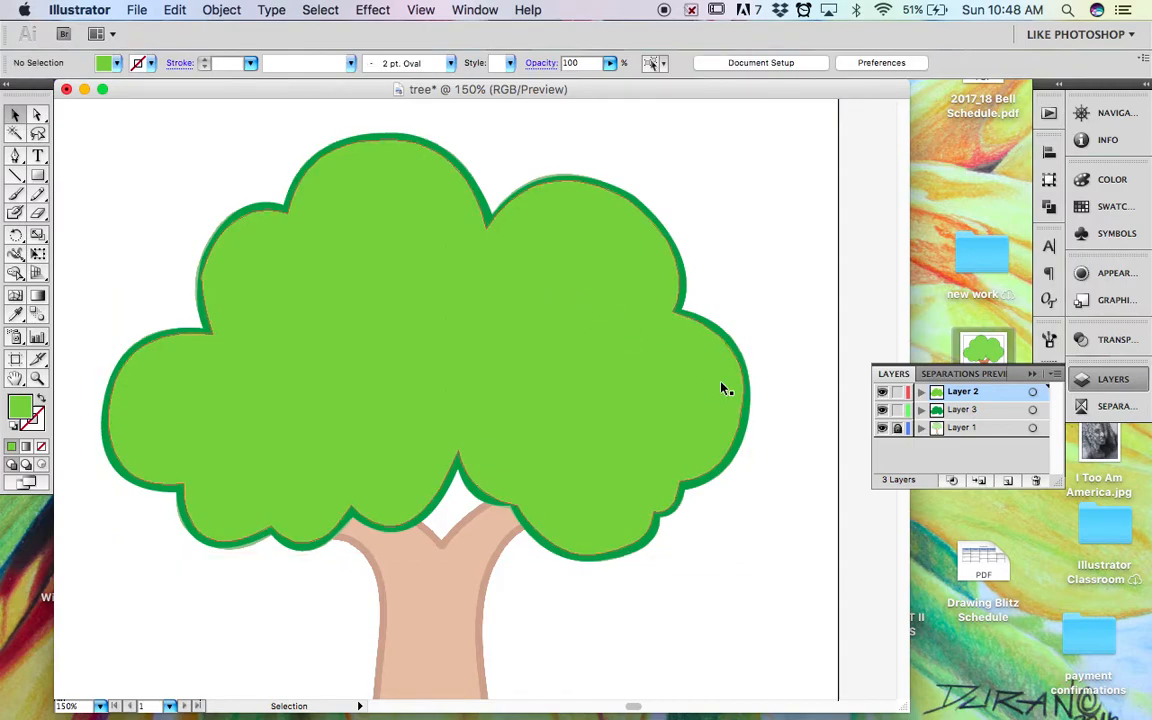
Toggle Layer 2's visibility to compare the light green canopy with the dark green shape beneath it.
left_click(882, 393)
left_click(882, 393)
left_click(882, 393)
left_click(882, 393)
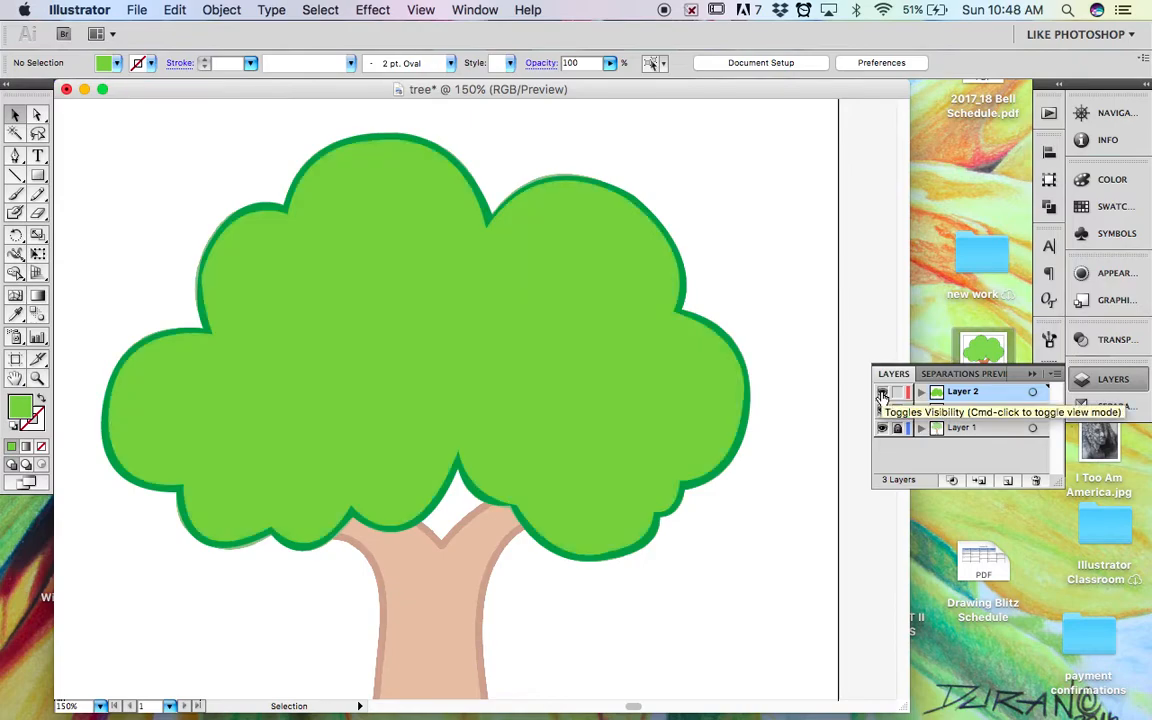
left_click(882, 393)
left_click(882, 393)
left_click(882, 395)
left_click(882, 395)
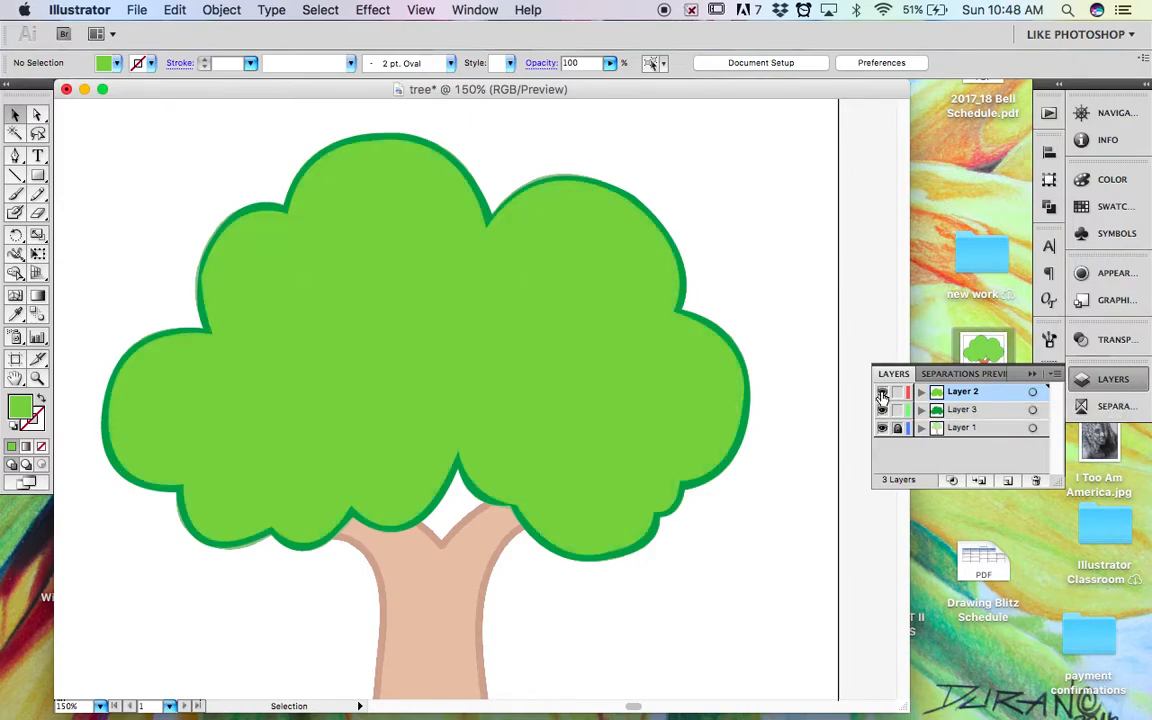
left_click(882, 395)
left_click(882, 395)
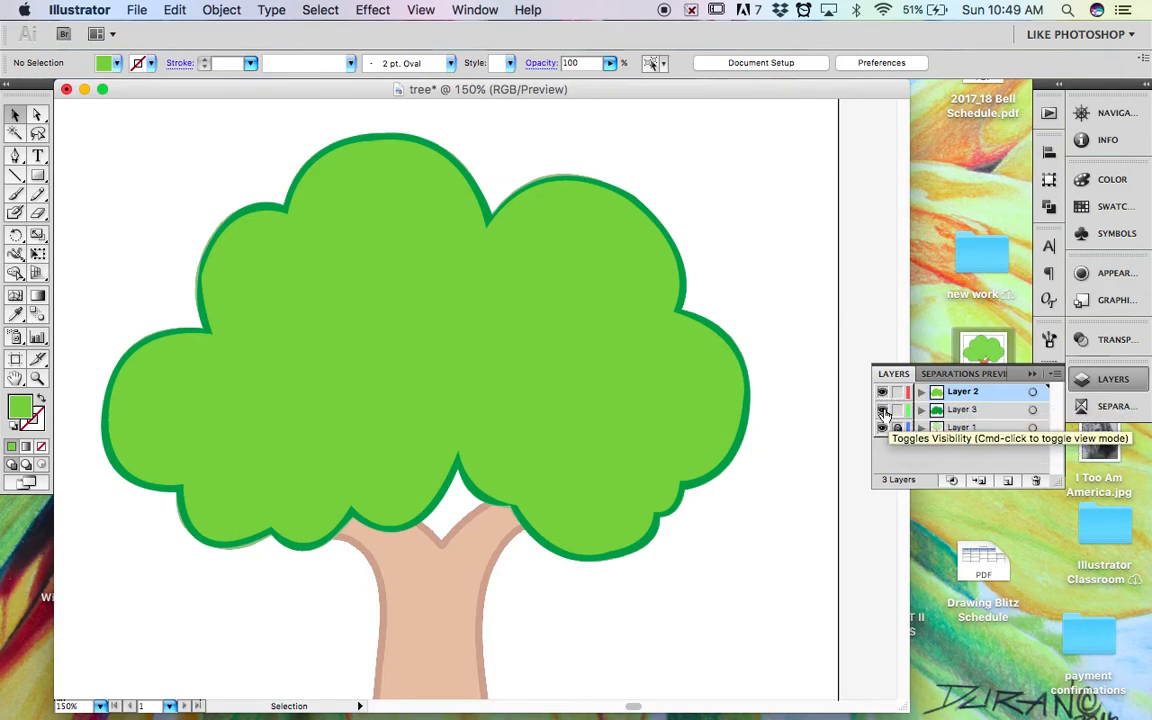
Hide Layer 3 and Layer 2, and create a new layer directly above Layer 1 for the trunk.
left_click(883, 411)
left_click(883, 393)
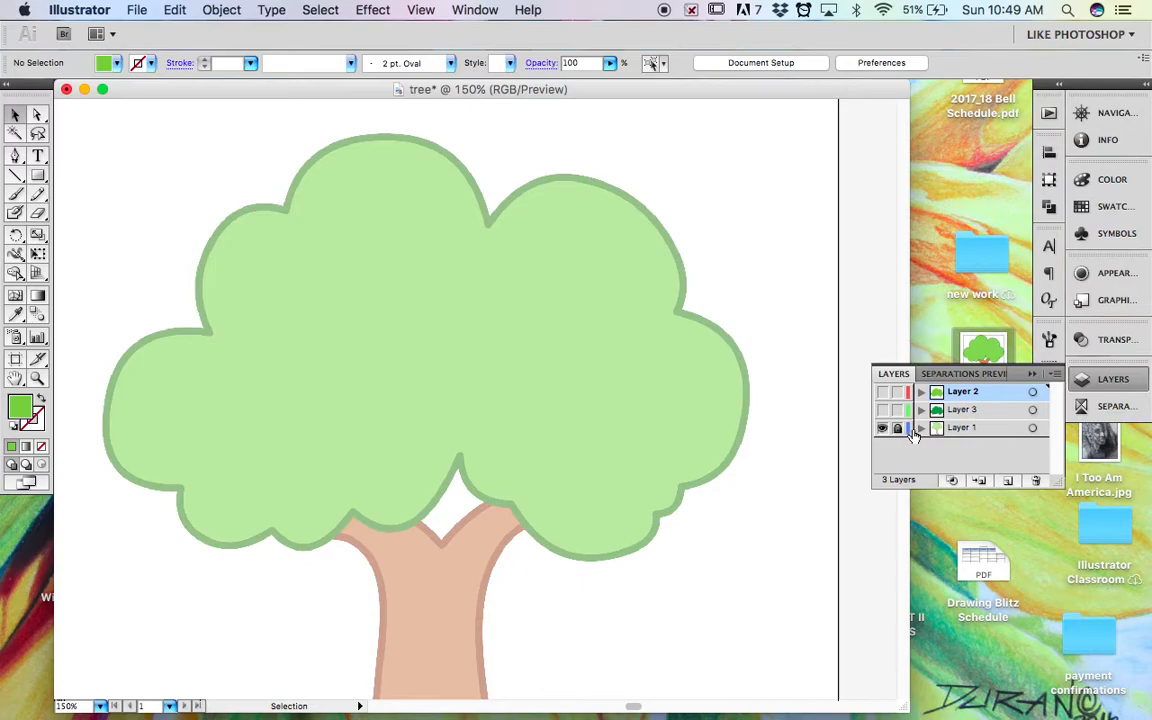
left_click(967, 432)
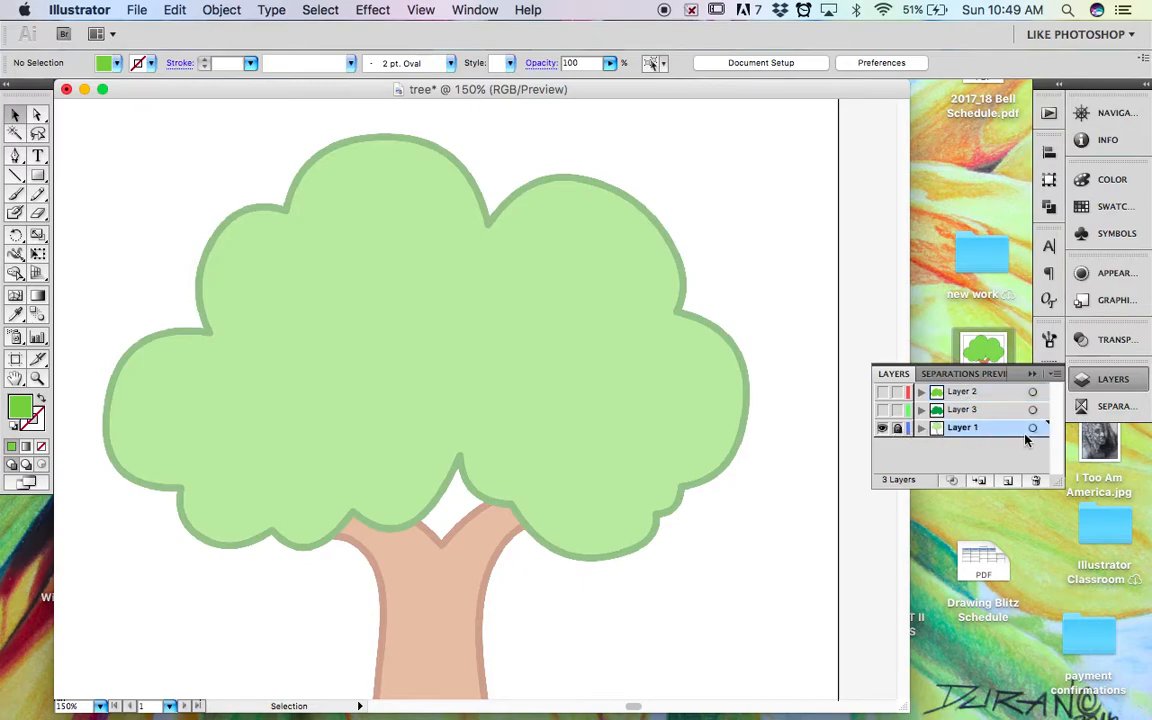
left_click(1011, 481)
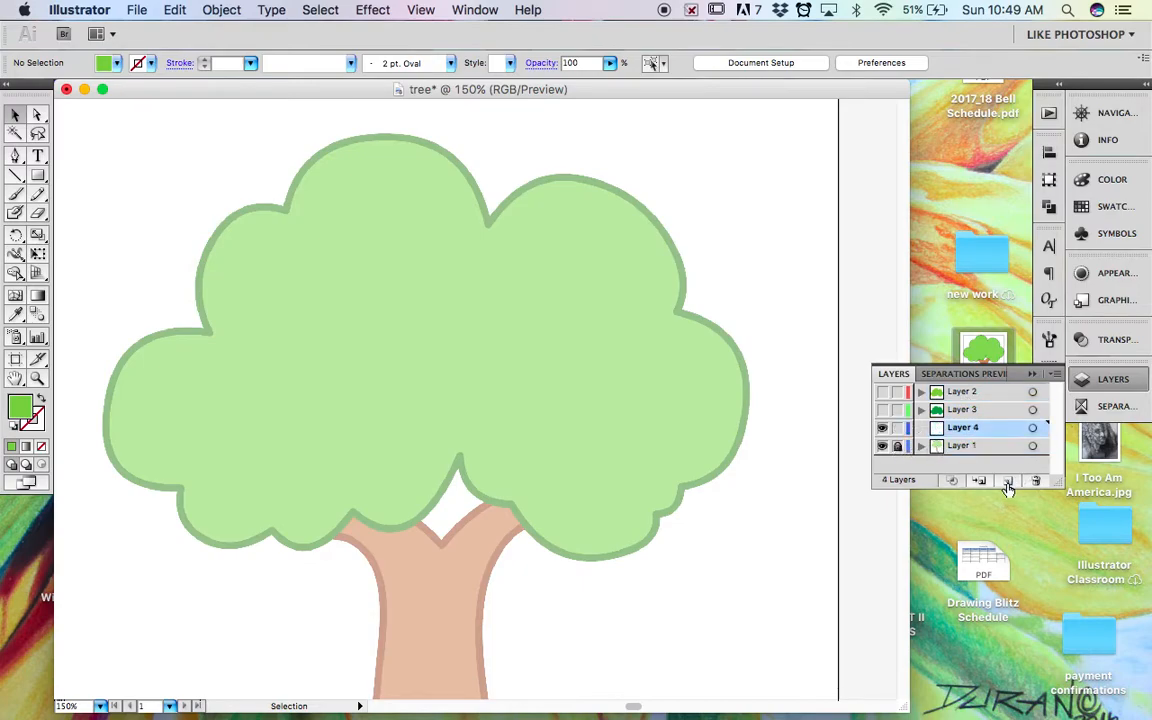
Set up the Pen tool with no fill and a brown stroke for tracing the trunk.
scroll(665, 409, "down", 10)
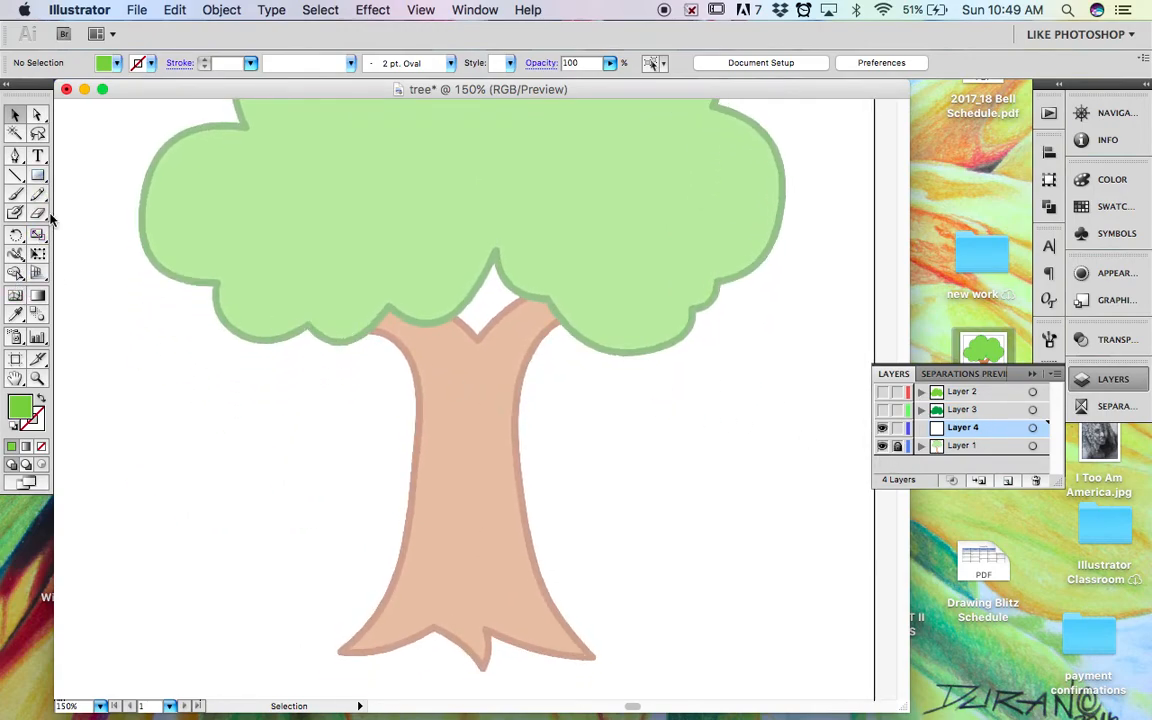
left_click(15, 156)
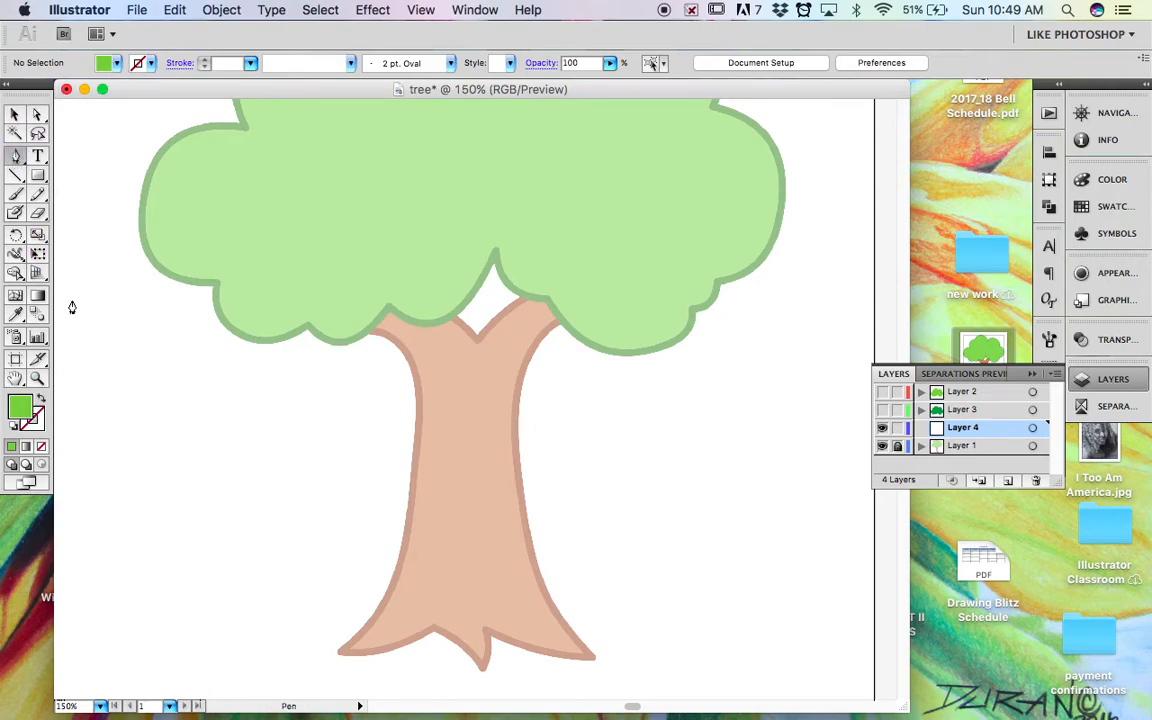
left_click(40, 399)
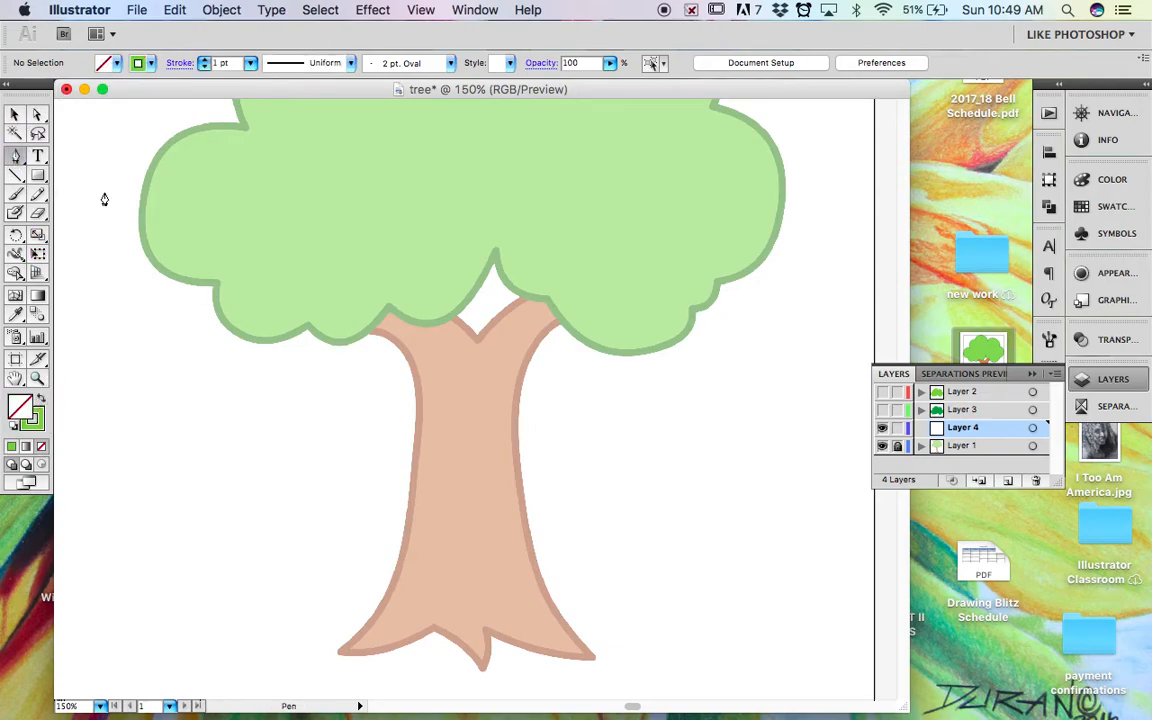
left_click(150, 64)
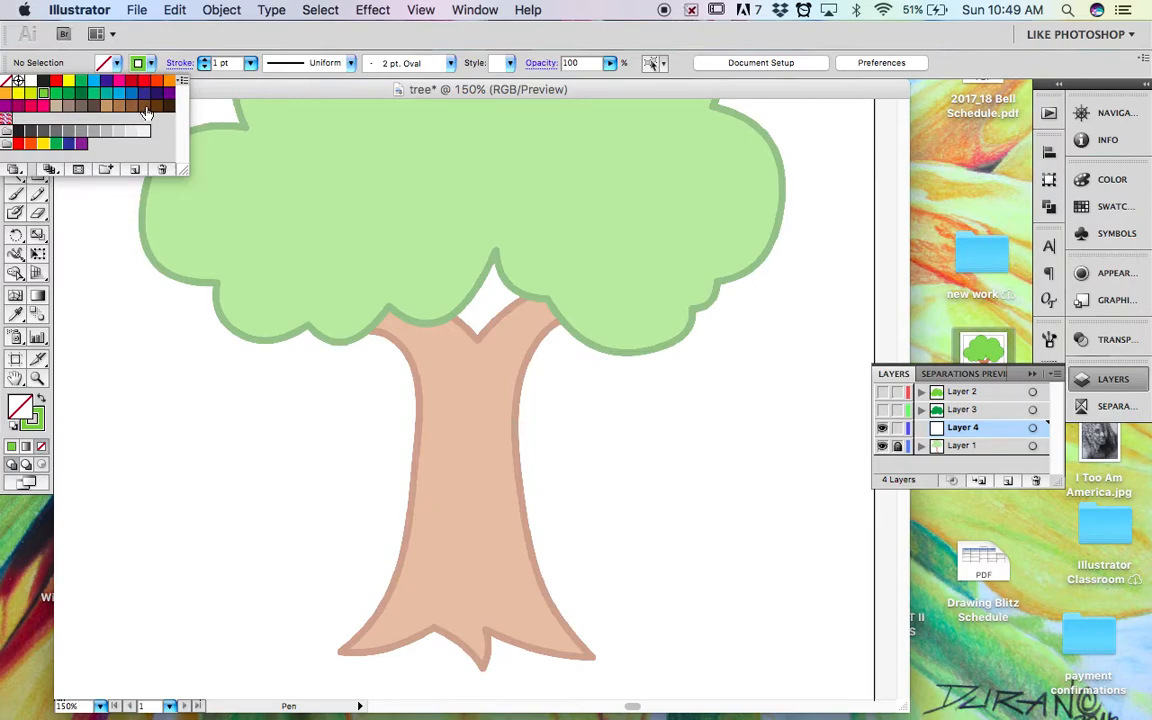
left_click(144, 105)
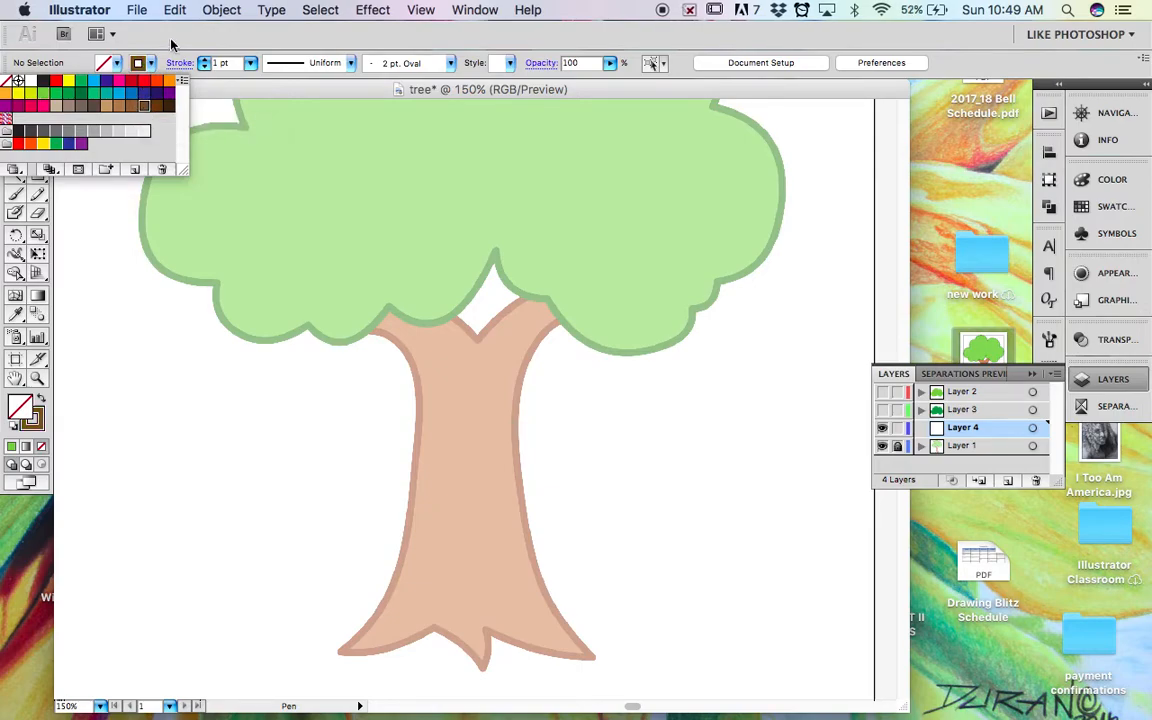
left_click(171, 42)
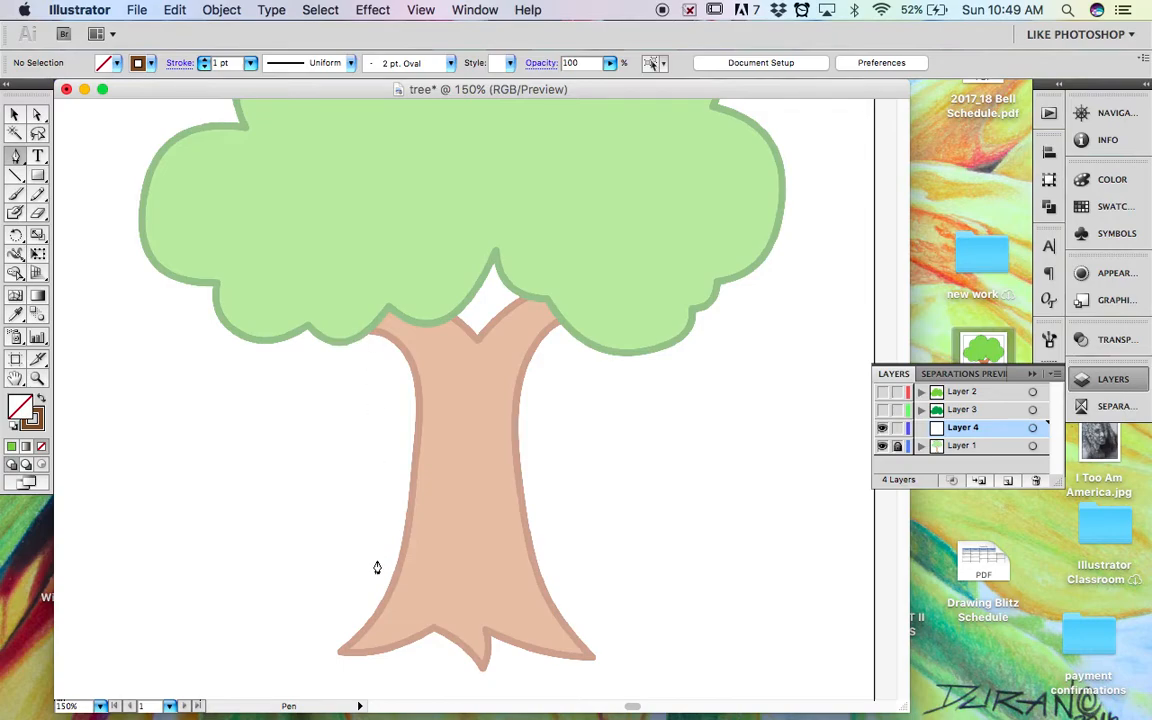
Trace the trunk's root edge from the left tip through the notches and middle point to the right tip.
left_click(336, 652)
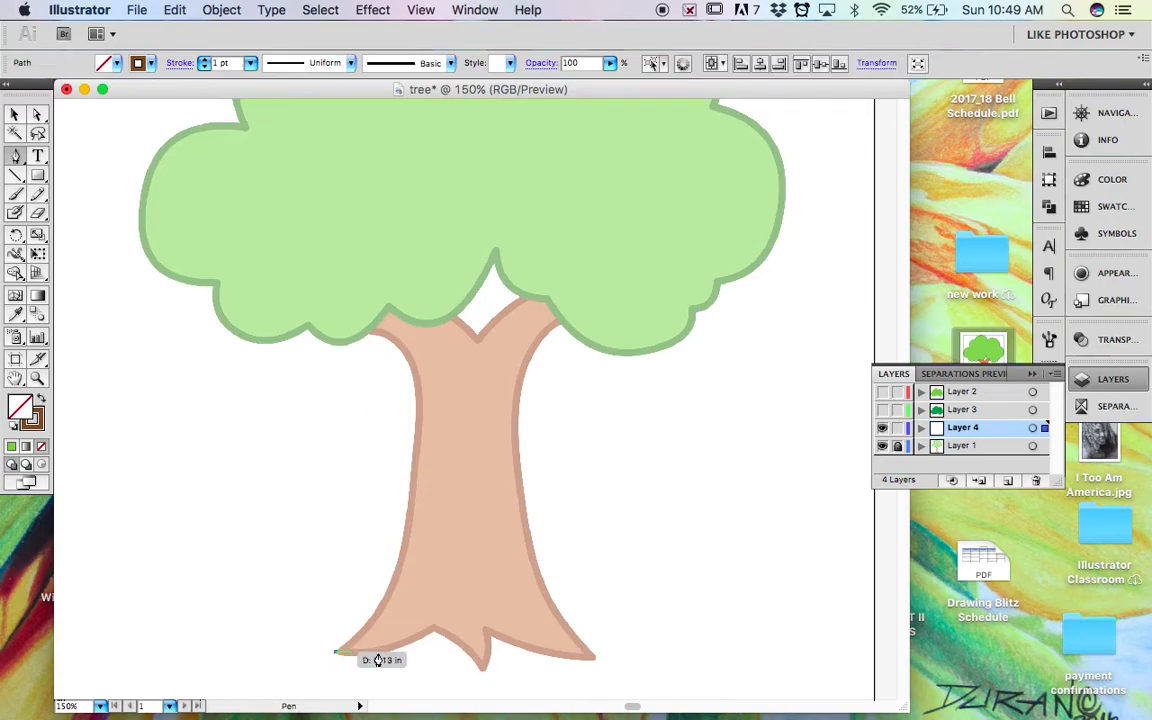
left_click(432, 628)
left_click_drag(437, 626, 491, 597)
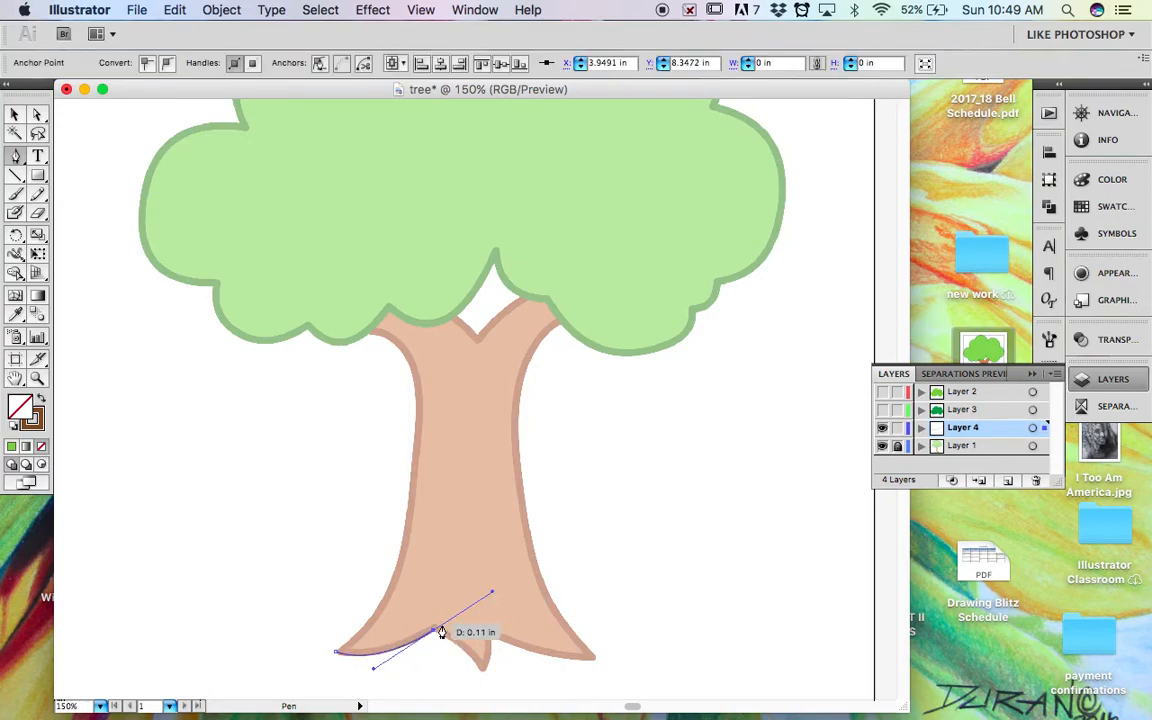
left_click(432, 628)
left_click_drag(481, 667, 492, 698)
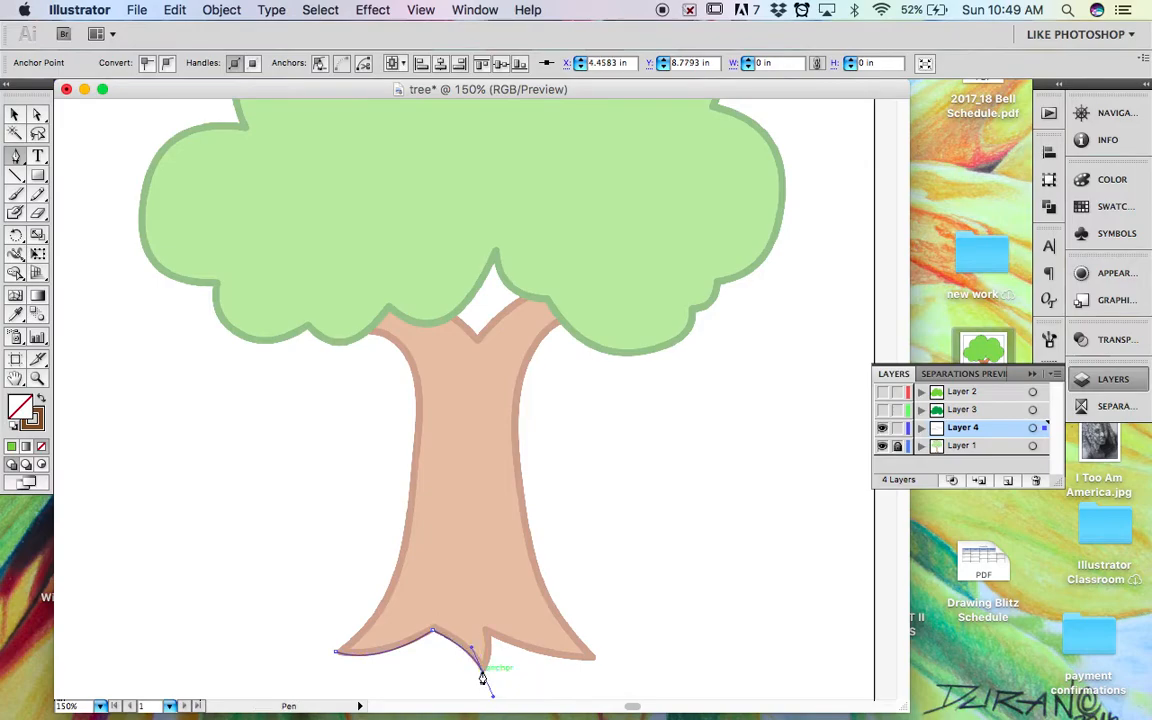
left_click_drag(491, 635, 485, 611)
left_click(491, 635)
left_click_drag(593, 658, 640, 652)
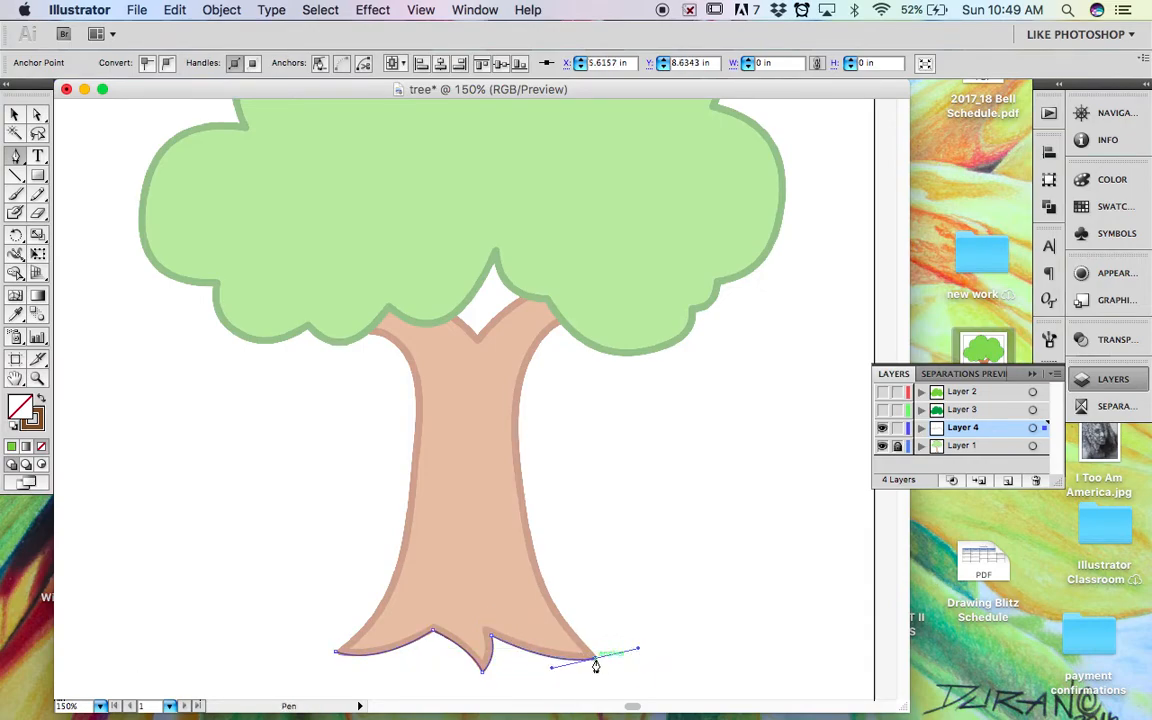
left_click(594, 659)
Trace the trunk's right side upward along the right branch, ending in a corner anchor inside the canopy.
left_click_drag(527, 509, 522, 430)
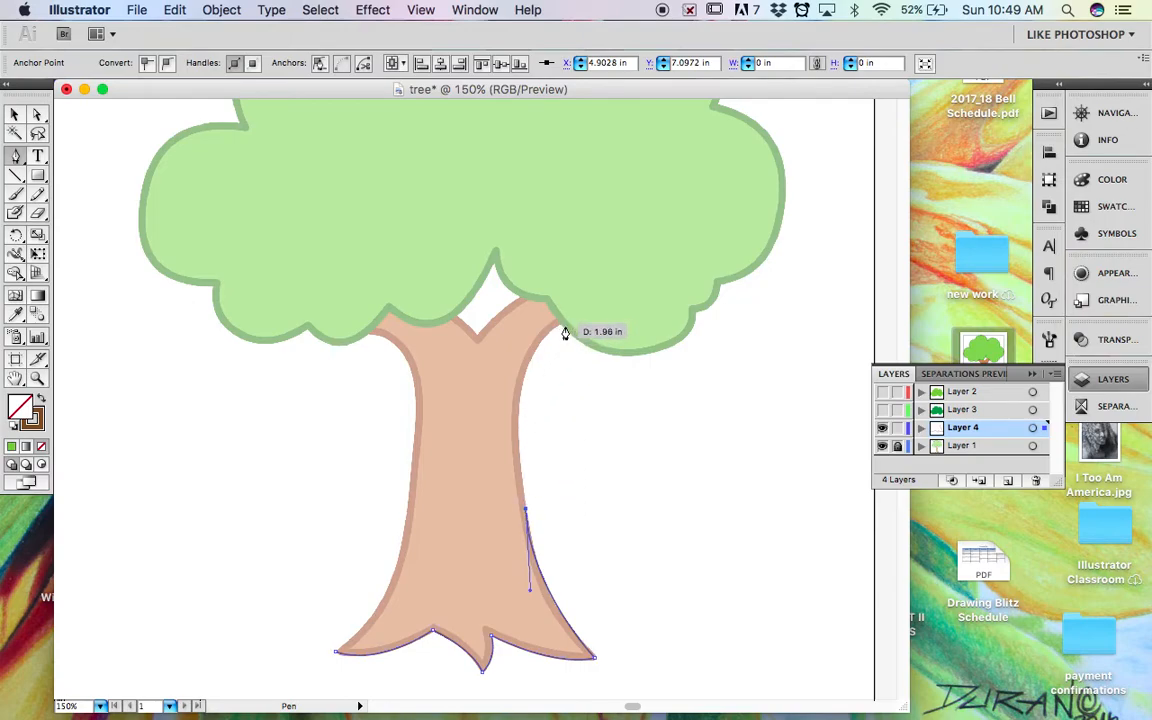
left_click_drag(530, 358, 556, 305)
left_click(530, 360)
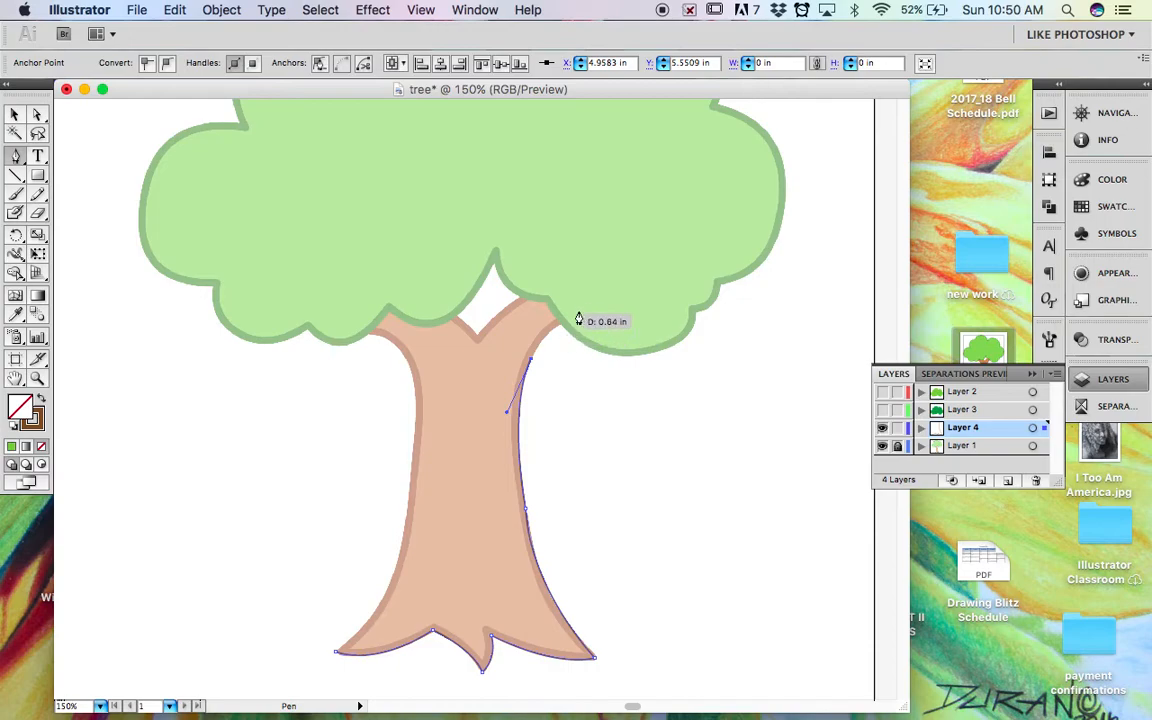
left_click_drag(607, 307, 663, 305)
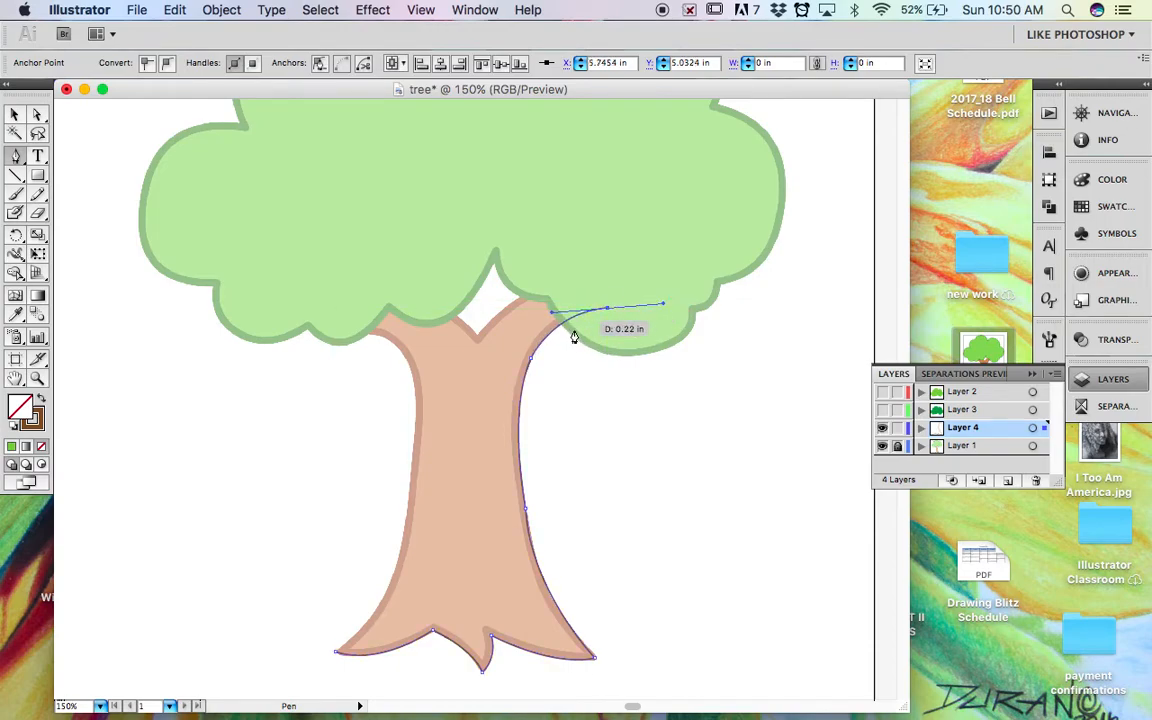
left_click(607, 308)
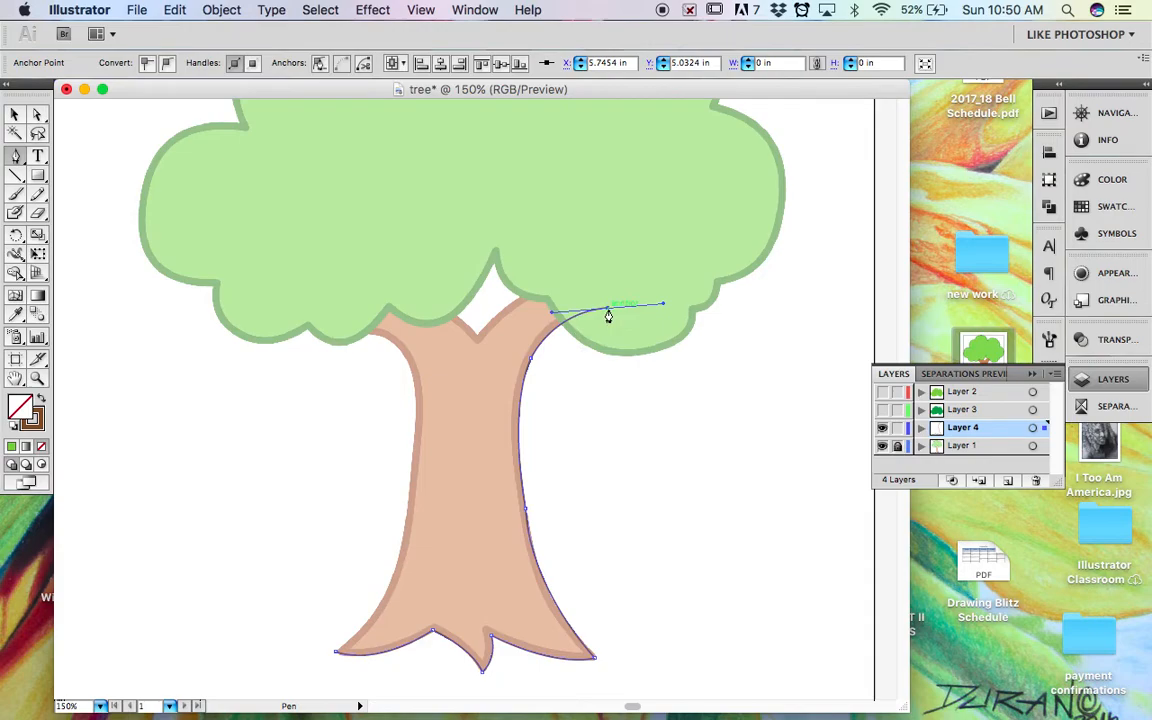
Trace the branch tops and the V-shaped fork between them, overlapping the canopy, and continue to the left branch's lower edge.
left_click(552, 281)
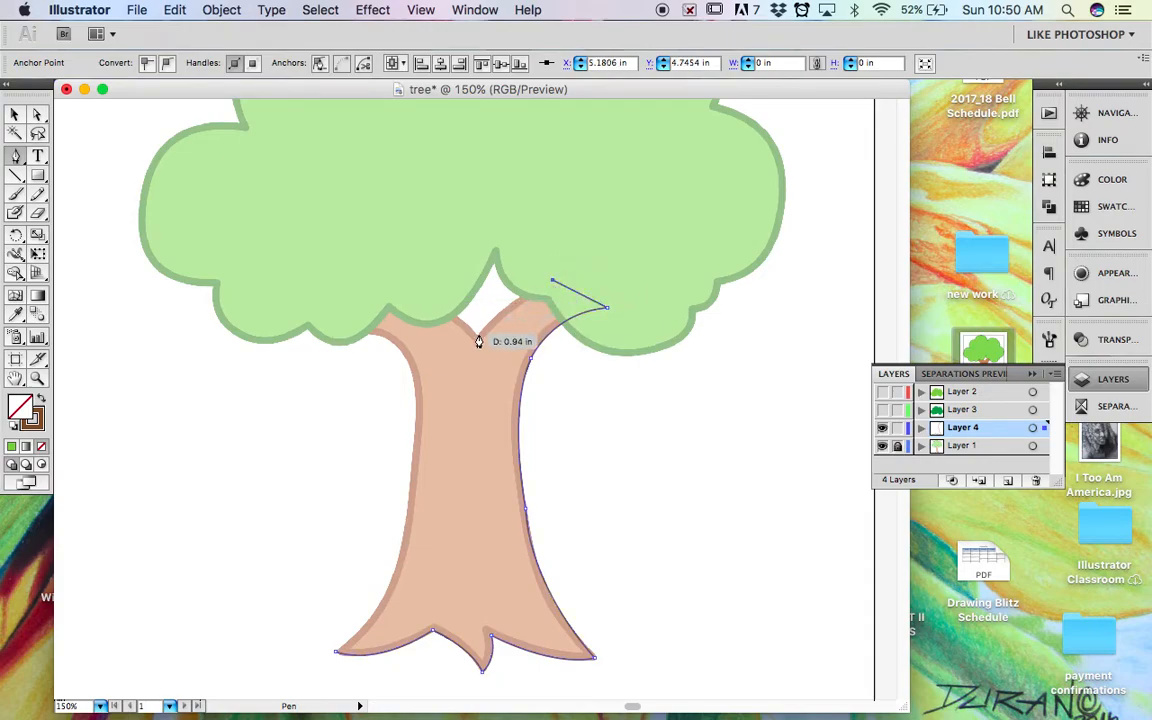
left_click_drag(476, 334, 453, 378)
key("super+z")
left_click(473, 337)
left_click_drag(399, 280, 380, 284)
left_click(399, 281)
left_click(340, 330)
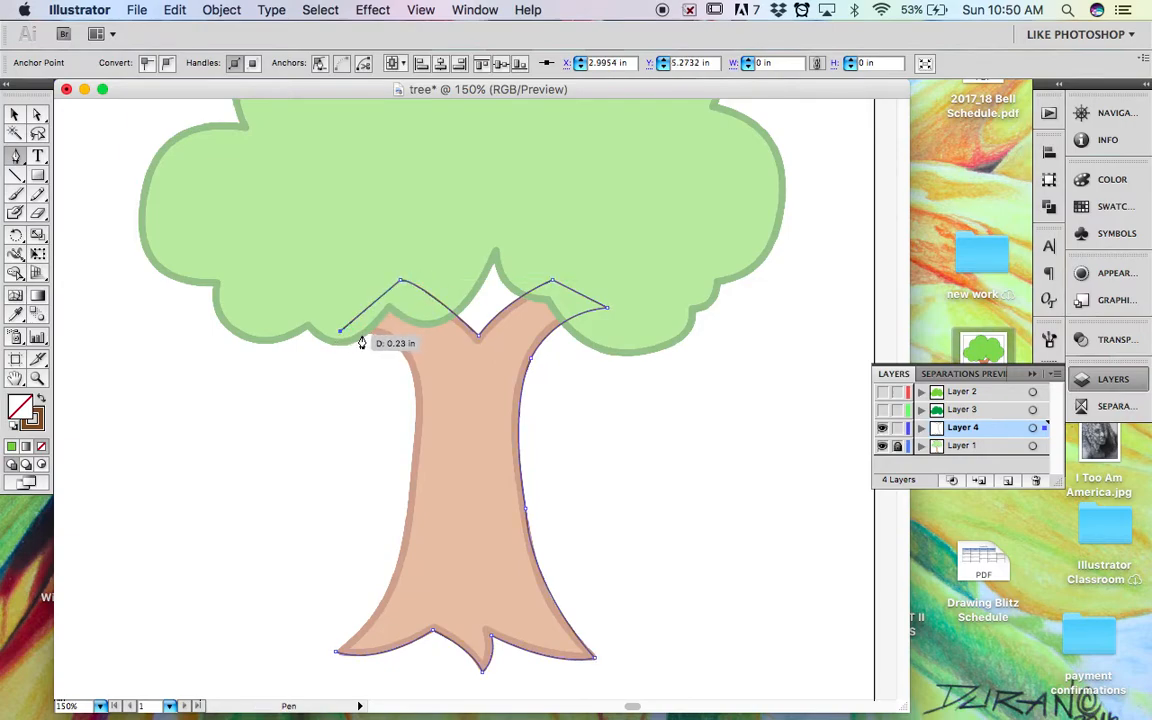
left_click(367, 333)
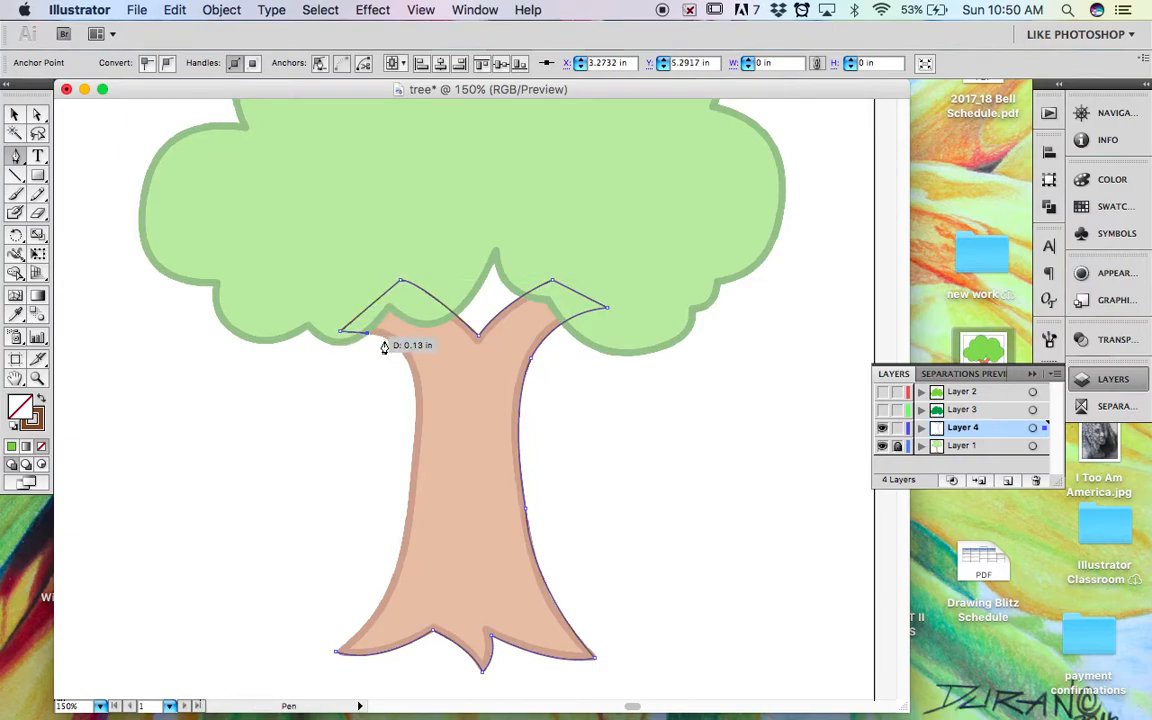
Trace the trunk's left side down to the starting root tip, close the path, and swap its brown stroke to fill.
left_click_drag(418, 421, 418, 448)
left_click(413, 392)
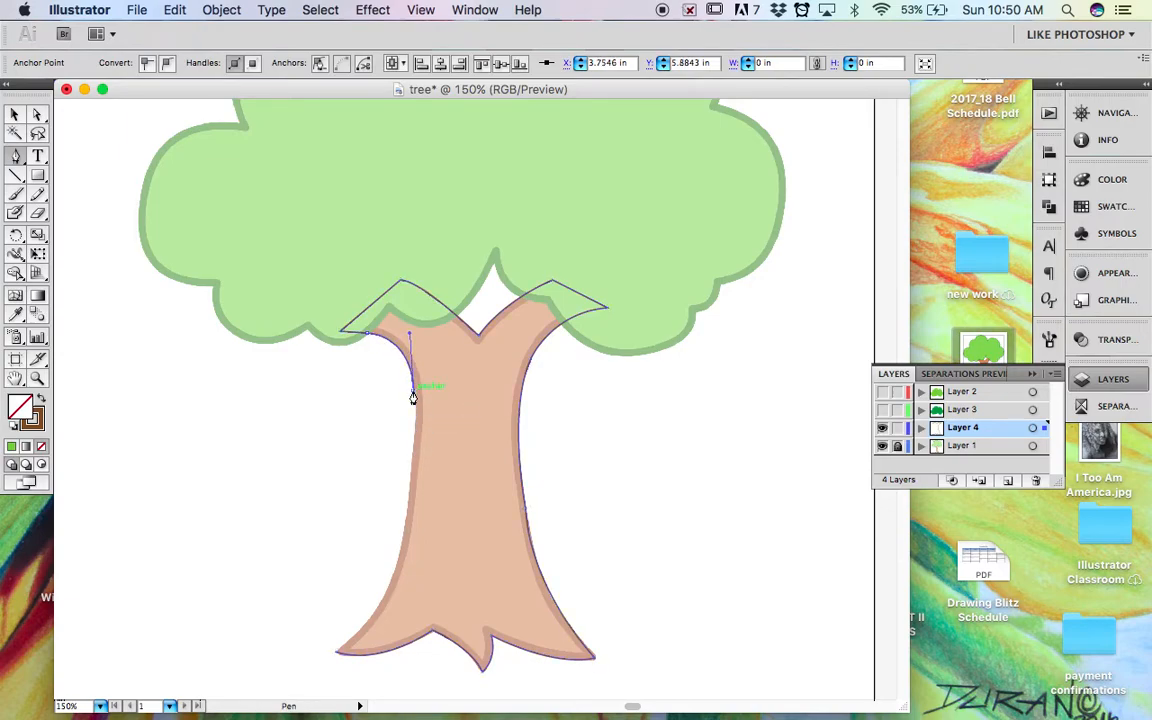
left_click_drag(389, 584, 337, 653)
left_click(389, 583)
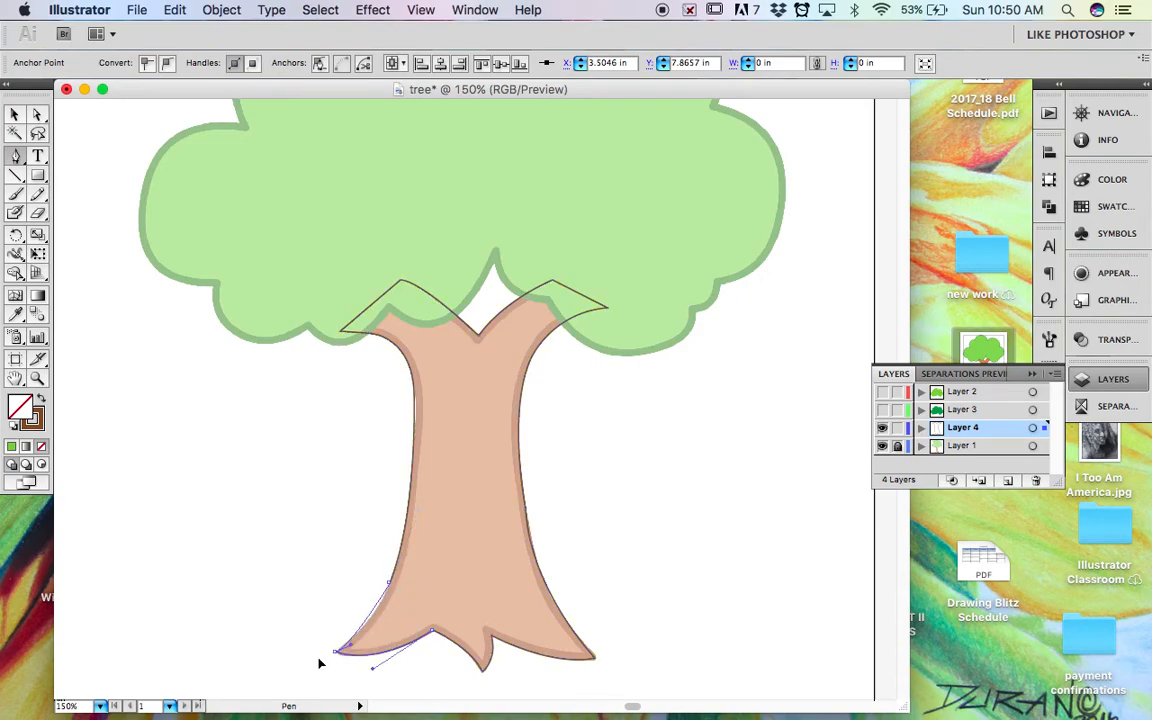
left_click(40, 401)
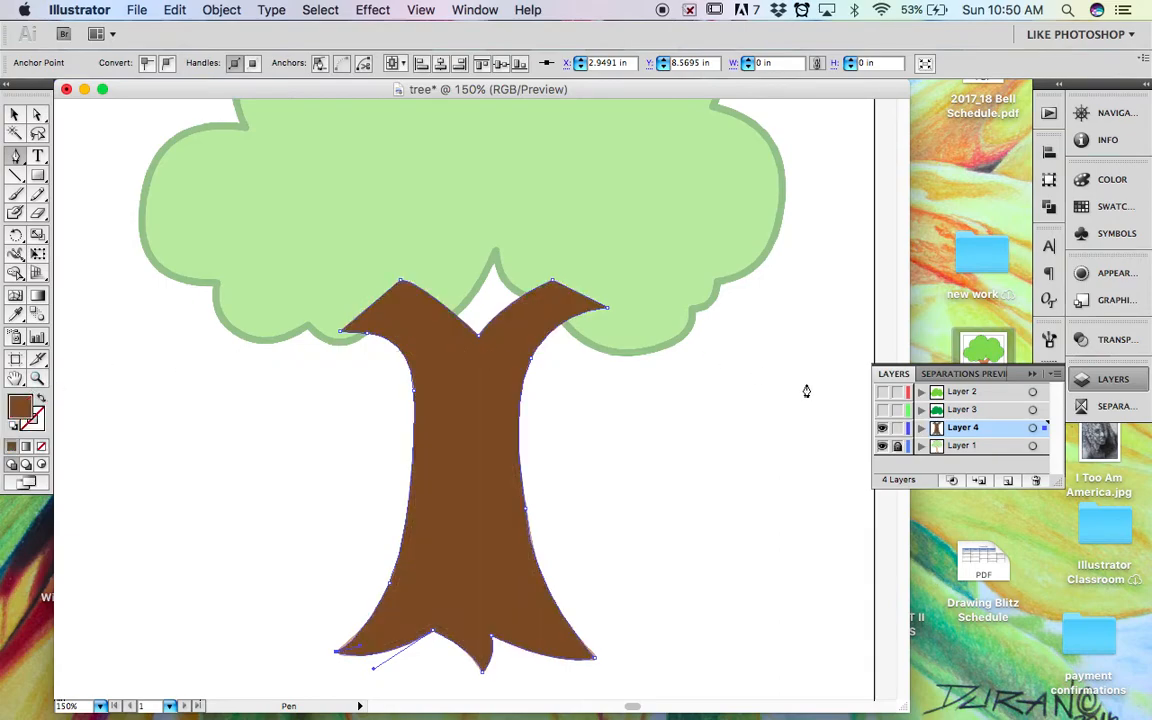
Lock and hide Layer 4 with the dark trunk, and add a new layer directly above it.
left_click(898, 430)
left_click(883, 429)
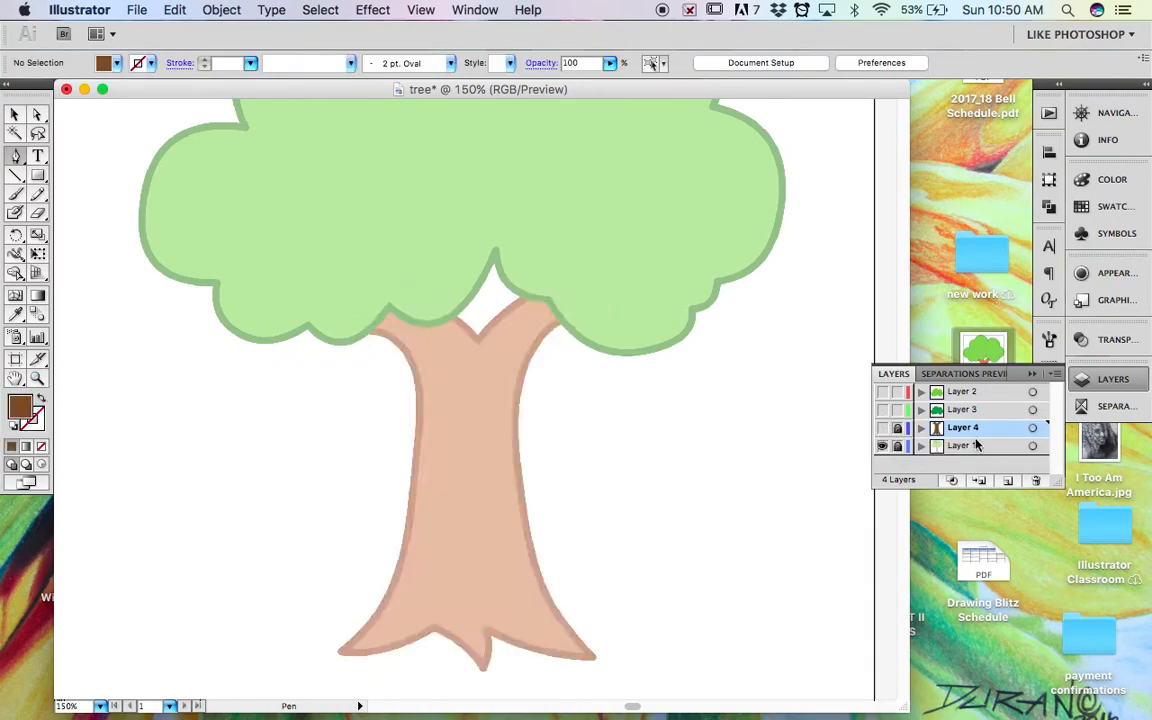
left_click(1009, 482)
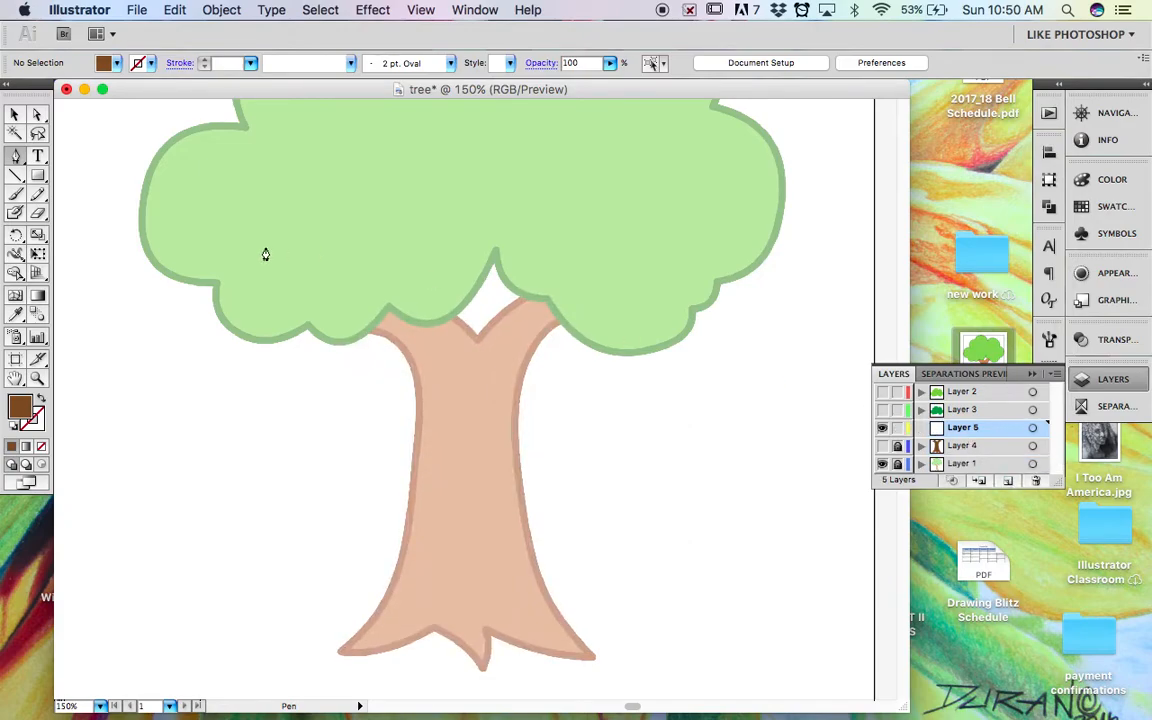
Set up the Pen tool with no fill and a light brown stroke (C=25 M=40 Y=65 K=0).
left_click(116, 64)
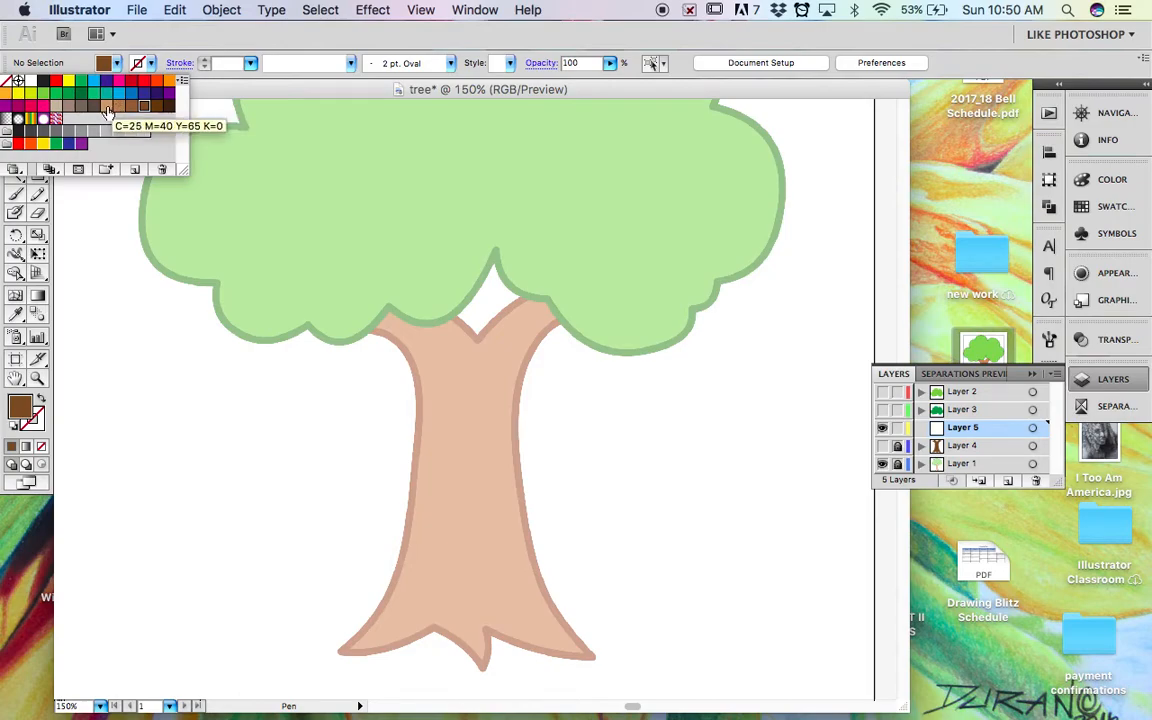
left_click(107, 105)
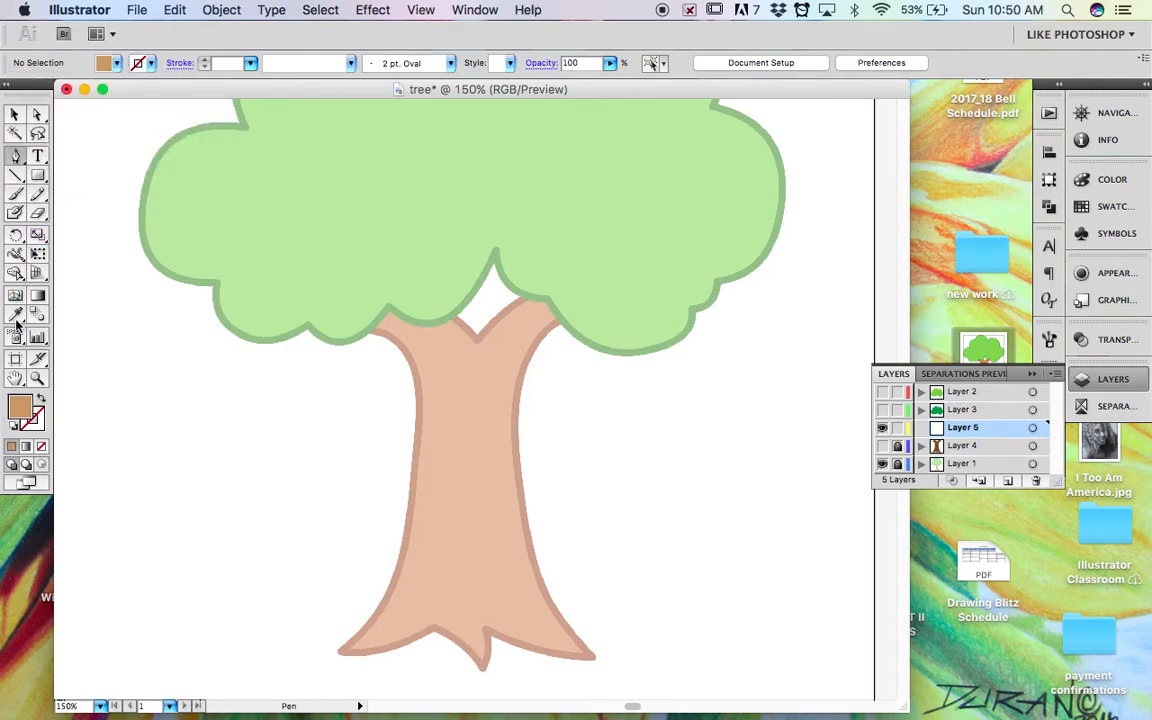
left_click(40, 399)
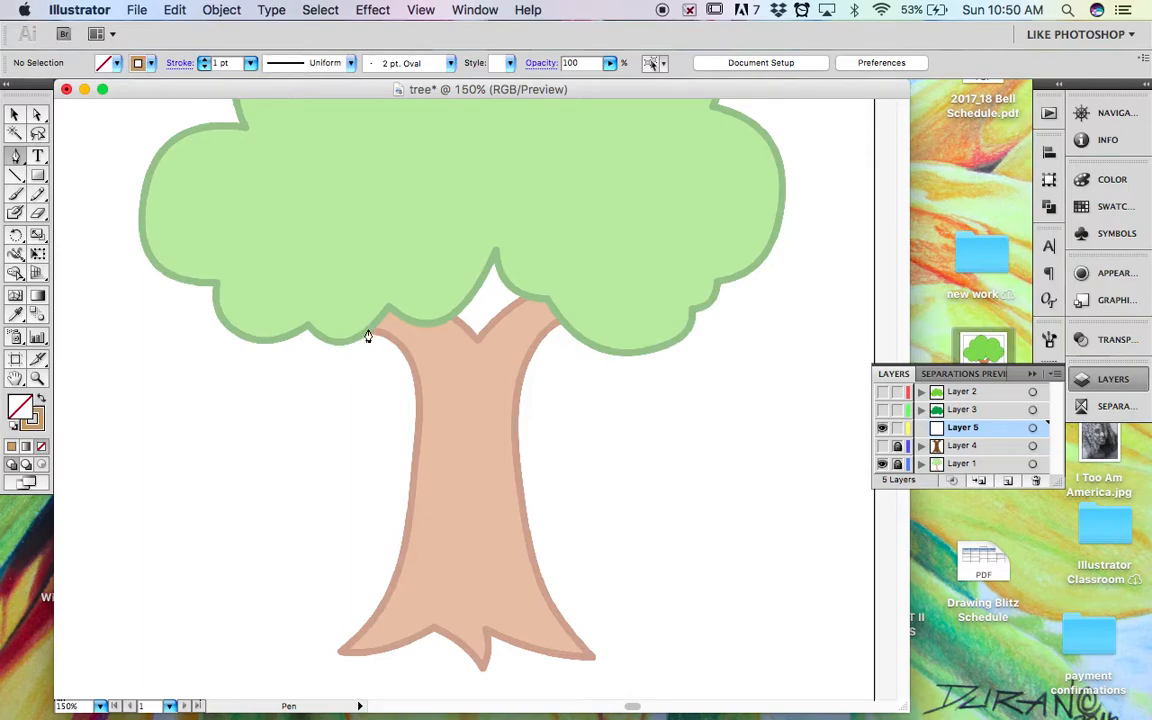
Trace the inner edge of the trunk's left side from inside the canopy down to the left root tip, ending in a corner anchor.
left_click(356, 328)
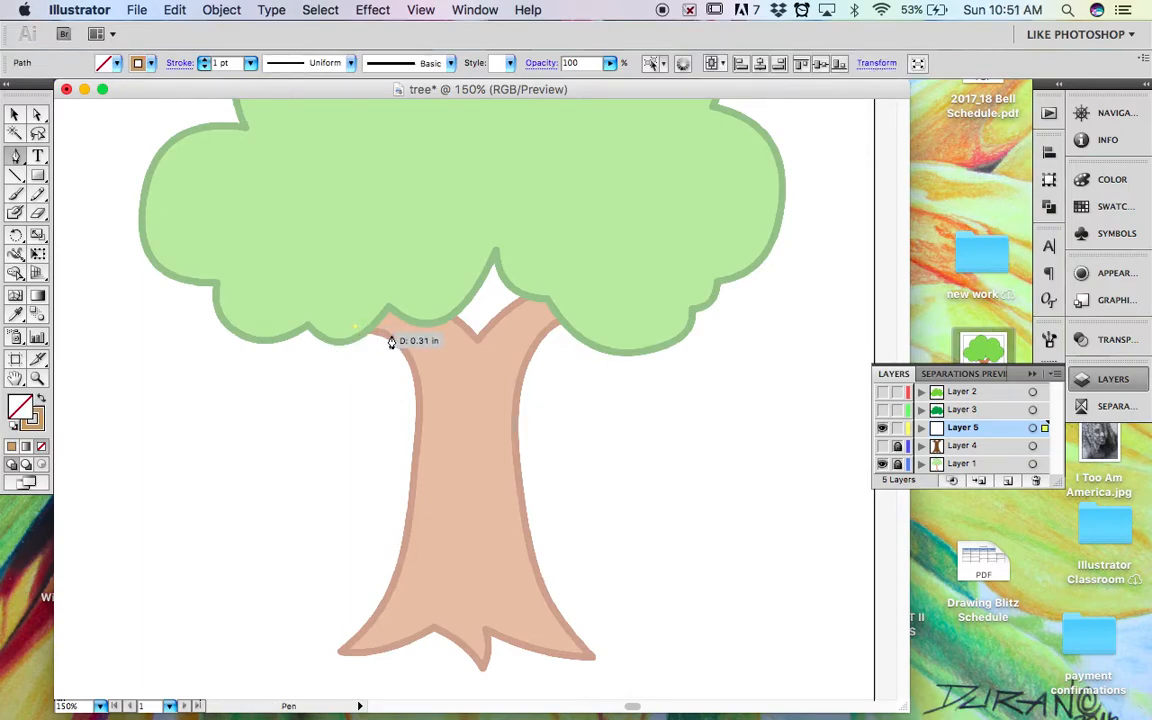
left_click_drag(406, 347, 420, 371)
left_click(406, 349)
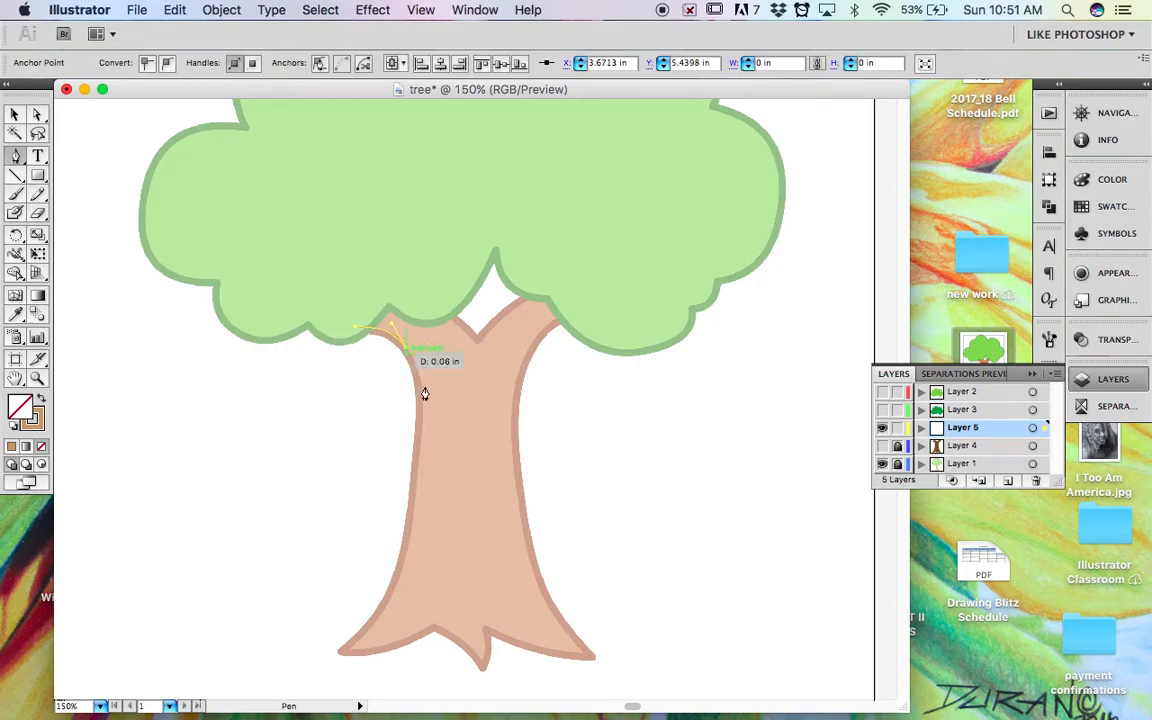
left_click_drag(420, 449, 411, 535)
left_click(420, 451)
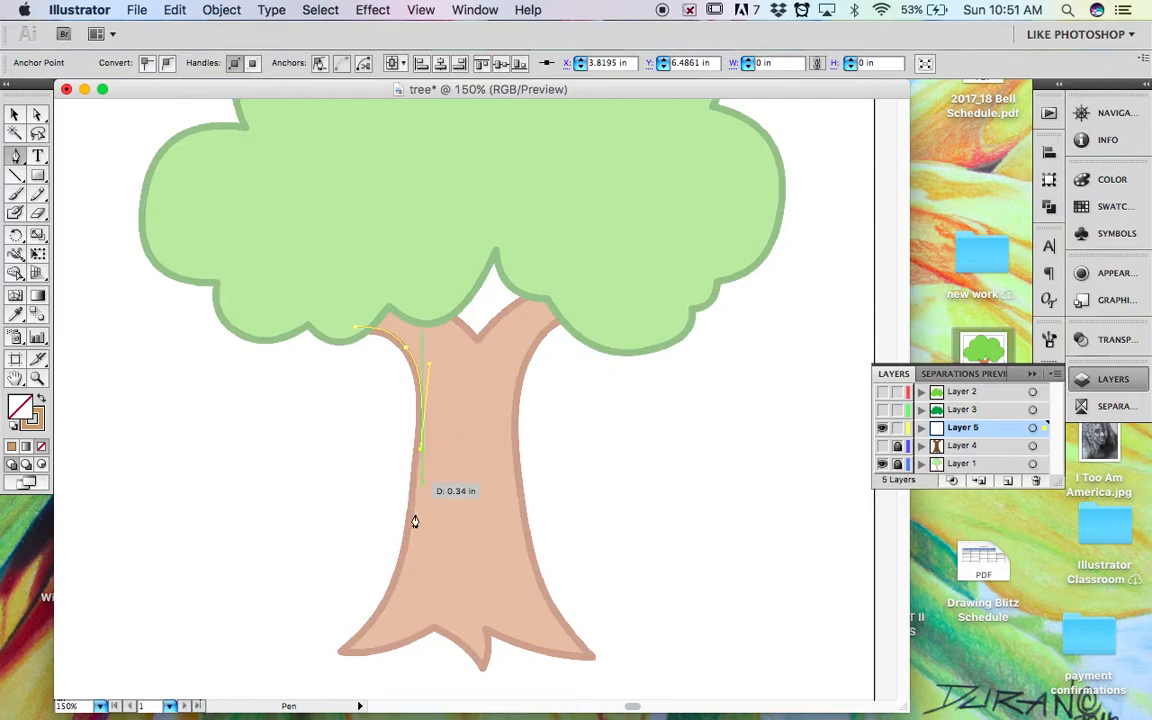
left_click_drag(348, 650, 282, 697)
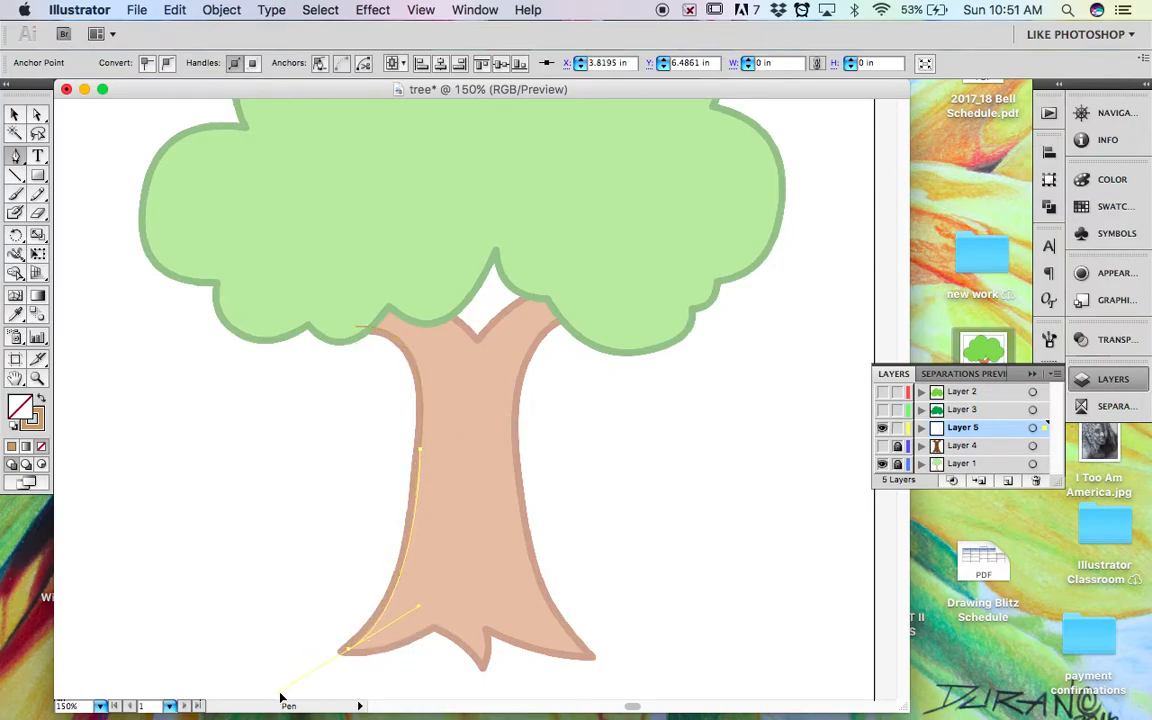
left_click(347, 651)
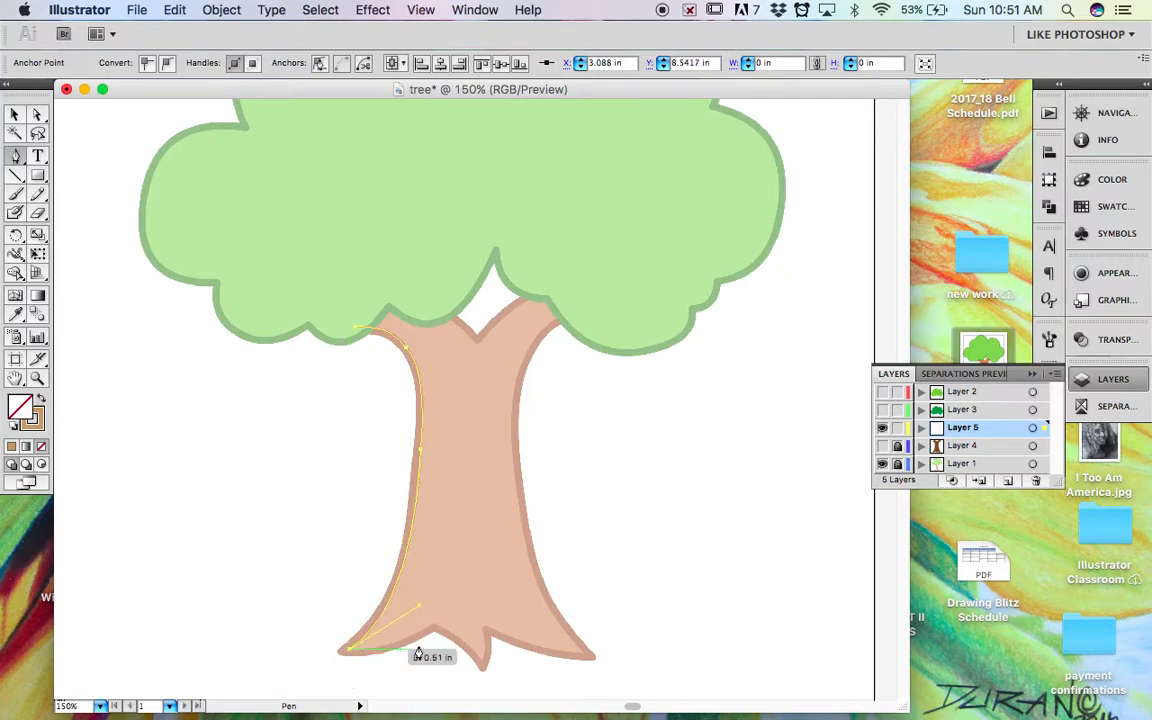
Trace the inner root edge from the left tip through the notches and middle point to the right tip.
left_click_drag(434, 629, 471, 599)
left_click_drag(483, 663, 477, 618)
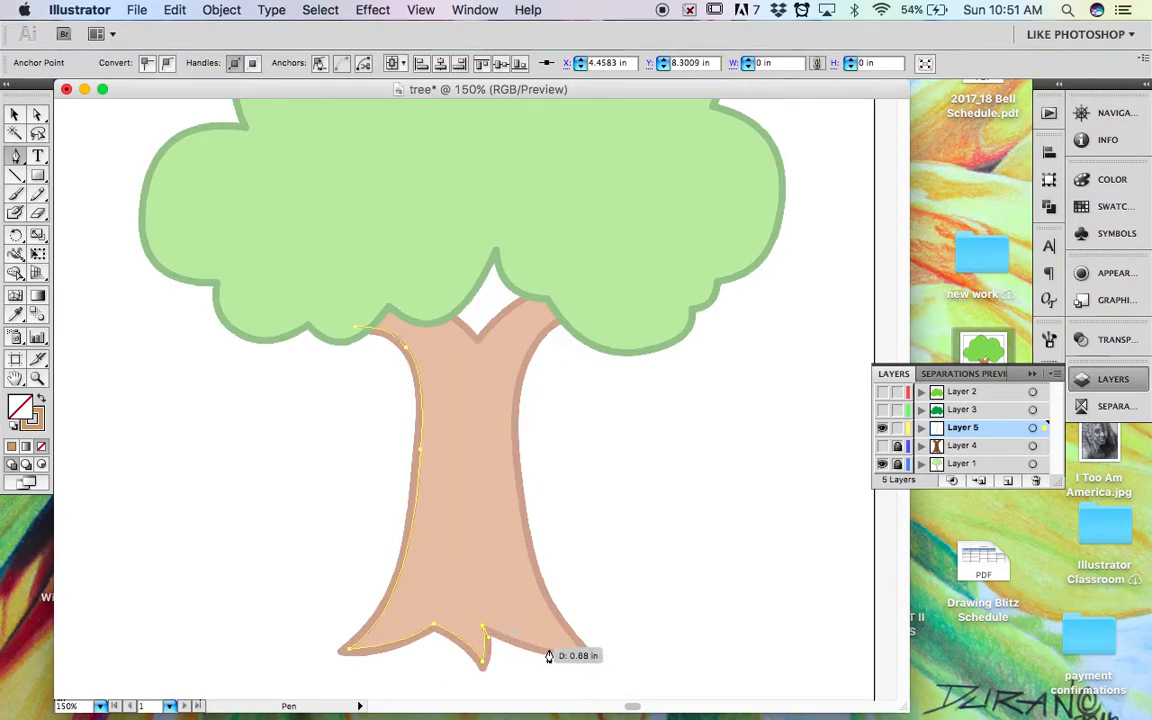
left_click_drag(592, 654, 600, 654)
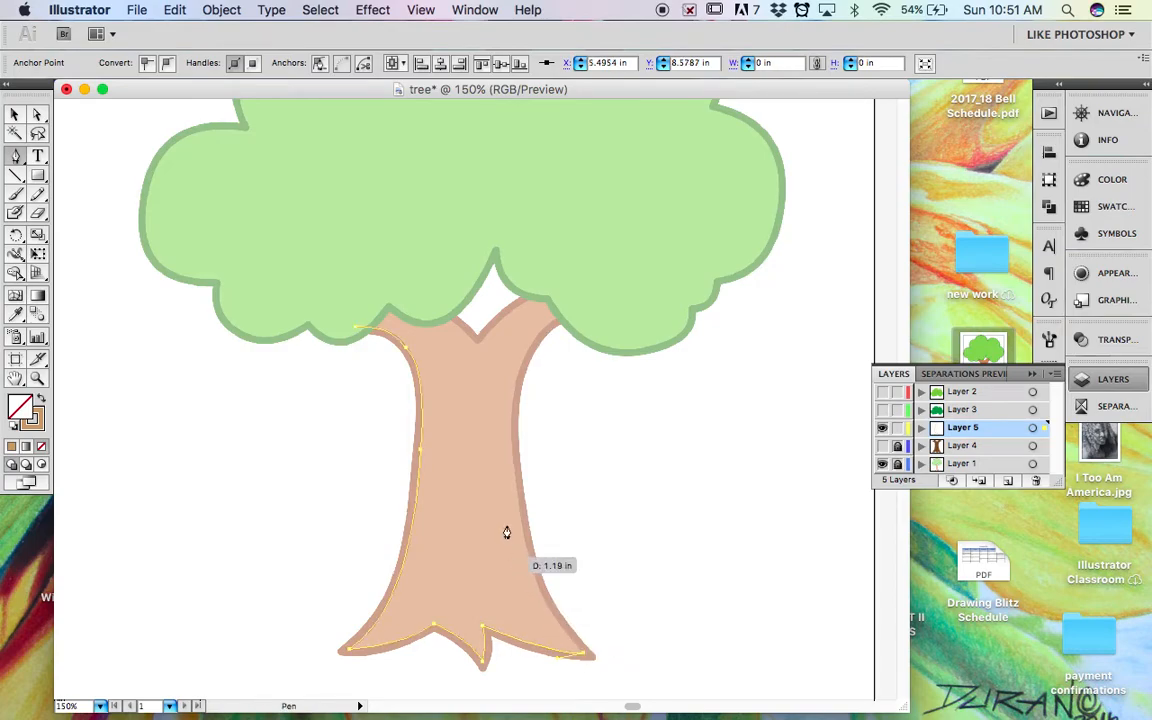
Trace the inner edge of the trunk's right side upward and across the right branch's end inside the canopy.
left_click_drag(511, 438, 508, 283)
left_click(511, 440)
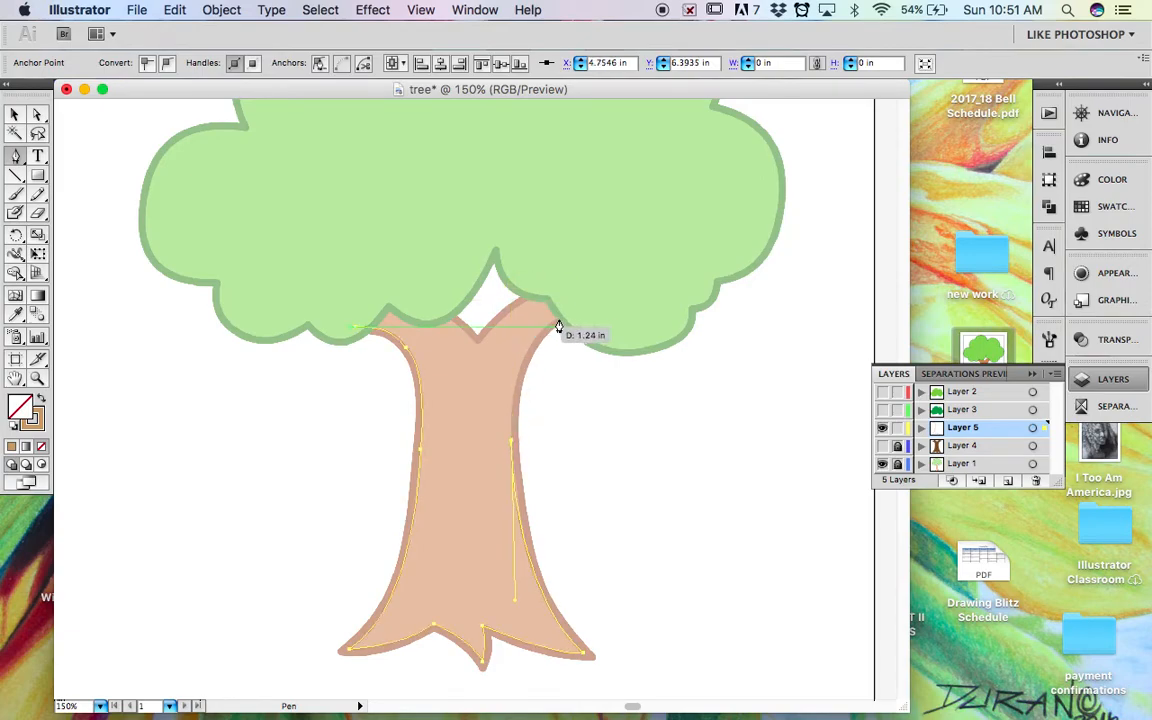
left_click_drag(566, 318, 652, 287)
left_click_drag(576, 314, 547, 292)
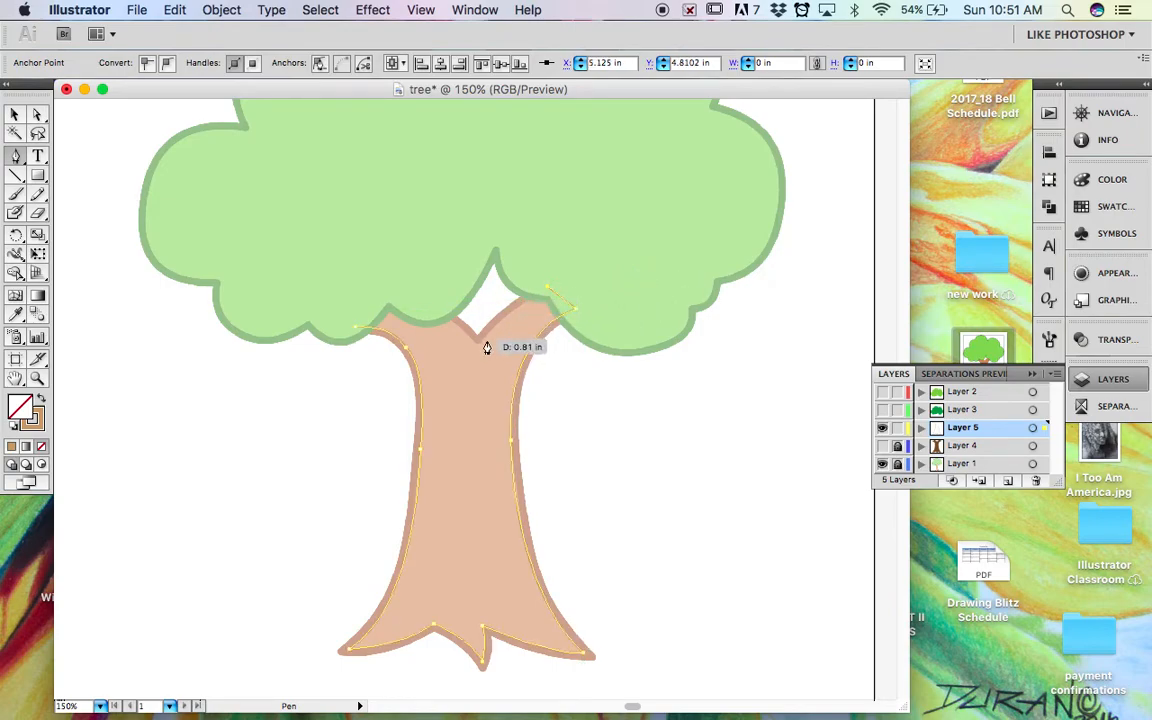
Trace the fork and left branch top, close the inner trunk path, and swap its light brown stroke to fill.
left_click_drag(477, 345, 455, 376)
left_click_drag(400, 291, 364, 289)
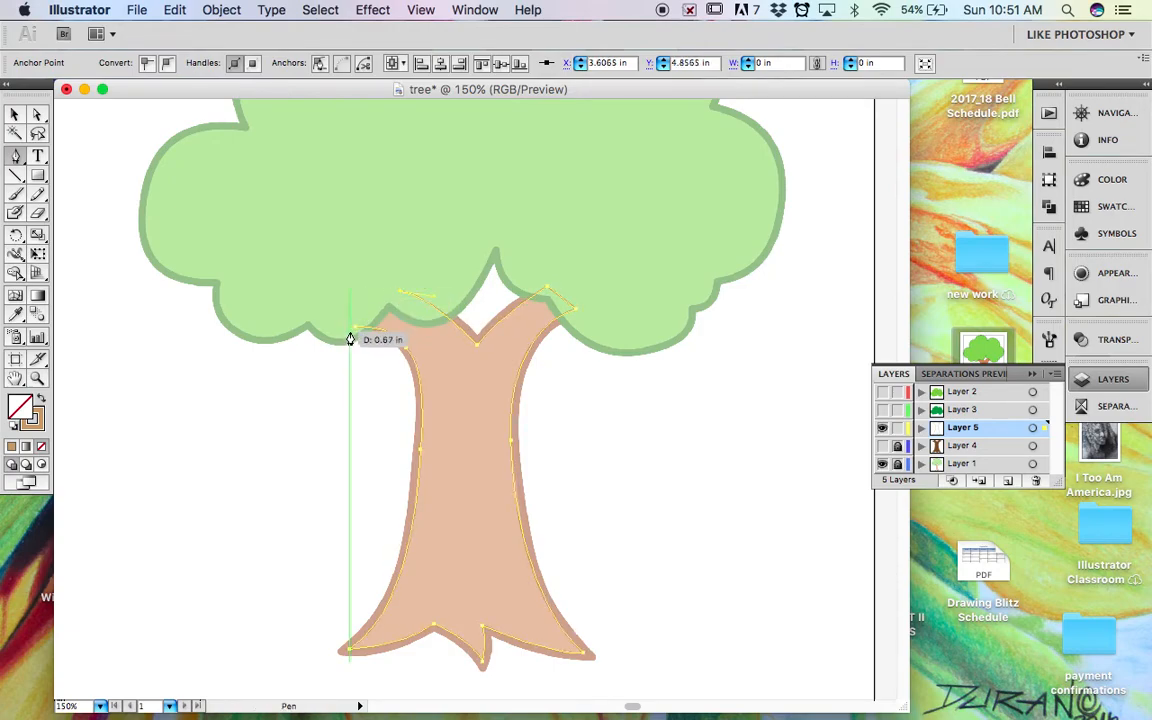
left_click(356, 327)
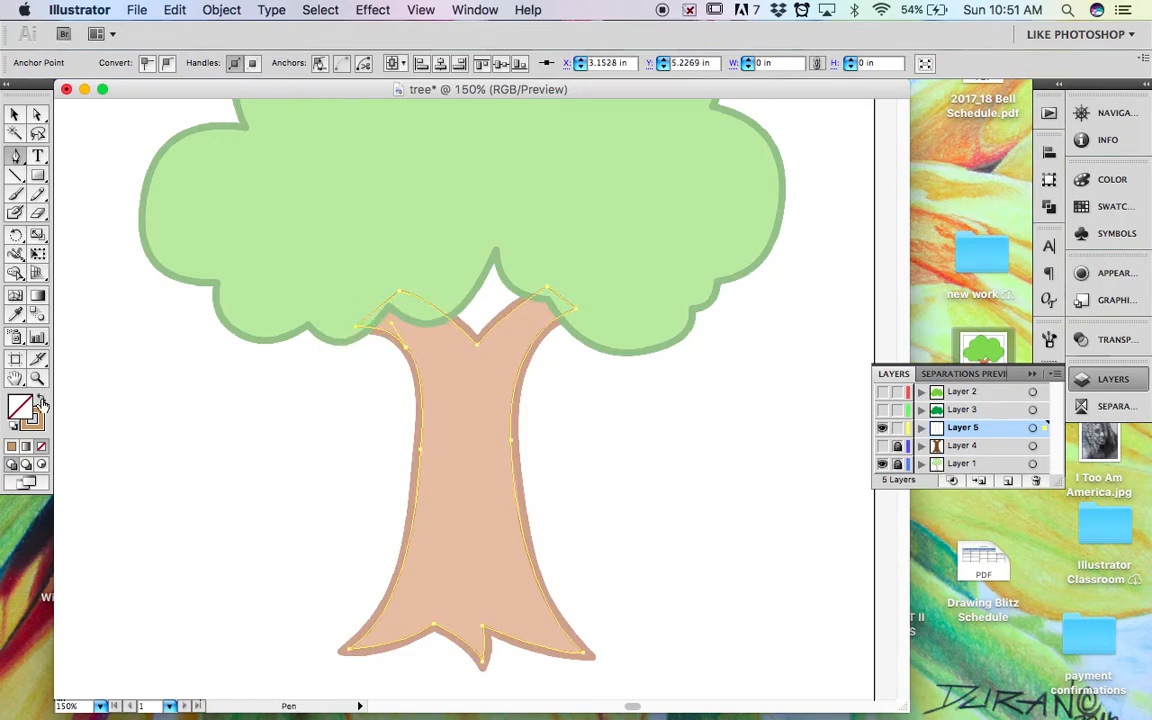
left_click(40, 399)
Show Layers 4, 3 and 2 again, deselect the trunk, and view the whole tree at 100%.
left_click(16, 114)
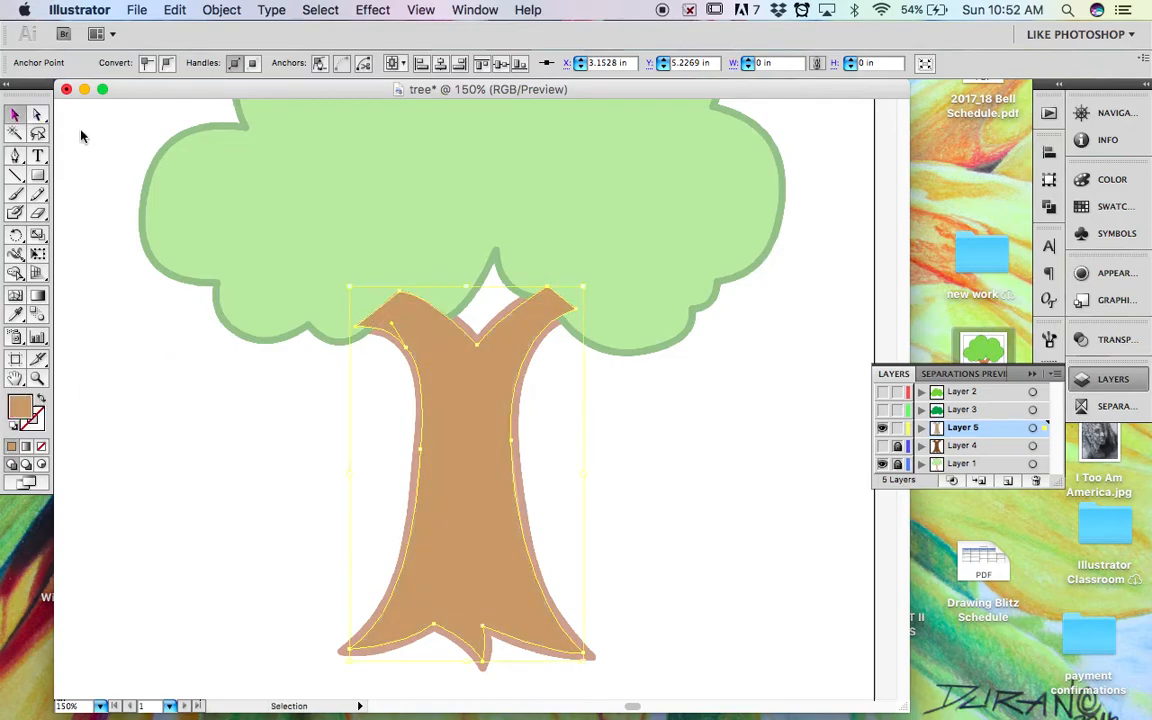
left_click(882, 409)
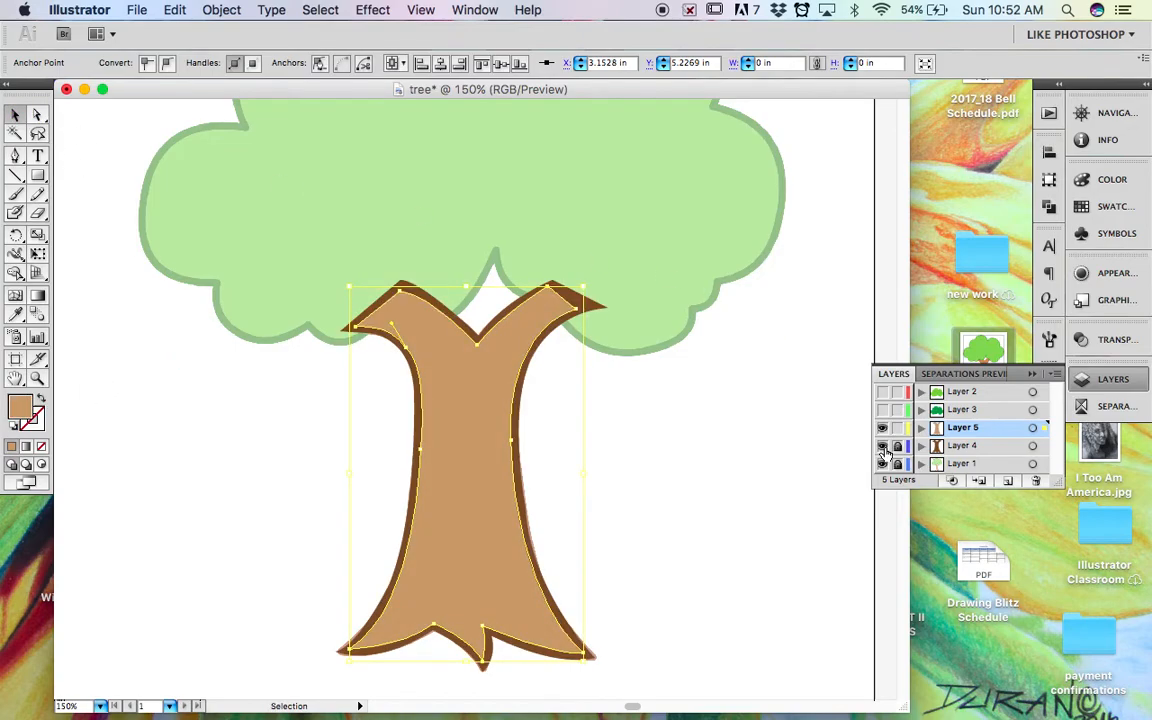
left_click(882, 391)
left_click(882, 392)
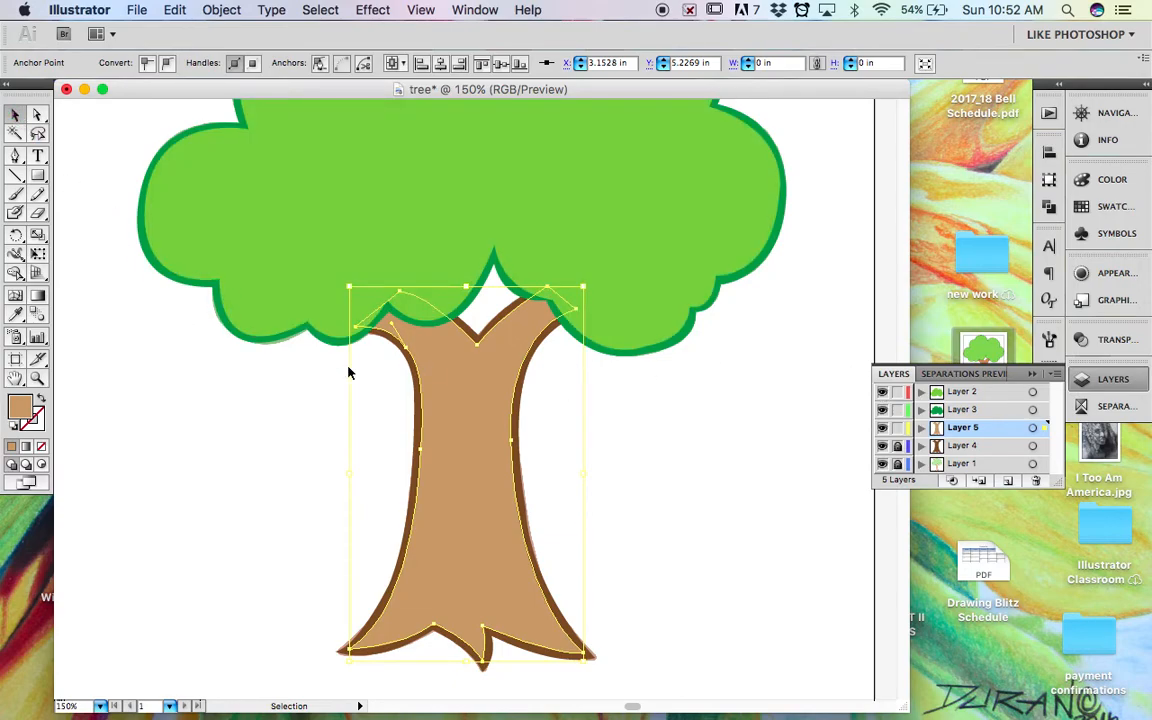
left_click(793, 481)
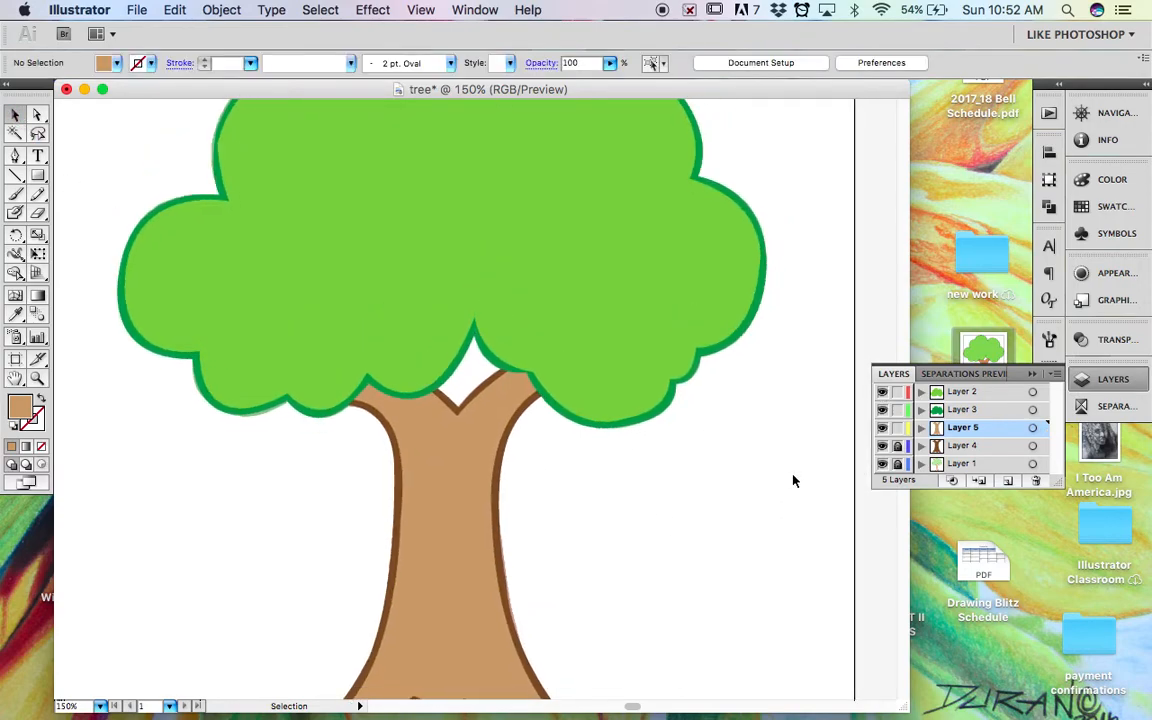
key("super+0")
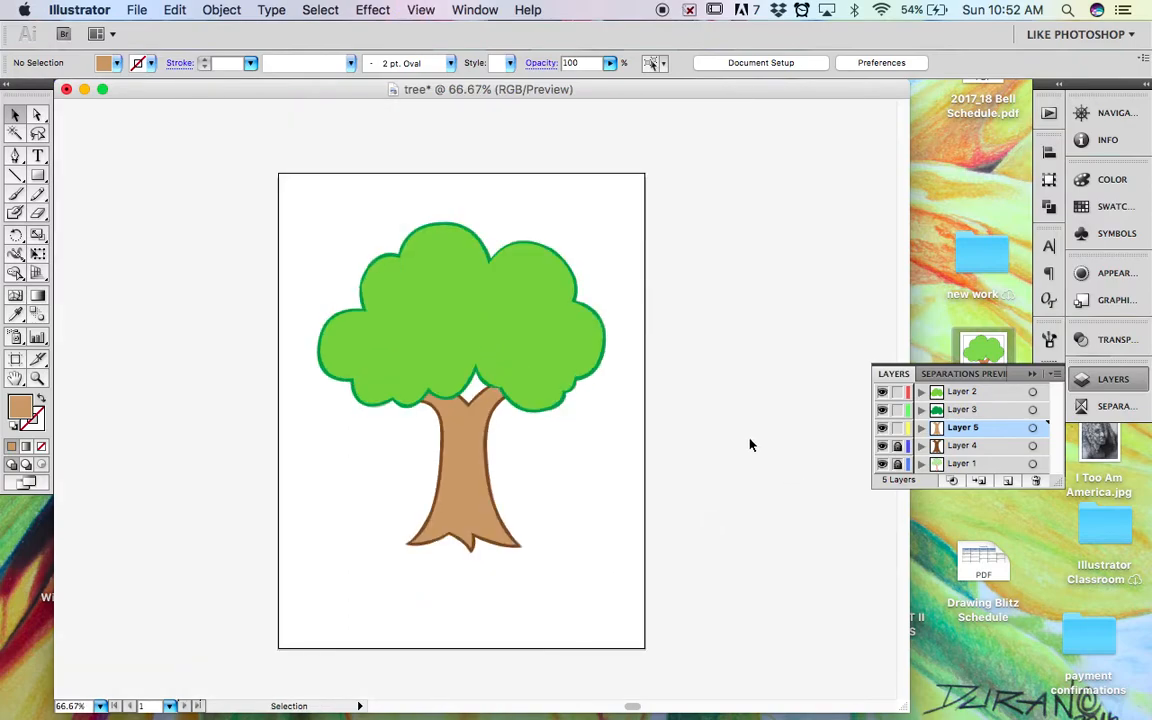
key("super+1")
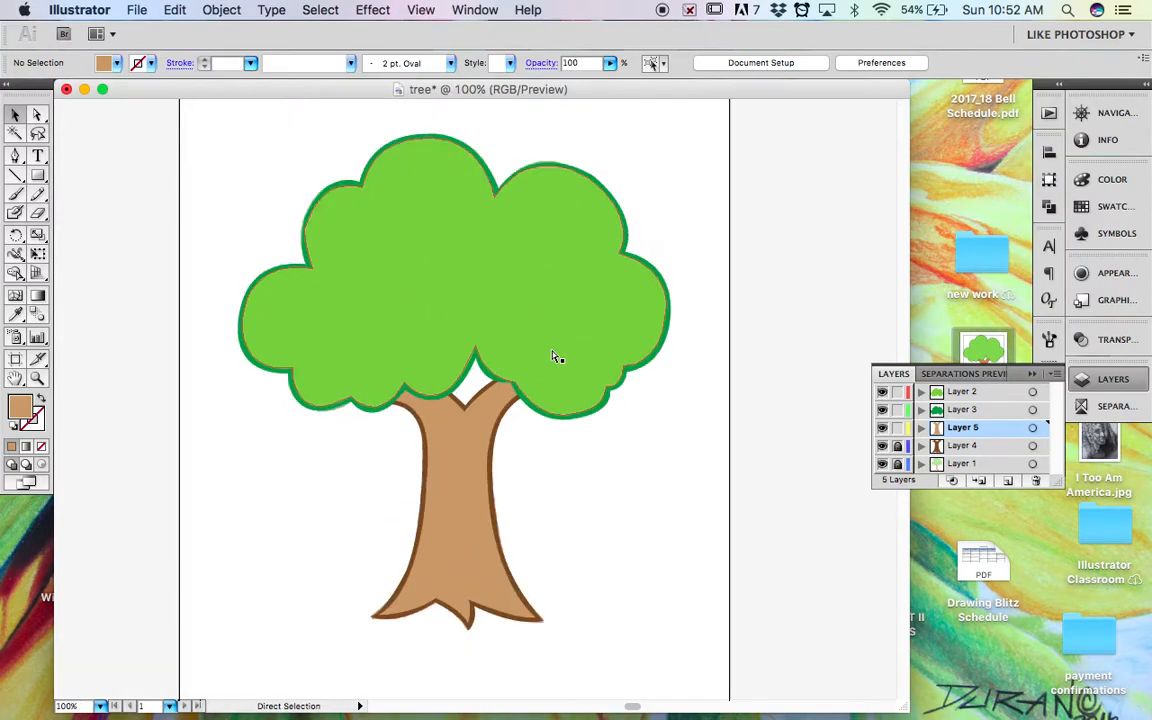
Lock Layer 5, Layer 3 and Layer 2.
left_click(897, 429)
left_click(897, 411)
left_click(896, 393)
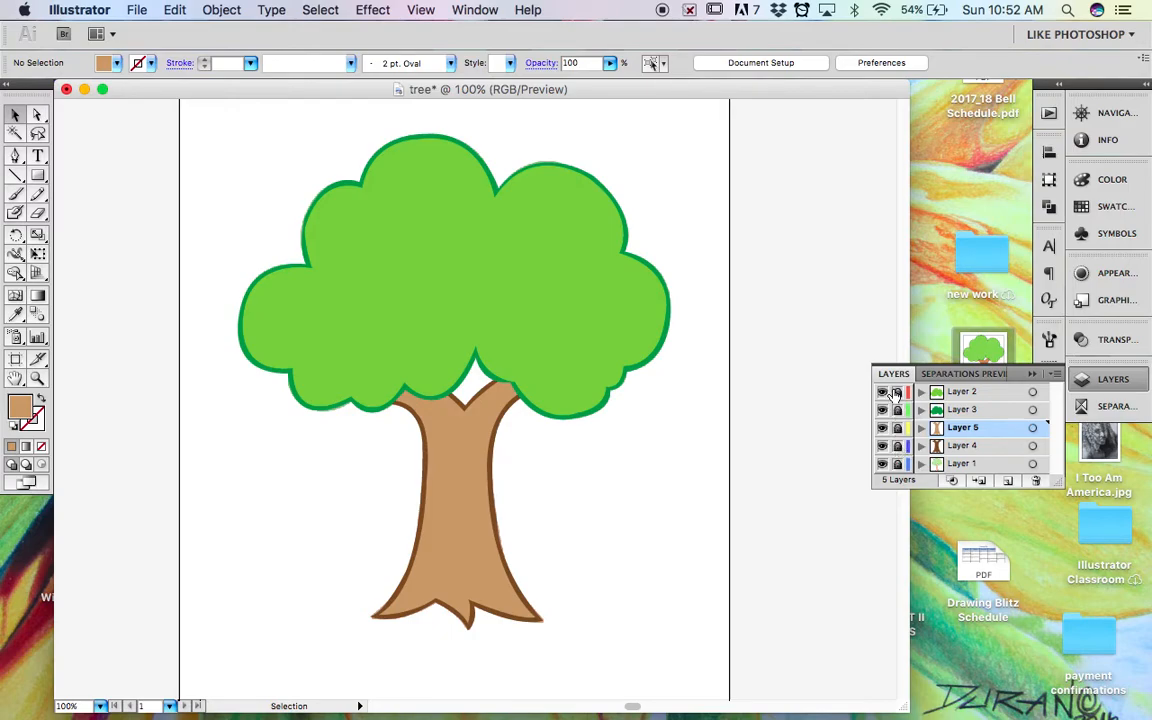
Hide Layers 2, 3, 5 and 4 so only the Layer 1 template shows.
mouse_move(883, 450)
left_mouse_down()
mouse_move(883, 393)
mouse_move(884, 449)
left_mouse_up()
left_click_drag(882, 391, 884, 440)
left_click(883, 445)
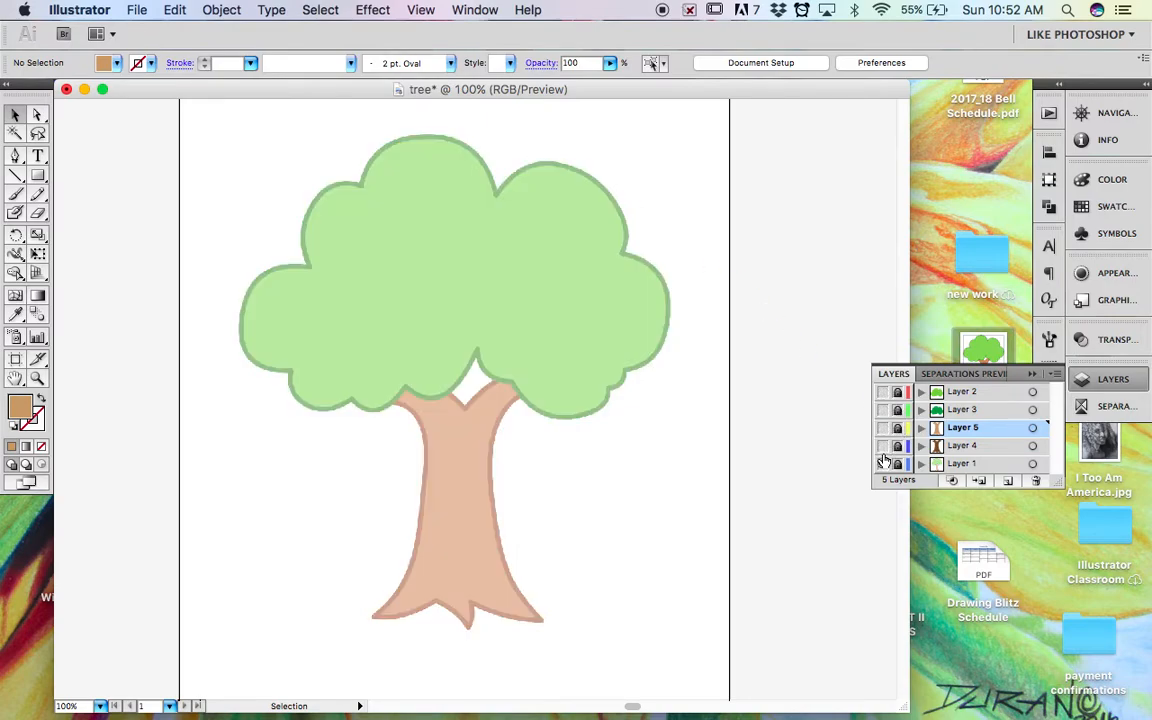
Show and unlock Layer 2, select its light green canopy shape, and swap its fill to a stroke.
left_click(882, 392)
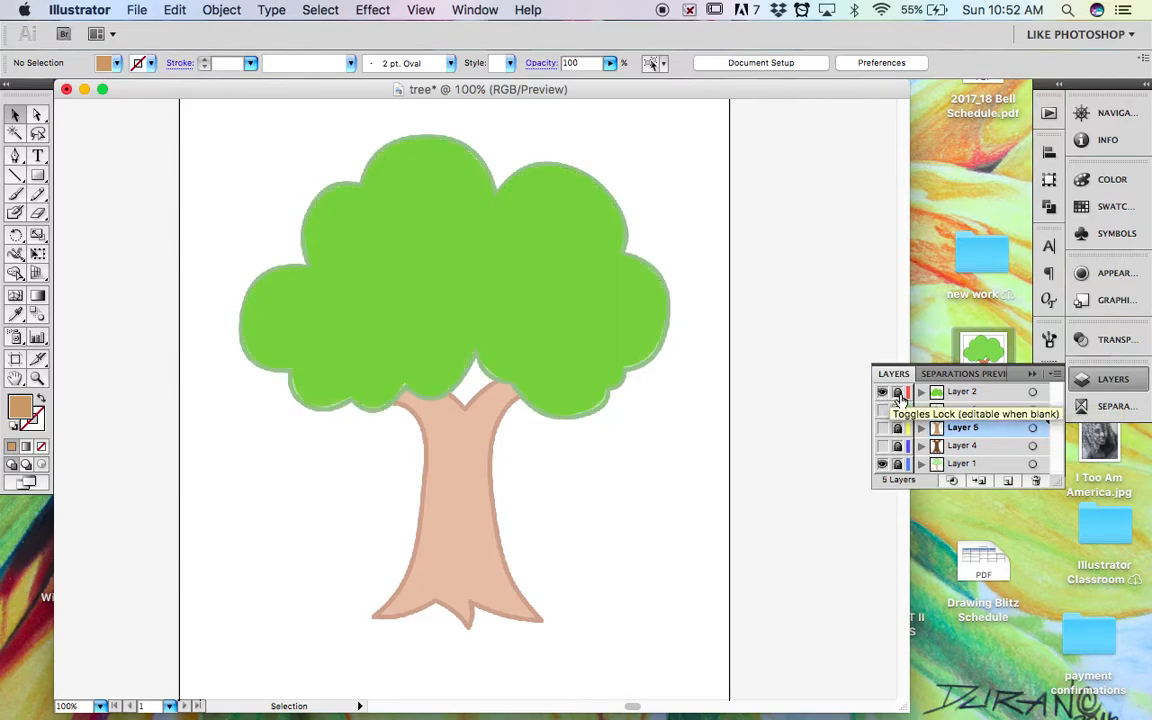
left_click(898, 393)
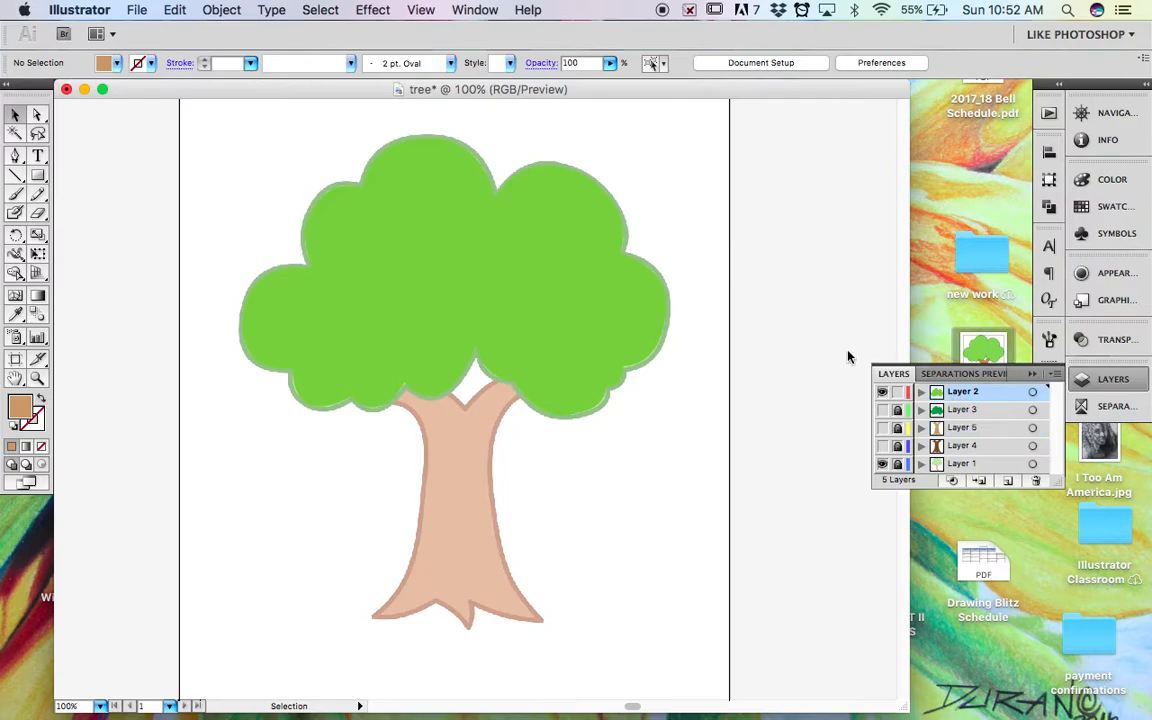
left_click(569, 273)
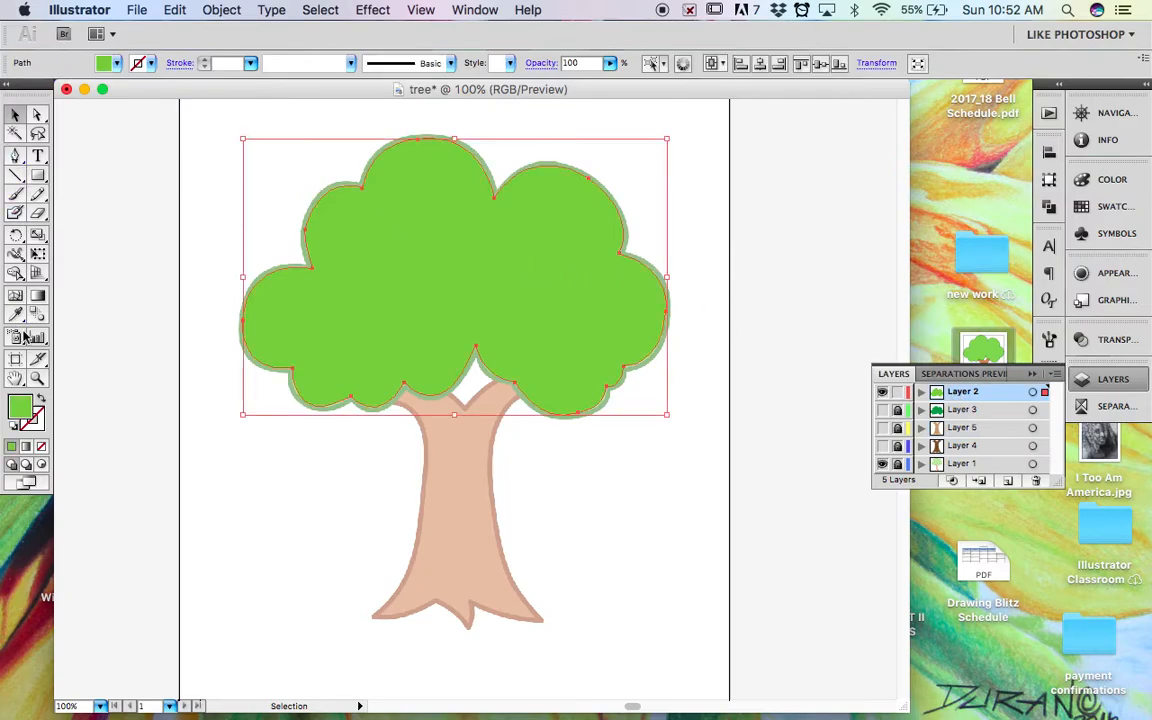
key("shift+x")
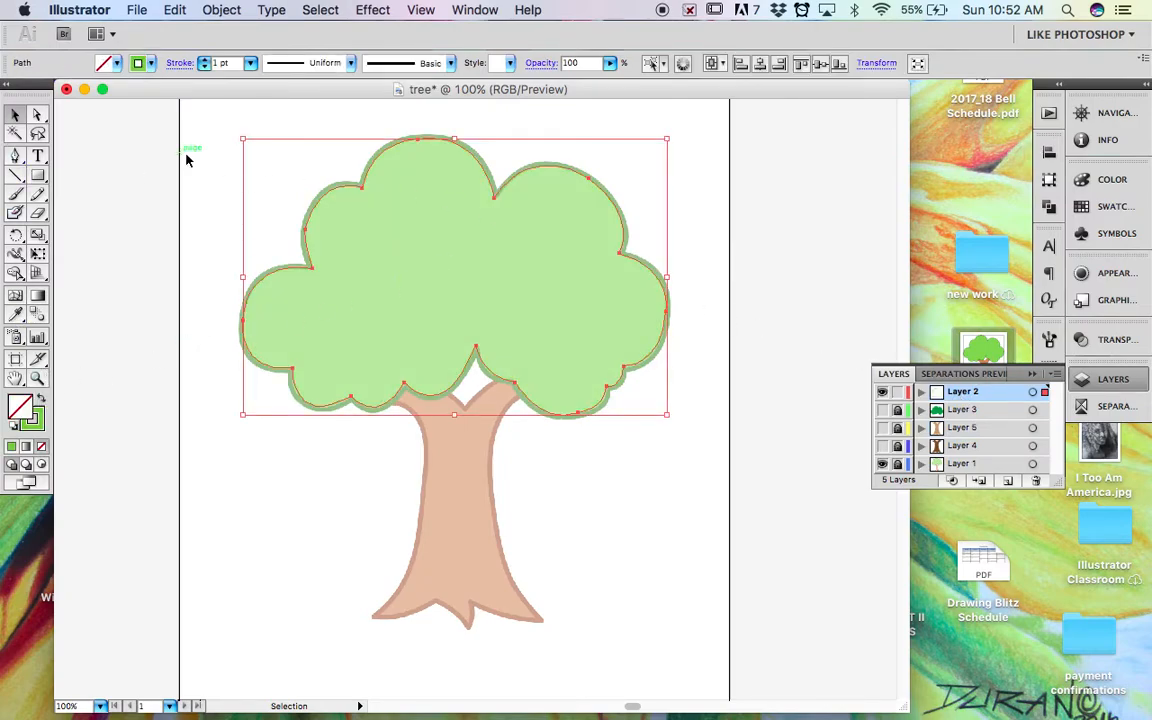
Move the anchor in the notch between the canopy's two top lobes to about X 4.875 in, Y 2.148 in with Direct Selection.
key("a")
key("super+equal")
key("super+equal")
key("super+equal")
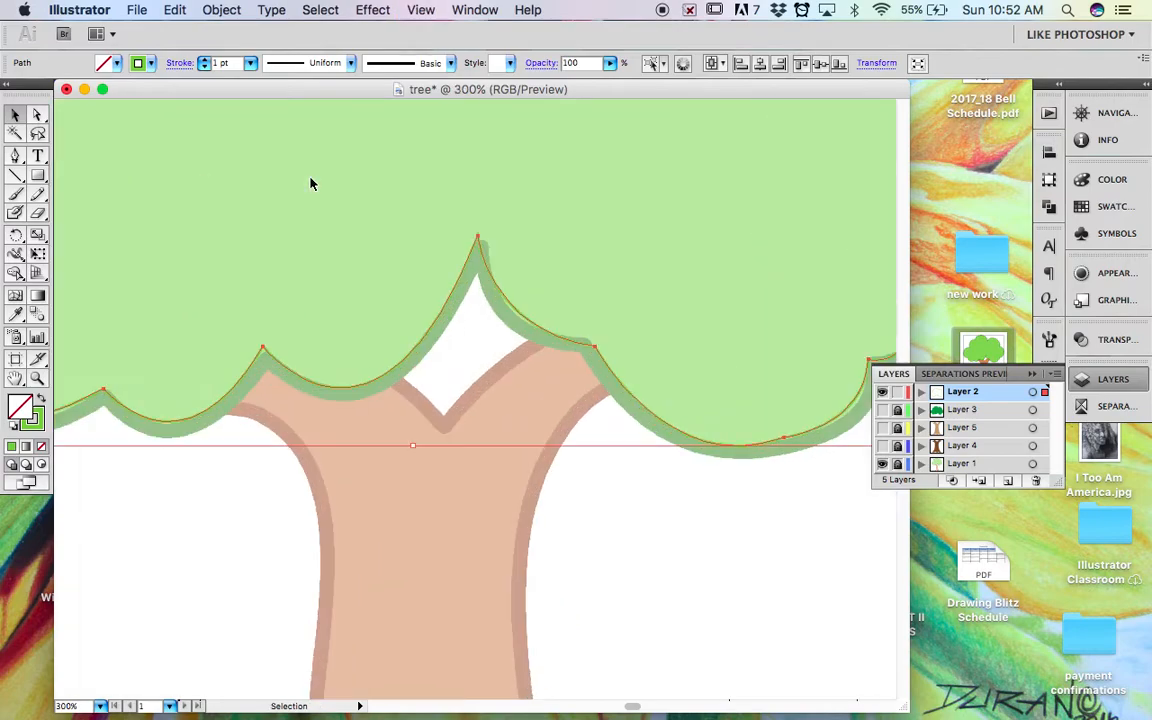
scroll(311, 183, "up", 10)
scroll(311, 183, "up", 2)
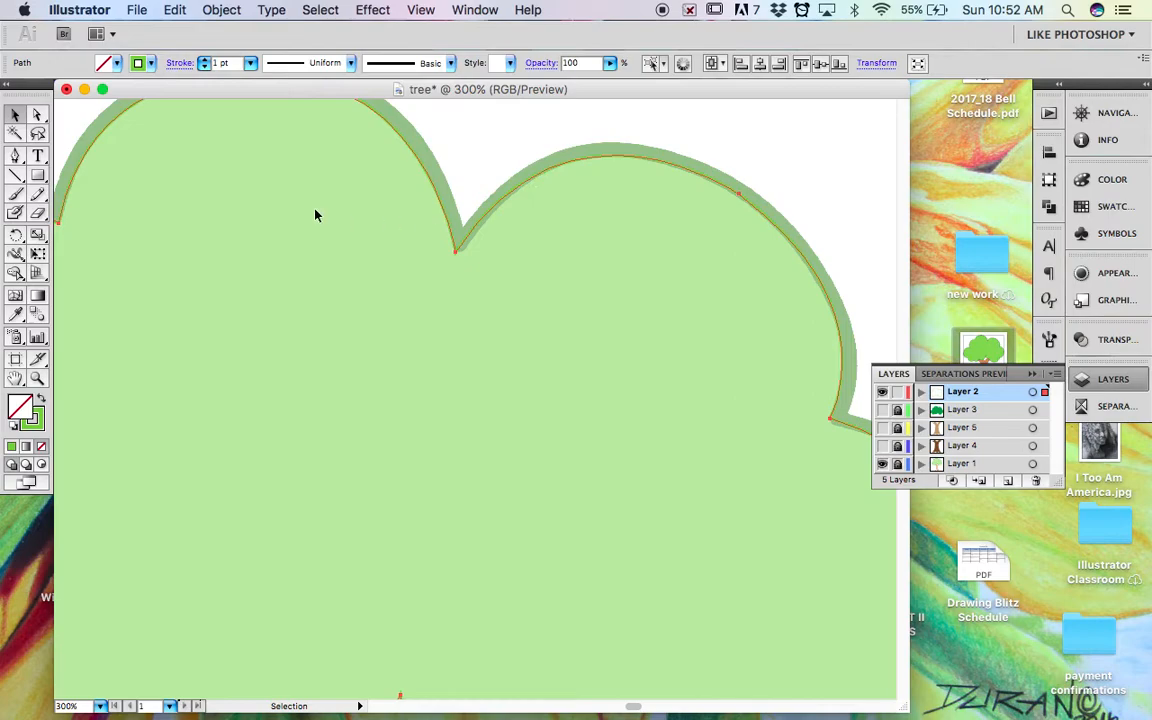
left_click(37, 114)
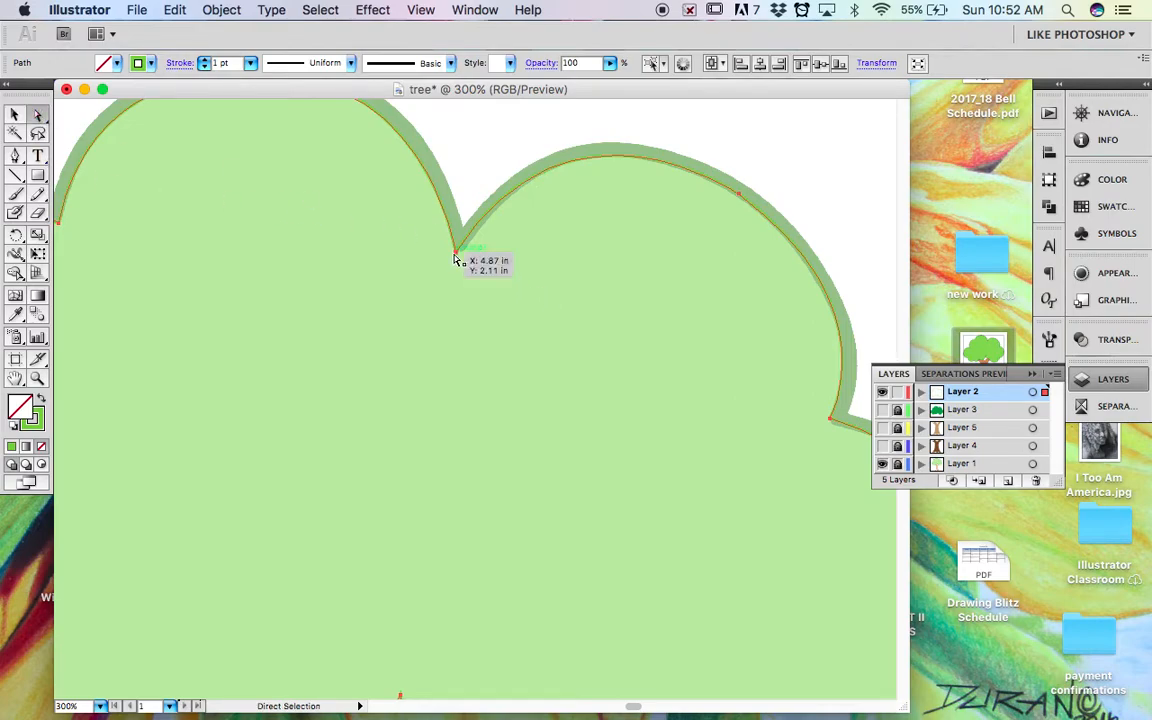
left_click_drag(456, 260, 458, 262)
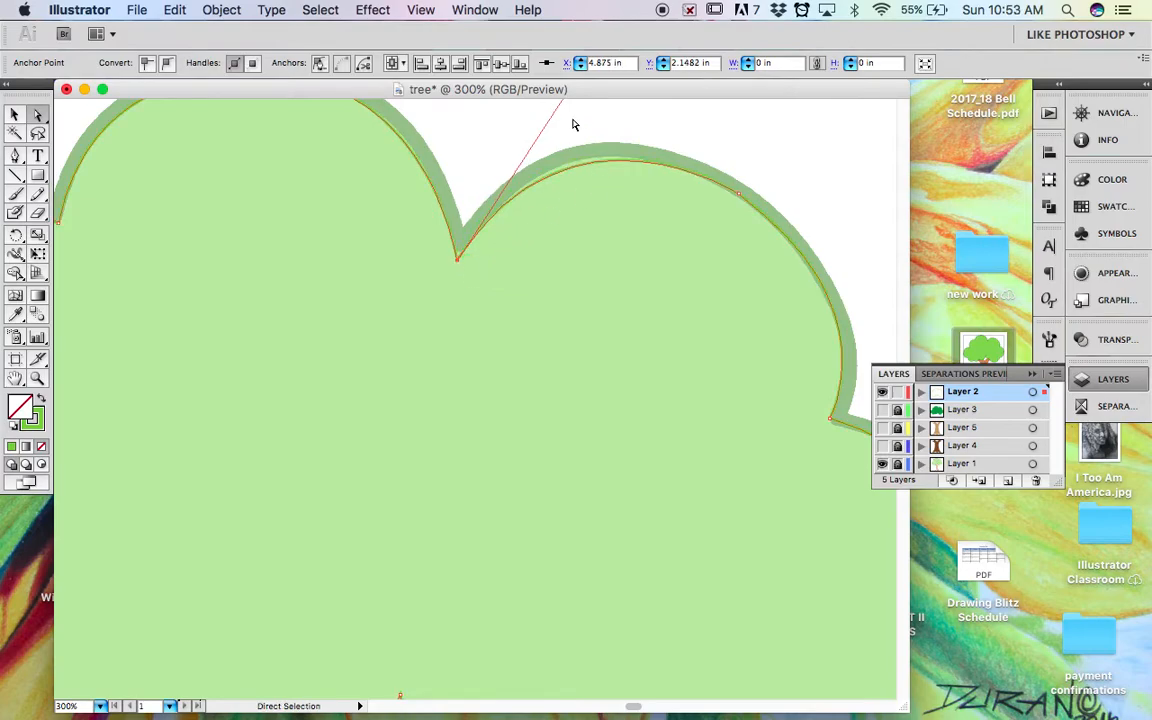
Adjust the direction handle of the top notch anchor so the canopy's upper right lobe follows the template outline.
scroll(563, 105, "up", 1)
scroll(563, 108, "up", 3)
left_click_drag(566, 122, 566, 127)
Position the corner anchor beneath the canopy's large right lobe at about X 6.856 in, Y 4.727 in.
scroll(315, 246, "down", 10)
scroll(315, 246, "right", 8)
scroll(309, 248, "down", 5)
scroll(309, 248, "left", 2)
left_click(668, 424)
left_click_drag(666, 420, 666, 425)
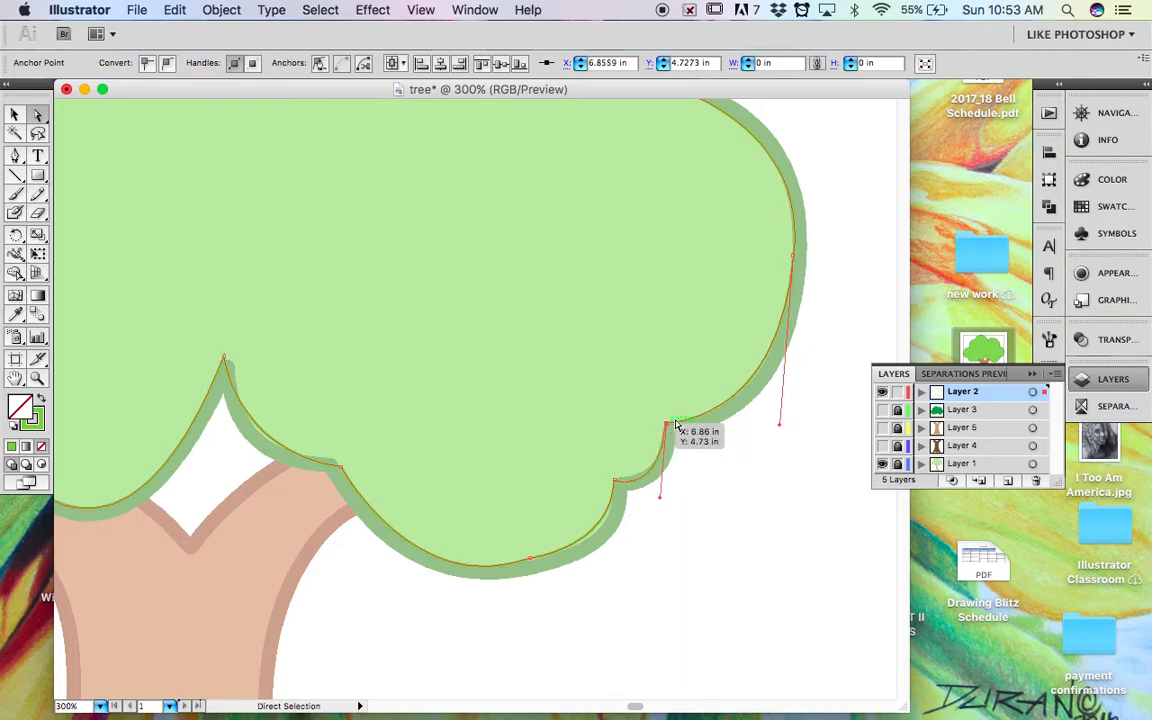
Reshape the curves on both sides of the next lower right anchor, near X 6.59 in, Y 5.02 in, with their handles.
left_click(615, 482)
left_click_drag(661, 497, 660, 487)
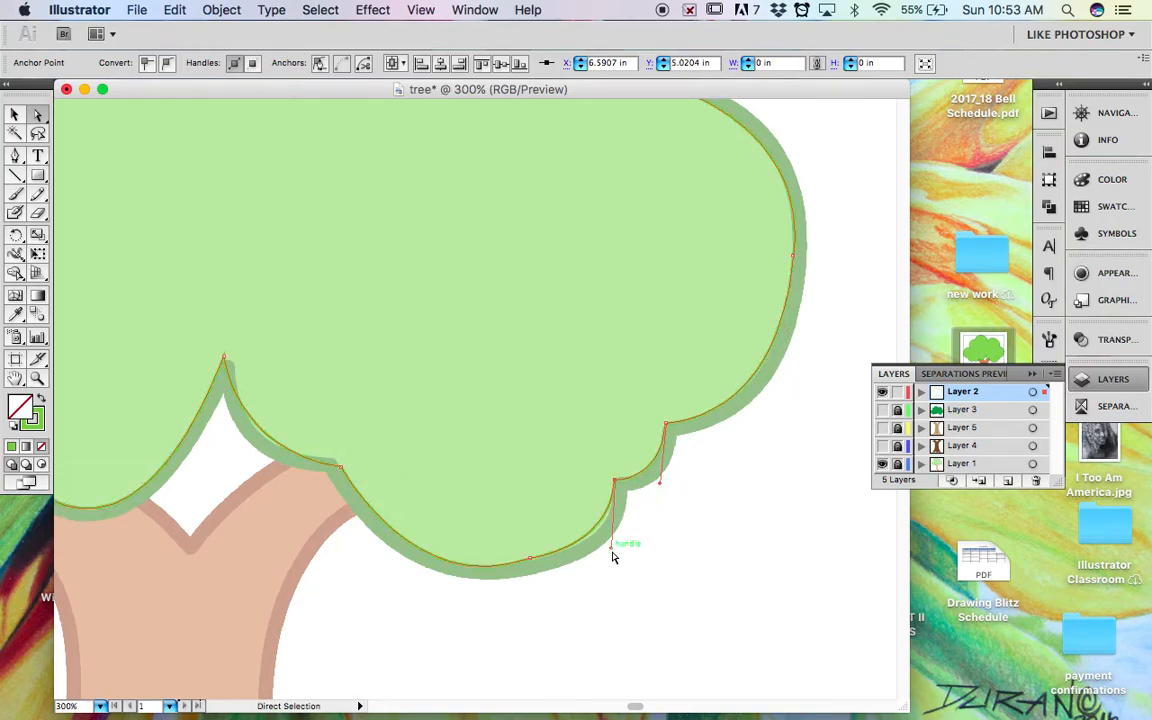
left_click_drag(613, 552, 625, 552)
Move the right branch anchor to about X 5.157 in, Y 4.912 in and the notch peak above the trunk to X 4.620 in, Y 4.329 in, adjusting their handles.
left_click_drag(342, 471, 337, 459)
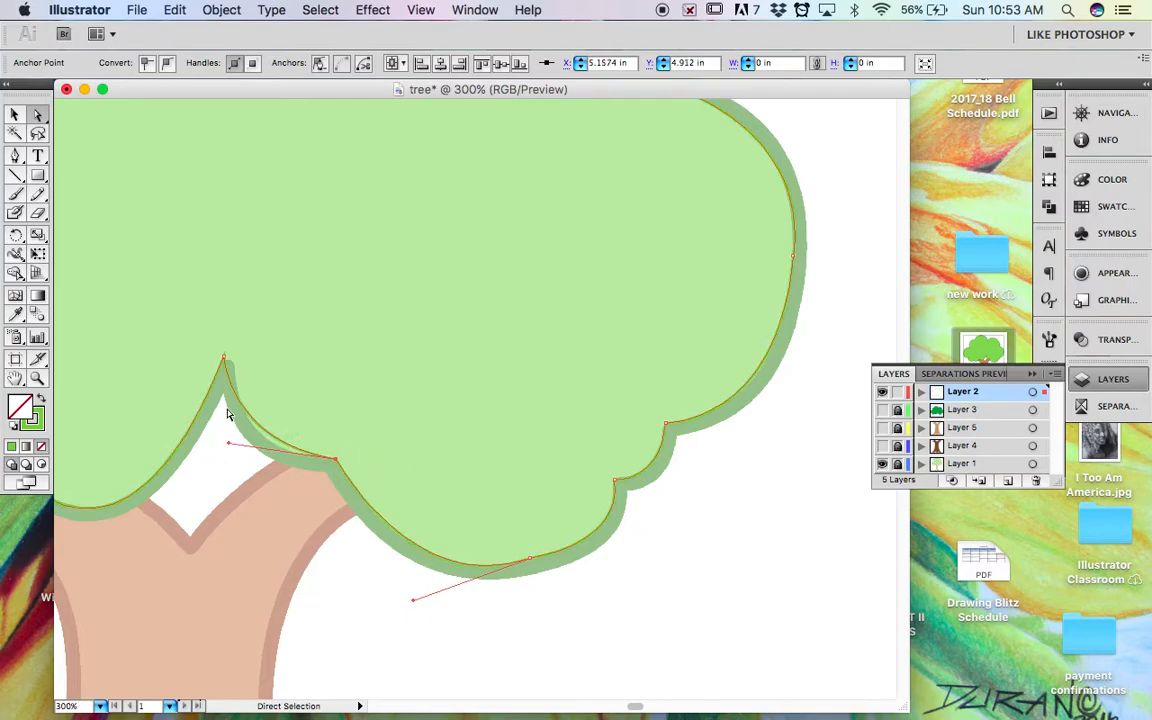
left_click_drag(226, 360, 230, 349)
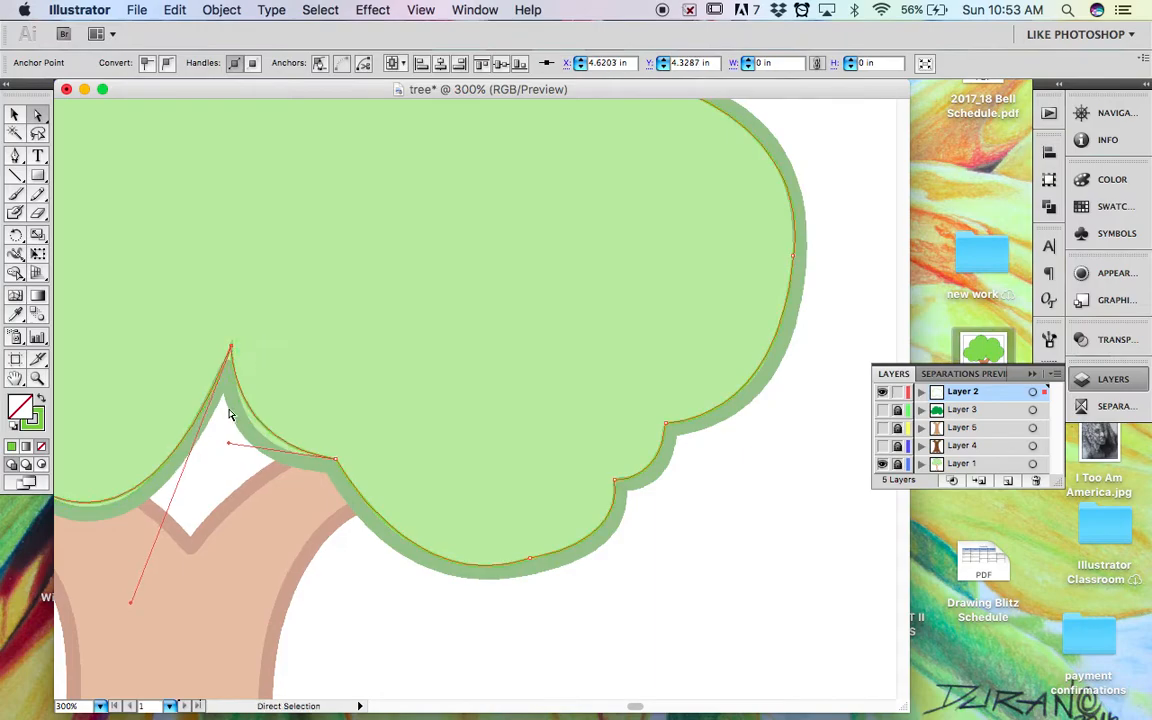
left_click_drag(229, 443, 229, 459)
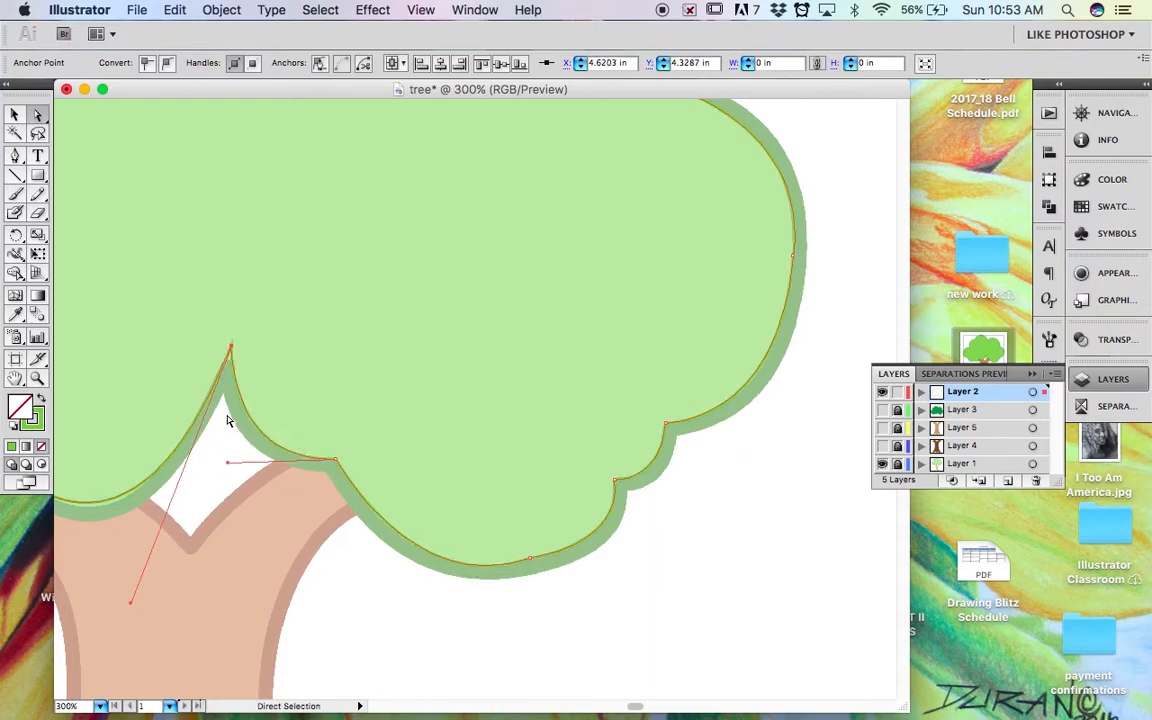
scroll(228, 421, "left", 5)
scroll(228, 421, "down", 3)
mouse_move(280, 534)
left_mouse_down()
mouse_move(260, 545)
mouse_move(275, 545)
left_mouse_up()
Select the lower left notch anchor near X 2.658 in, Y 5.171 in and adjust the handle shaping the lobe to its left.
scroll(141, 436, "left", 3)
scroll(141, 435, "left", 3)
left_click(181, 444)
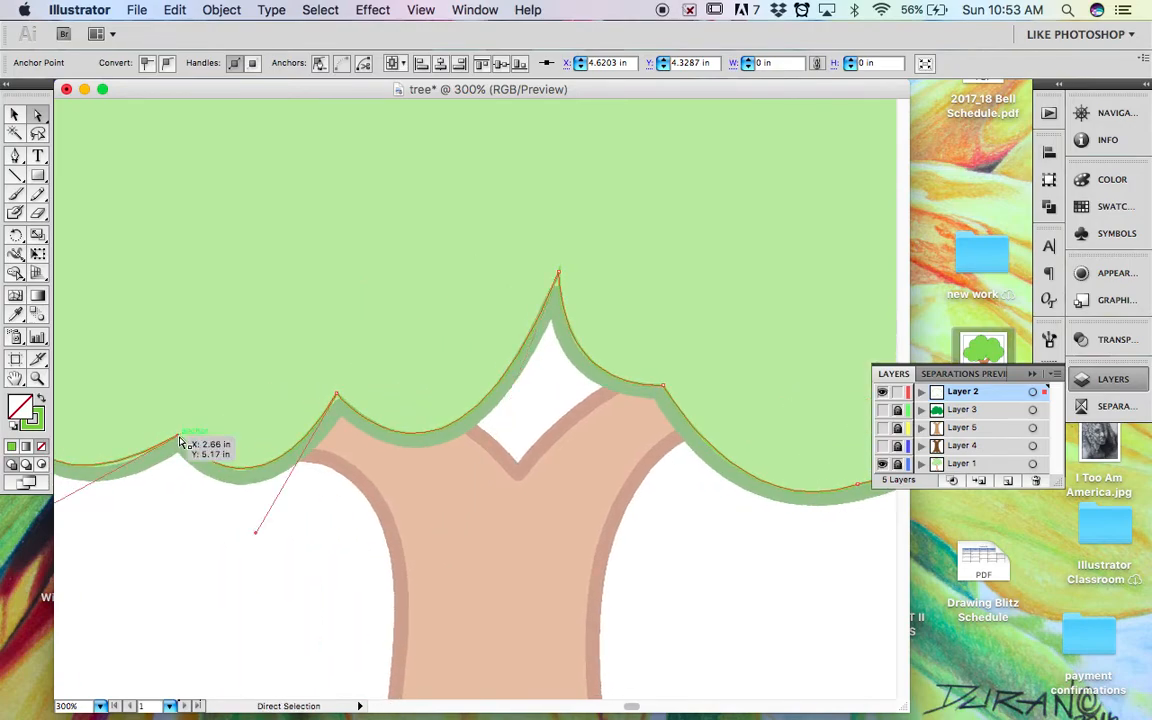
scroll(200, 440, "left", 5)
scroll(200, 440, "down", 2)
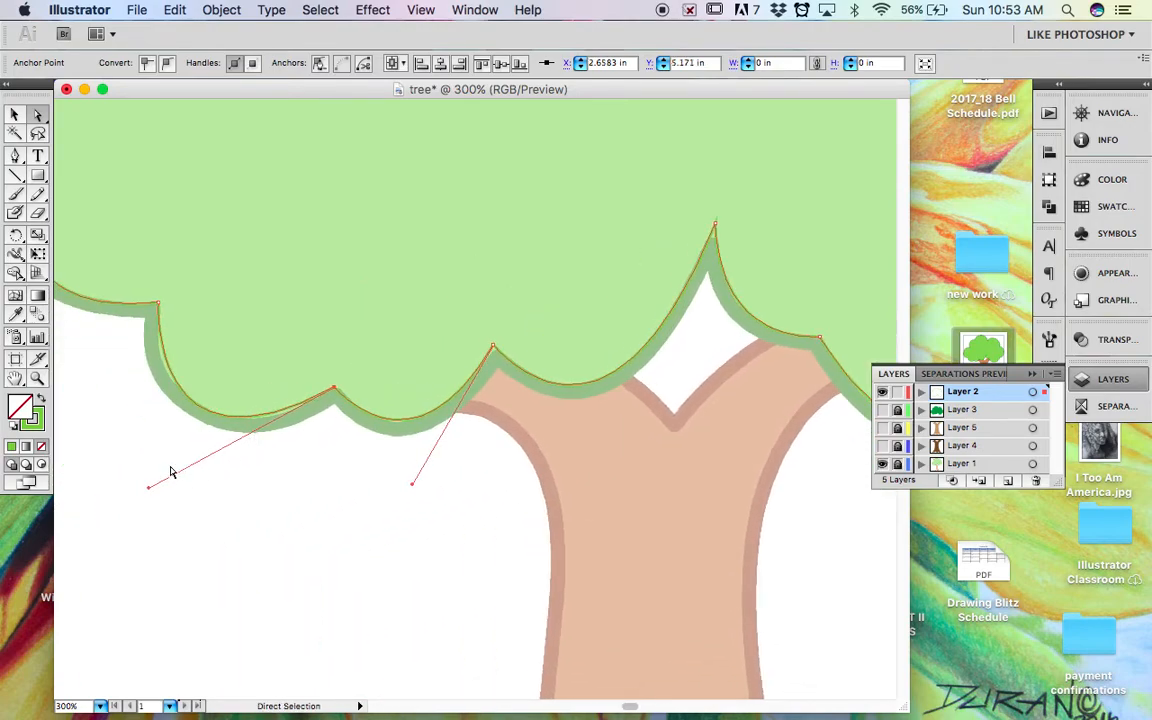
left_click_drag(150, 489, 170, 490)
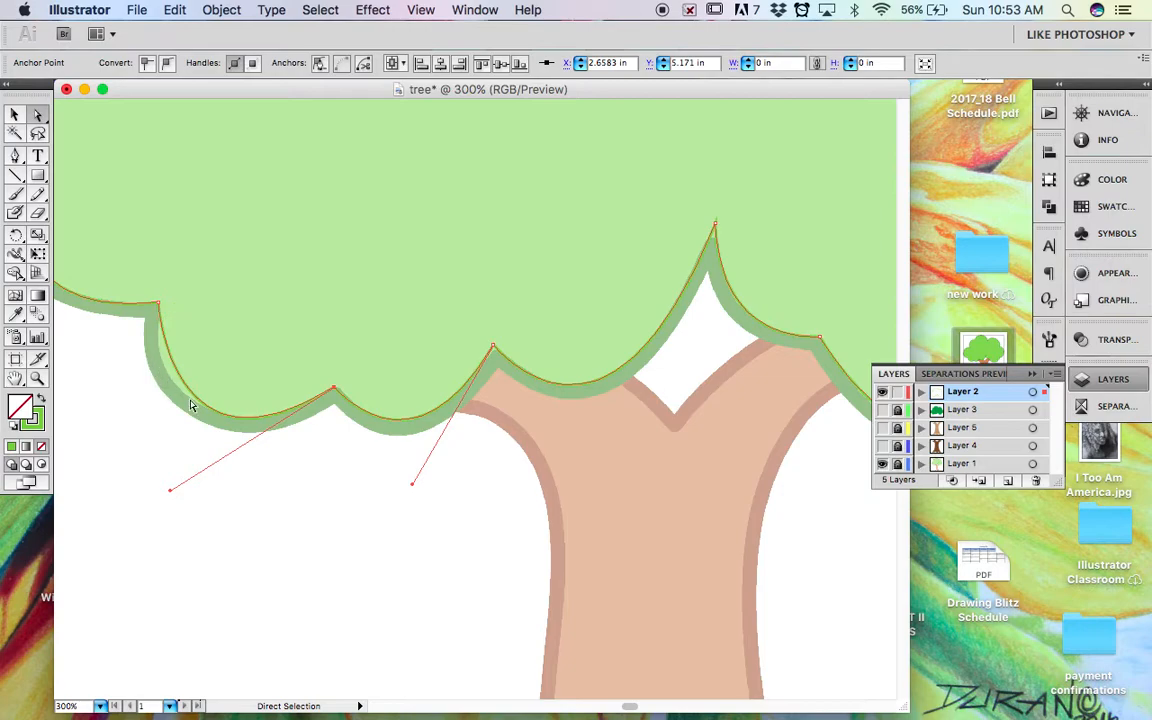
Add an anchor point to the lower left lobe's curve and move it to about X 1.801 in, Y 5.107 in.
left_click(16, 157)
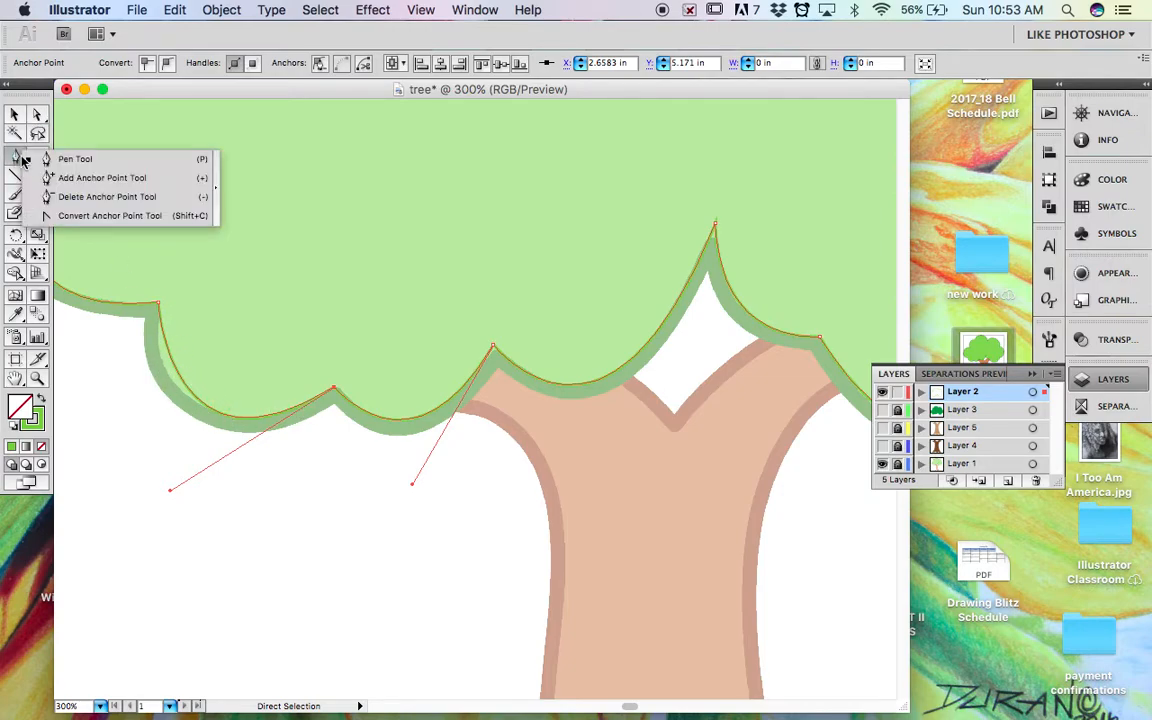
left_click(70, 177)
left_click(177, 379)
left_click(36, 115)
left_click_drag(183, 369, 170, 378)
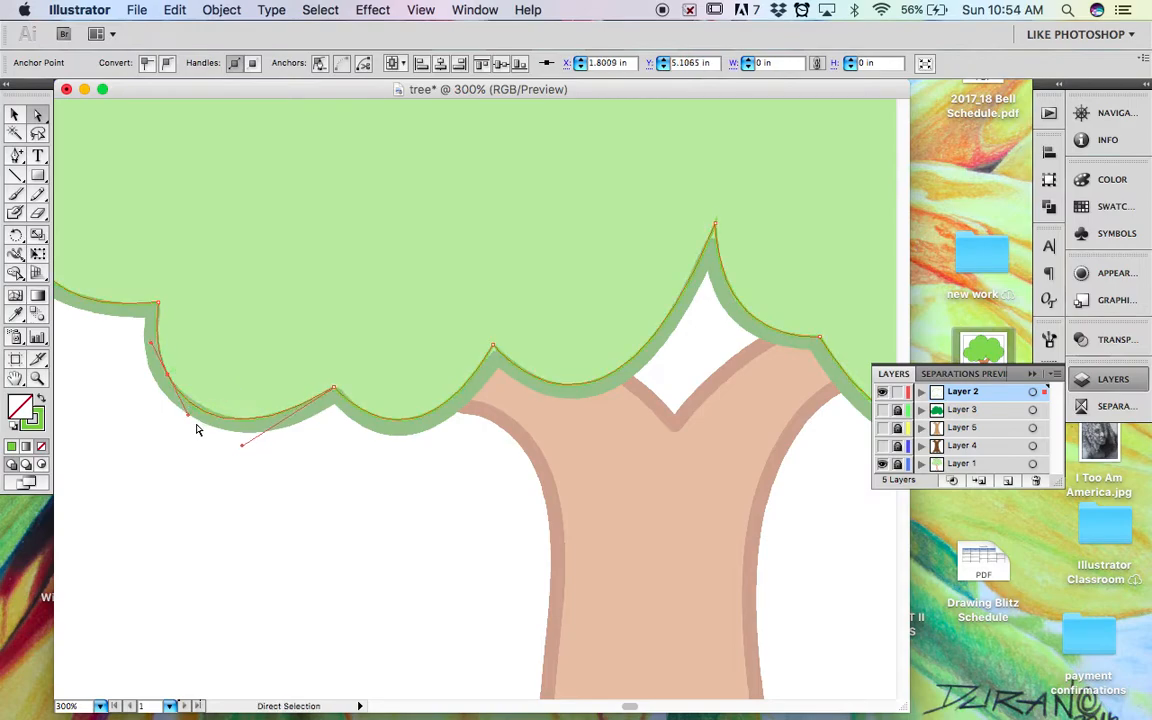
Shape the lower left lobe with its handles and move the corner anchor above it to about X 1.778 in, Y 4.732 in.
left_click_drag(190, 422, 195, 418)
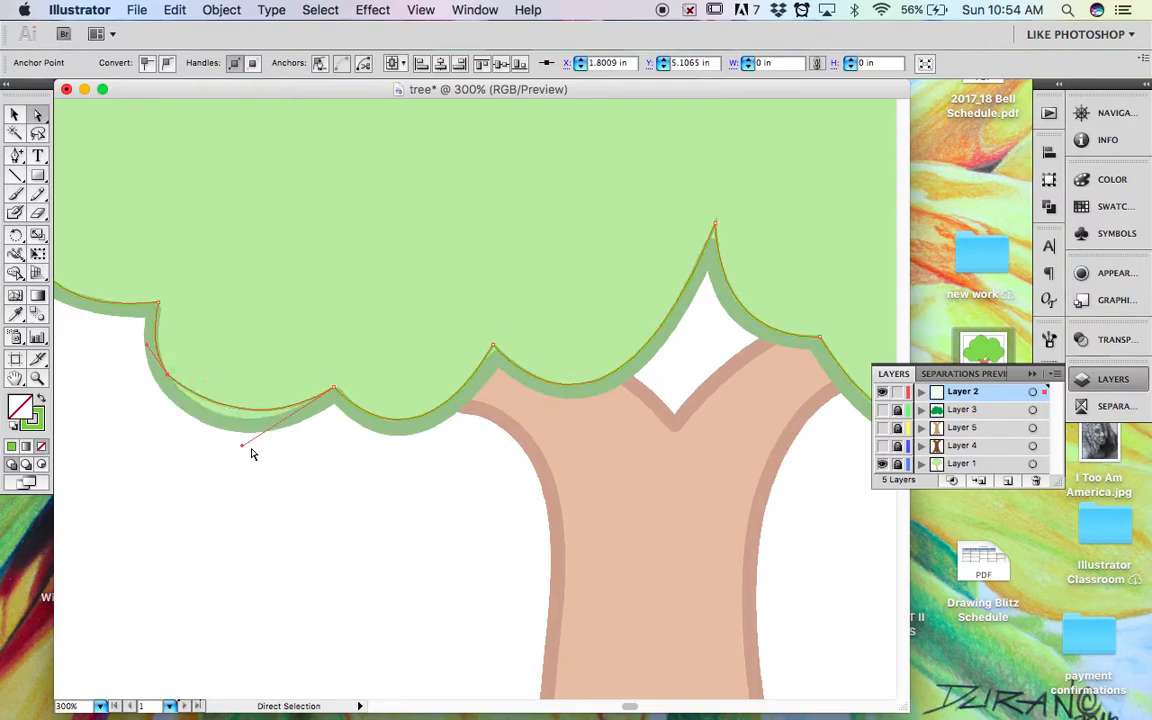
left_click_drag(242, 448, 230, 470)
left_click_drag(162, 306, 166, 309)
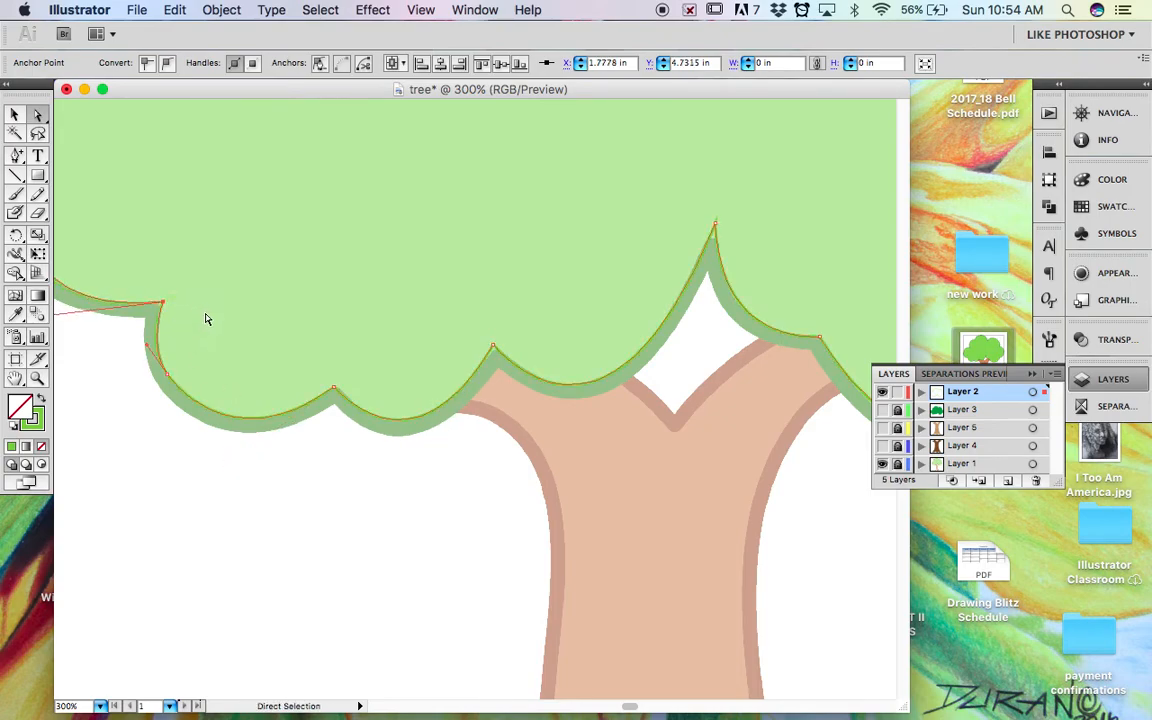
left_click(238, 342)
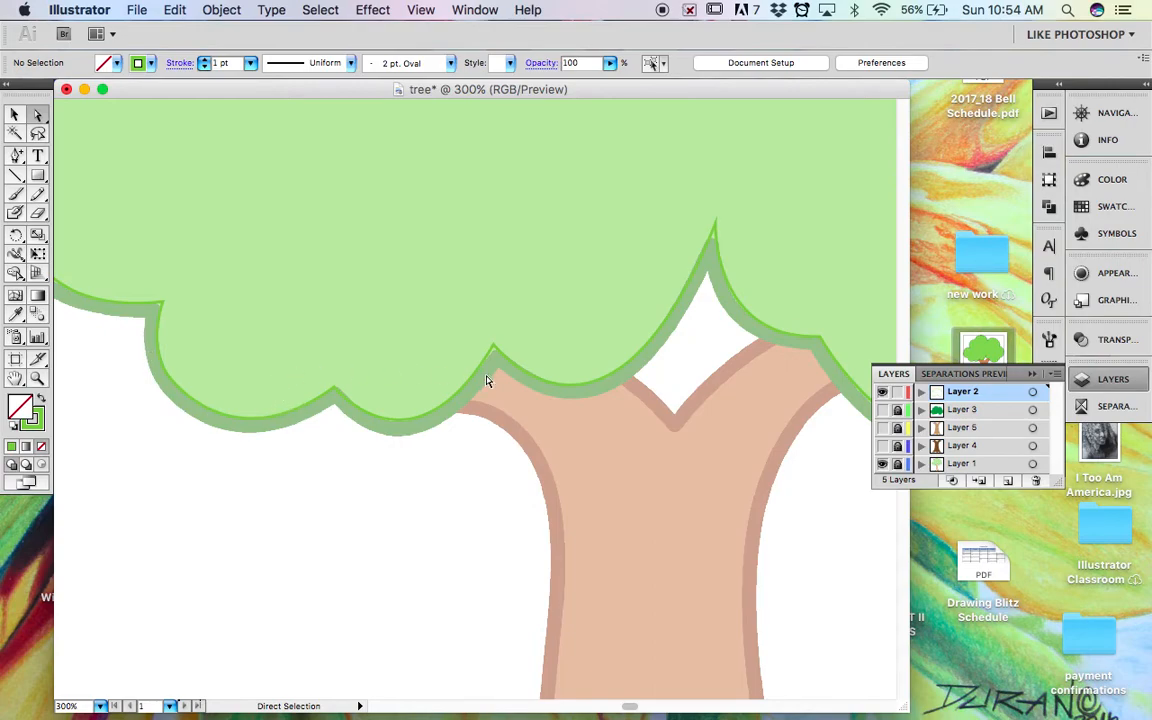
Reshape the lower curve of the canopy's large left lobe with the corner anchor's handle.
scroll(409, 332, "up", 5)
scroll(409, 332, "left", 10)
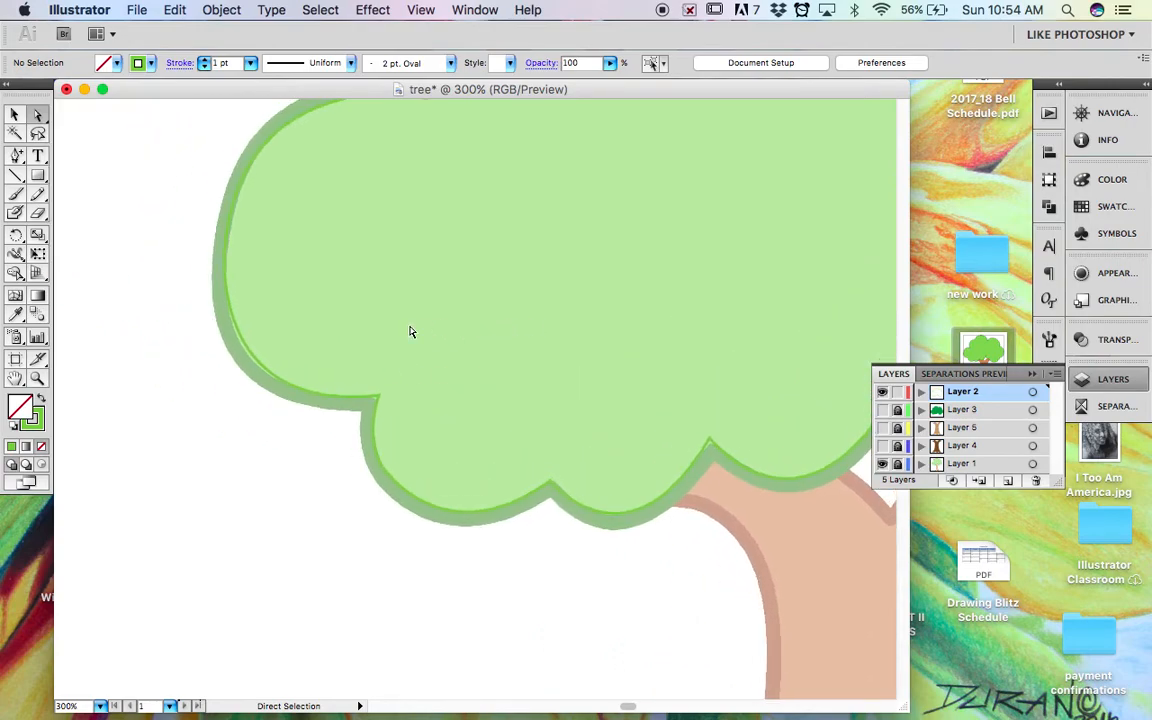
left_click(250, 353)
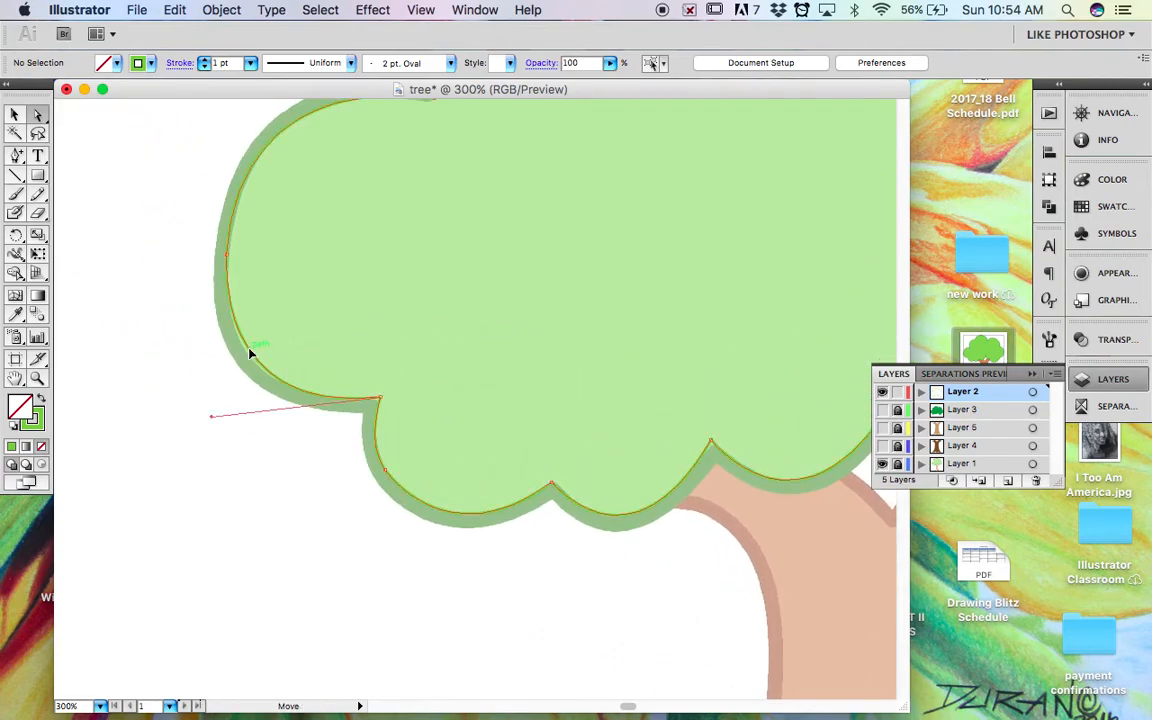
left_click(201, 428)
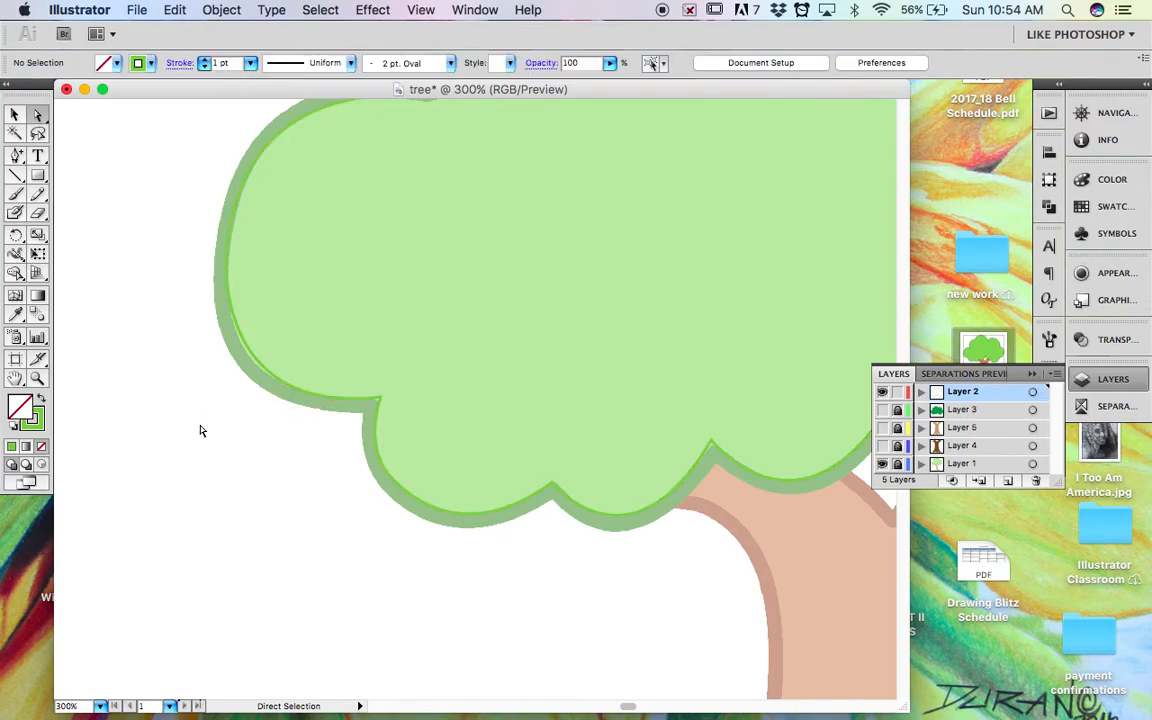
left_click(283, 378)
left_click_drag(214, 417, 206, 421)
Swap the canopy's green stroke back to a fill and fit the artboard in the window.
scroll(319, 274, "up", 5)
scroll(319, 274, "right", 3)
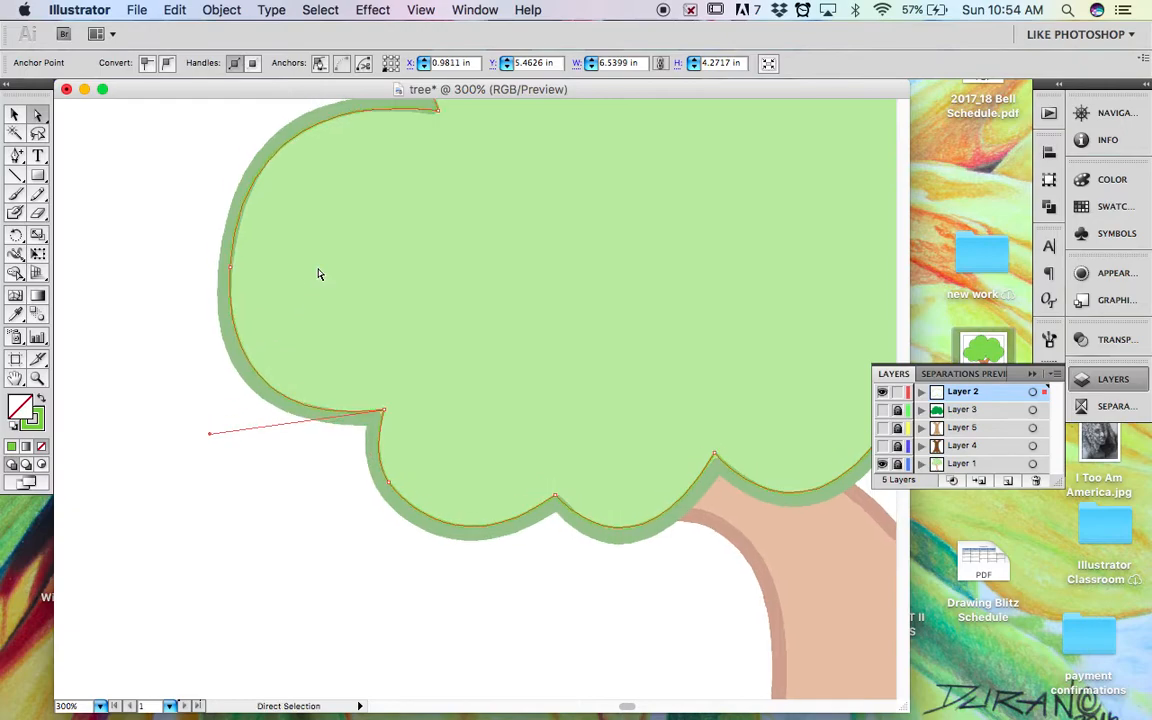
scroll(319, 274, "up", 10)
scroll(319, 274, "right", 2)
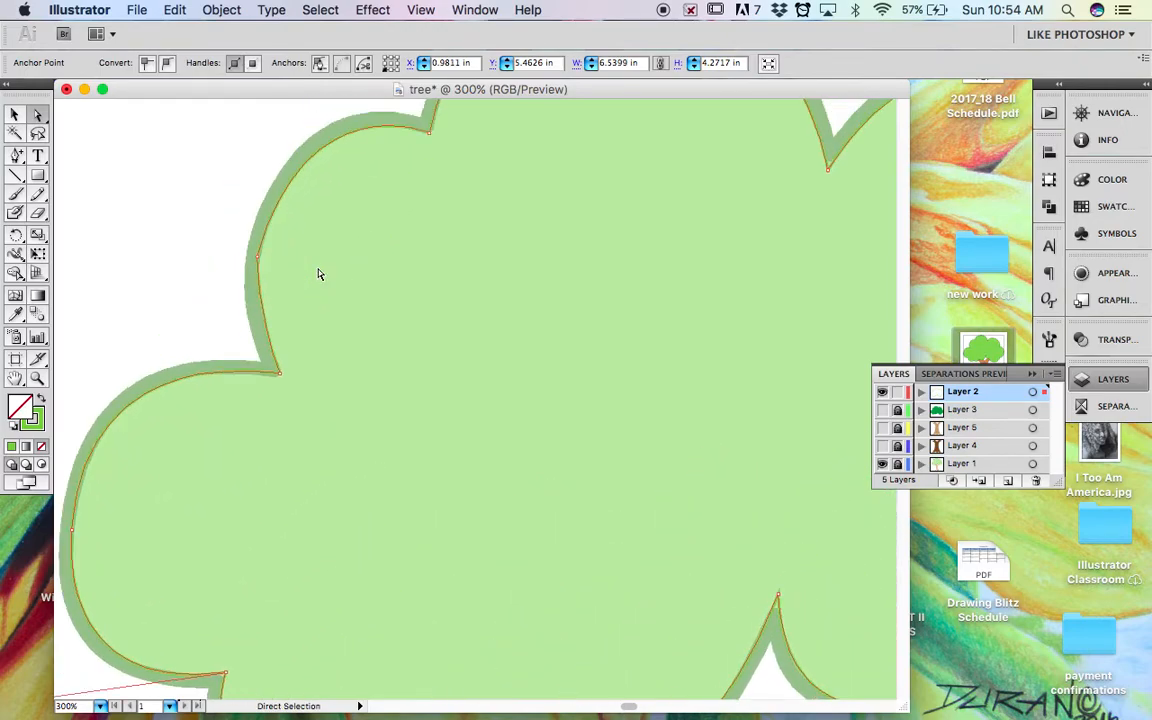
scroll(319, 274, "up", 3)
scroll(319, 274, "right", 3)
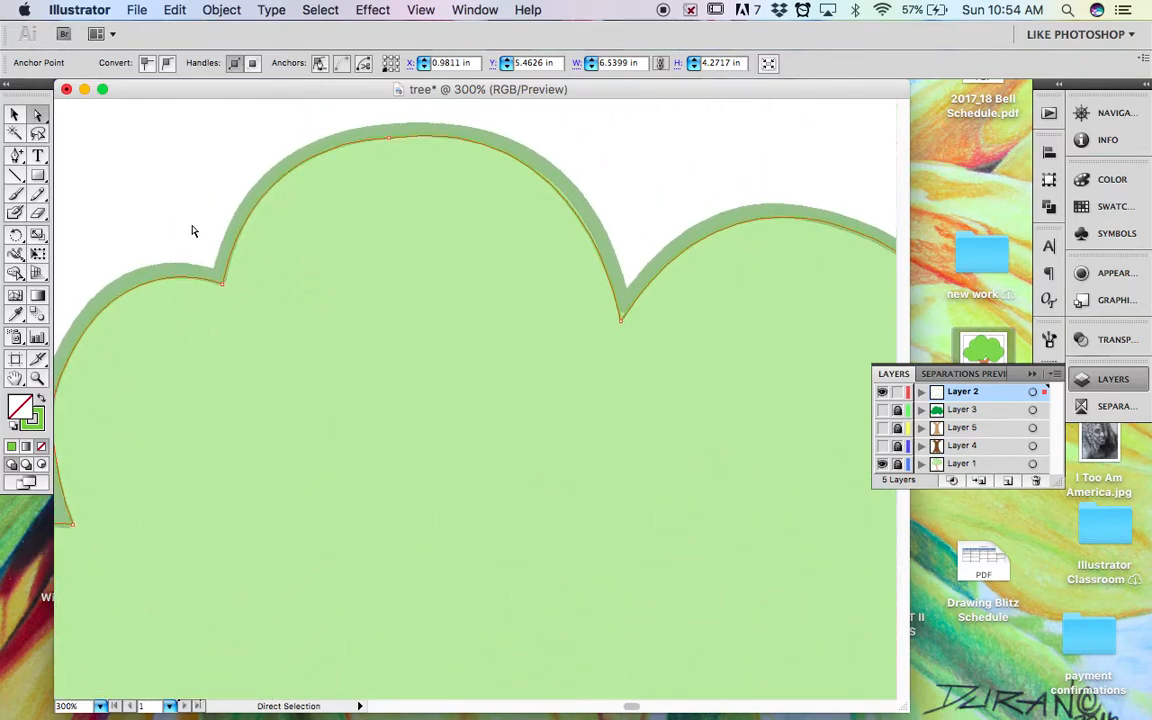
left_click(42, 397)
left_click(14, 117)
key("super+0")
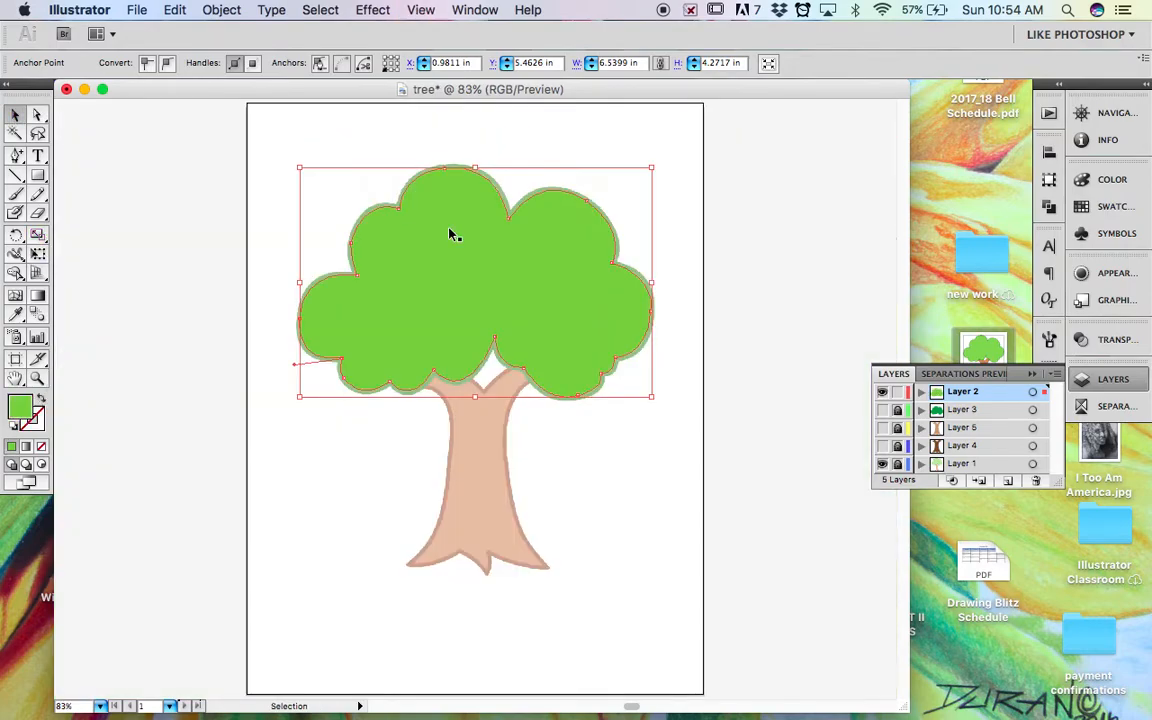
Show Layers 3, 5 and 4 again and deselect the canopy.
left_click_drag(883, 411, 883, 451)
left_click(727, 387)
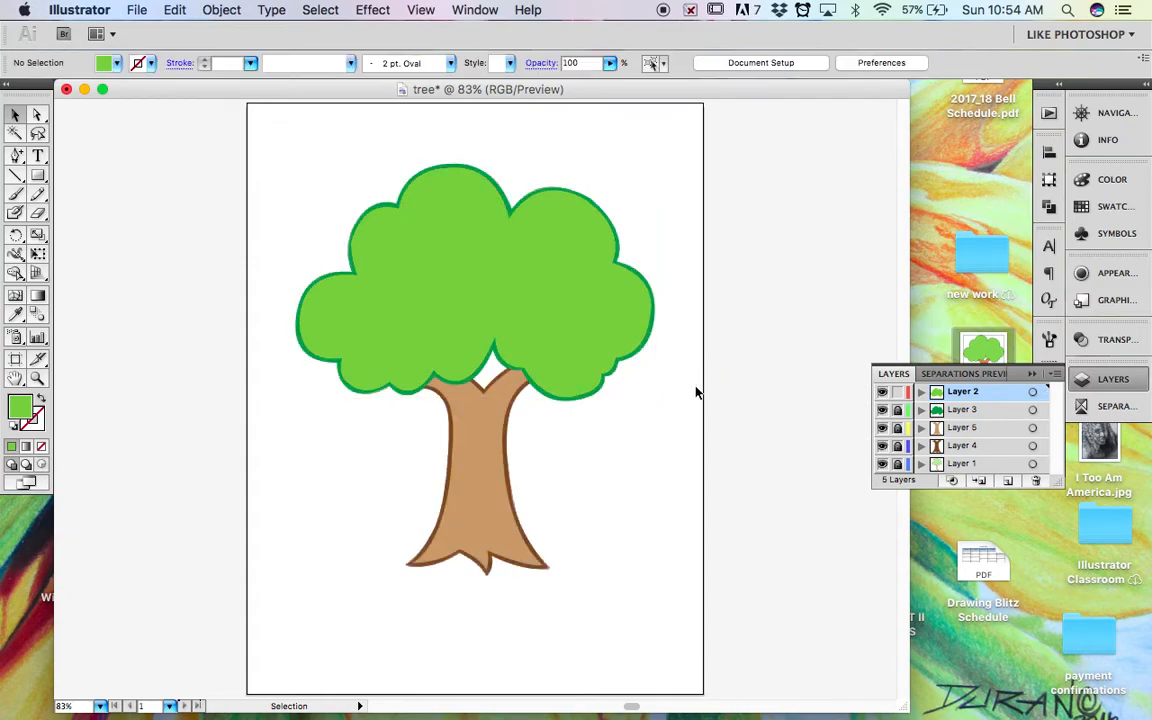
Lock Layer 2, unlock Layer 1, and move the template image off the artboard to its left.
left_click(898, 392)
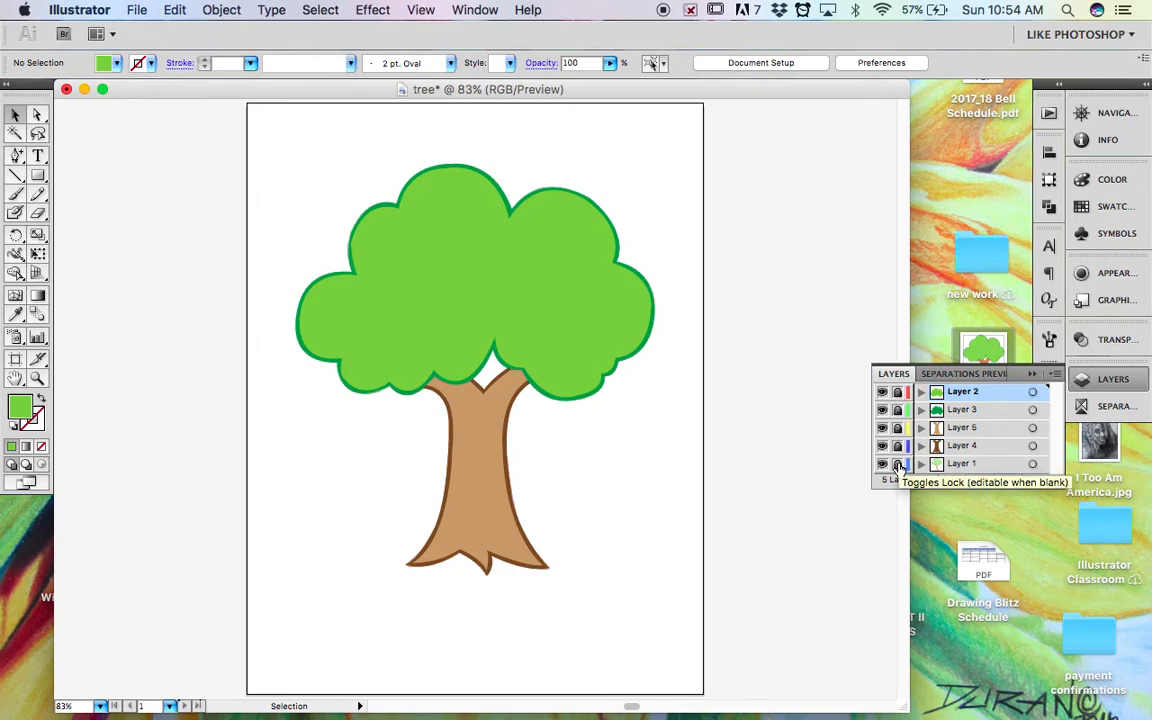
left_click(898, 465)
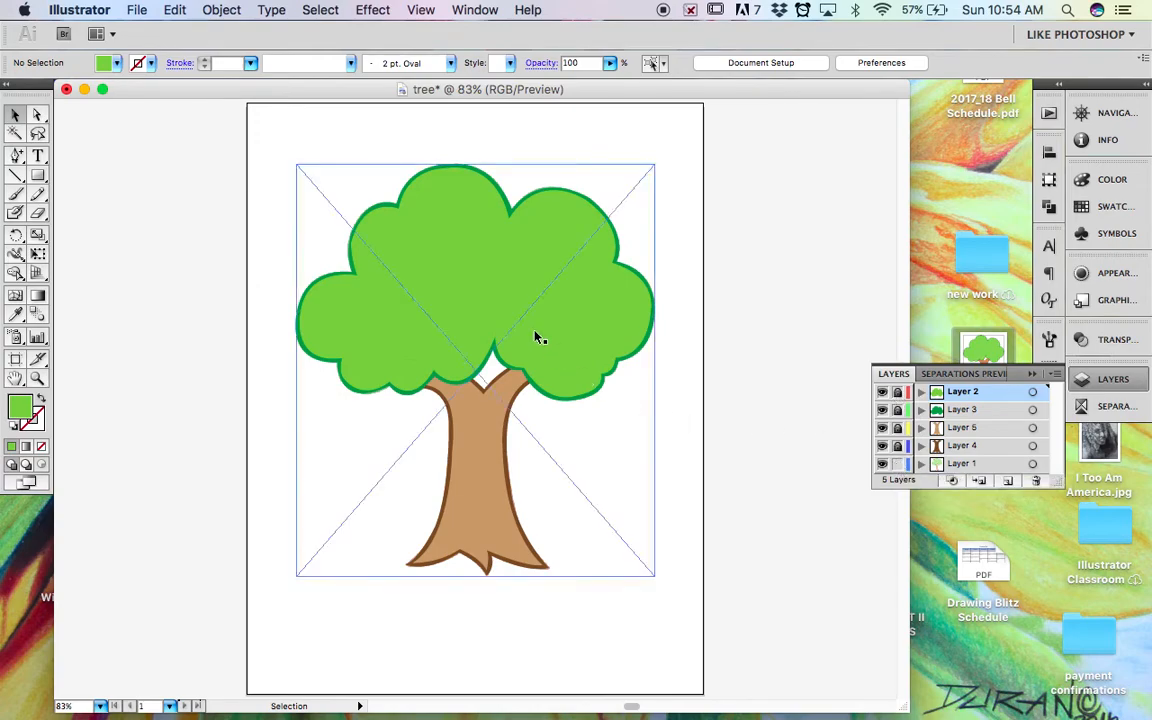
left_click_drag(536, 336, 129, 326)
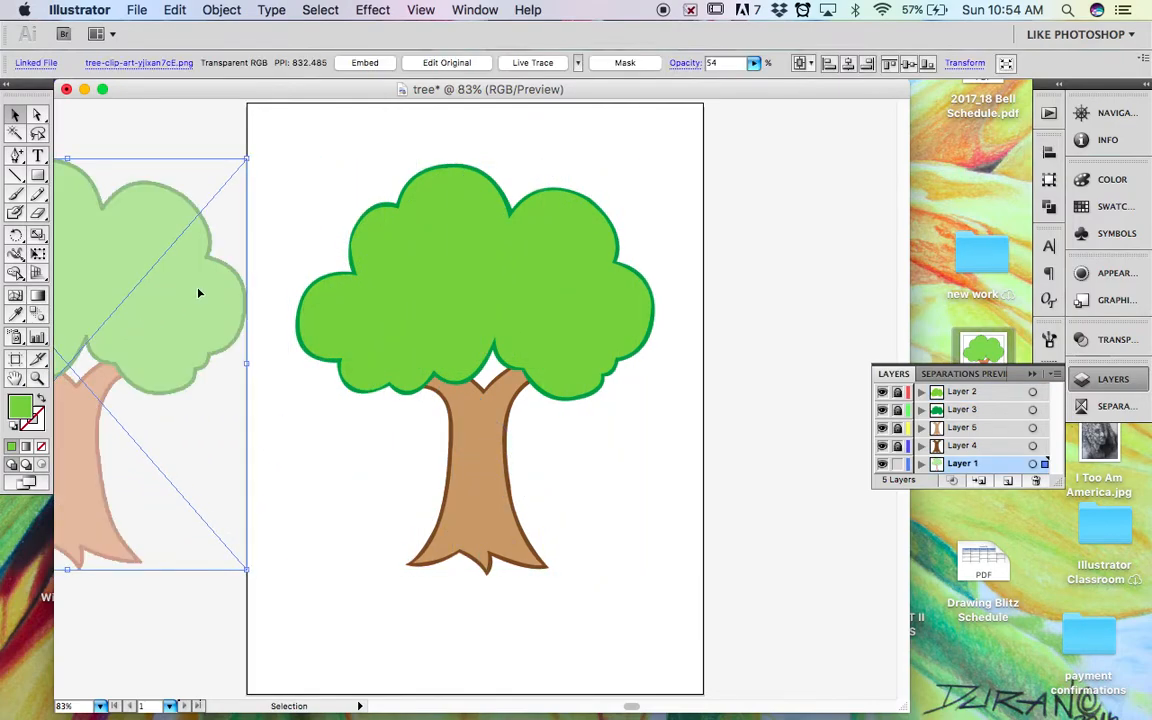
Set the template image's opacity to 100%.
left_click(756, 64)
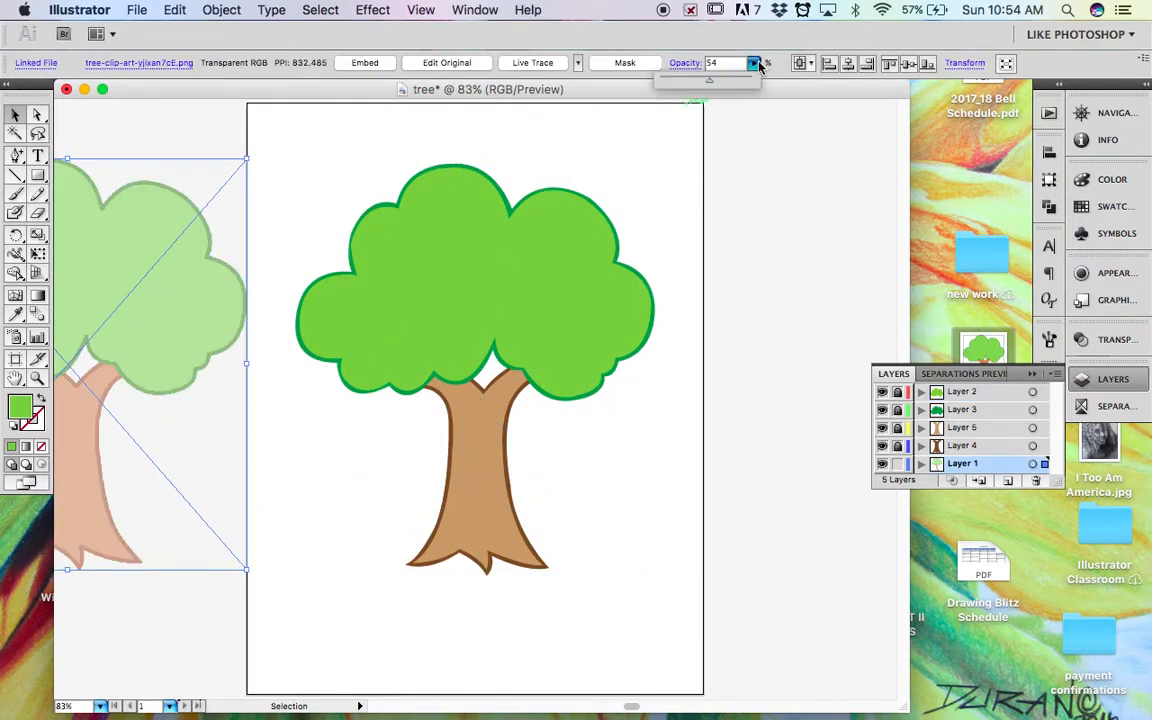
left_click(753, 84)
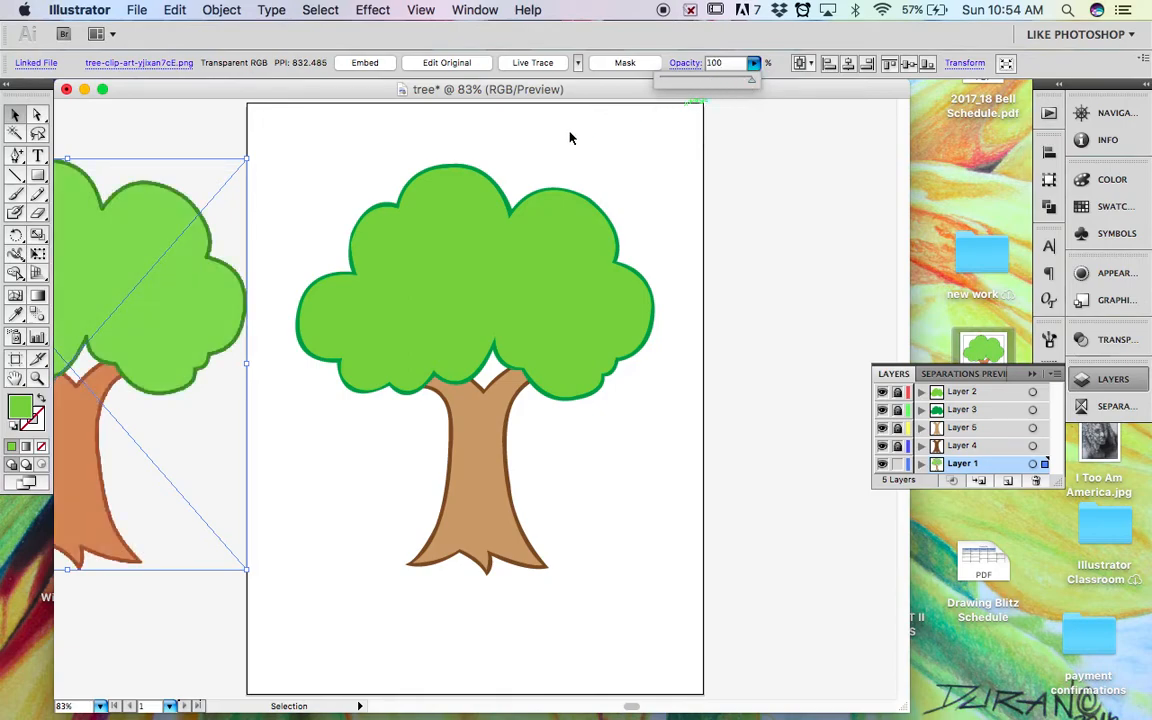
scroll(570, 138, "left", 10)
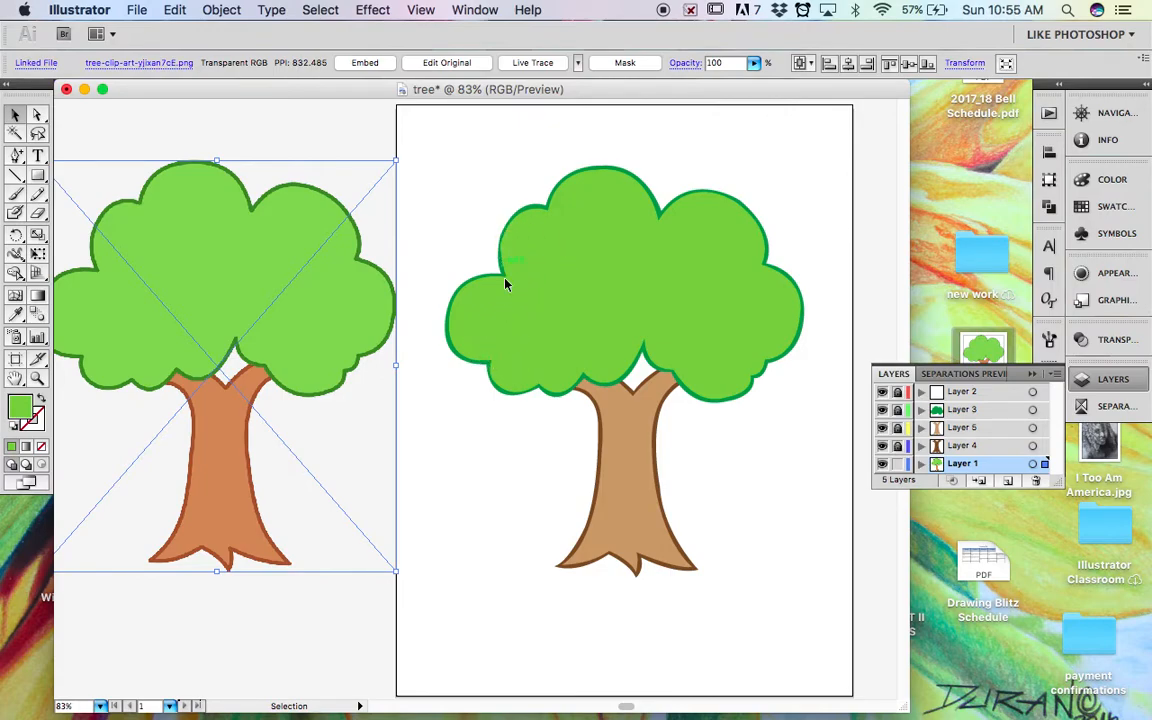
scroll(628, 346, "left", 2)
scroll(628, 346, "down", 2)
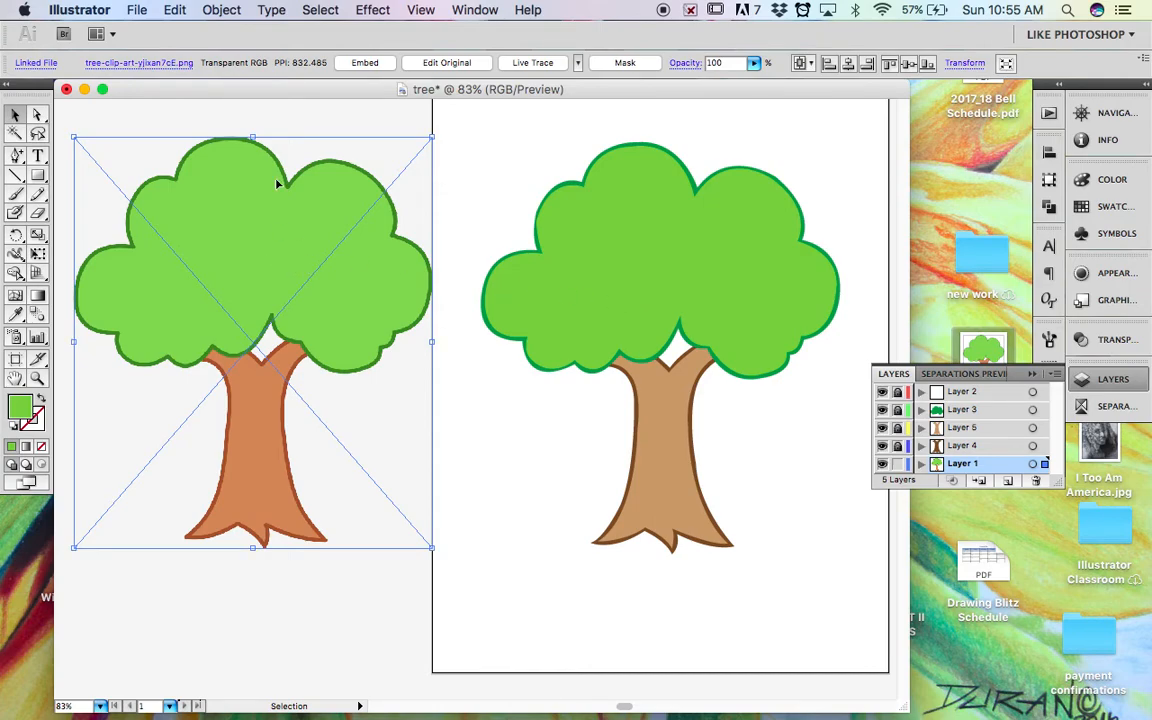
Rasterize the linked tree image in RGB at High (300 ppi) with a white background.
left_click(226, 12)
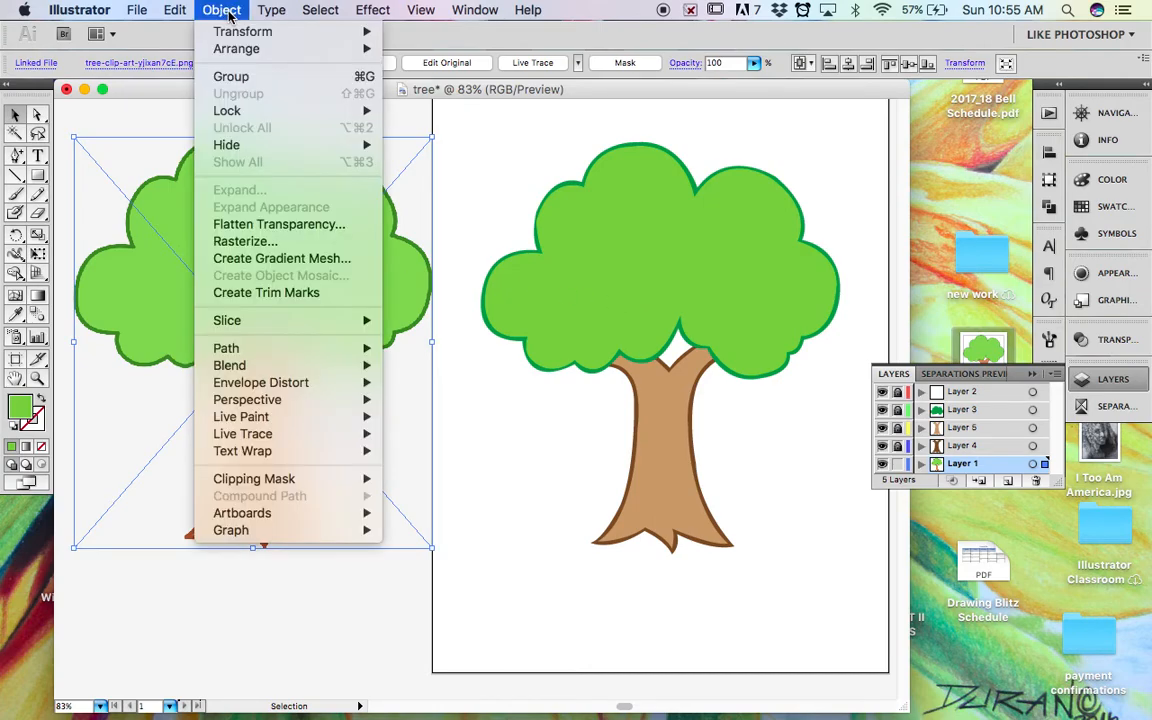
left_click(240, 243)
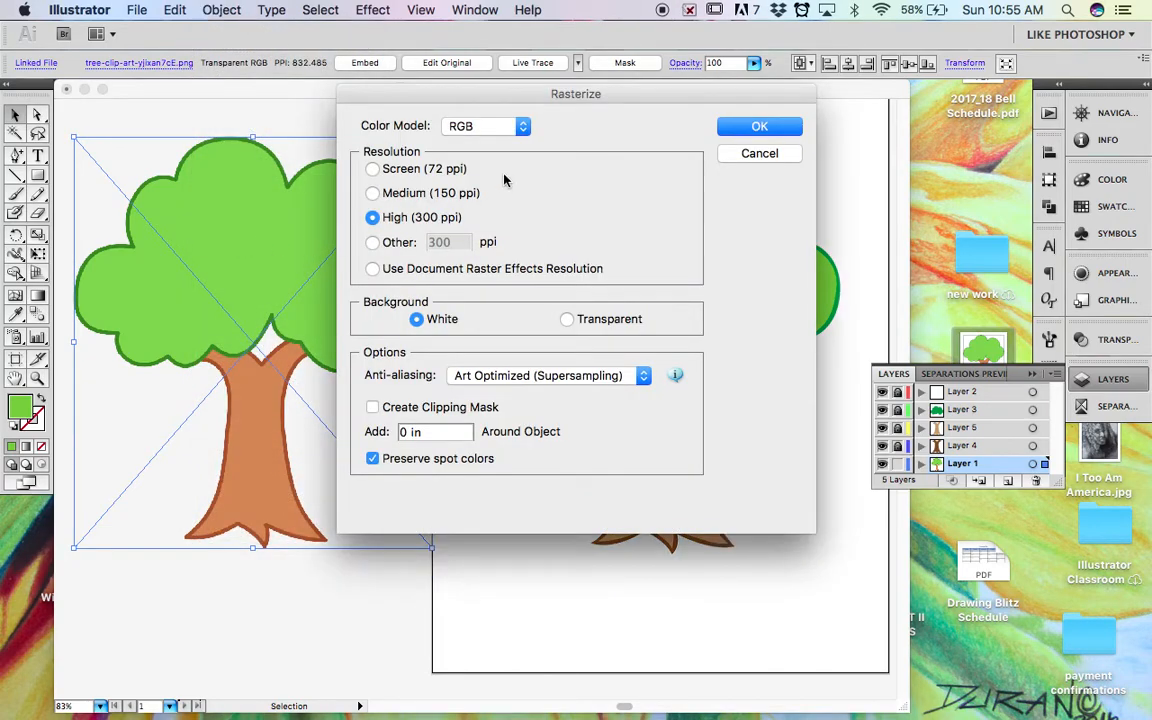
left_click(752, 126)
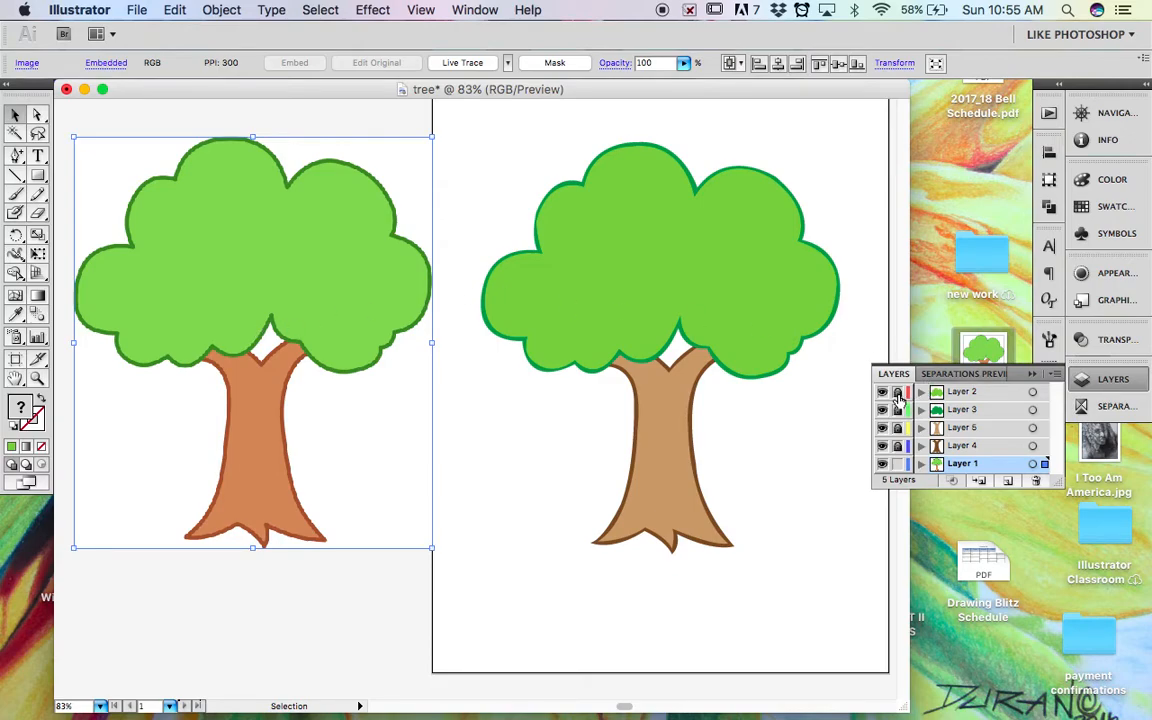
Lock Layer 1, unlock Layer 2, and hide Layers 3, 5 and 4.
left_click(897, 463)
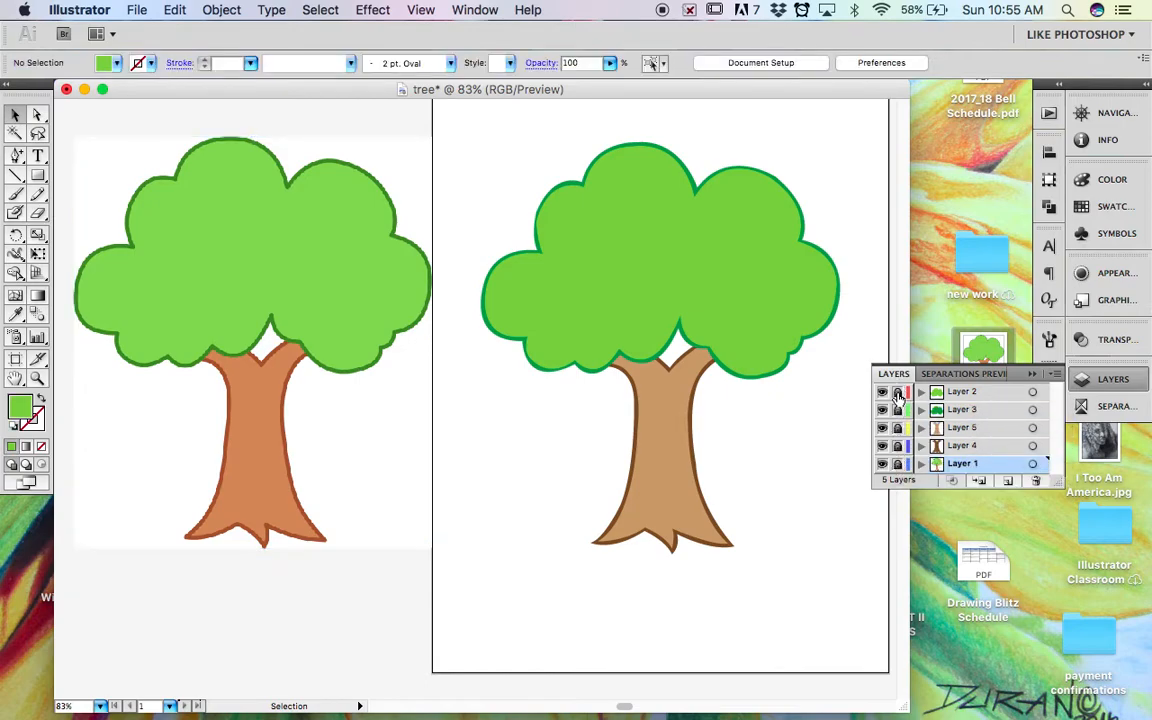
left_click_drag(884, 411, 883, 447)
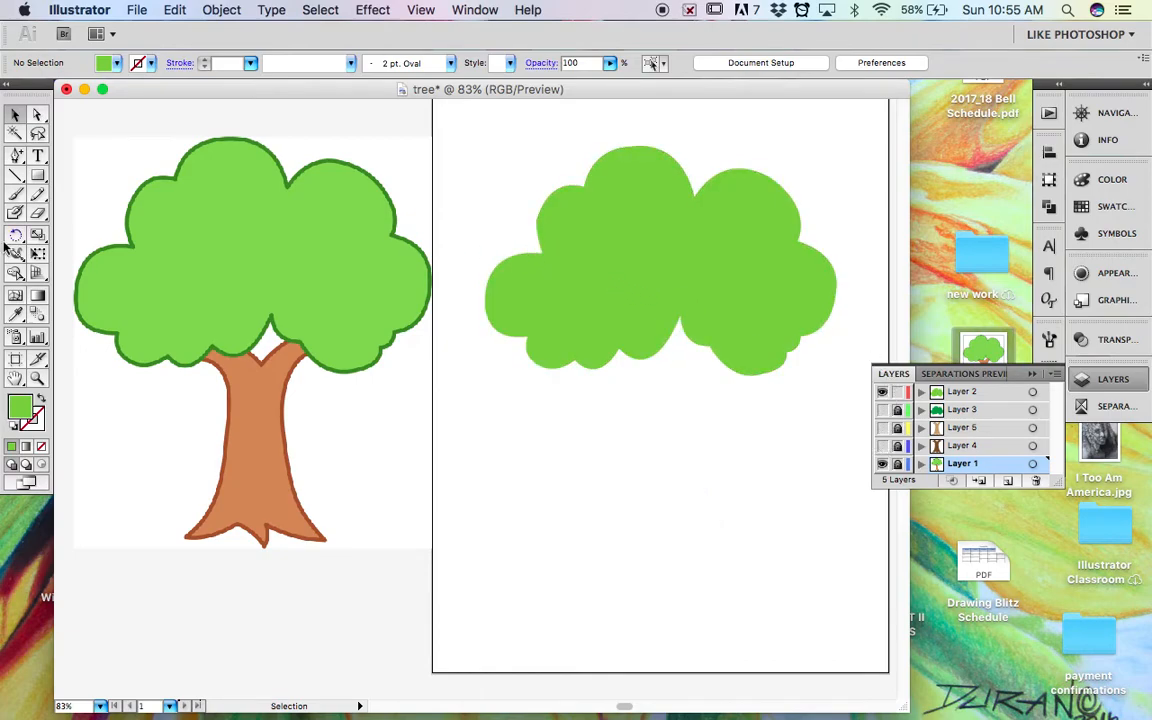
Recolor the Layer 2 canopy with the light green sampled from the original image's canopy, and lock Layer 2.
left_click(627, 285)
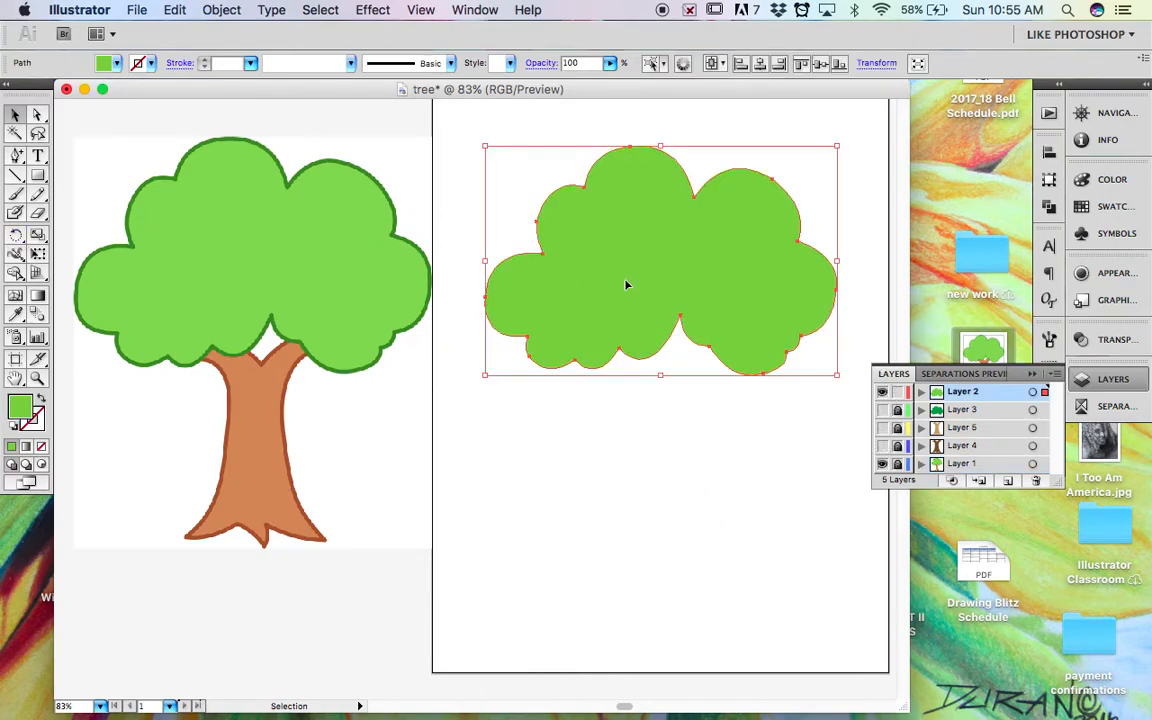
left_click(16, 318)
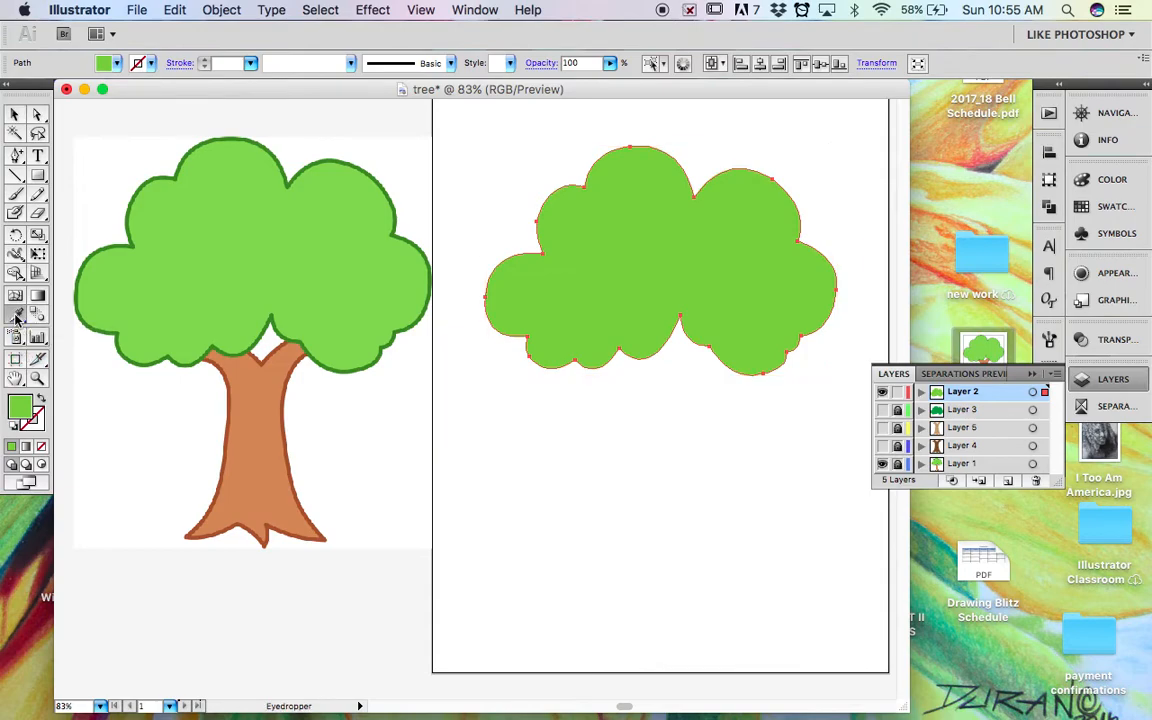
left_click(247, 239)
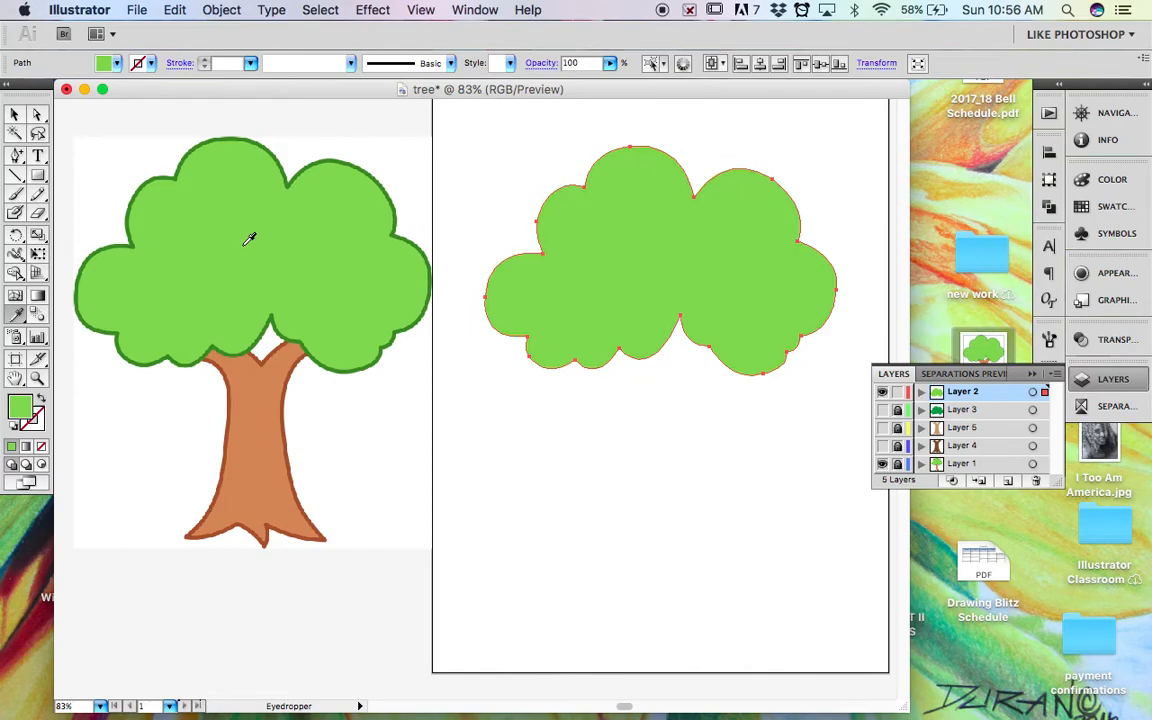
left_click(897, 392)
Show only Layer 3's canopy beside the original, recolor it with the dark green canopy outline color, then lock and hide Layer 3.
left_click(882, 409)
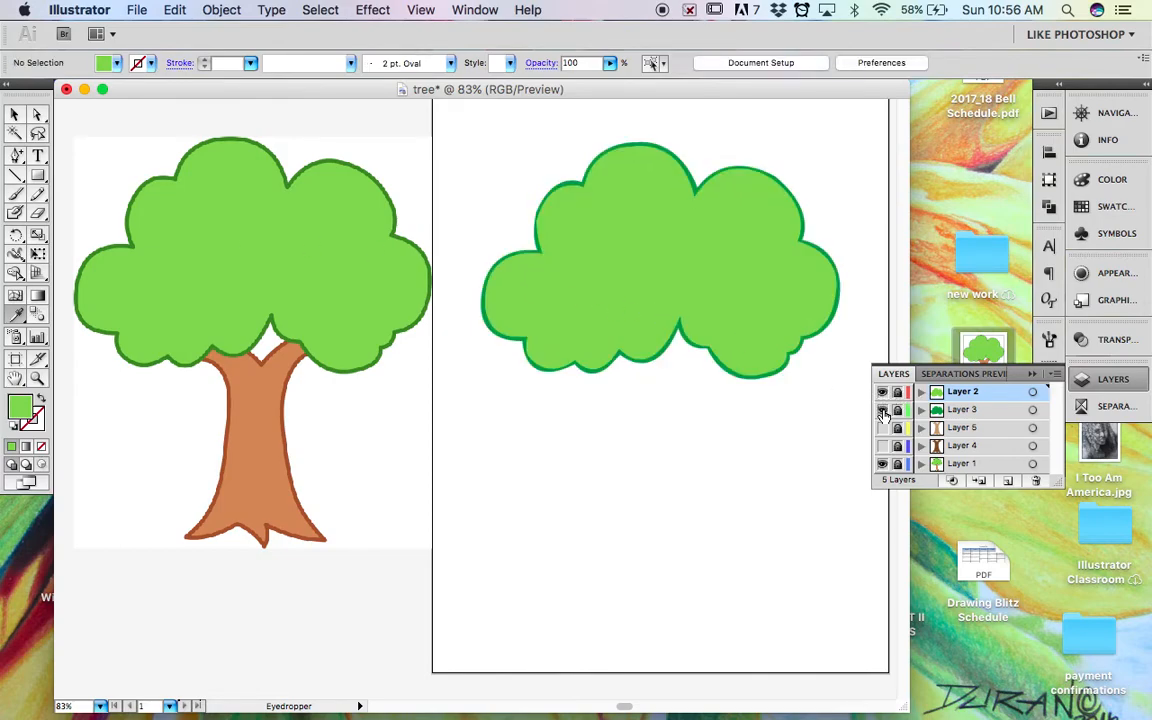
left_click(882, 392)
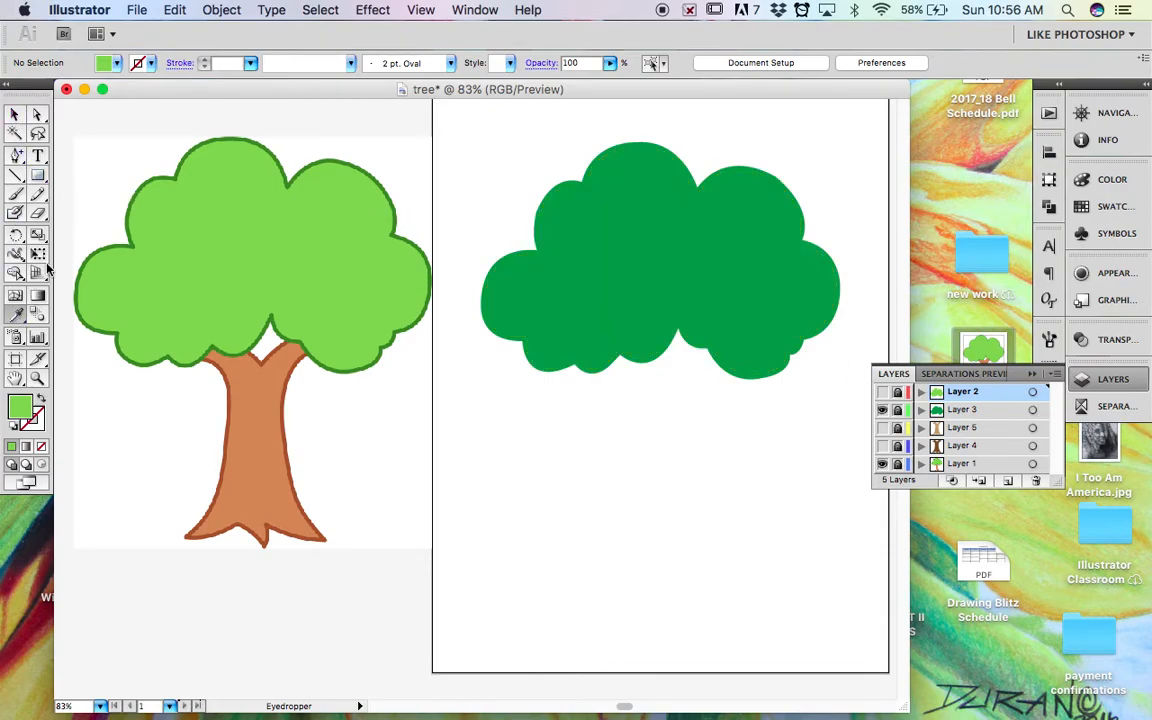
left_click(15, 114)
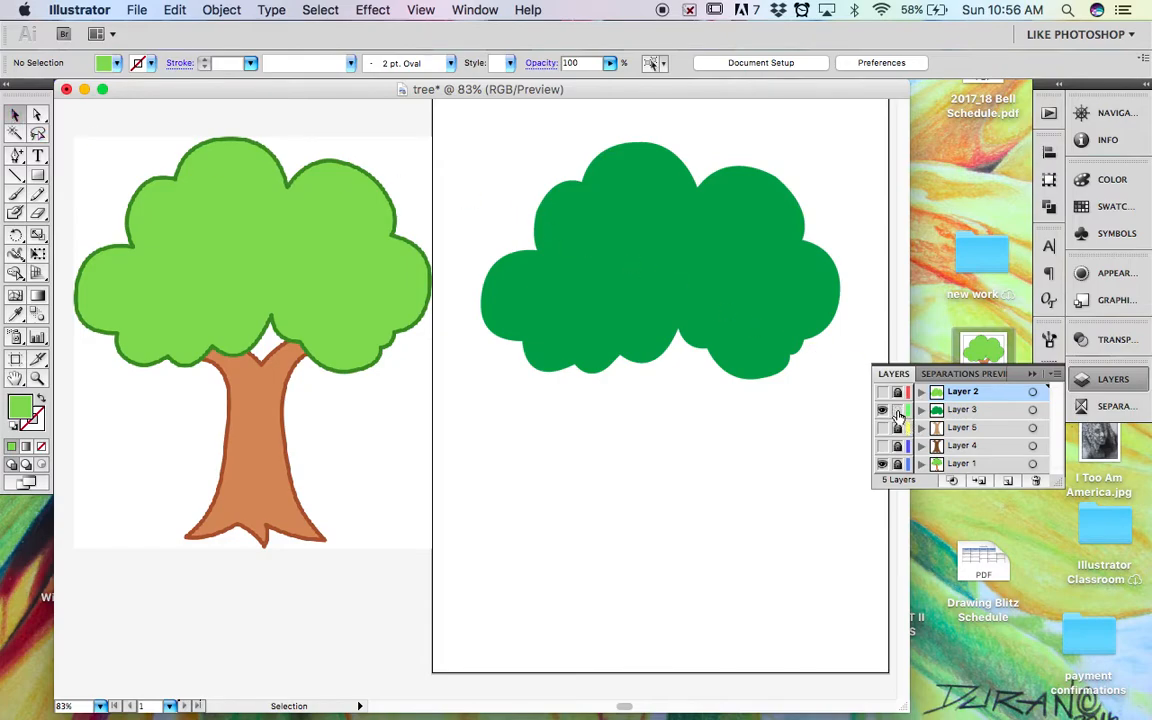
left_click(692, 286)
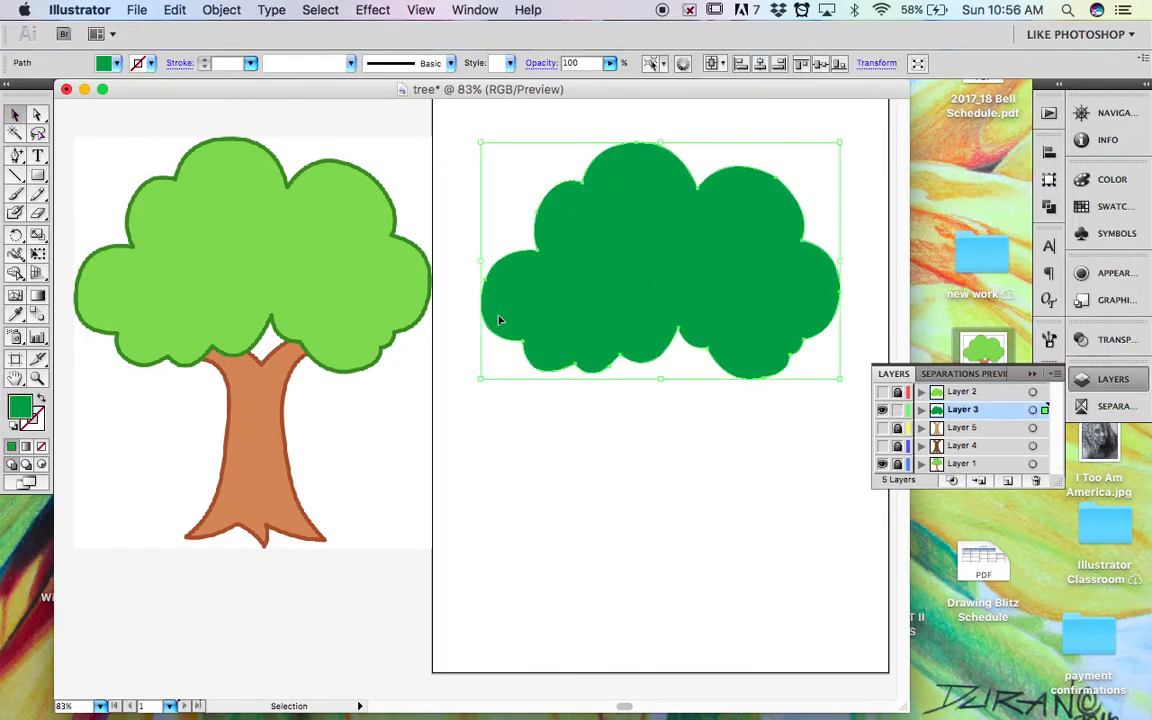
left_click(16, 315)
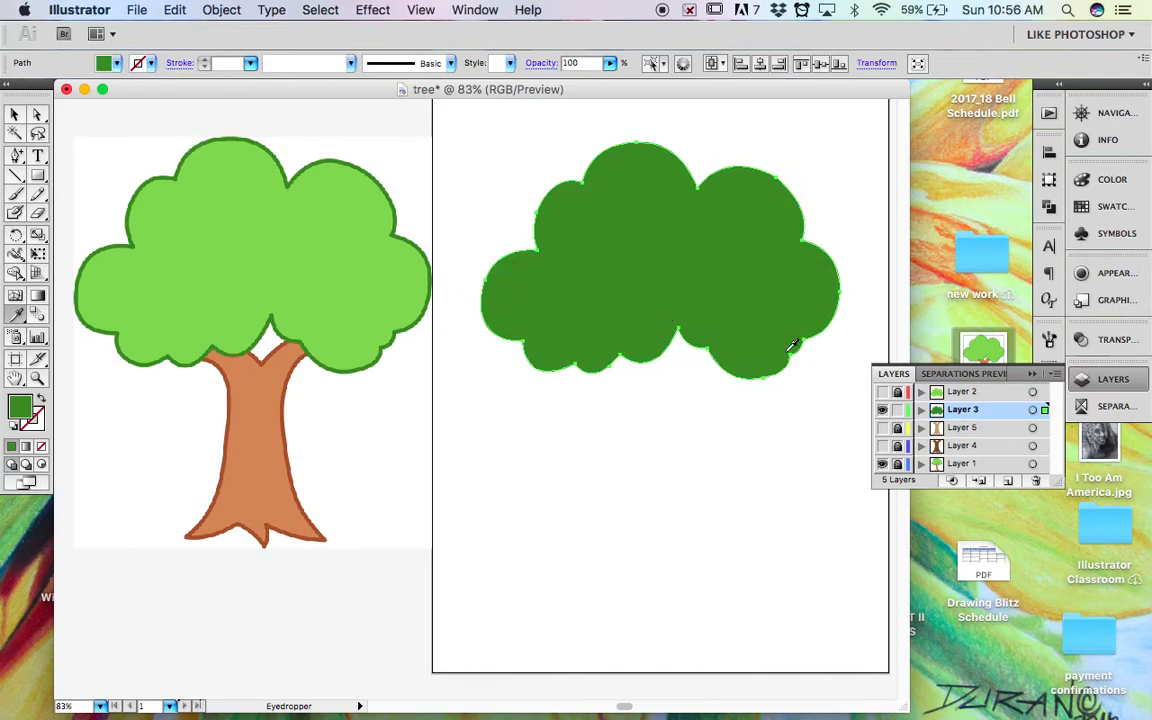
left_click(882, 410)
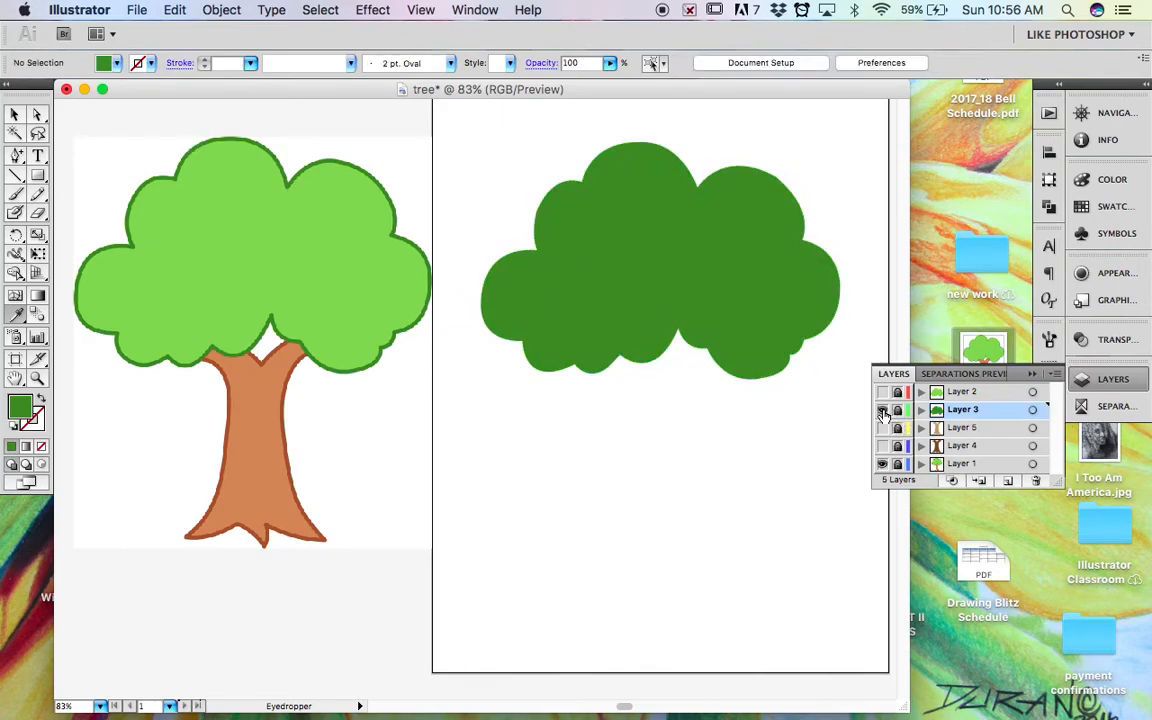
Show and unlock Layer 5, recolor its trunk with the original's light brown trunk fill using the Eyedropper, then lock and hide it.
left_click(883, 428)
left_click(897, 428)
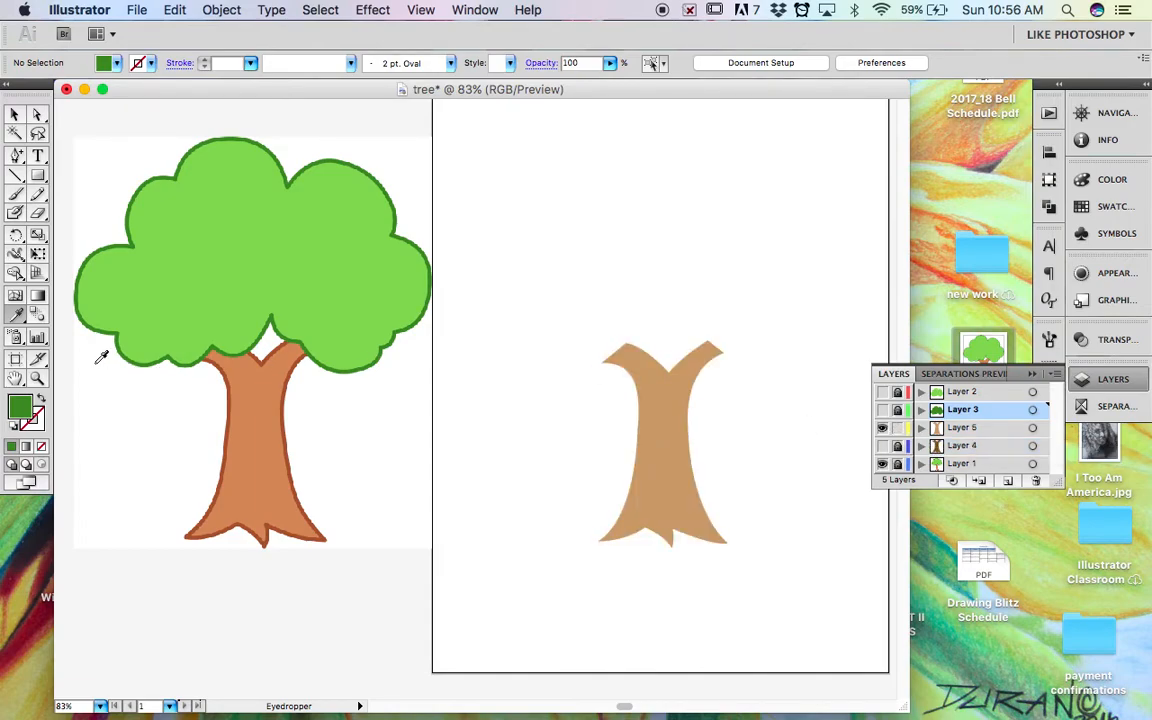
left_click(17, 115)
left_click(619, 436)
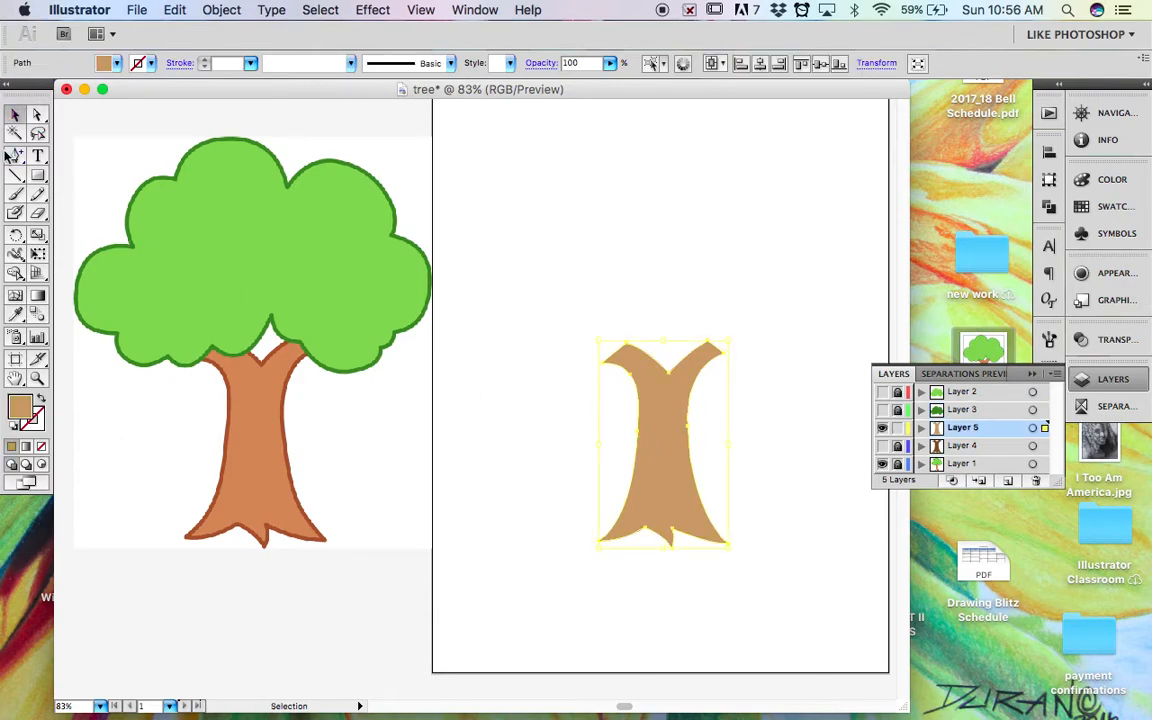
left_click(15, 314)
left_click(263, 410)
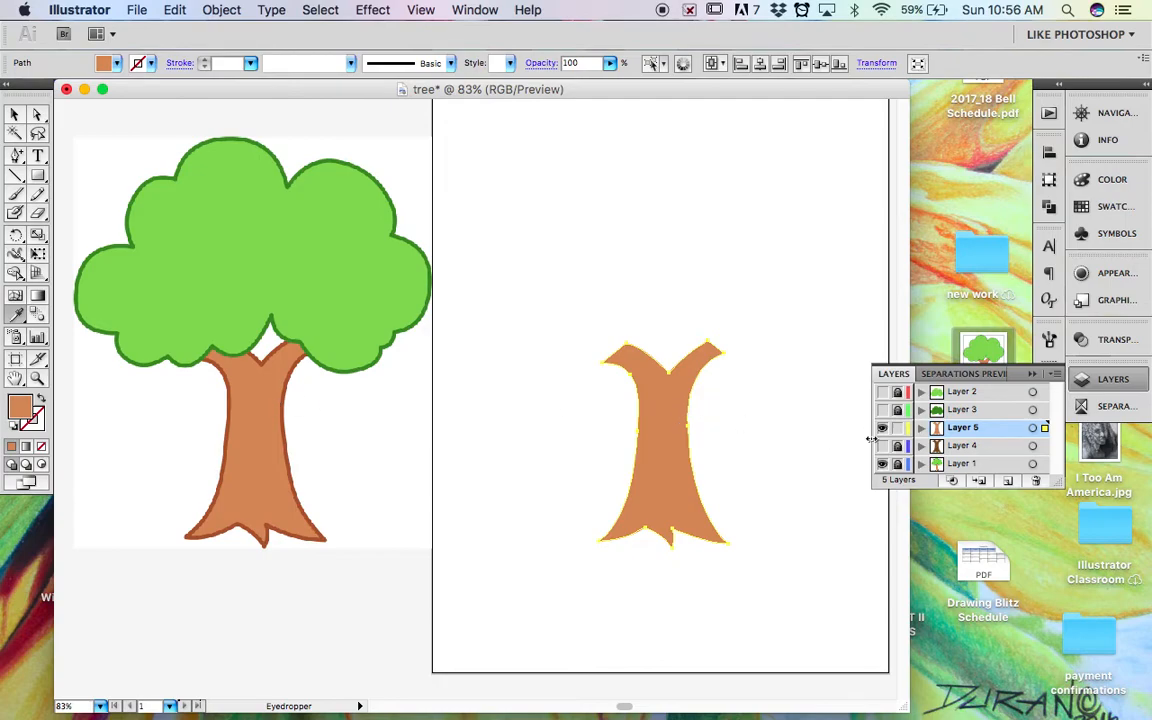
left_click(881, 428)
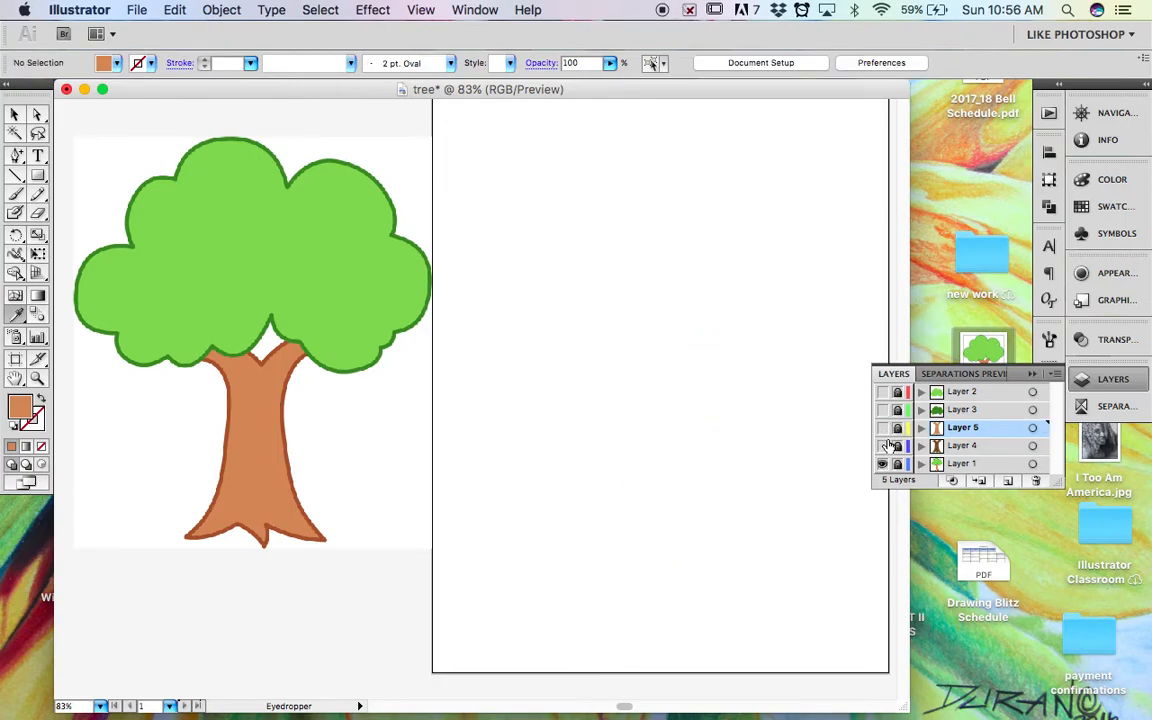
Show and unlock Layer 4, and recolor its trunk with the reddish brown sampled from the original trunk's outline.
left_click(882, 446)
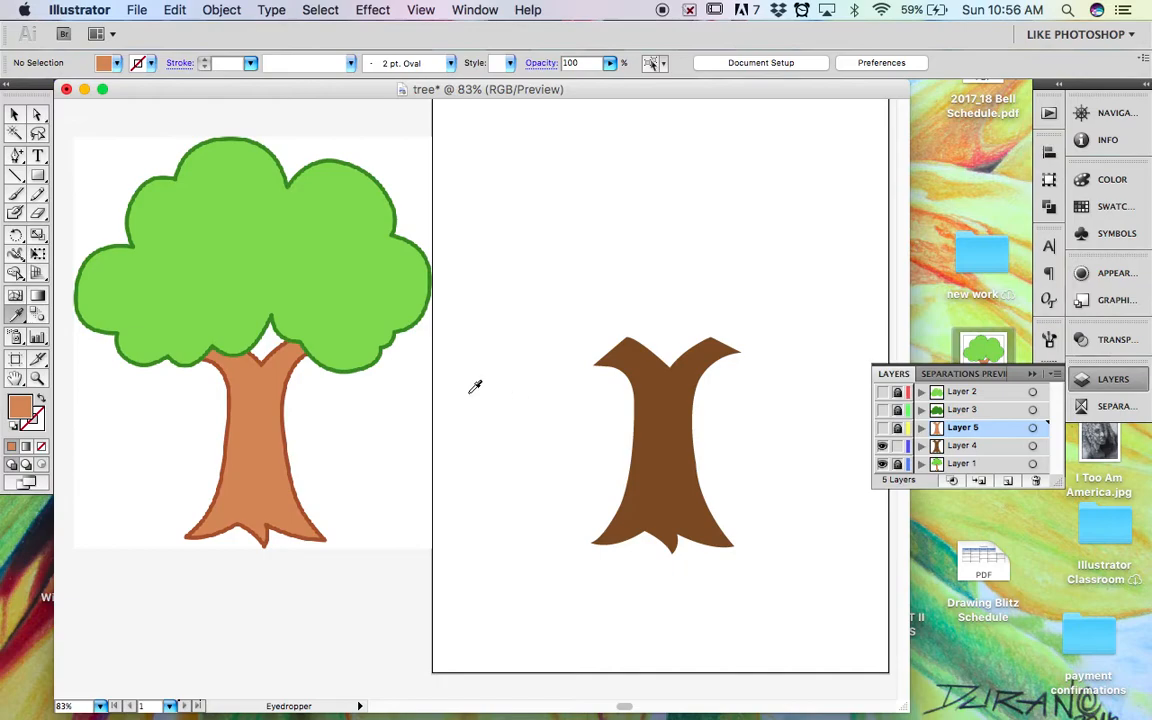
left_click(15, 117)
left_click(656, 398)
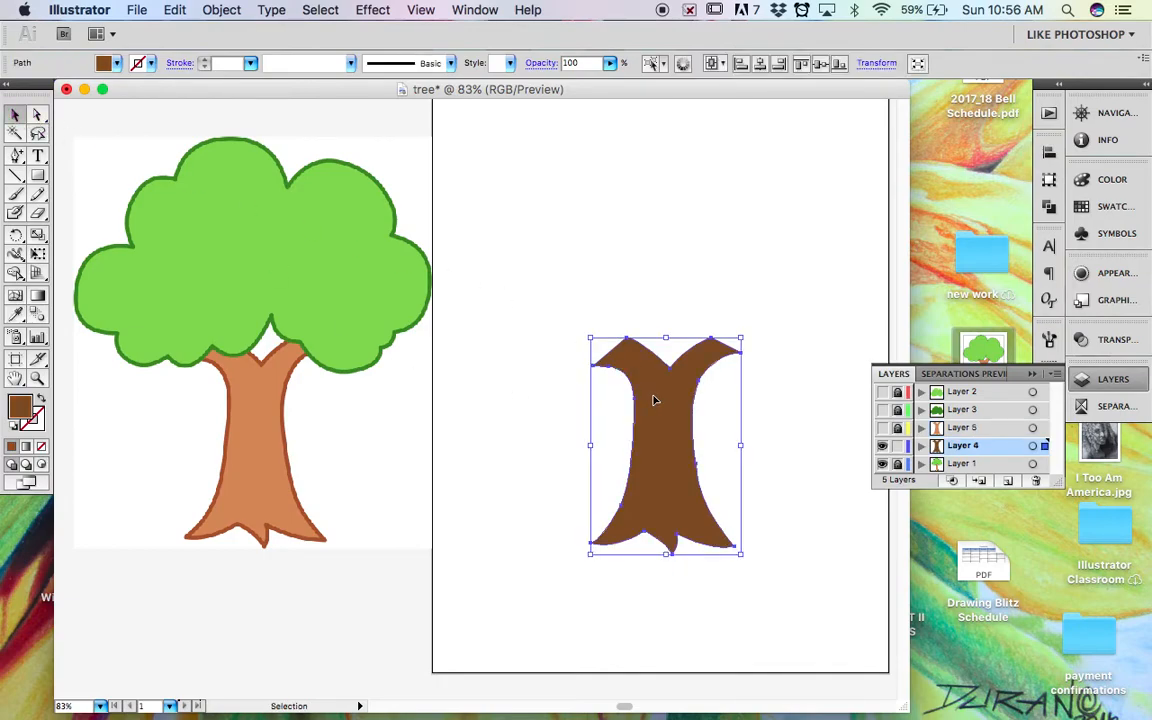
left_click(15, 313)
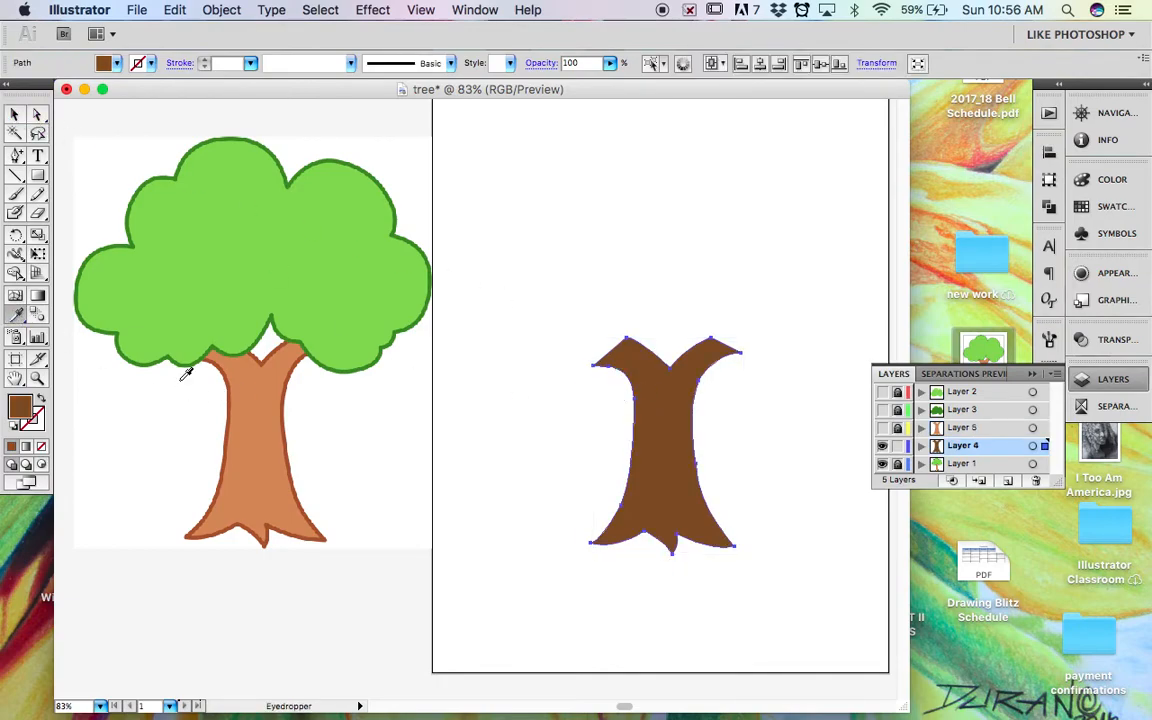
left_click(233, 390)
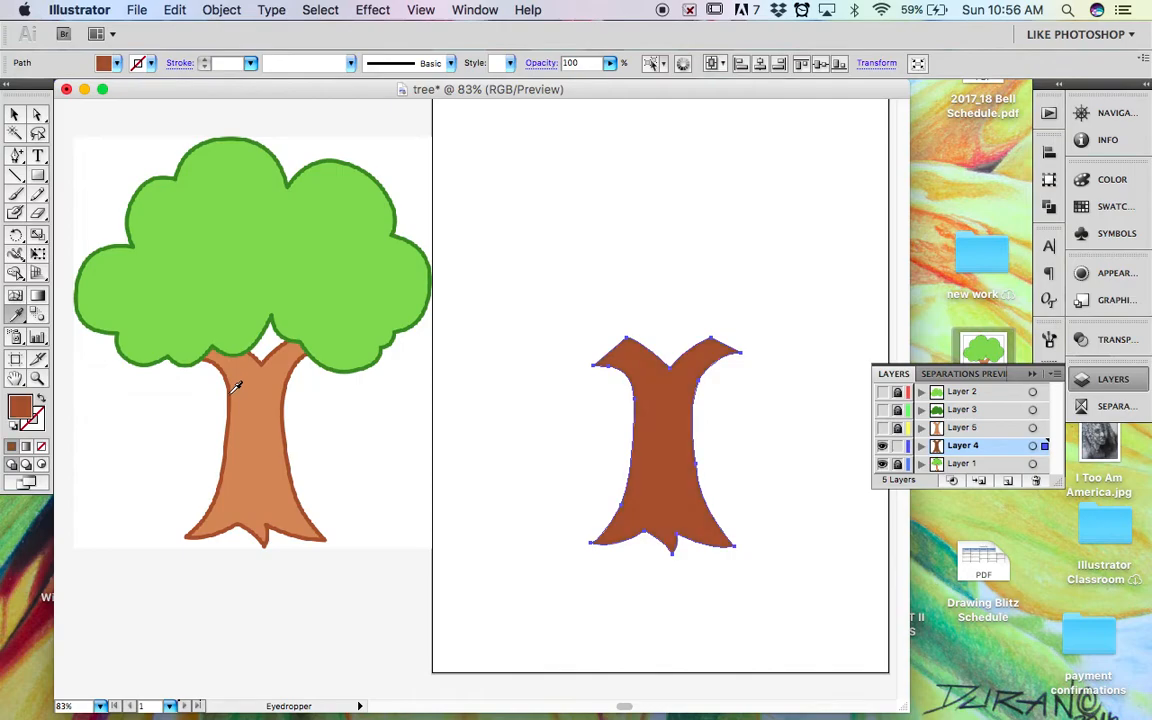
Make Layers 5, 3 and 2 visible again and deselect the trunk.
left_click(15, 113)
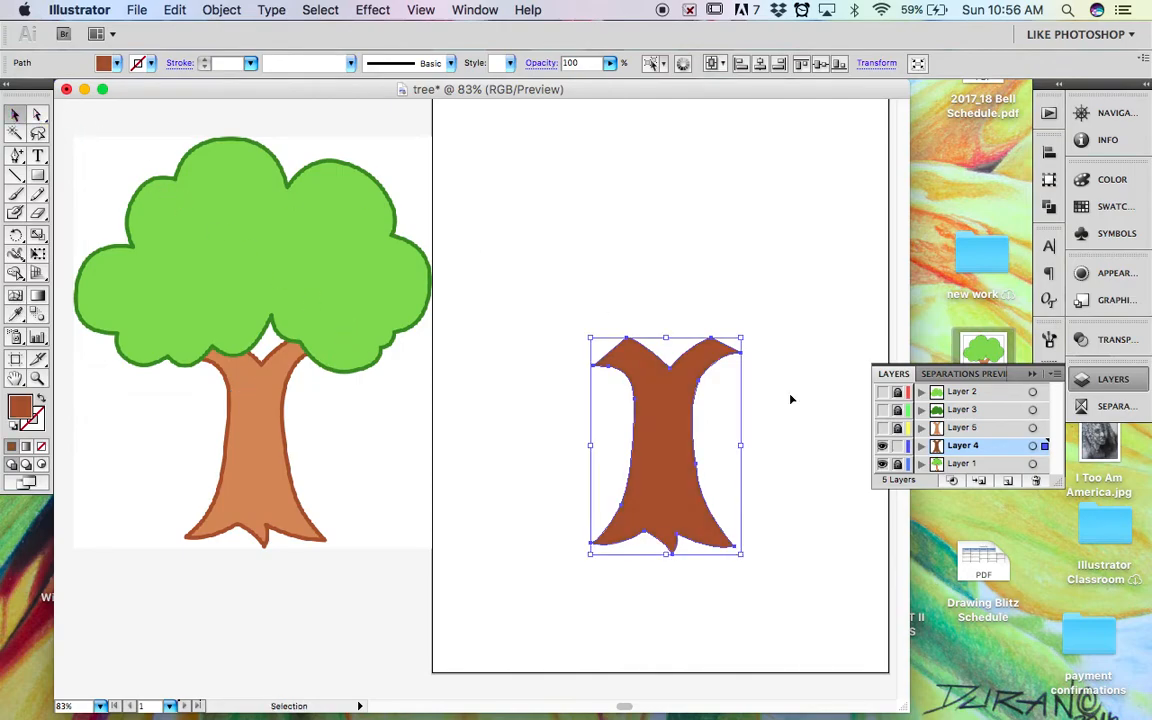
left_click_drag(882, 430, 882, 391)
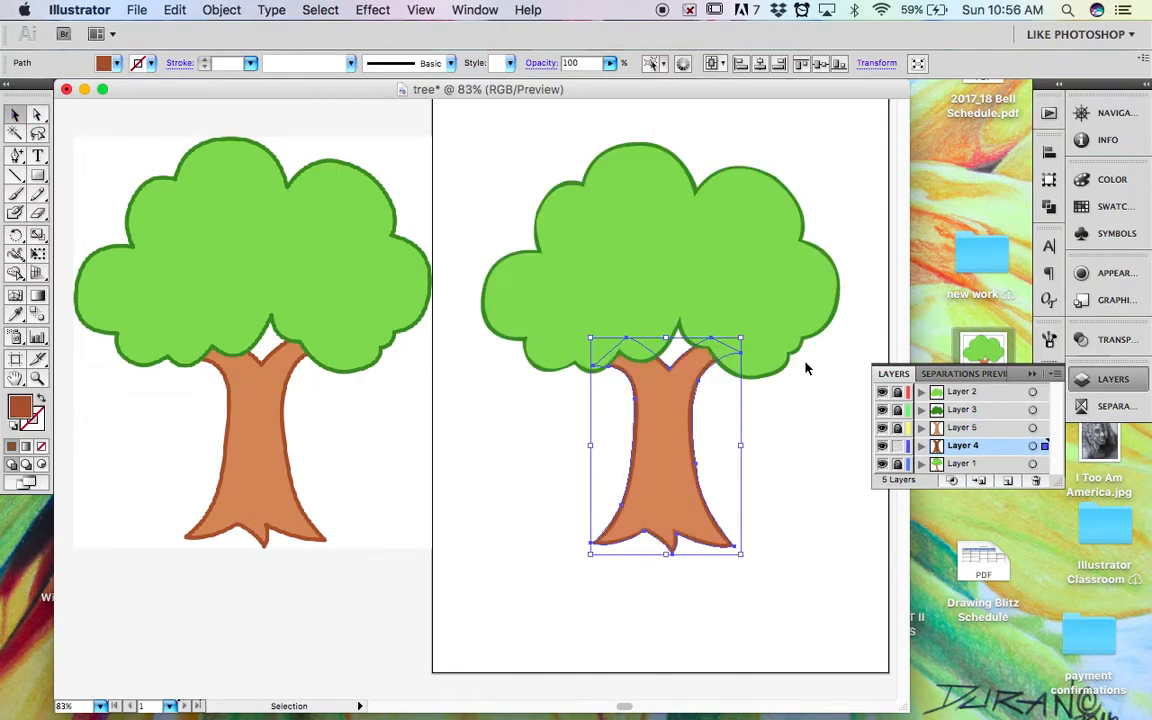
left_click(791, 420)
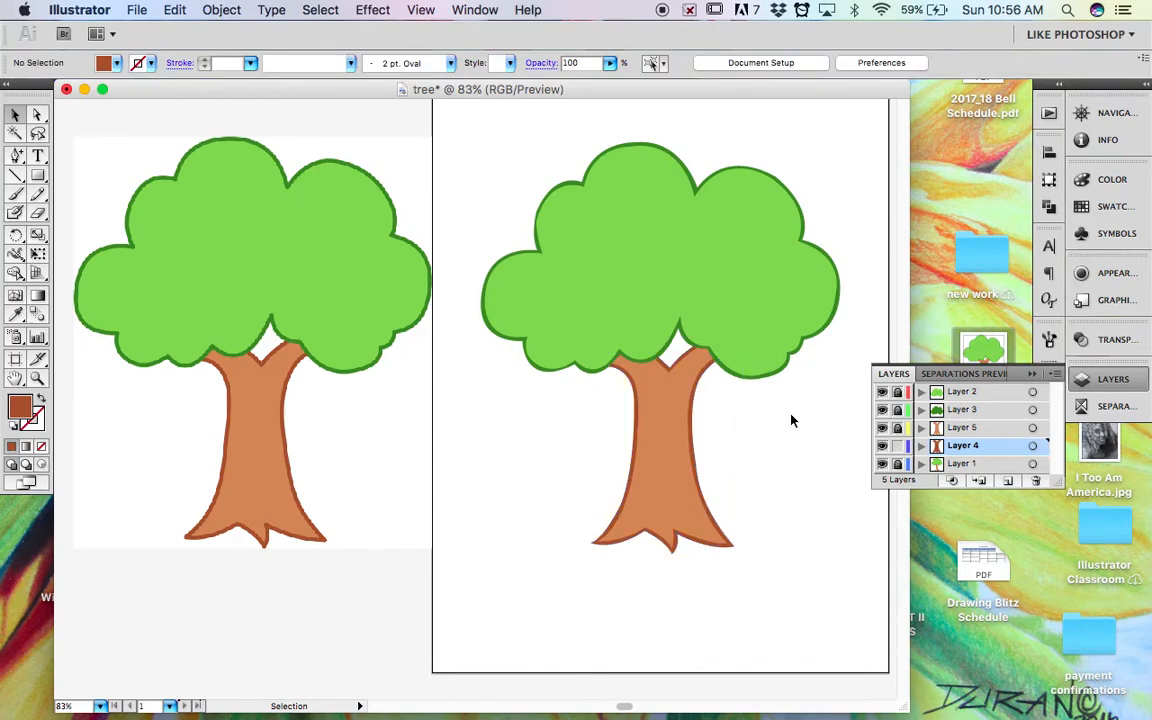
Examine the edge quality of the rasterized tree's canopy outline at 1600% magnification.
key("super+equal")
key("super+equal")
key("super+equal")
key("super+equal")
key("super+equal")
key("super+equal")
key("super+equal")
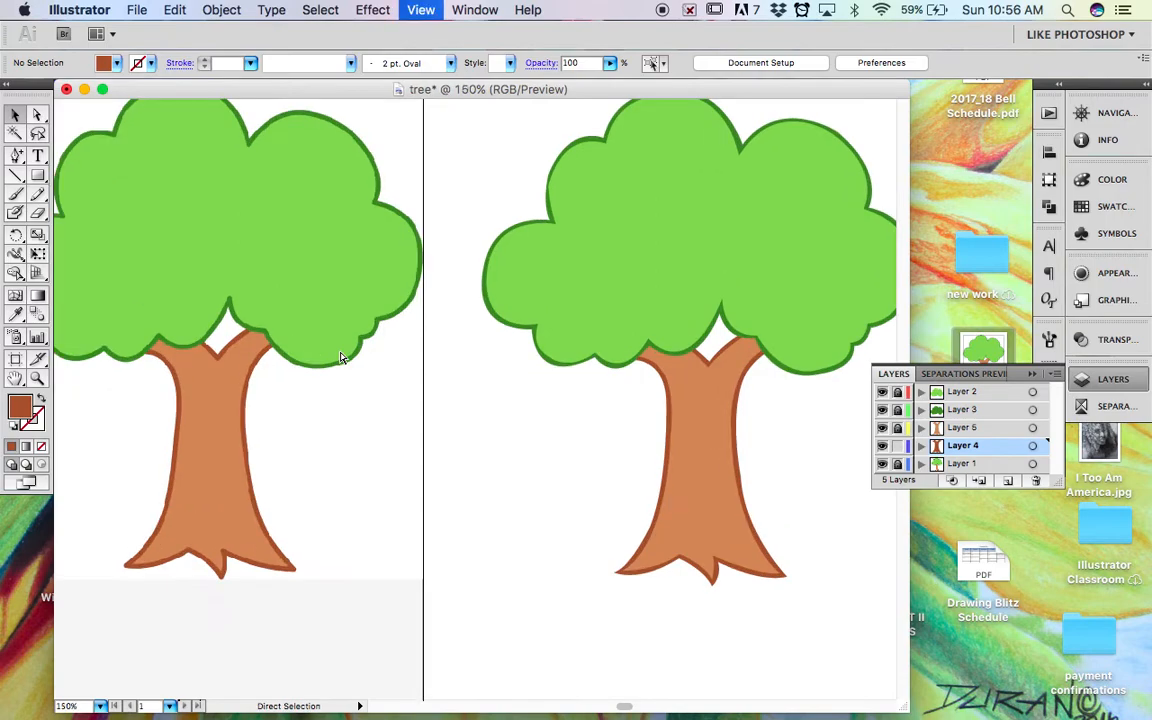
scroll(340, 357, "left", 10)
scroll(340, 357, "up", 4)
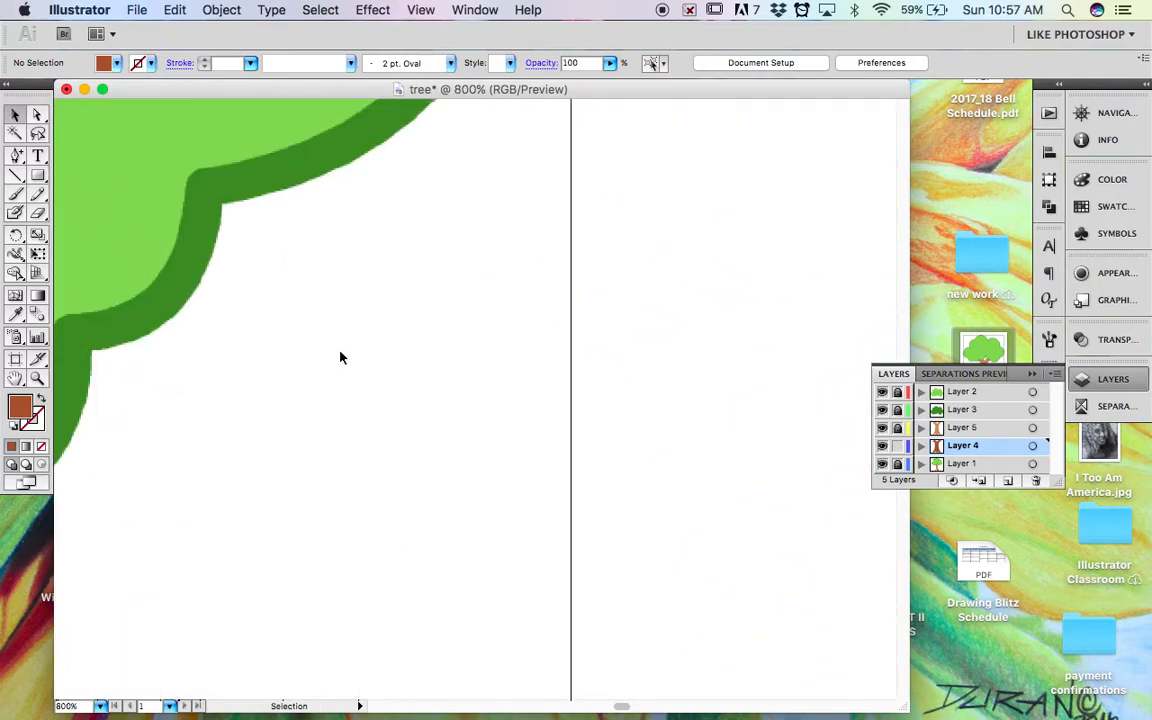
key("super+equal")
key("super+equal")
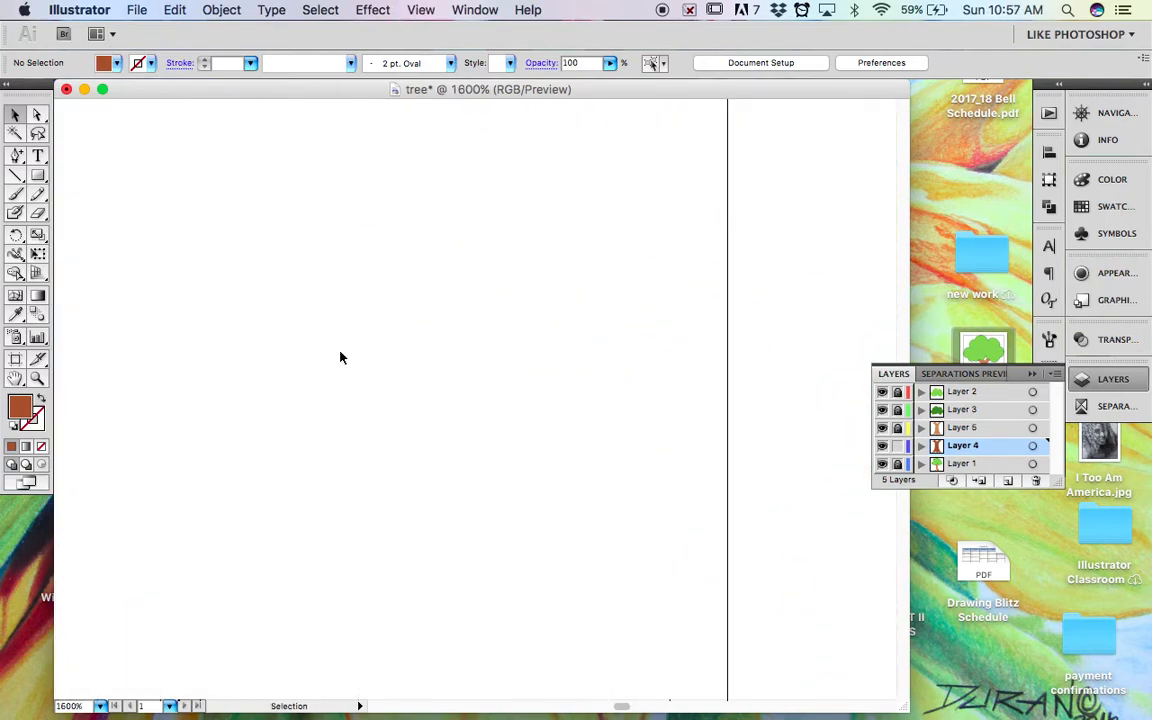
scroll(340, 357, "up", 3)
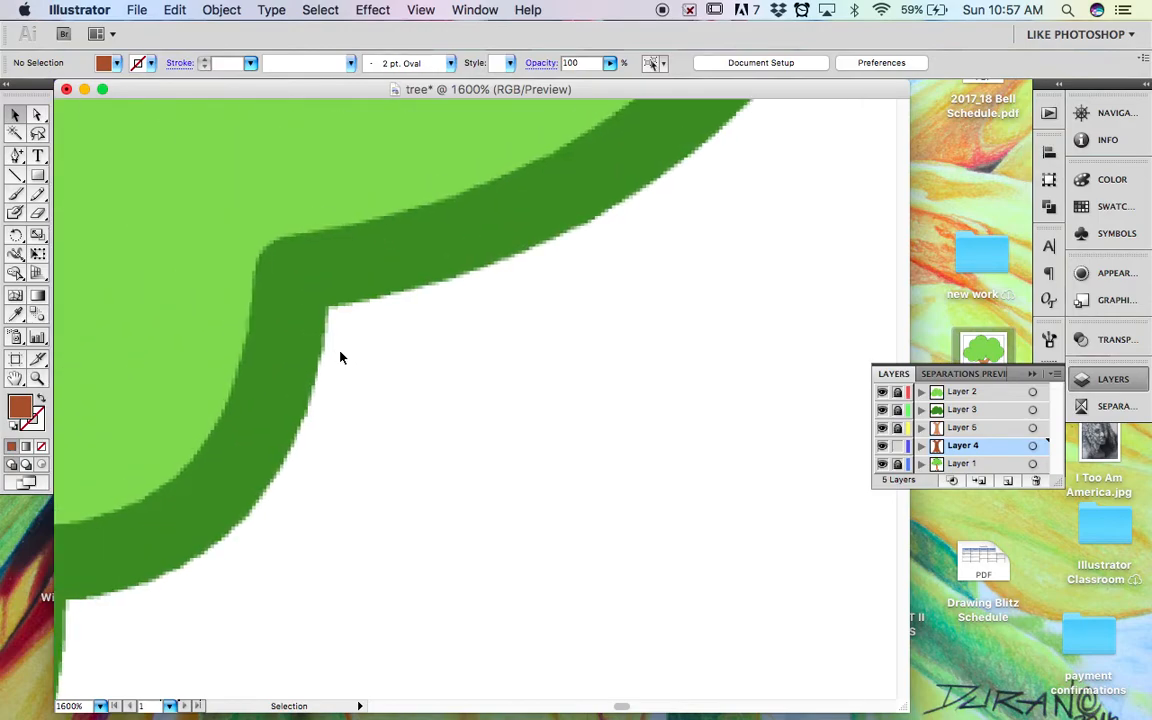
Examine the traced vector canopy's edge at 1600% for comparison, and return to a view of both trees.
scroll(340, 357, "right", 10)
scroll(340, 357, "right", 3)
scroll(340, 357, "up", 2)
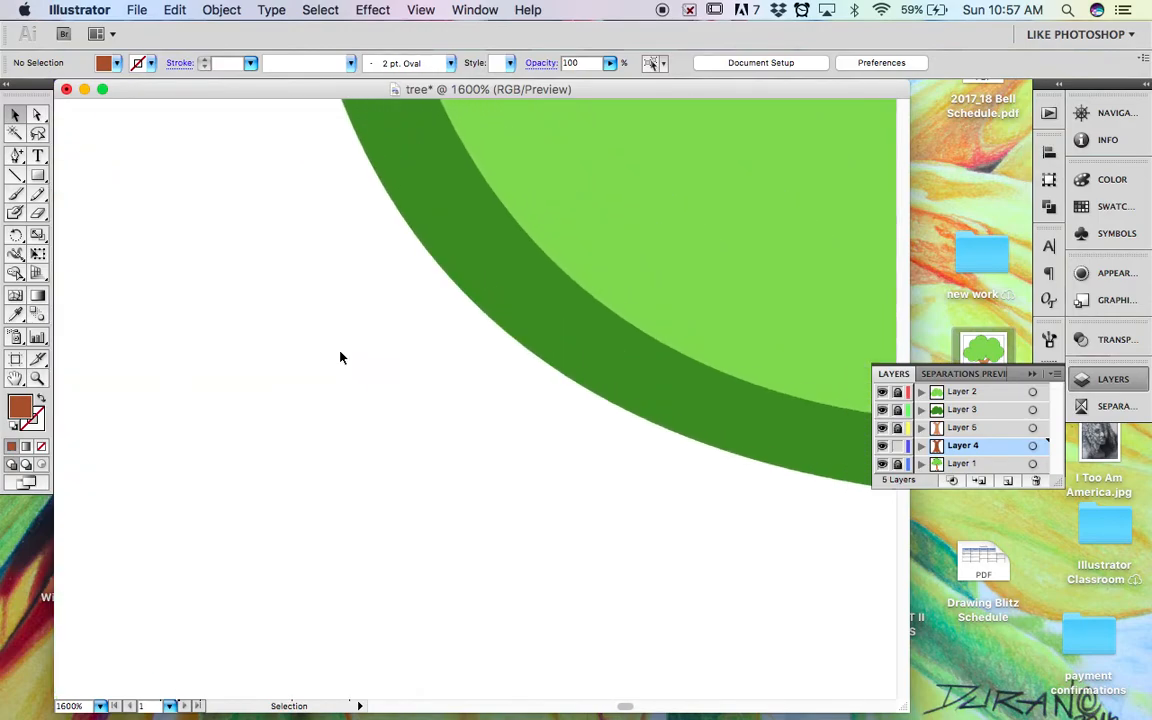
scroll(340, 357, "right", 7)
scroll(340, 357, "up", 3)
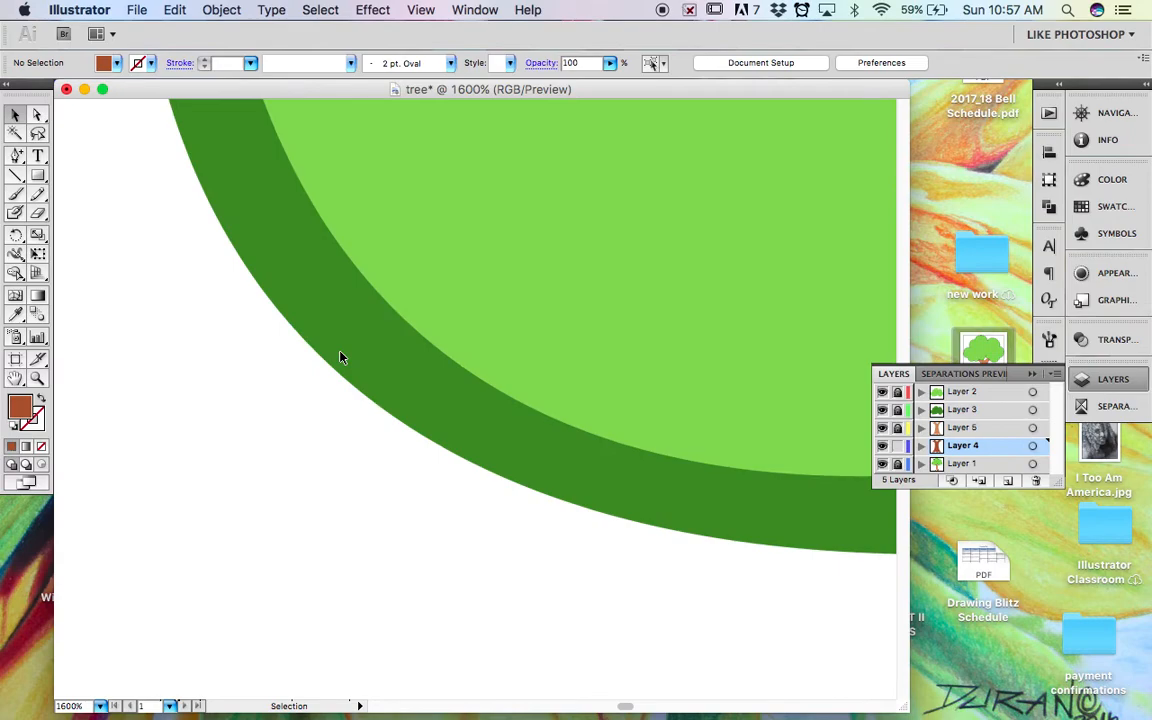
key("super+minus")
key("super+minus")
key("super+minus")
key("super+minus")
key("super+minus")
key("super+minus")
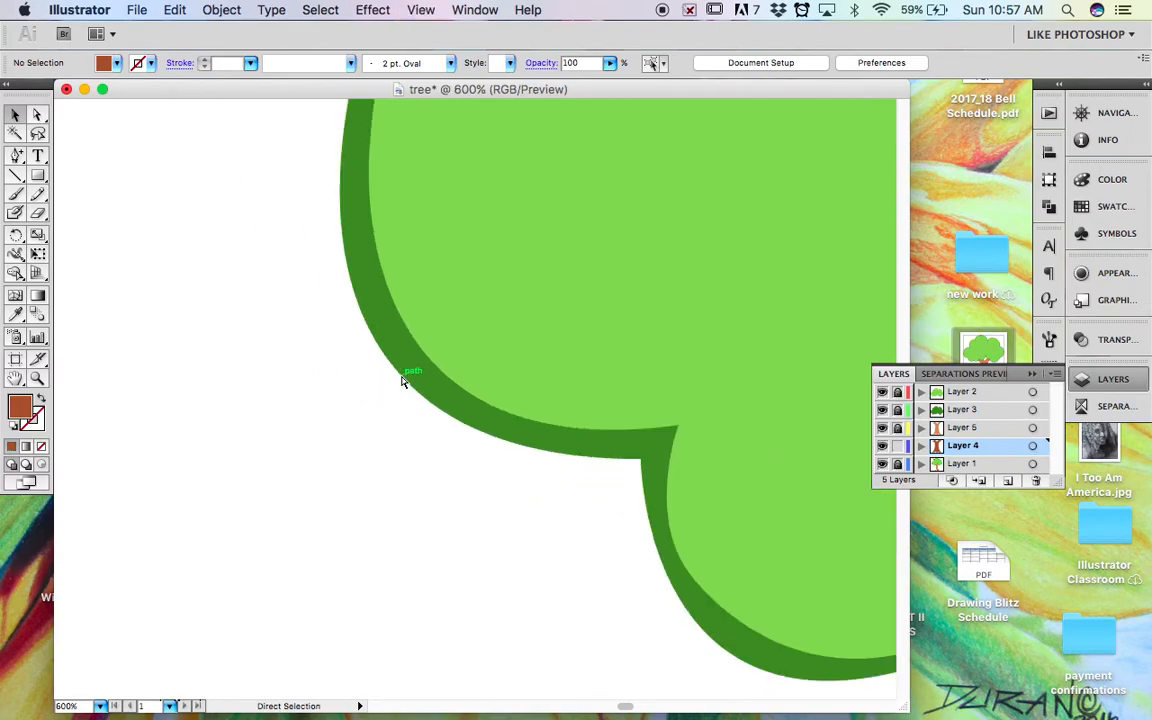
key("super+minus")
key("super+minus")
key("super+minus")
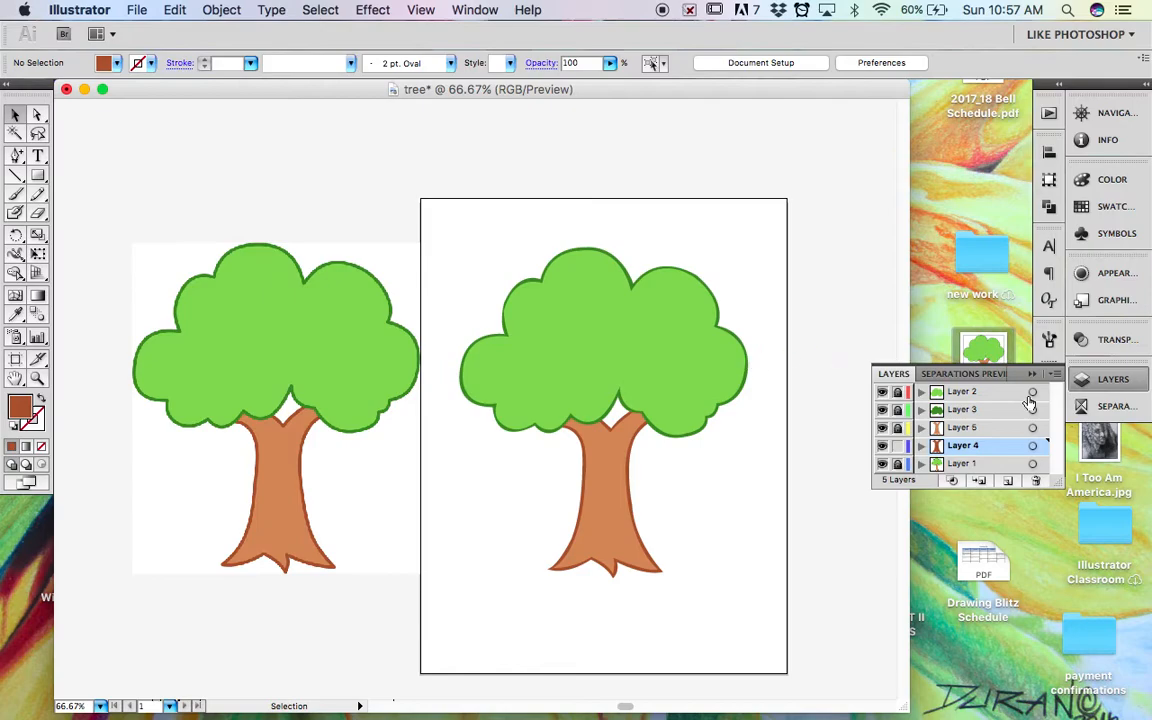
Unlock Layers 2, 3 and 5, group all the traced tree shapes, and delete the emptied Layers 3, 5 and 4.
left_click_drag(898, 392, 898, 428)
left_click(497, 432)
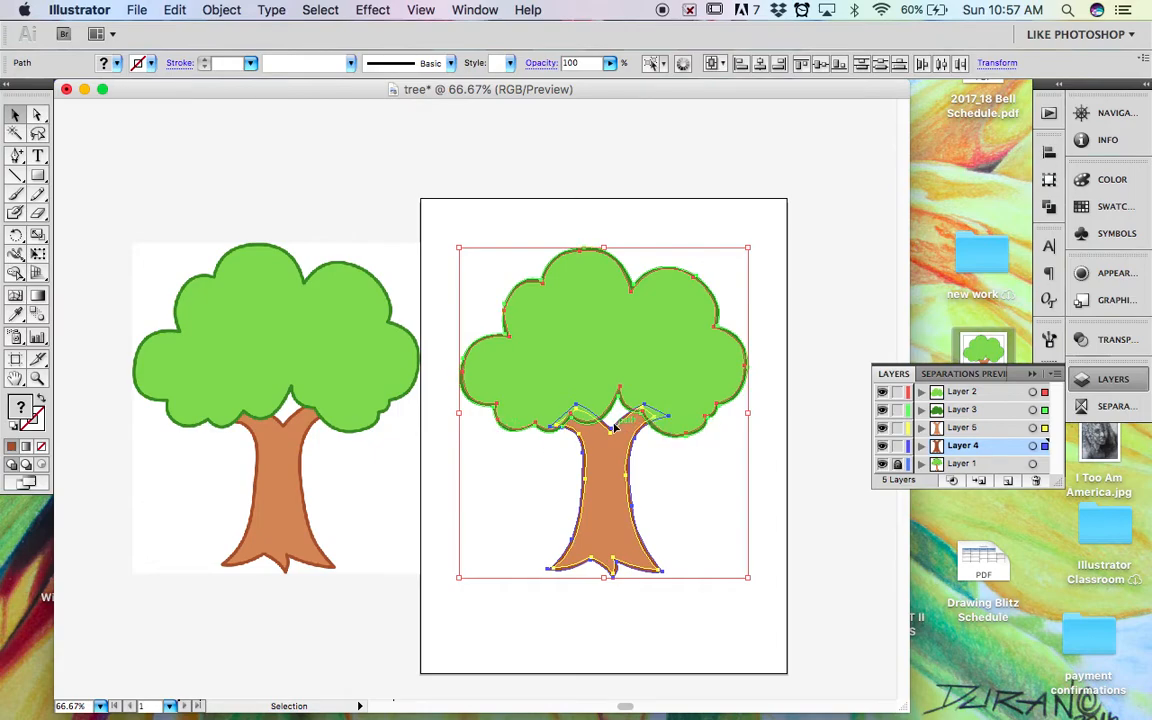
left_click(221, 10)
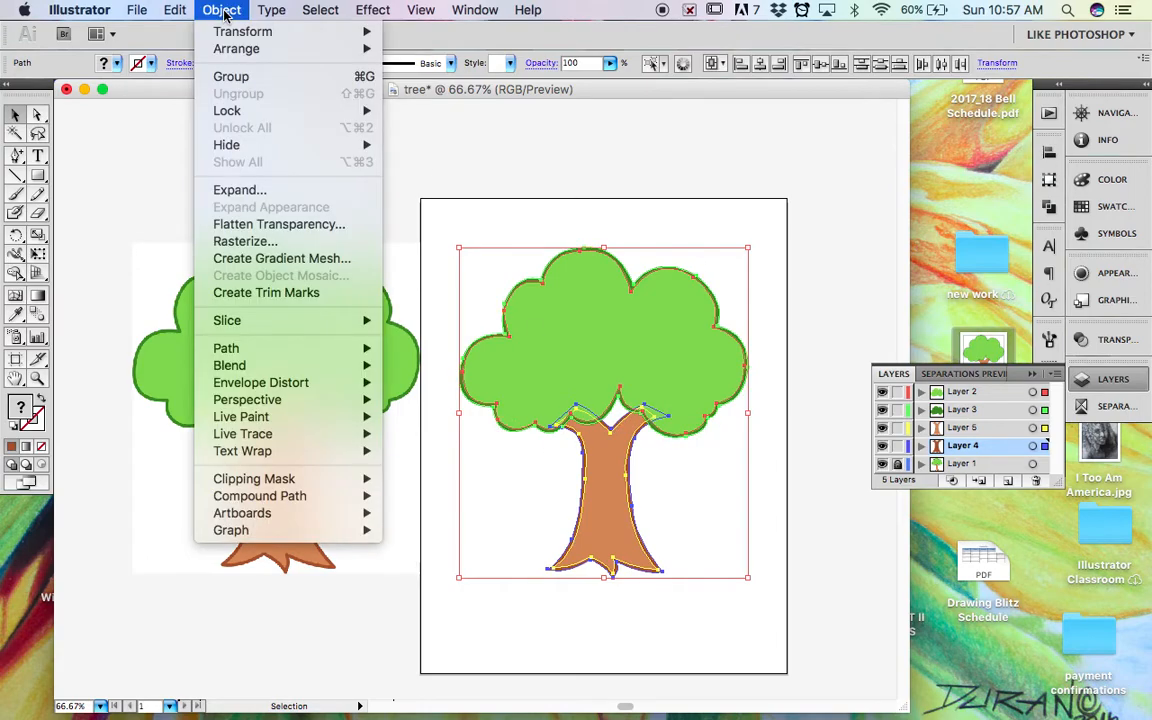
left_click(239, 77)
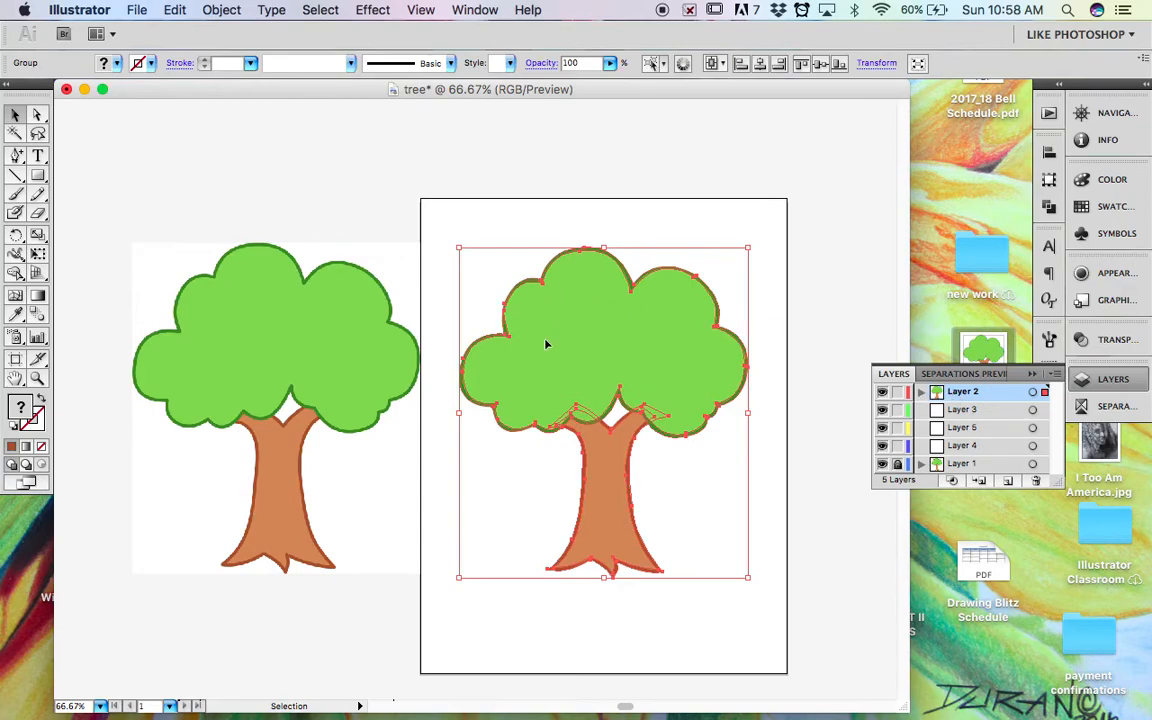
mouse_move(956, 410)
left_mouse_down()
mouse_move(977, 437)
mouse_move(967, 428)
left_mouse_up()
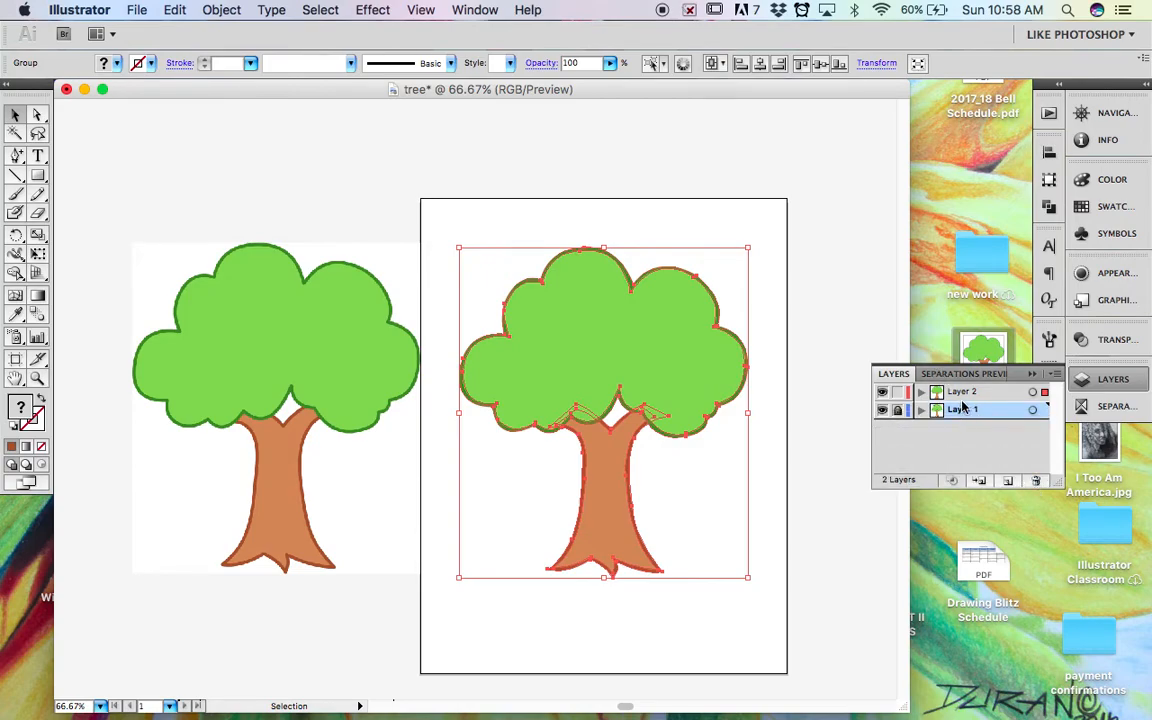
Move the grouped tree slightly to the right on the artboard, level with the original image.
left_click(583, 174)
left_click_drag(582, 335, 608, 349)
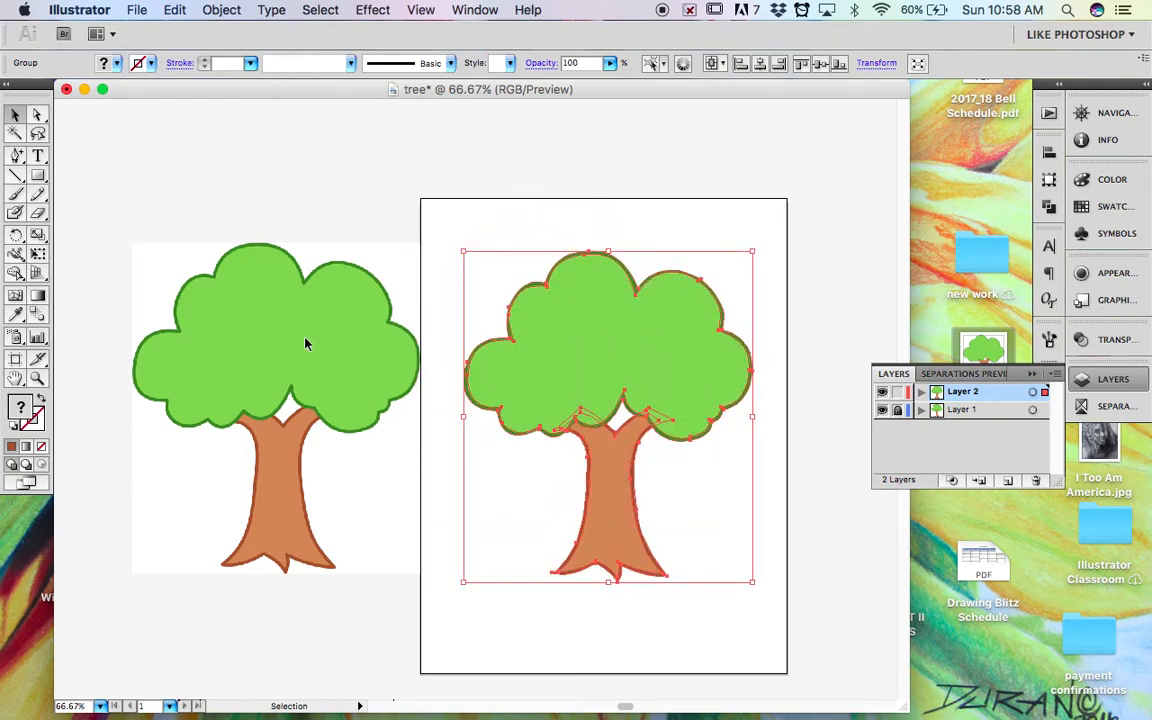
left_click(373, 195)
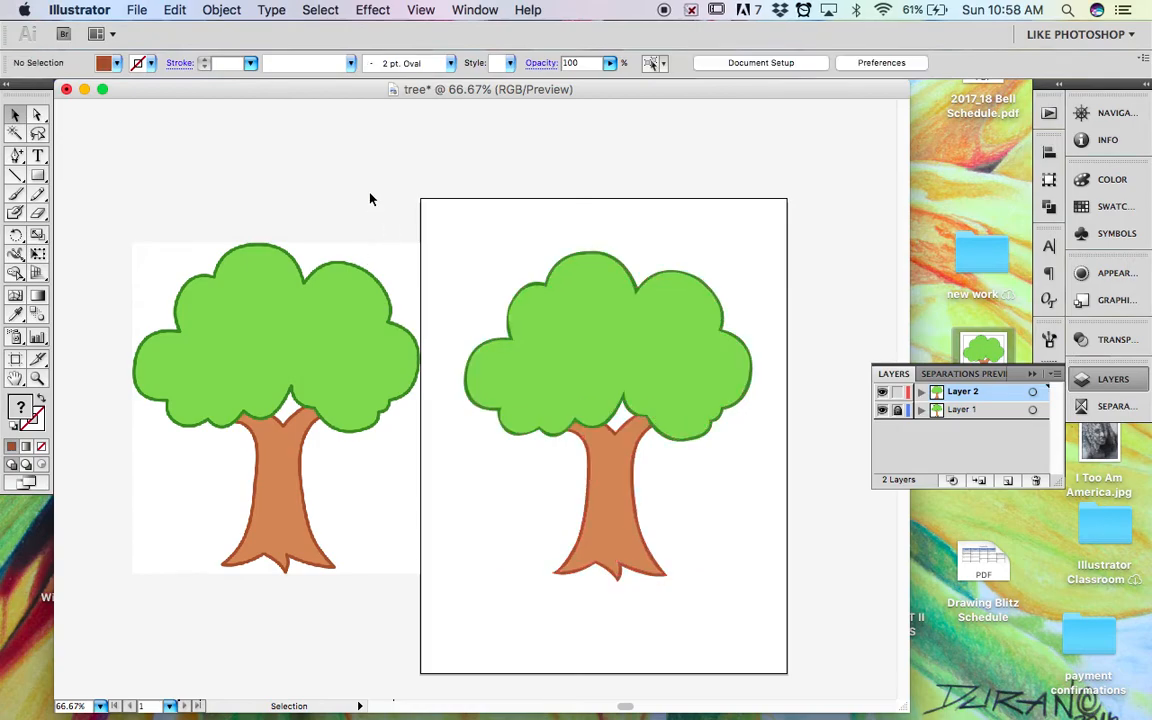
left_click_drag(573, 319, 573, 310)
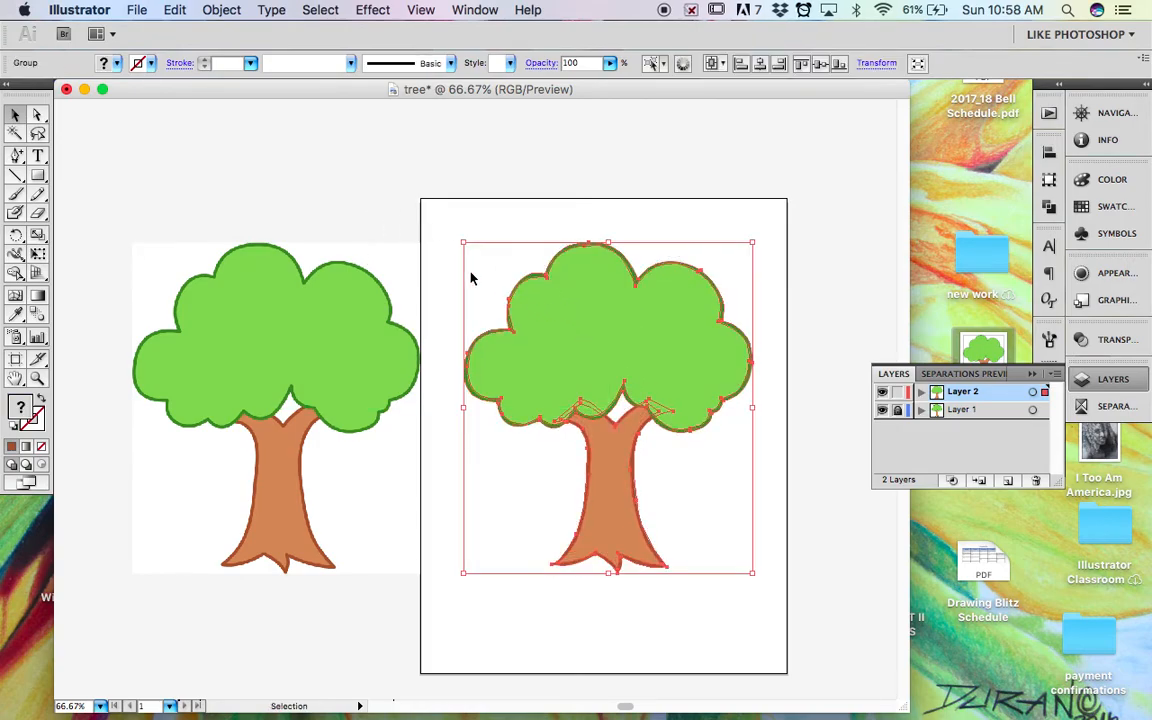
left_click(374, 183)
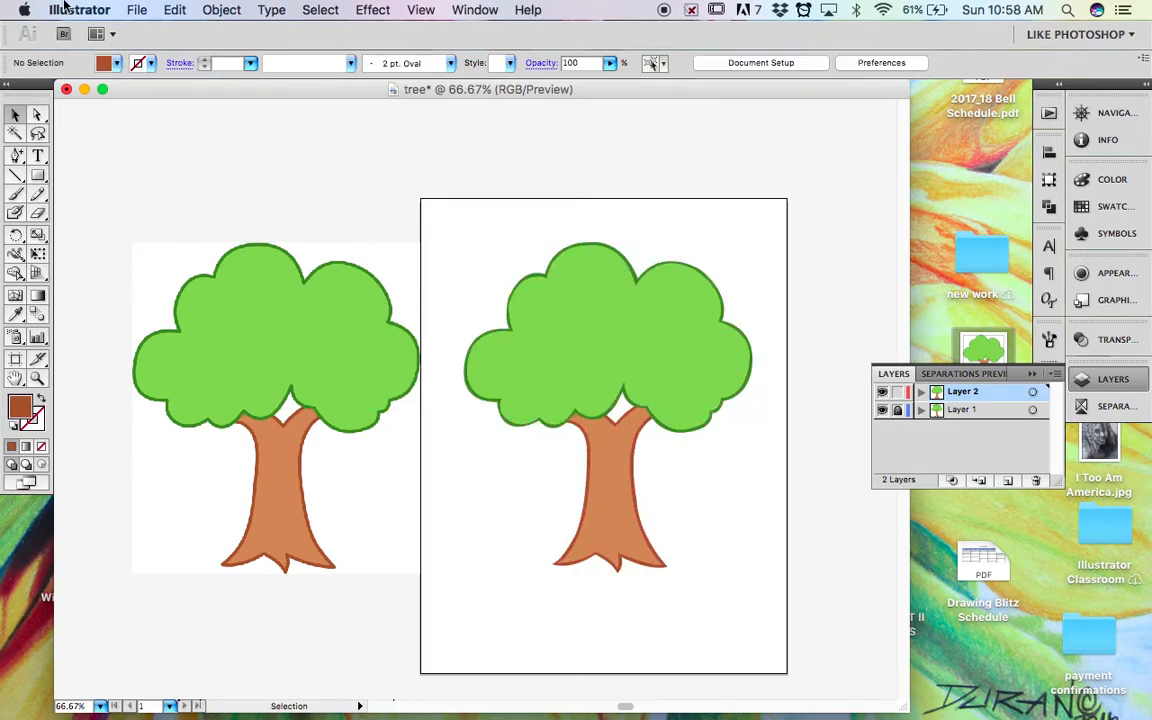
left_click(136, 9)
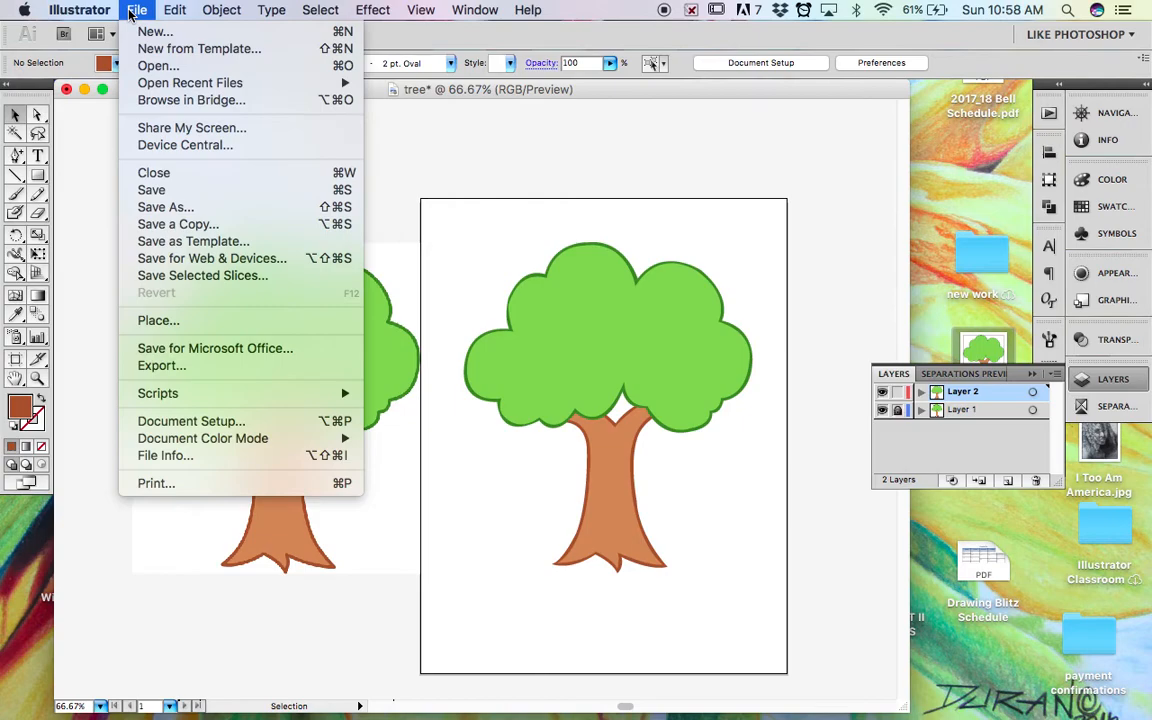
left_click(156, 192)
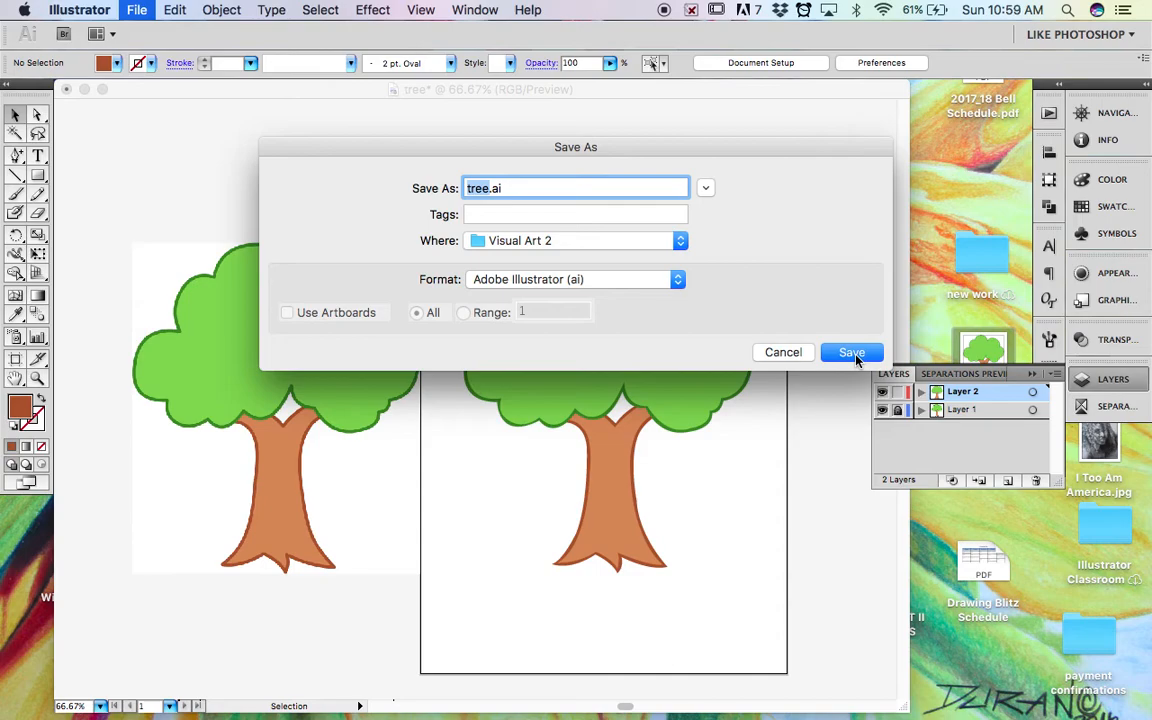
left_click(792, 353)
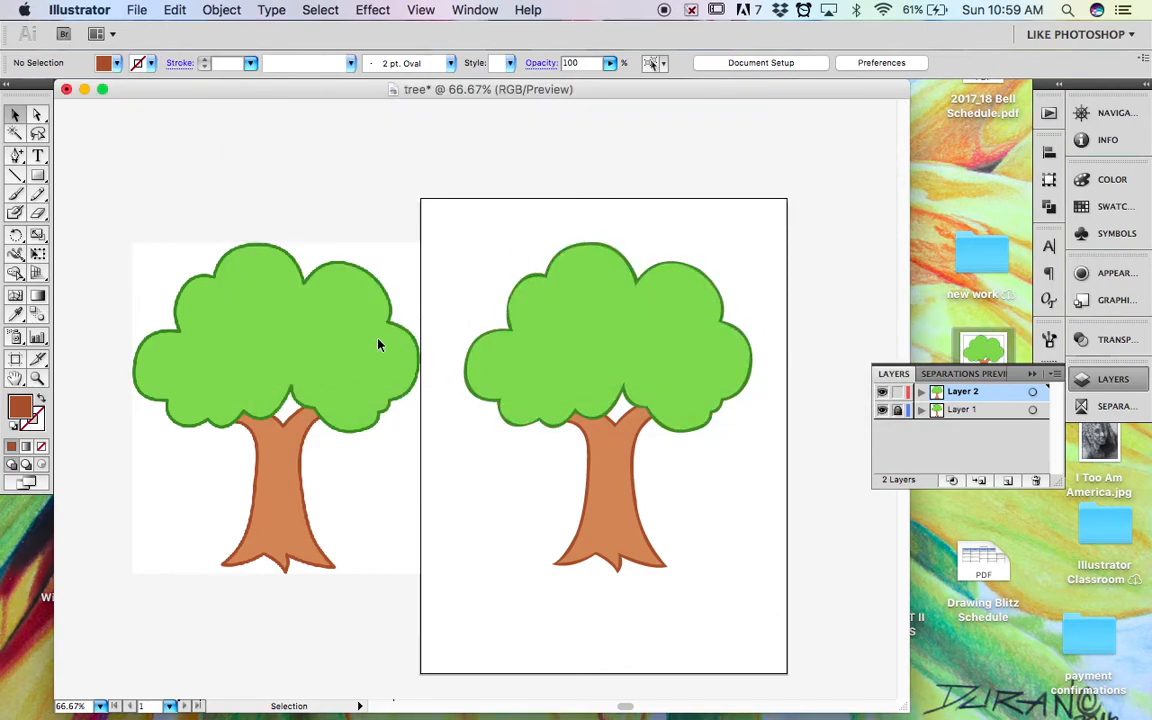
Ungroup the traced tree on the artboard into its separate canopy and trunk shapes.
left_click(633, 319)
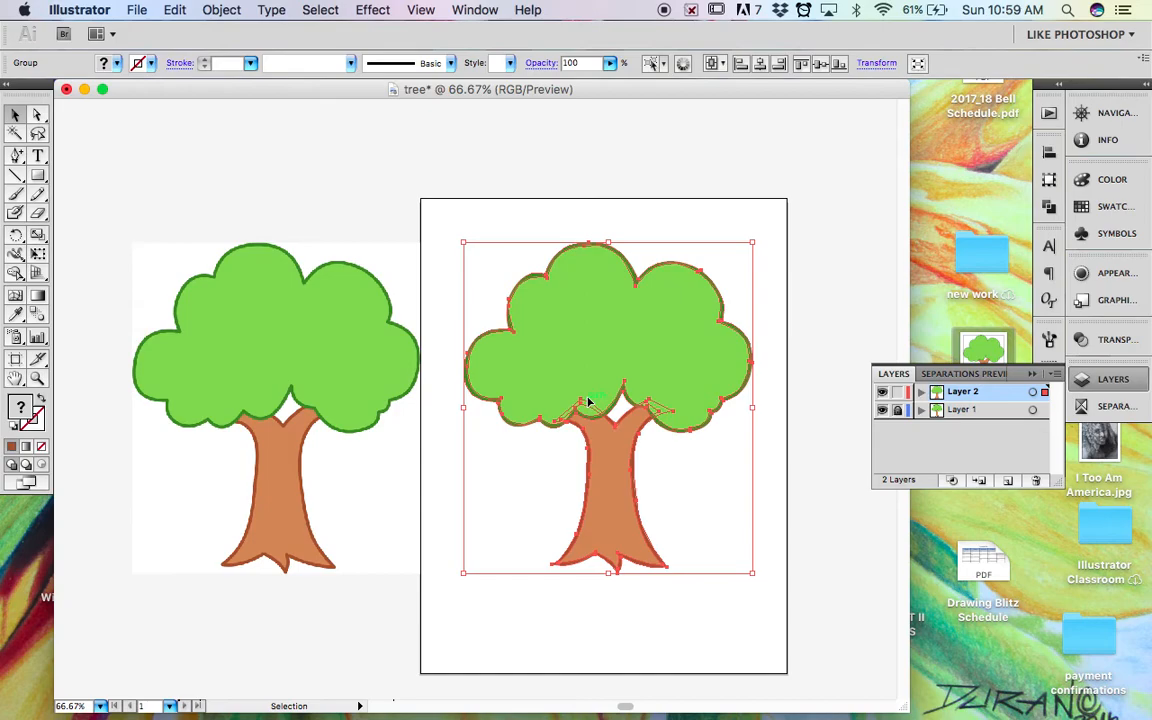
left_click(214, 12)
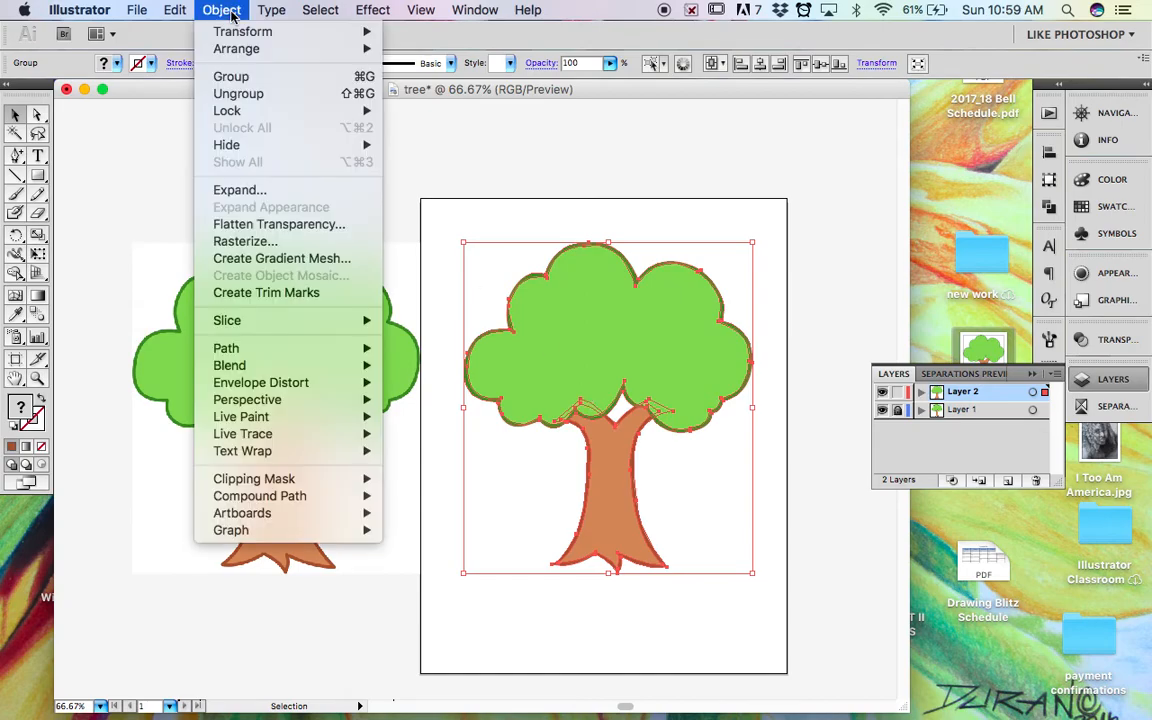
left_click(242, 79)
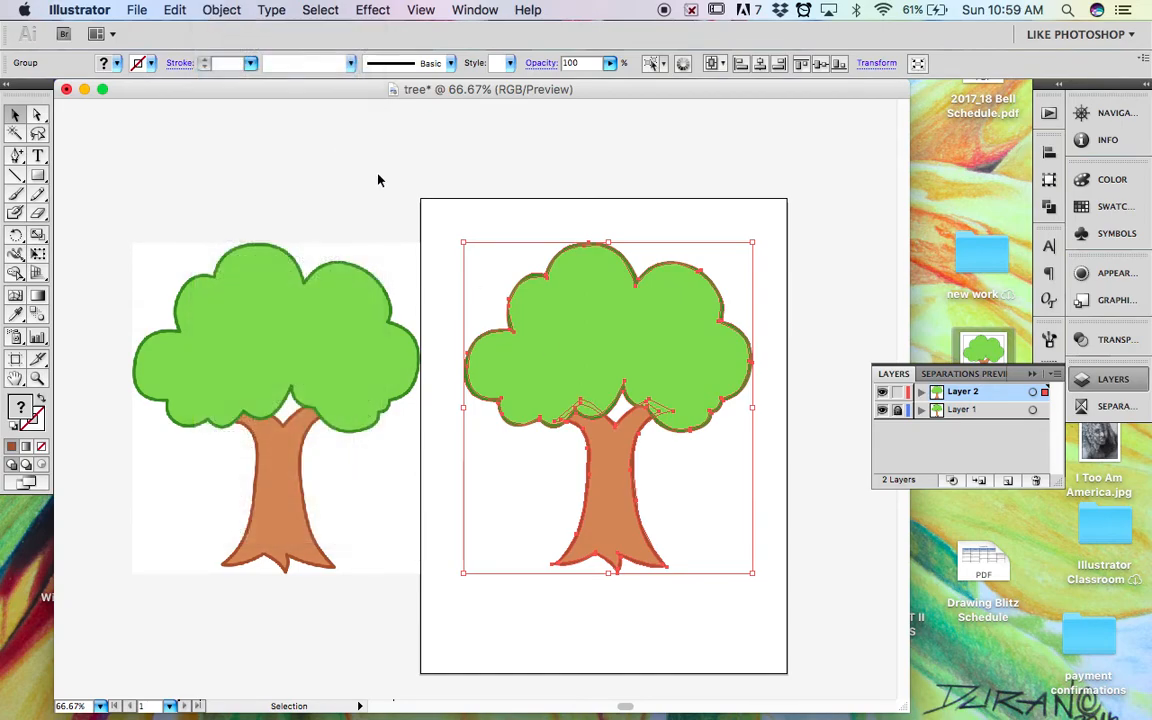
left_click(738, 280)
left_click(661, 329)
right_click(658, 328)
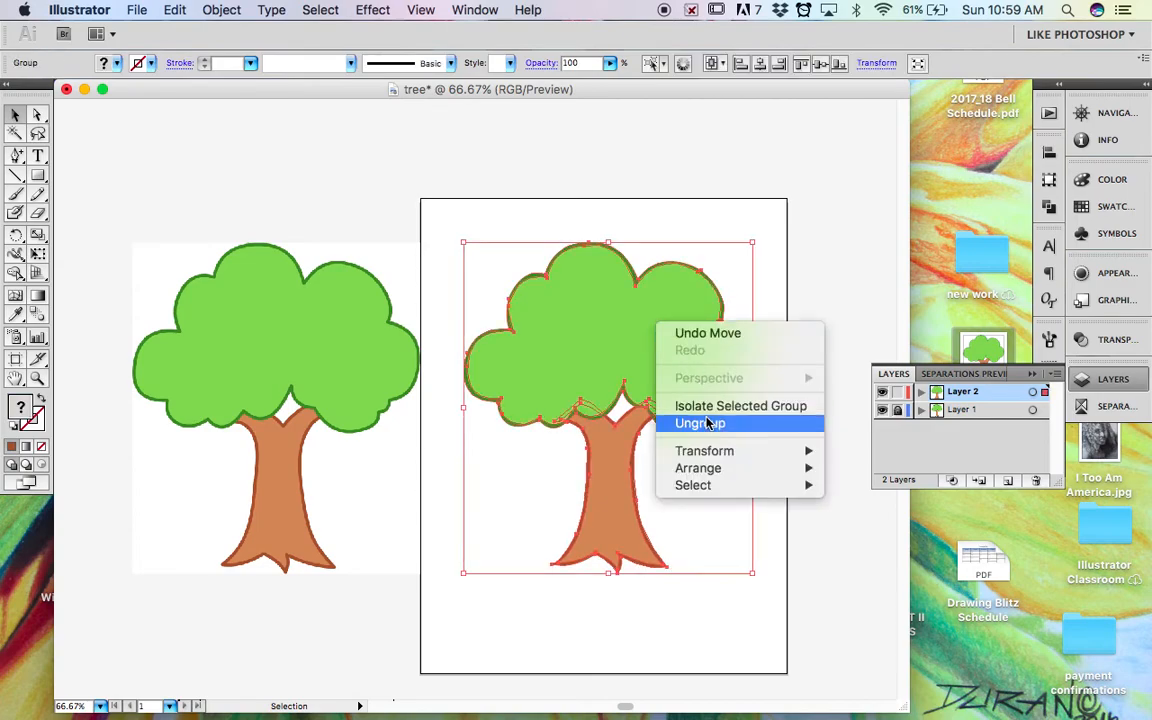
left_click(702, 424)
Move the light green canopy up and the light brown trunk to the right, away from their darker backing shapes.
left_click(728, 300)
left_click(694, 309)
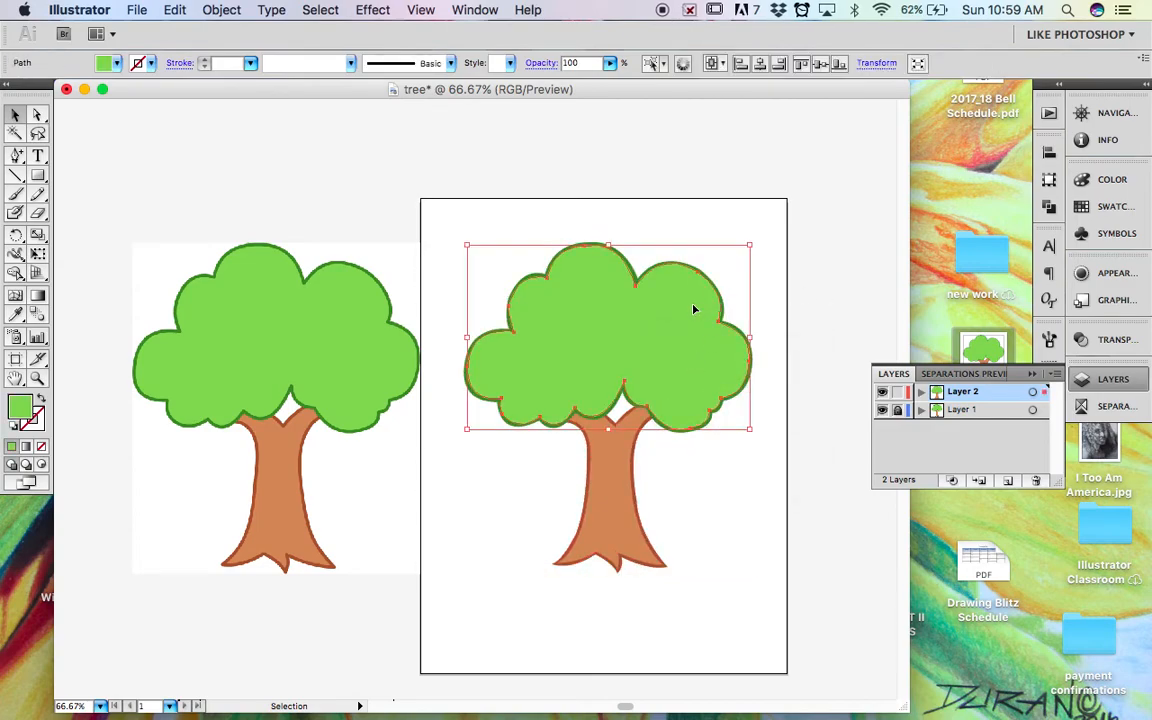
left_click_drag(694, 309, 689, 229)
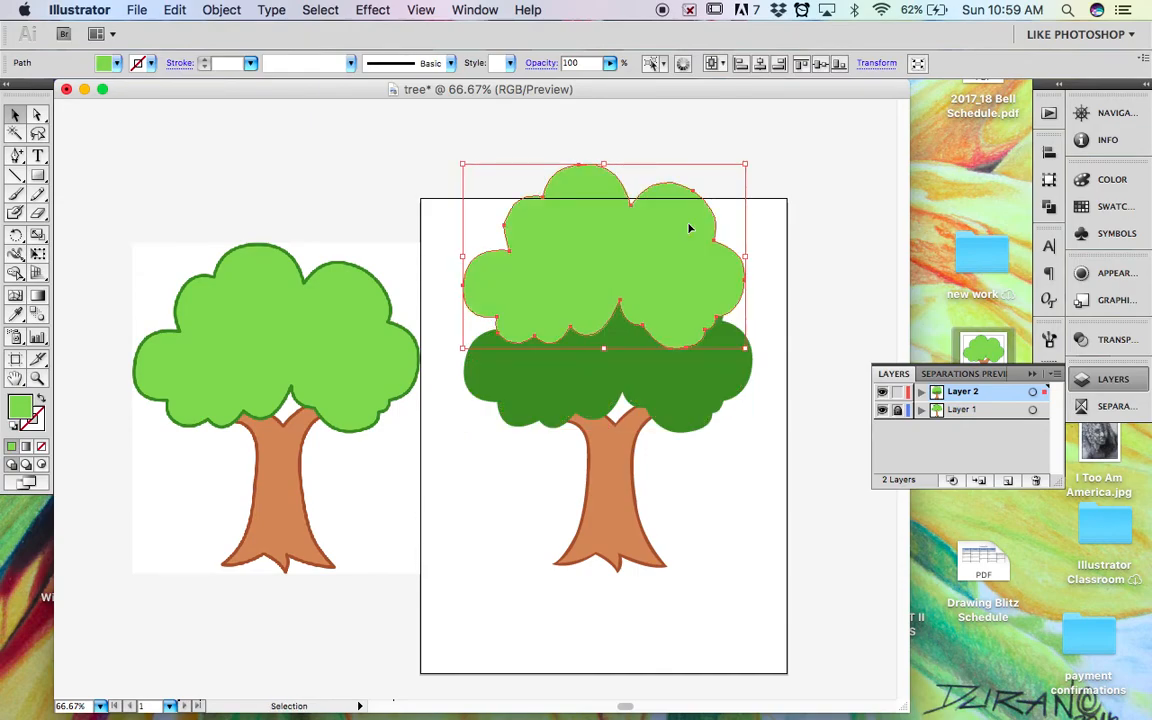
left_click(610, 464)
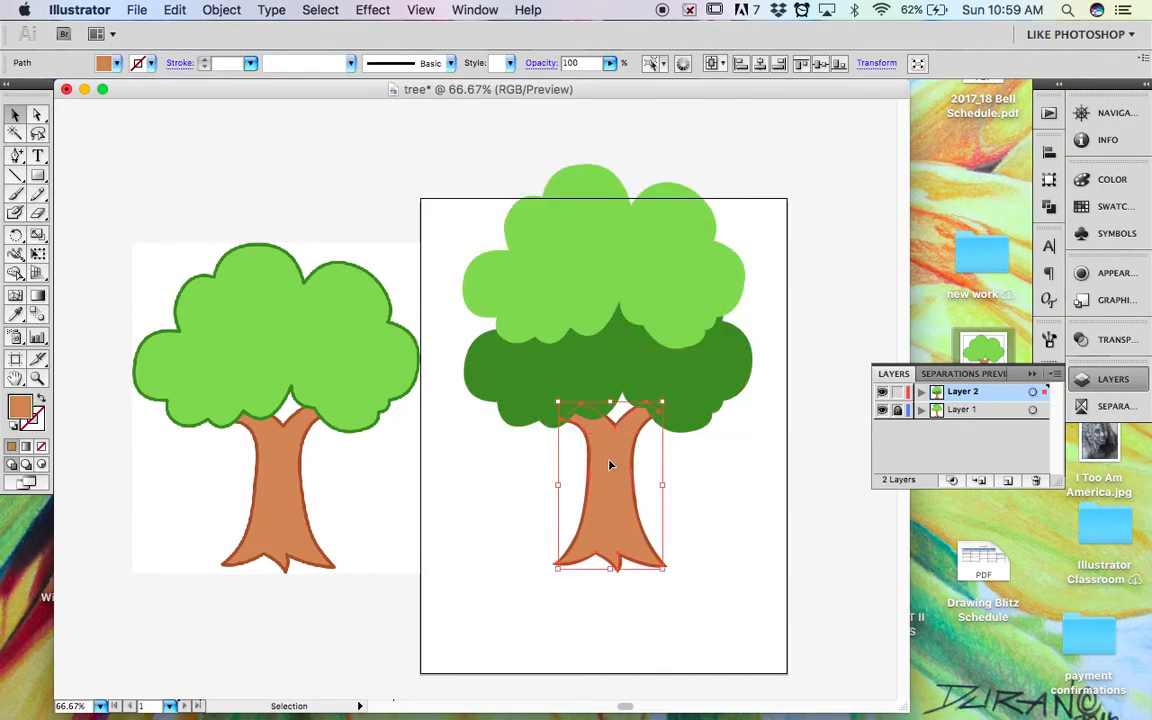
left_click_drag(609, 461, 671, 477)
left_click(598, 467)
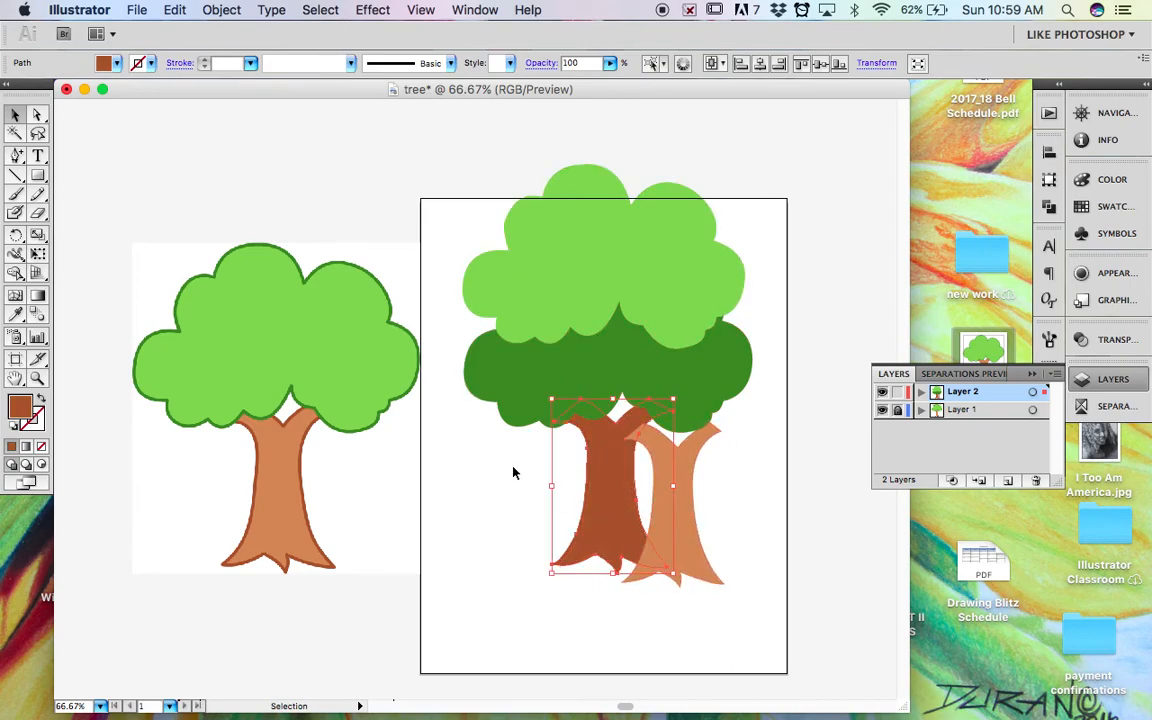
Undo the moves of the light canopy and light trunk shapes, and clear the selection.
key("super+z")
key("super+z")
key("super+z")
key("super+z")
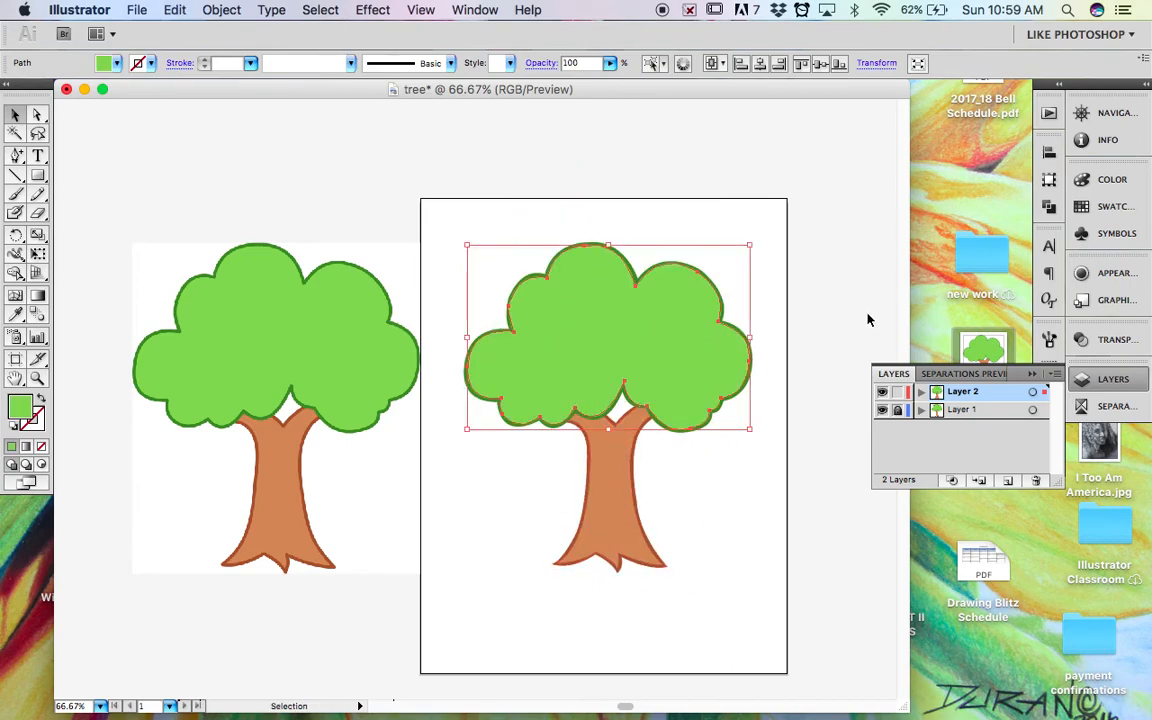
left_click(758, 308)
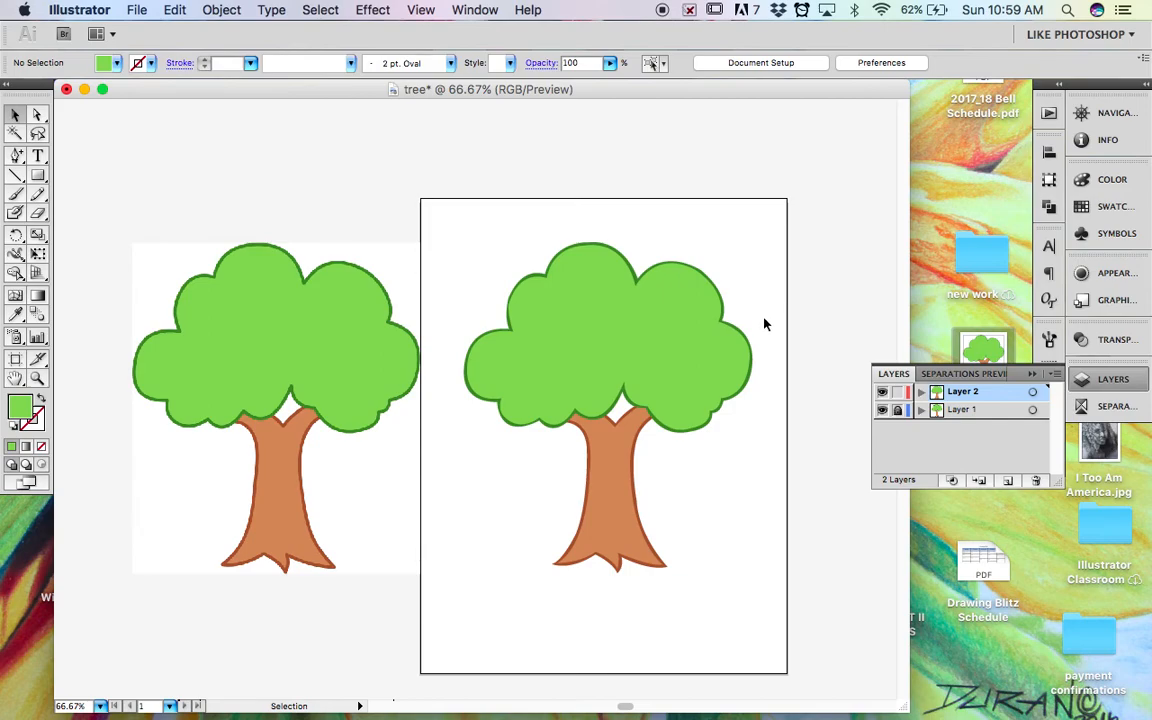